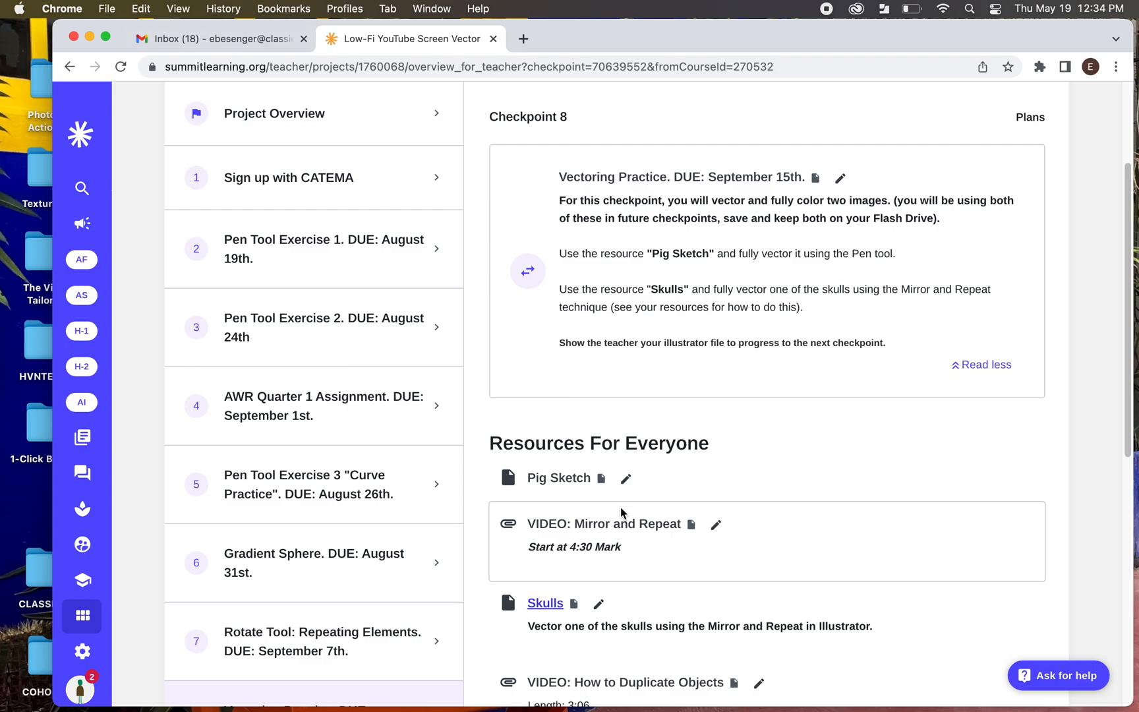
Step: Open the Skulls resource image from Checkpoint 8 and save it to the Desktop as skull 2
scroll(545, 596, down, 1)
click(545, 584)
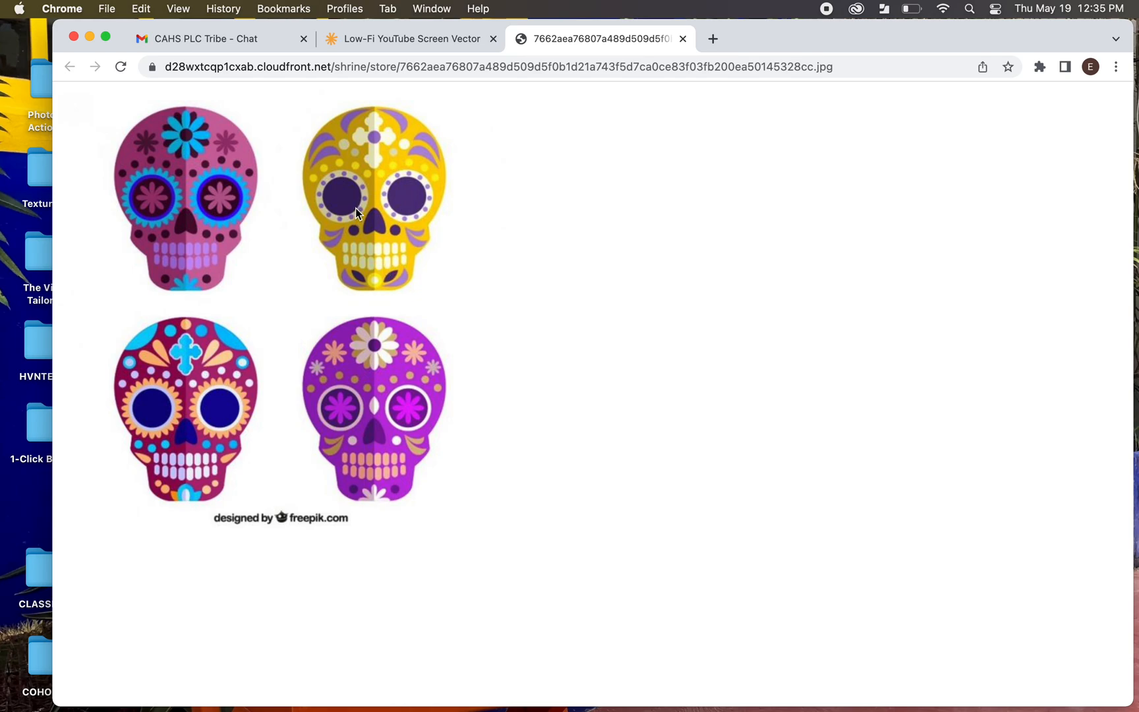
right_click(356, 208)
click(380, 241)
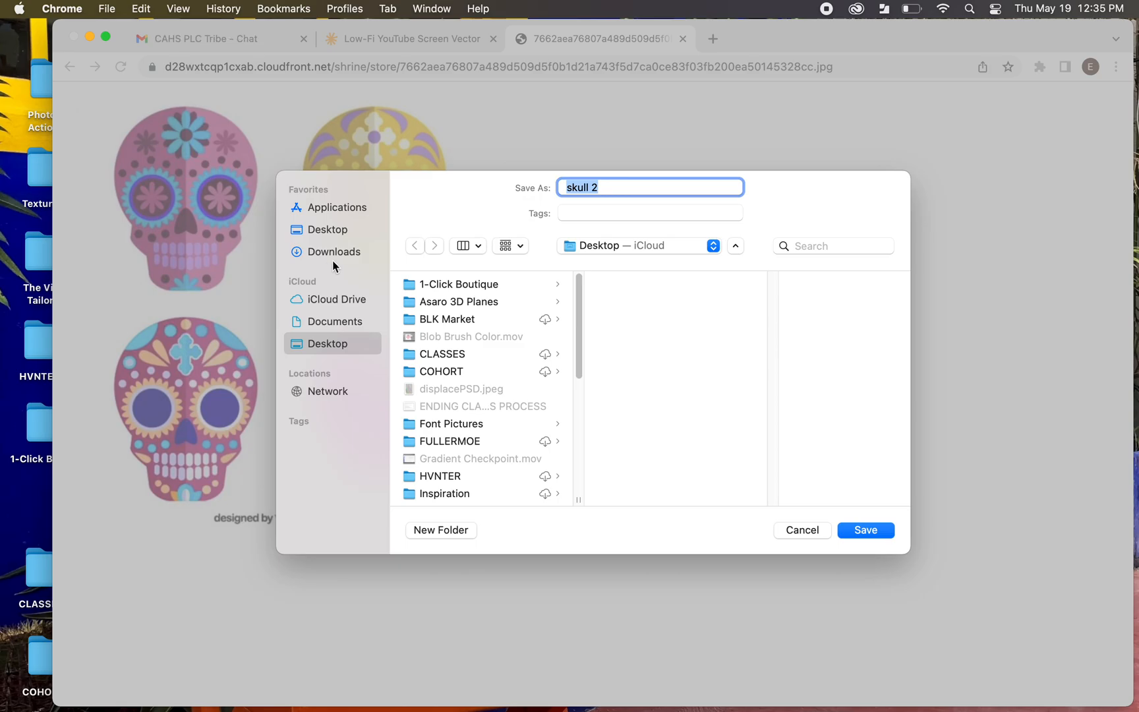
click(866, 532)
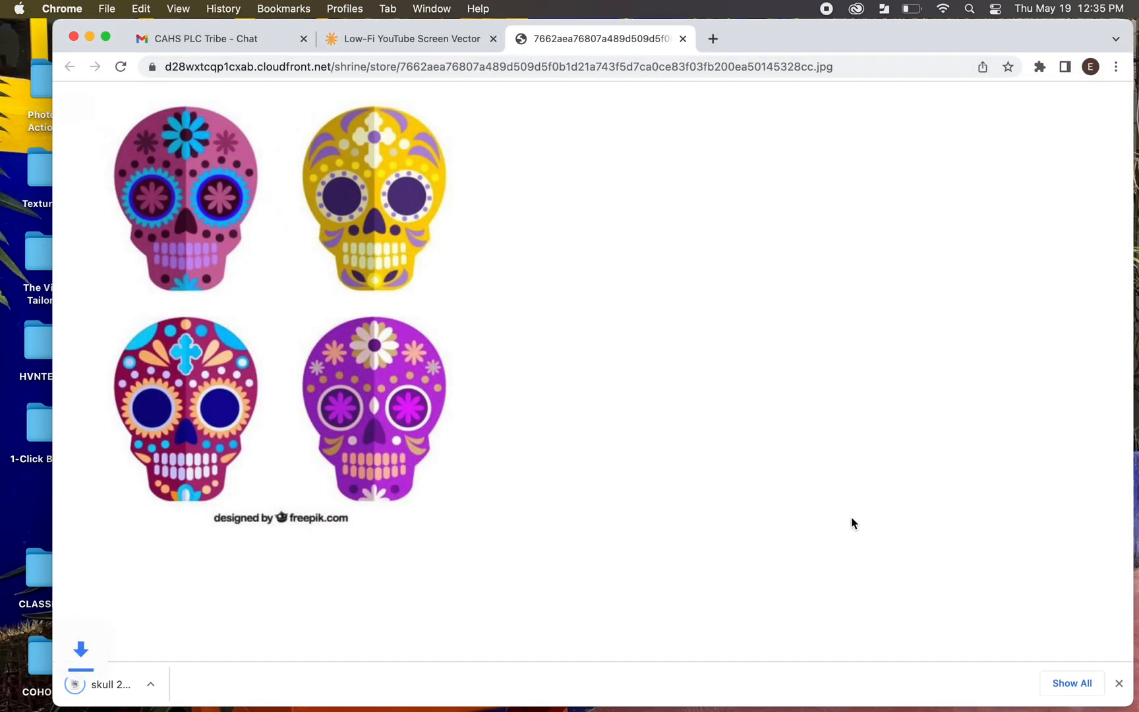
Step: Switch to Illustrator, close the blank skull 2.jpeg document, and open the saved skull 2.jpeg file from the desktop
click(91, 37)
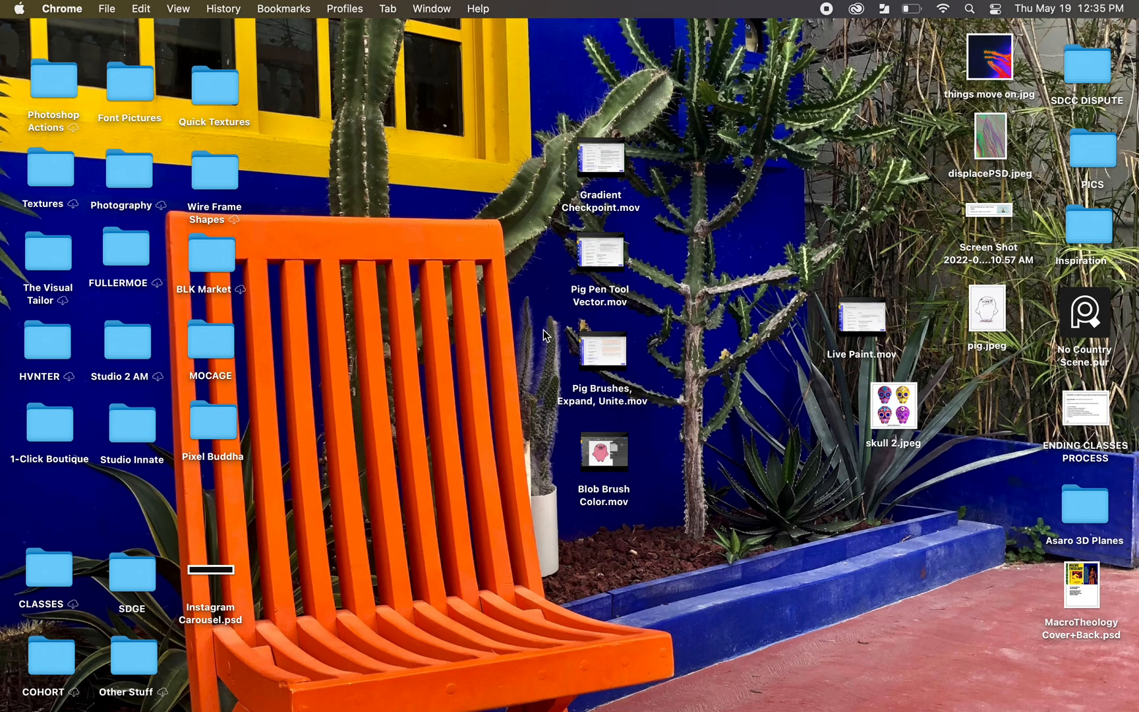
drag(903, 414, 551, 704)
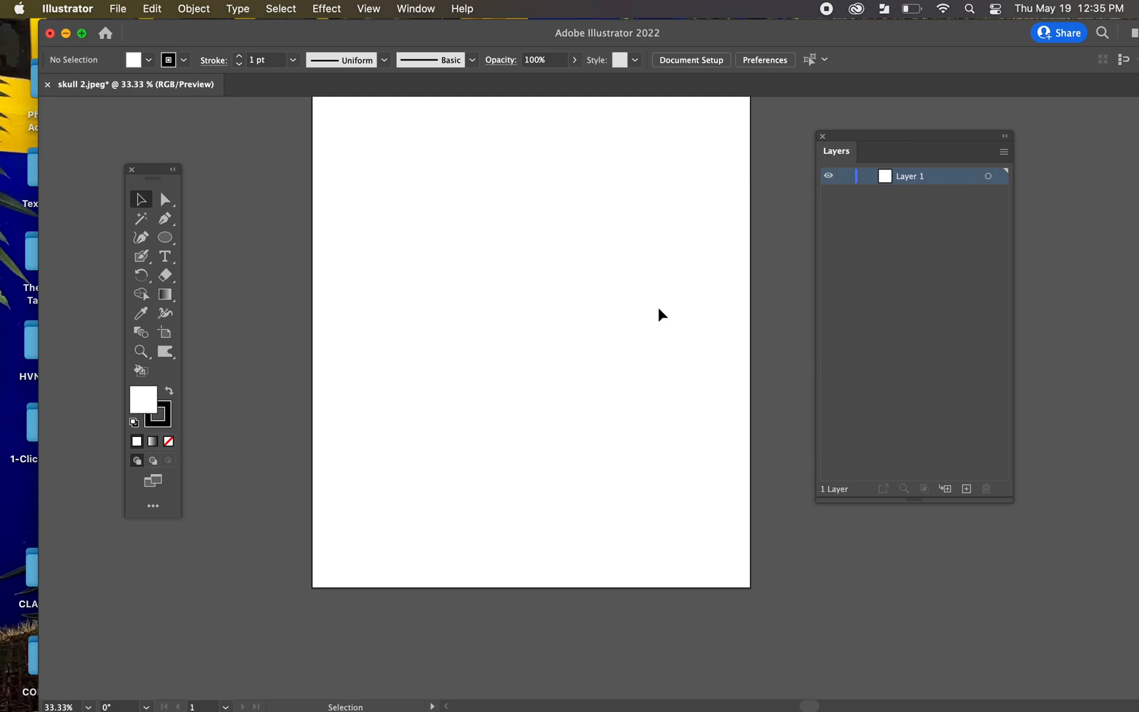
click(45, 83)
click(603, 409)
click(60, 41)
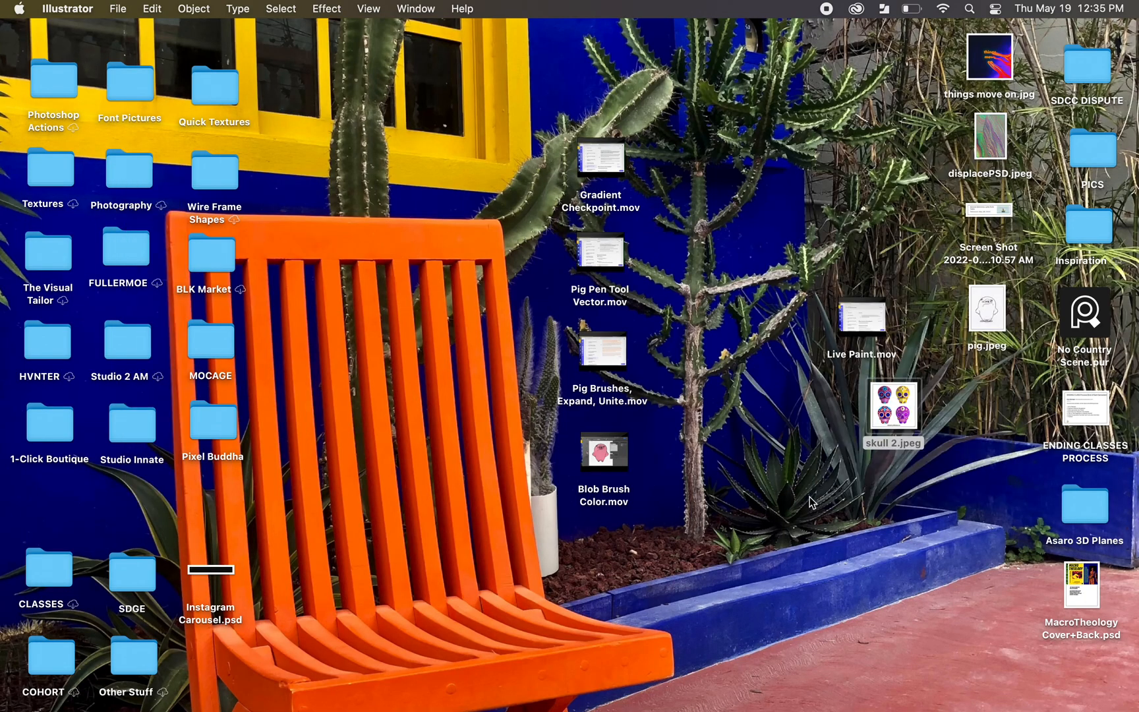
drag(901, 410, 551, 688)
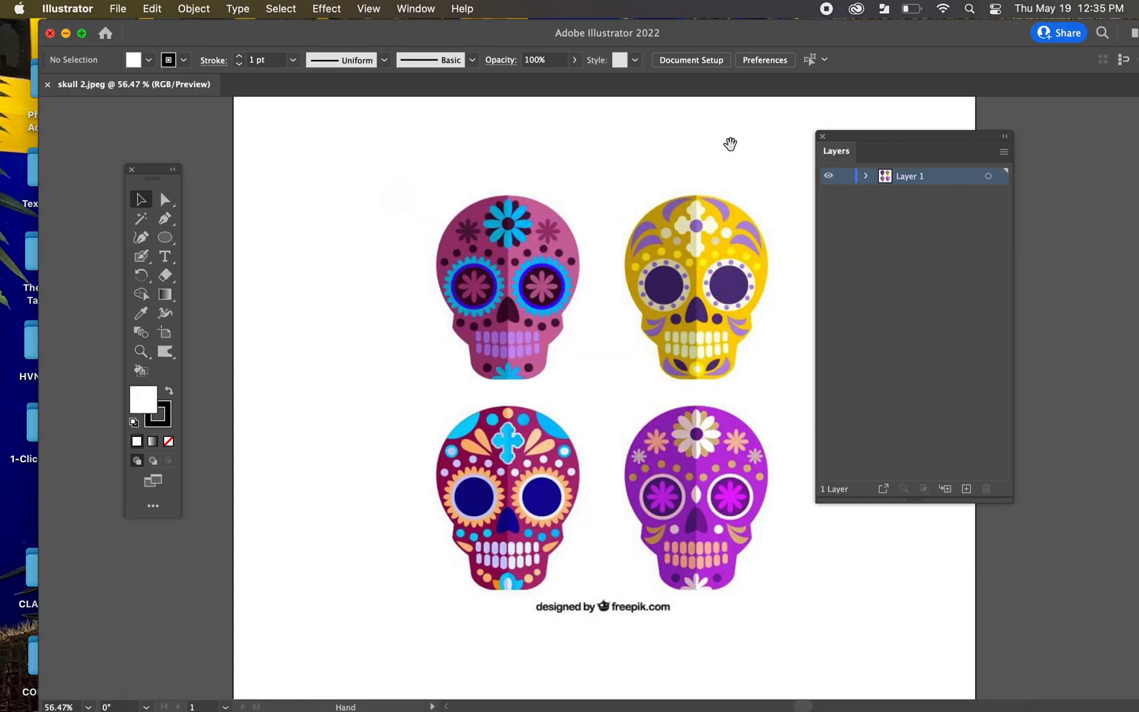
Step: Set the placed skull image's opacity to 50%
scroll(709, 178, right, 3)
click(727, 243)
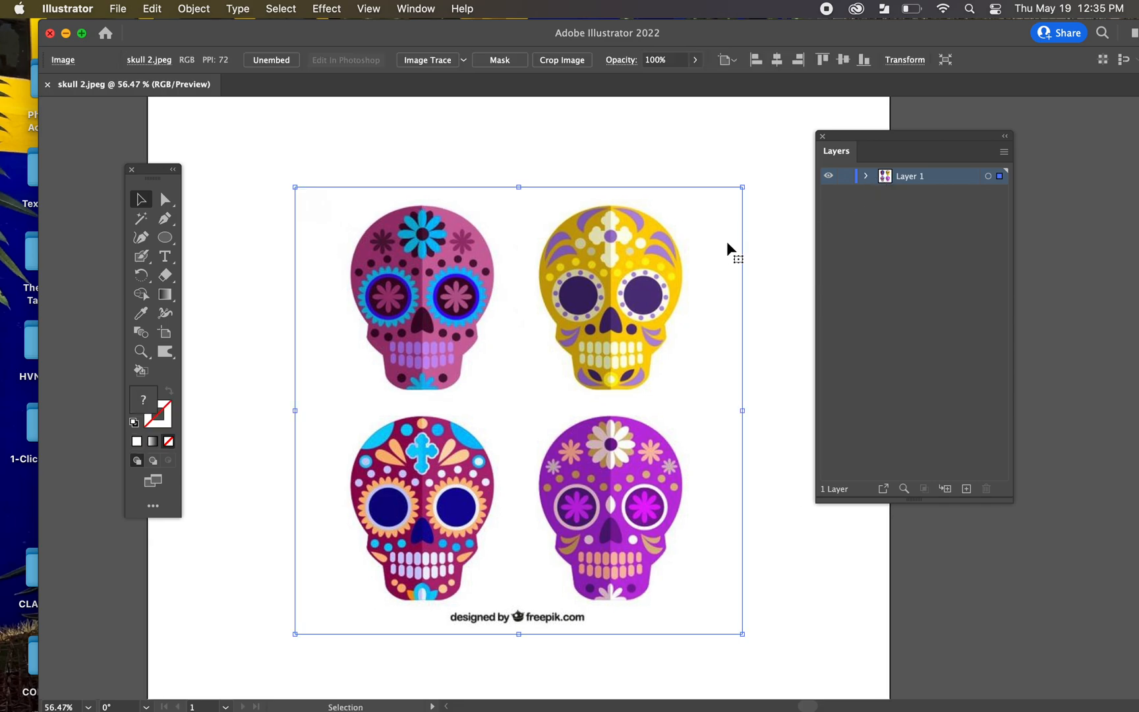
double_click(658, 60)
text(50)
key(Return)
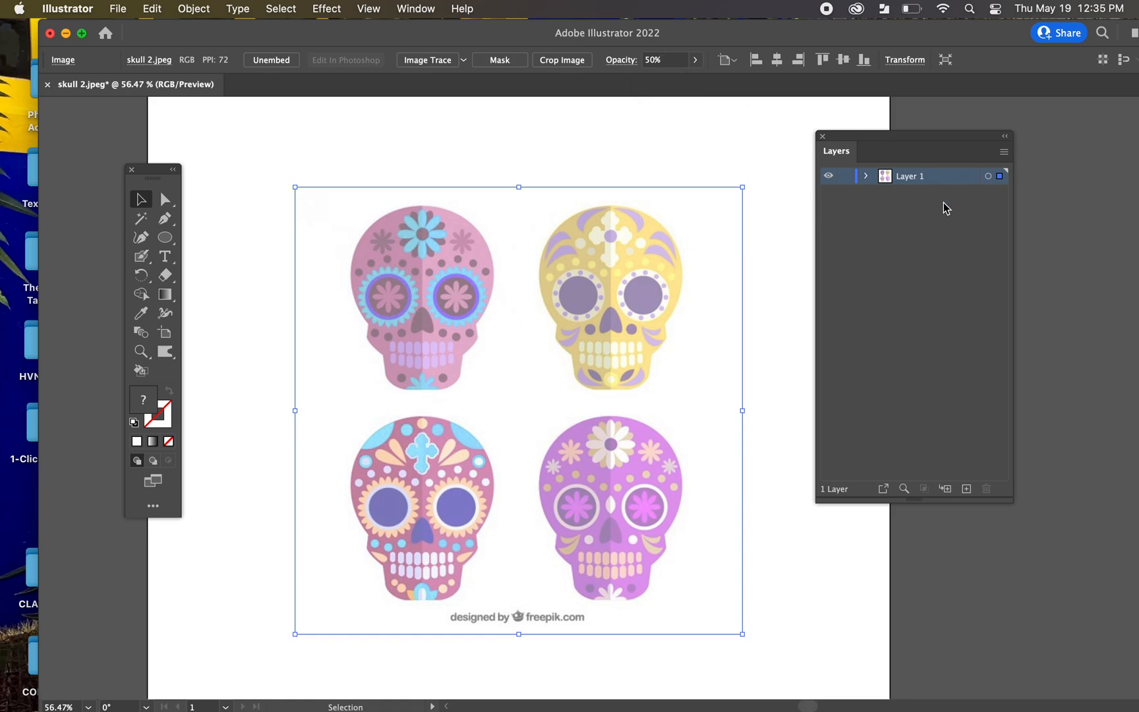
Step: Lock Layer 1 holding the skull image and add a new layer above it
click(847, 177)
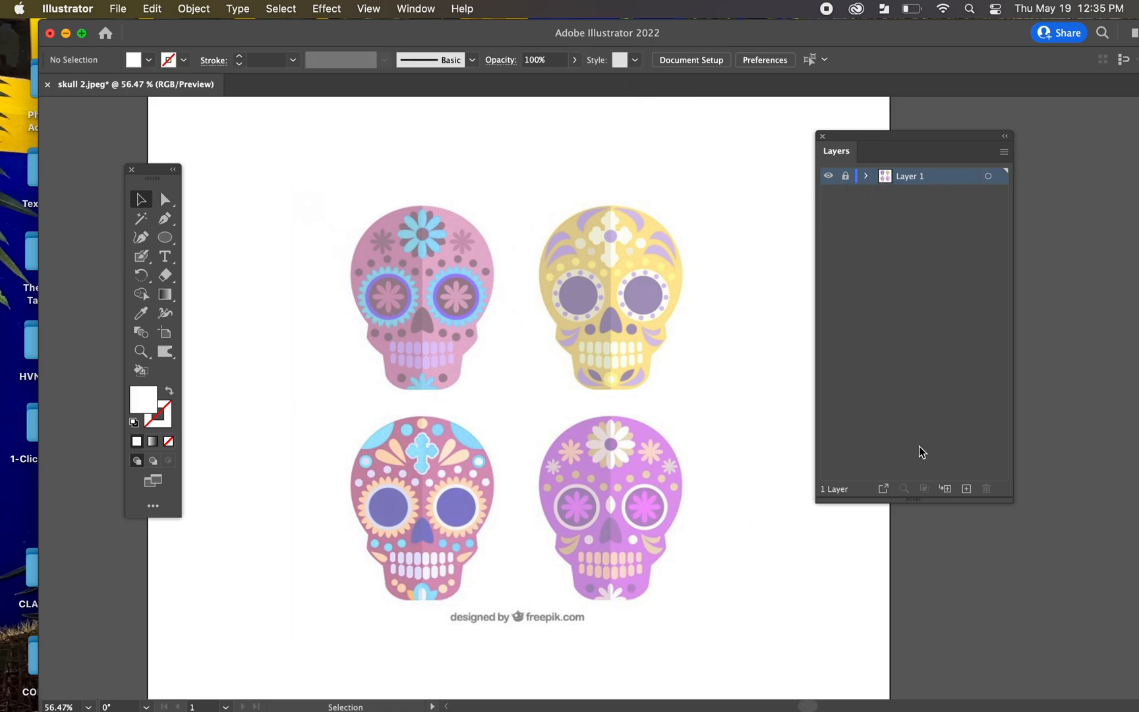
click(966, 488)
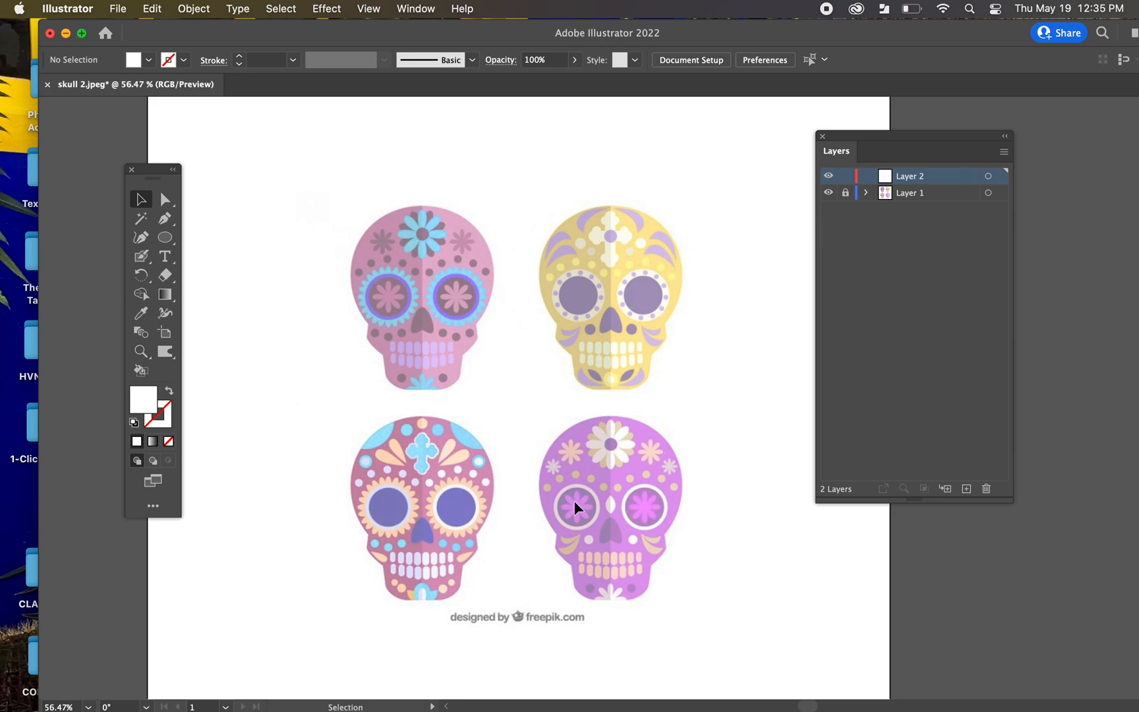
Step: Set up the Pen tool with no fill and a black 3 pt stroke for tracing the yellow skull
scroll(631, 211, up, 6)
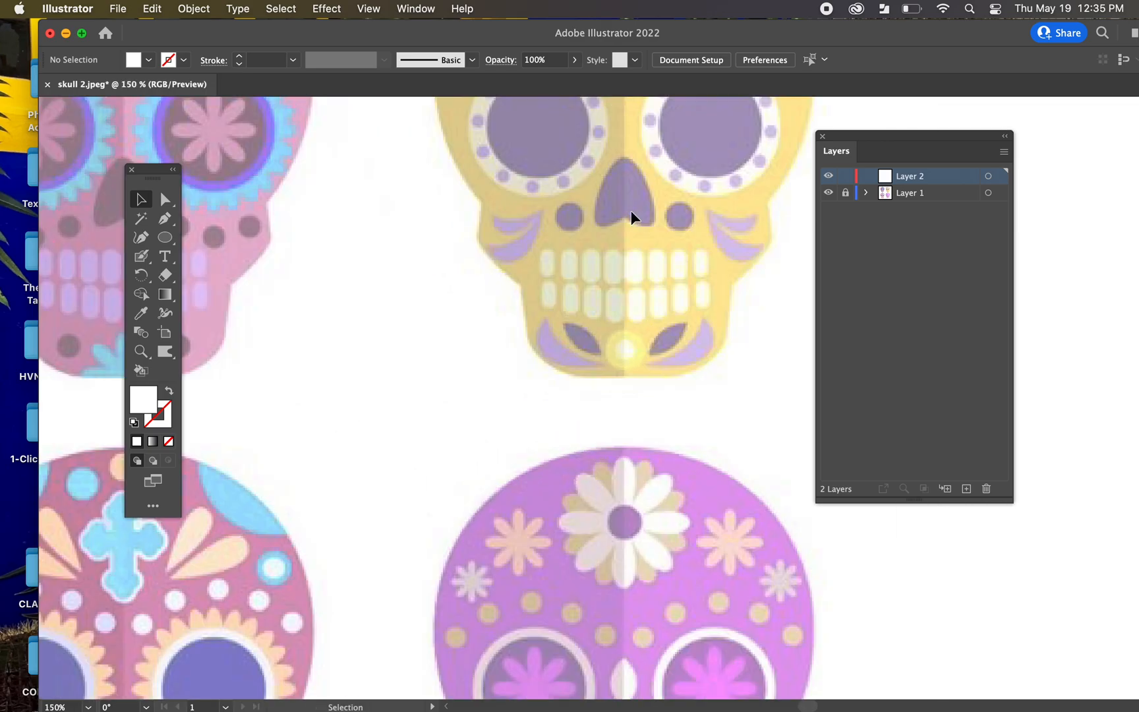
drag(607, 248, 542, 491)
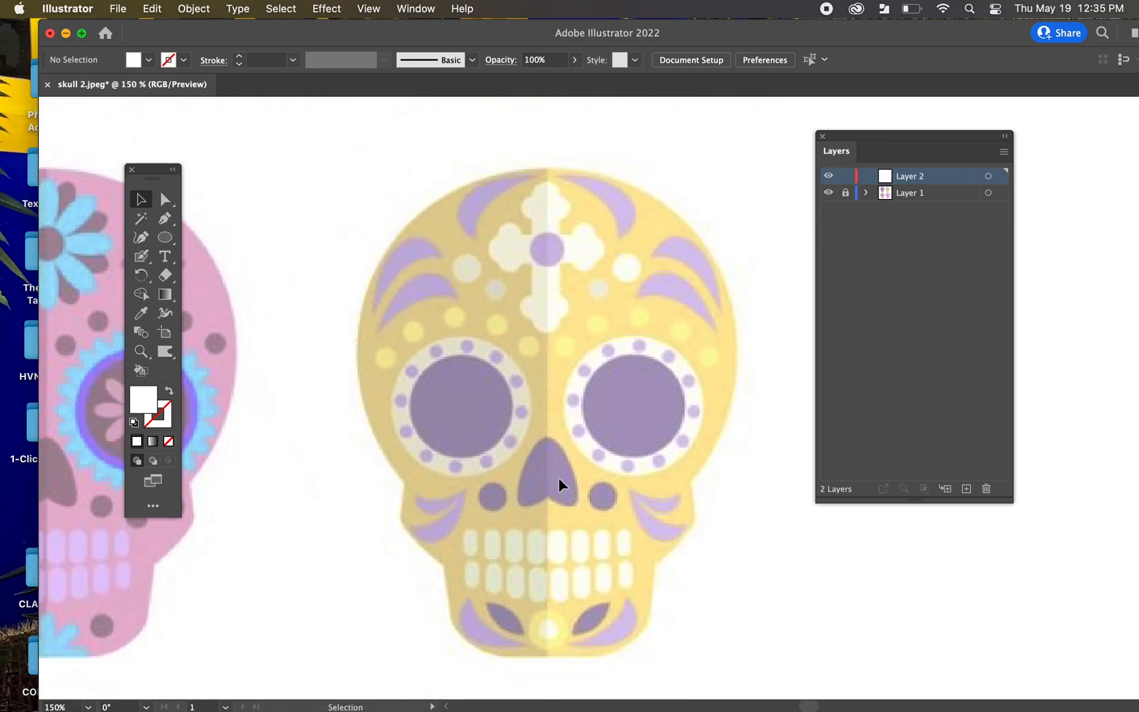
drag(618, 494, 610, 480)
key(p)
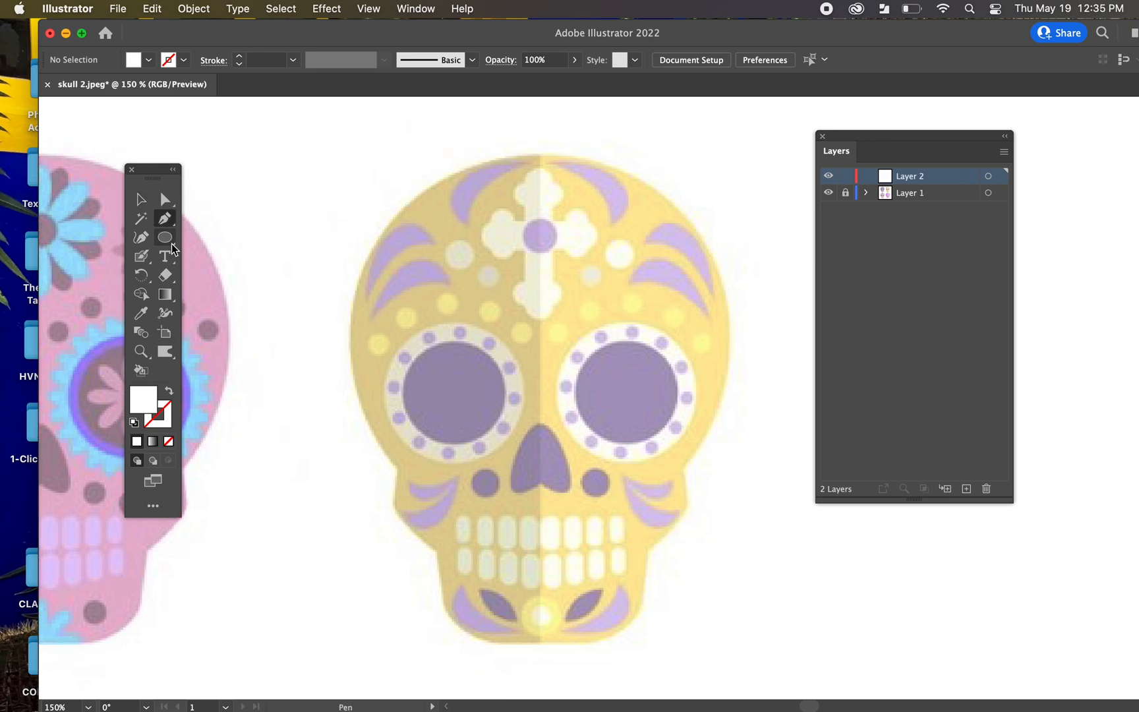
click(168, 441)
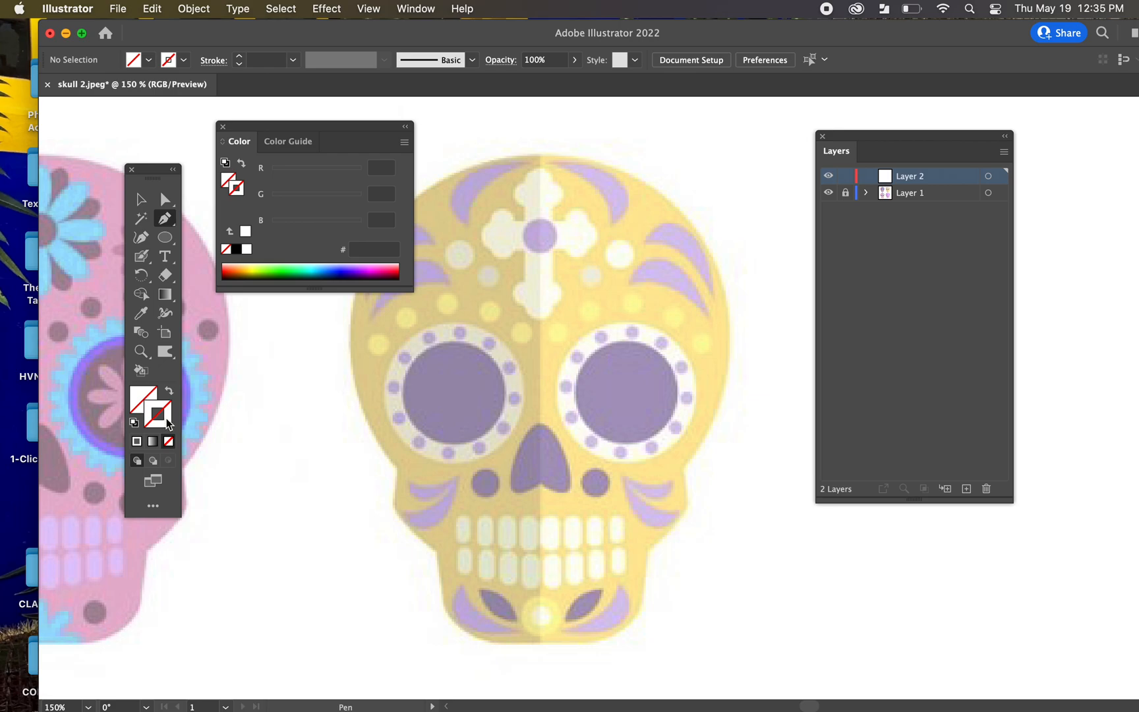
click(236, 249)
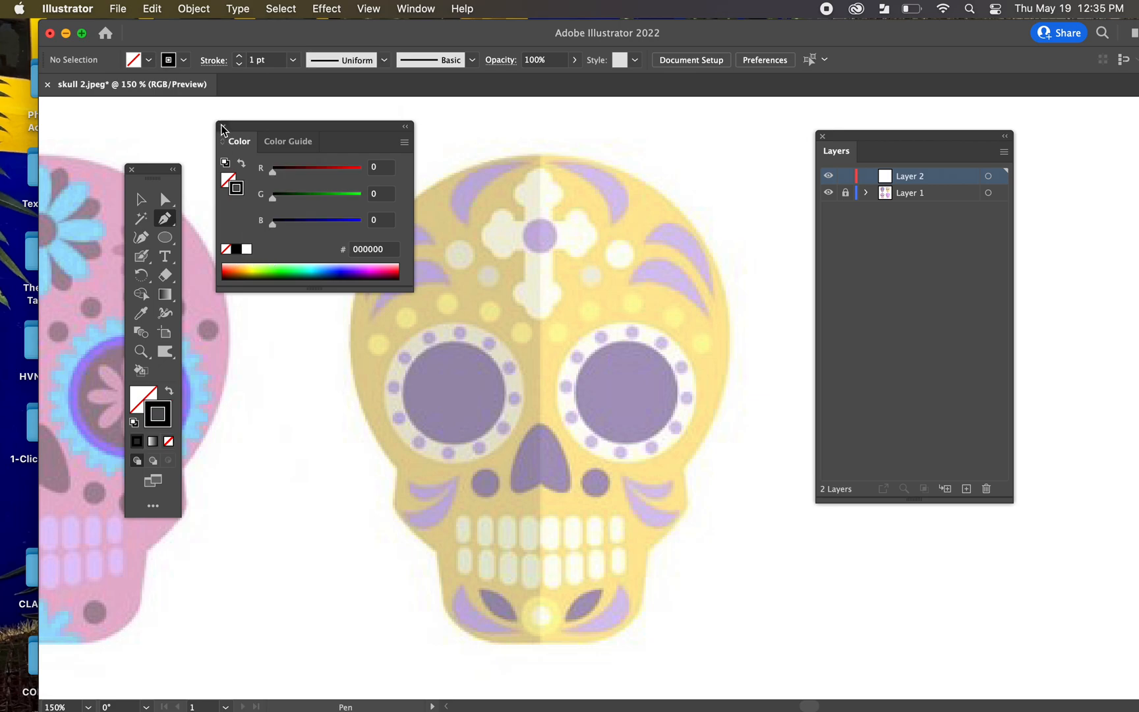
click(223, 126)
click(240, 57)
click(240, 57)
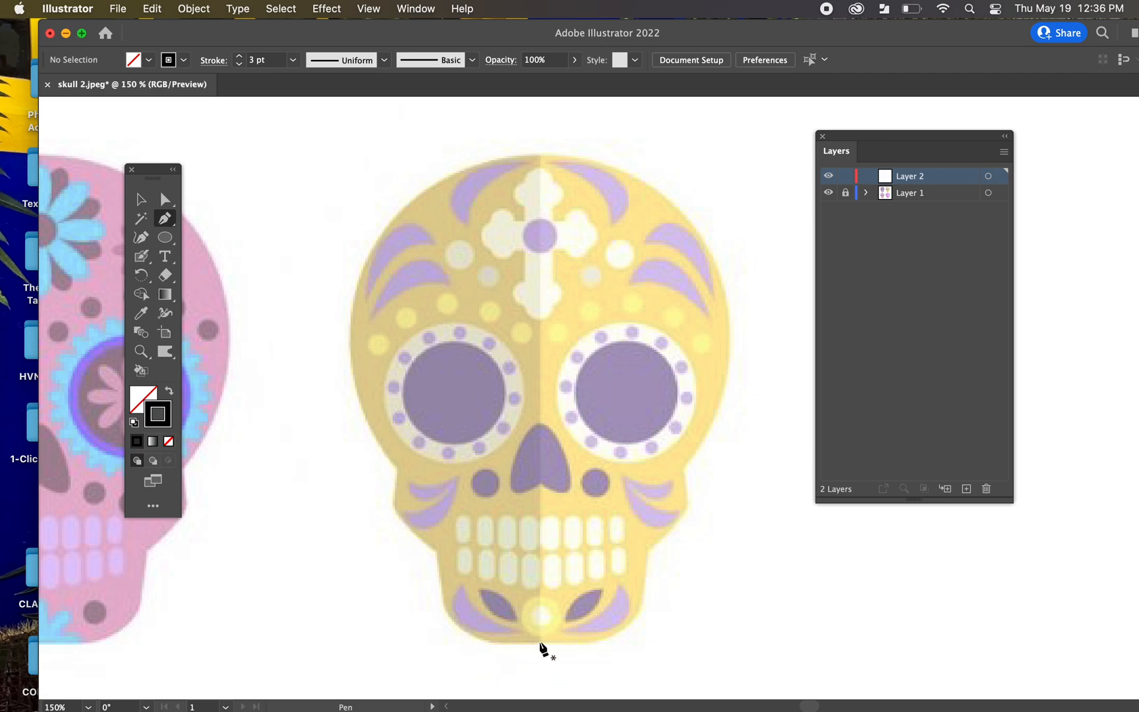
Step: Trace the left side of the yellow skull's cranium with the Pen tool, from the top centre down to the bottom of the cheek
scroll(521, 606, down, 1)
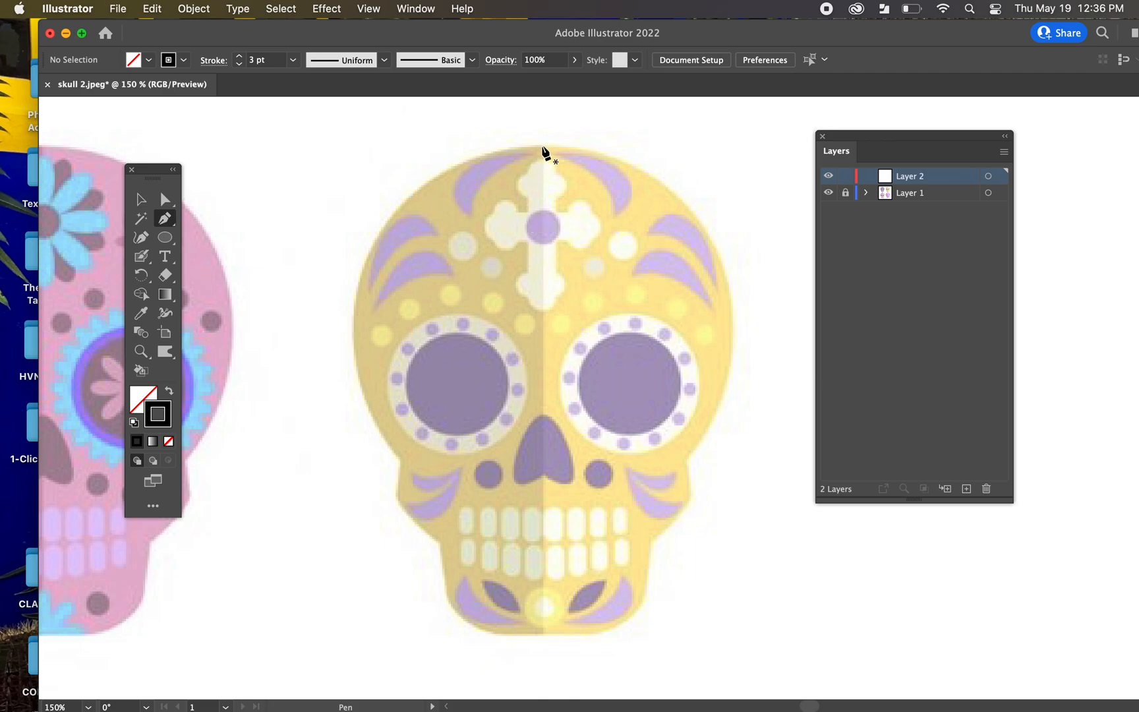
click(542, 145)
mouse_move(355, 329)
mouse_down()
mouse_move(348, 483)
mouse_move(364, 511)
mouse_move(351, 506)
mouse_up()
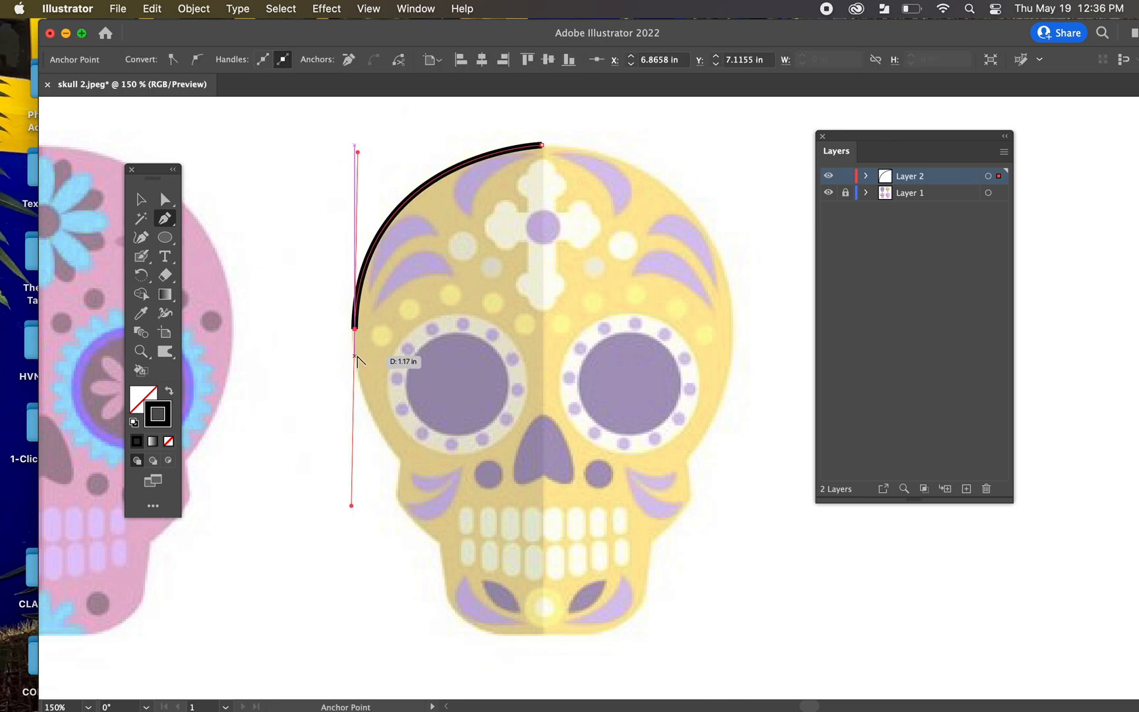
click(354, 329)
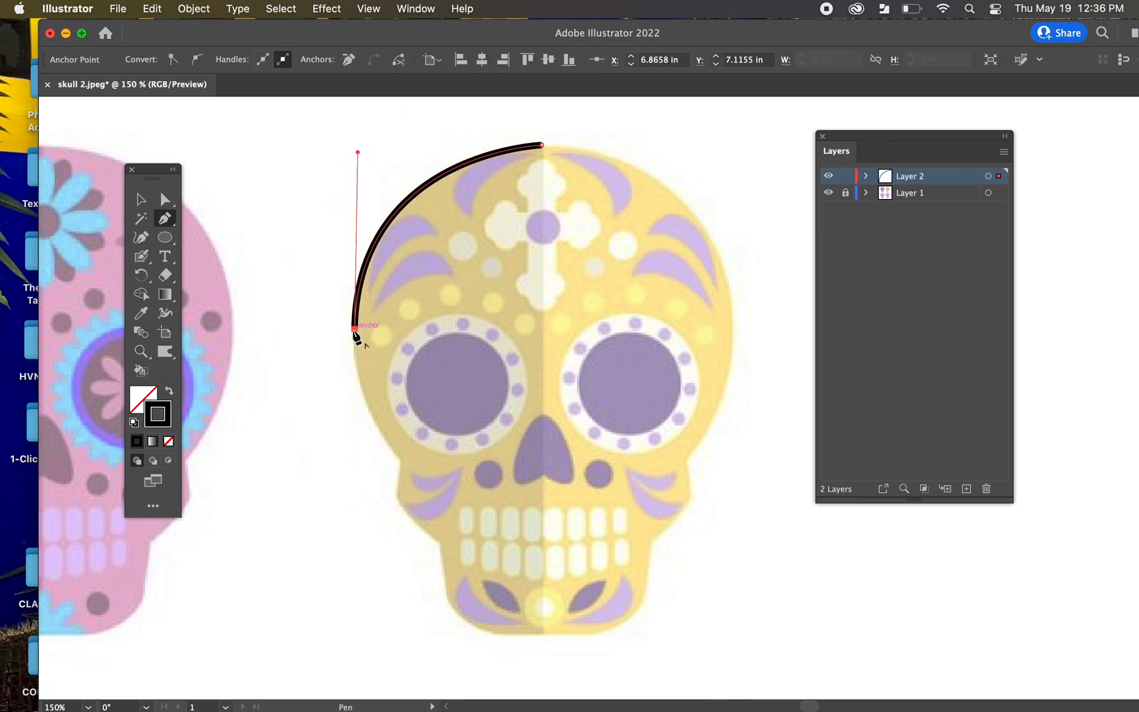
drag(398, 459, 446, 531)
click(398, 458)
click(398, 500)
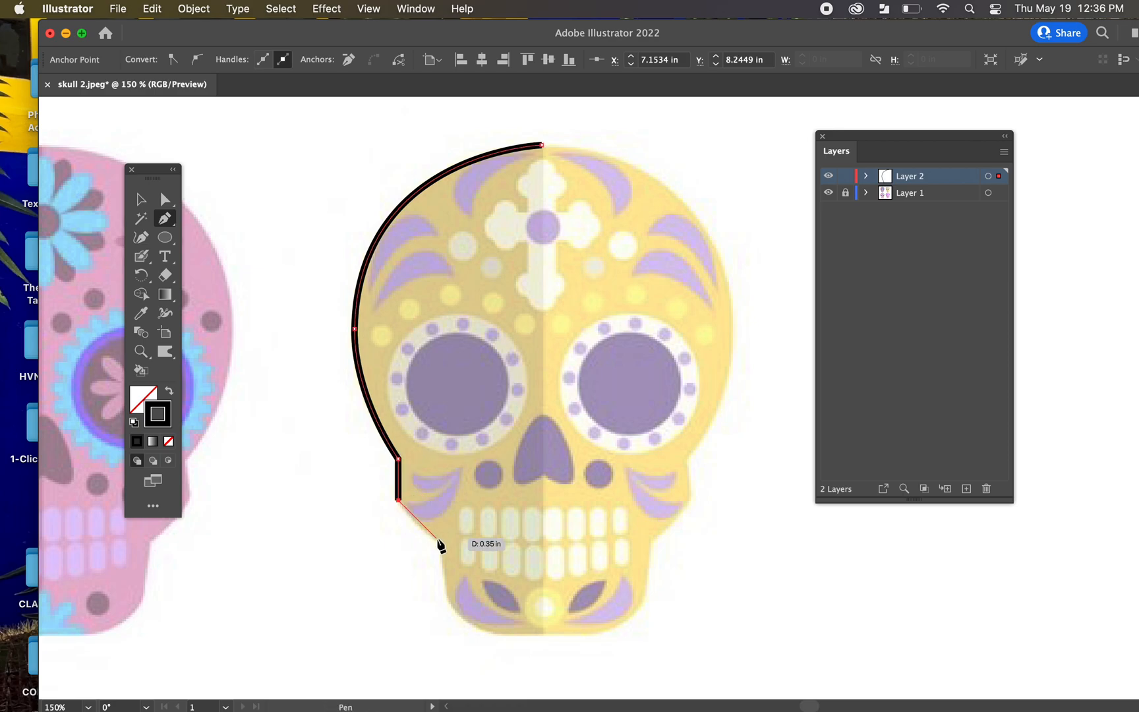
Step: Continue the outline along the left jaw and around the chin, ending the path at the skull's bottom centre
click(439, 545)
click(448, 597)
drag(485, 631, 503, 637)
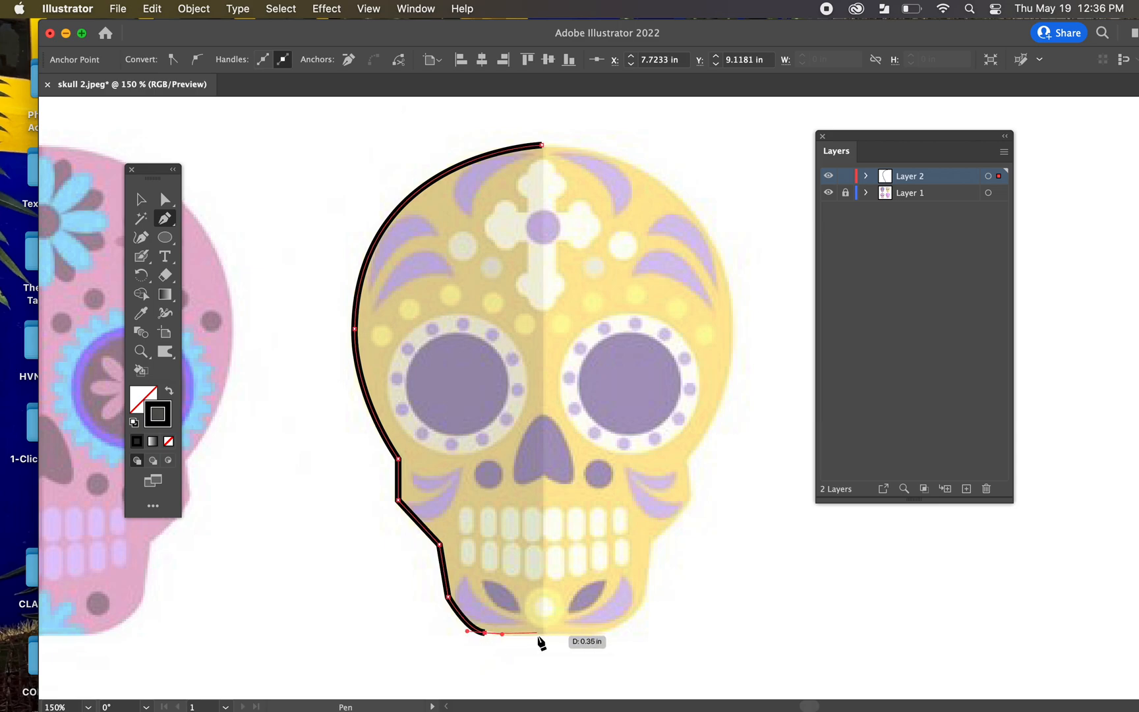
click(538, 633)
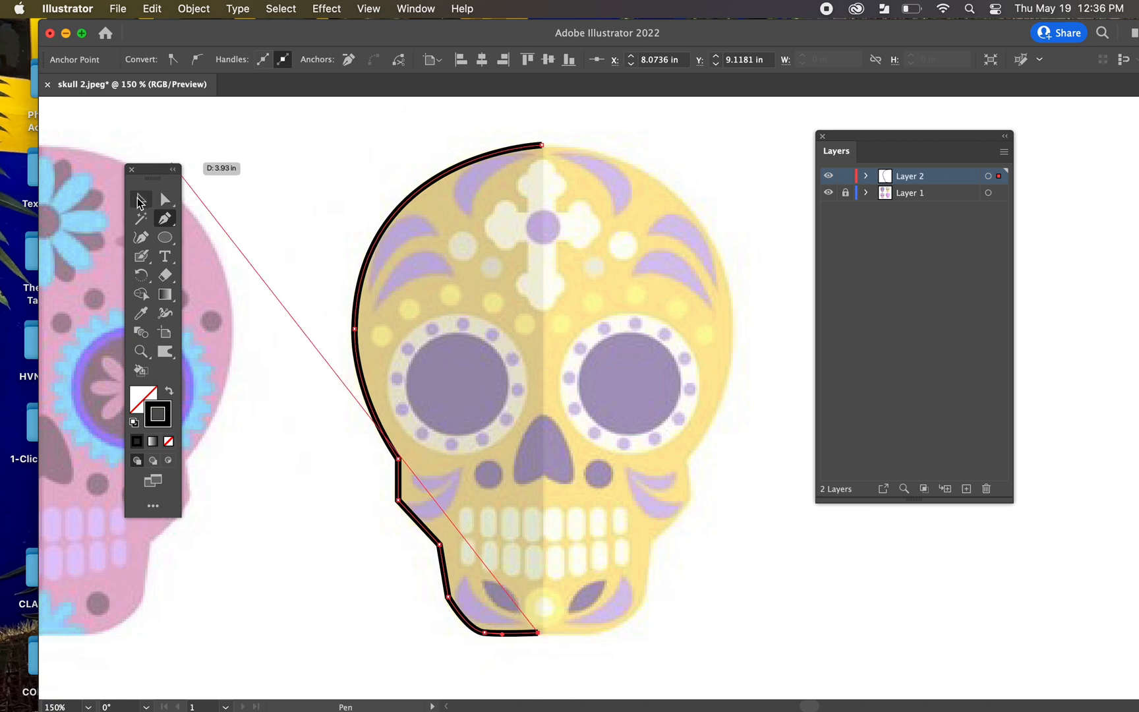
click(140, 201)
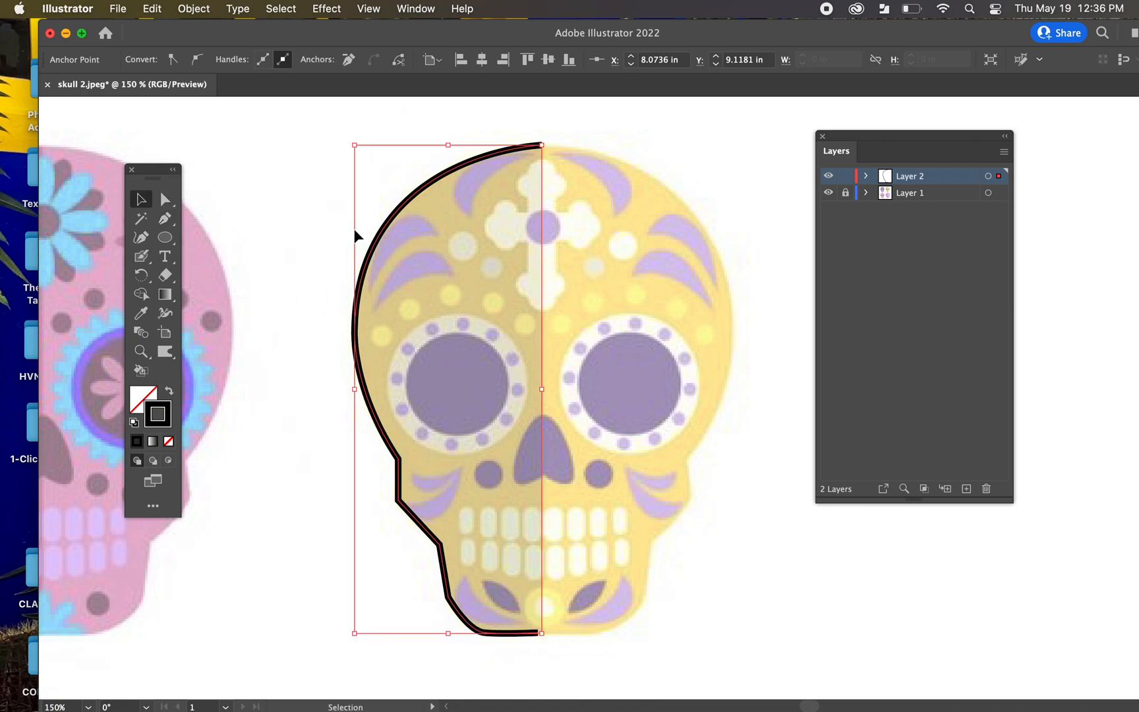
key(super+c)
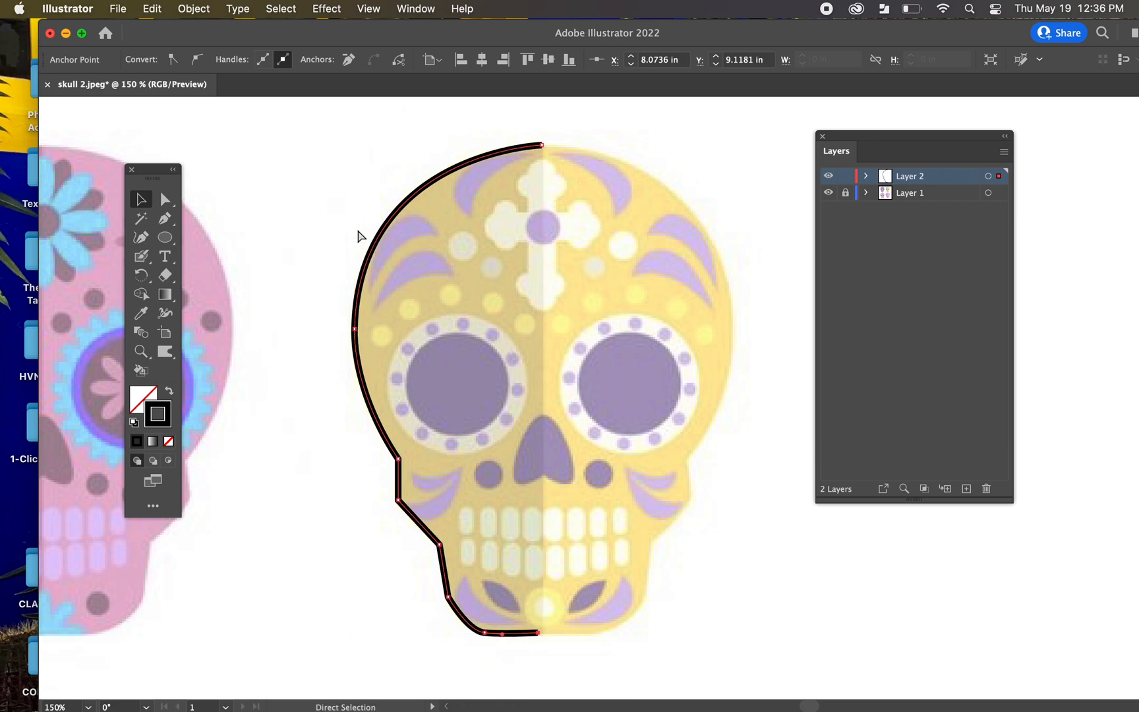
key(super+f)
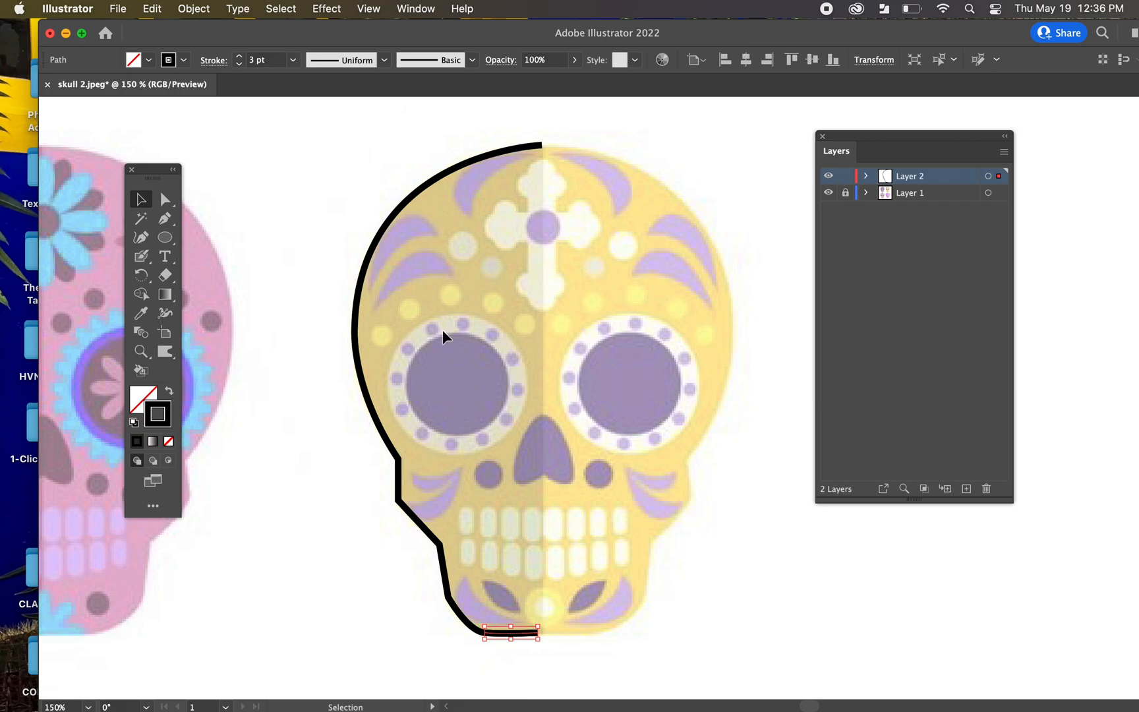
click(441, 329)
drag(357, 347, 459, 346)
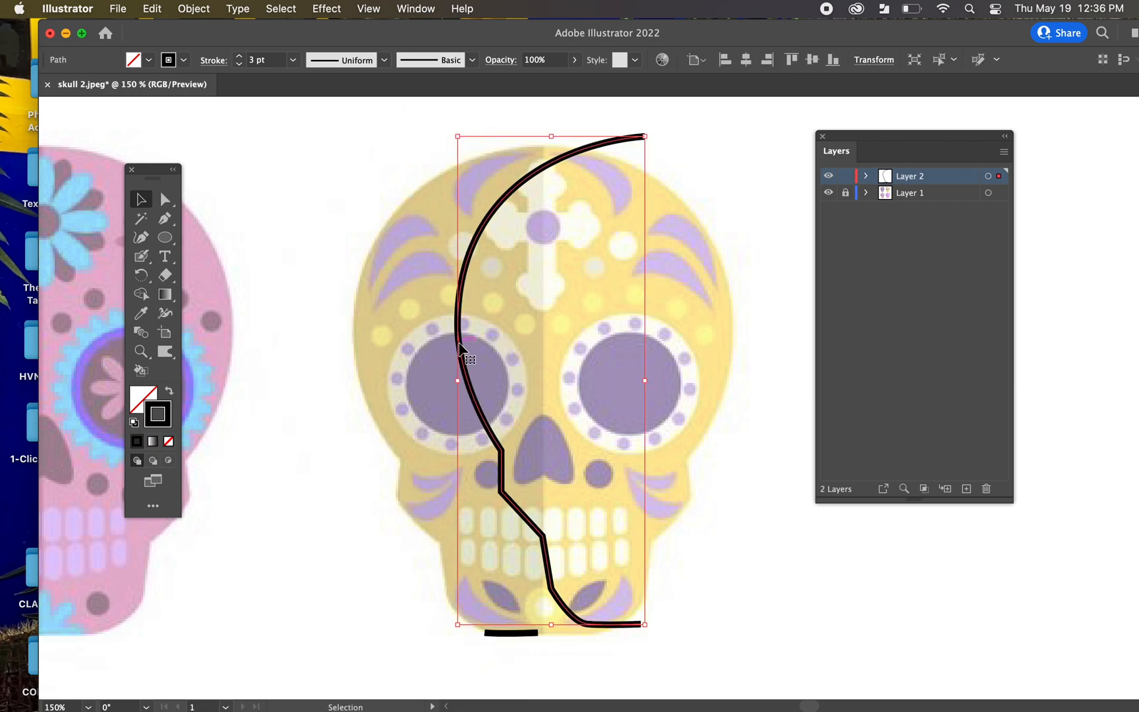
key(super+z)
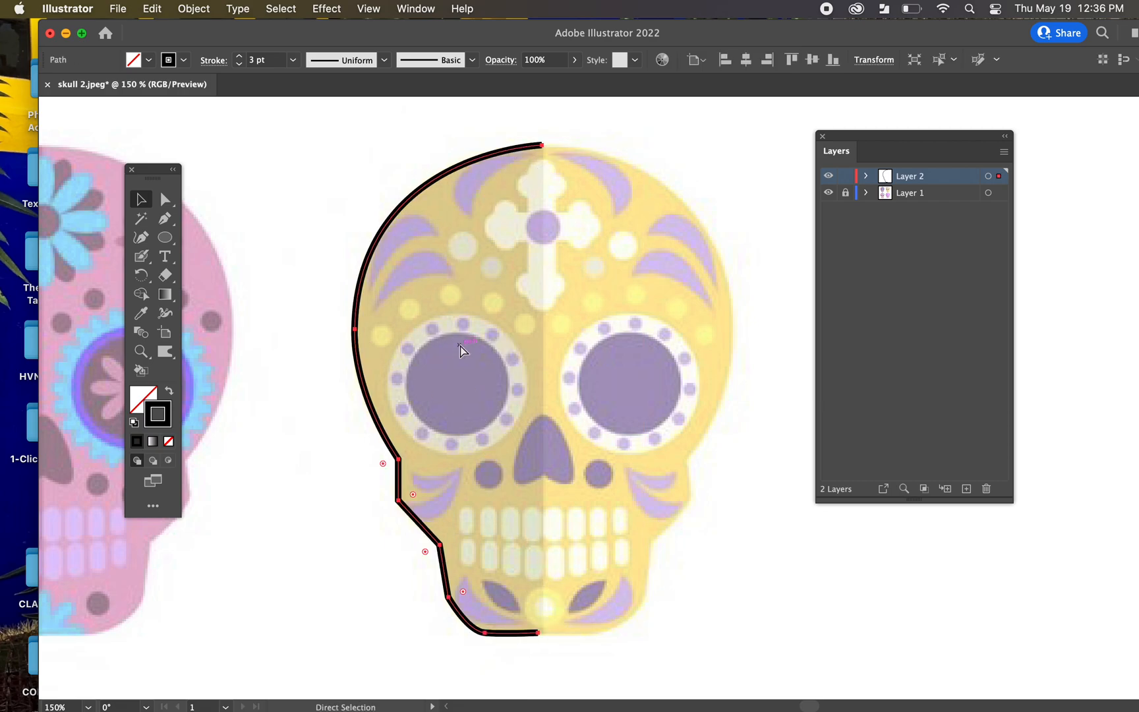
key(super+z)
click(593, 516)
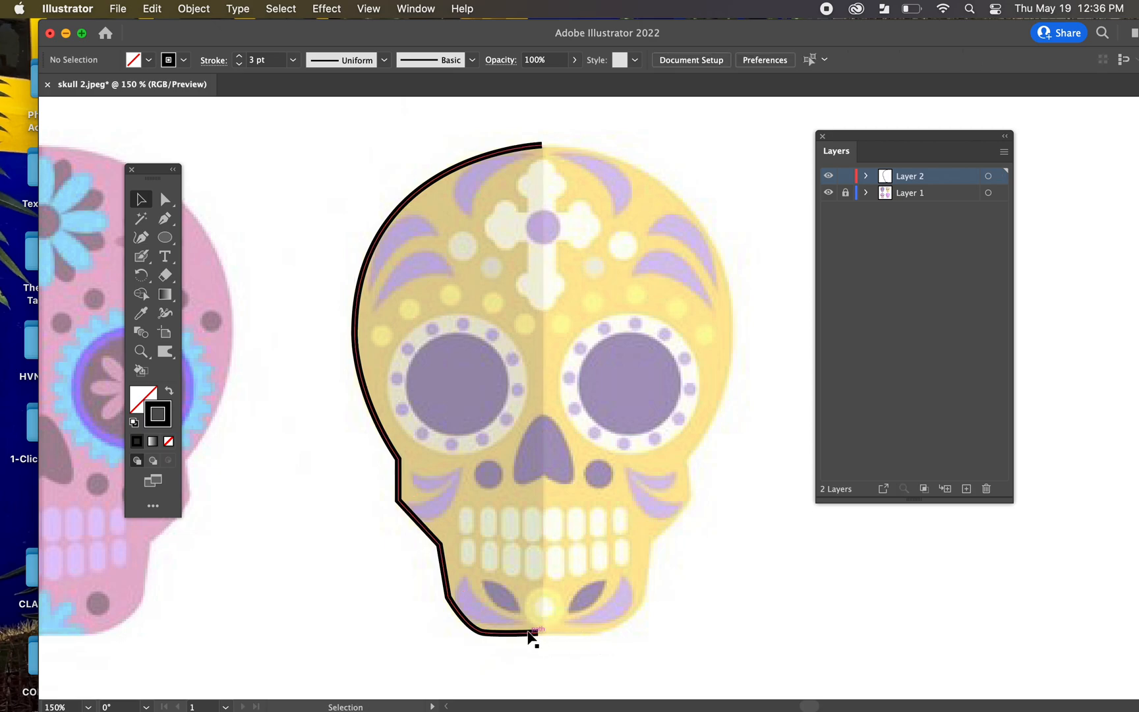
drag(529, 636, 655, 621)
key(super+z)
click(289, 321)
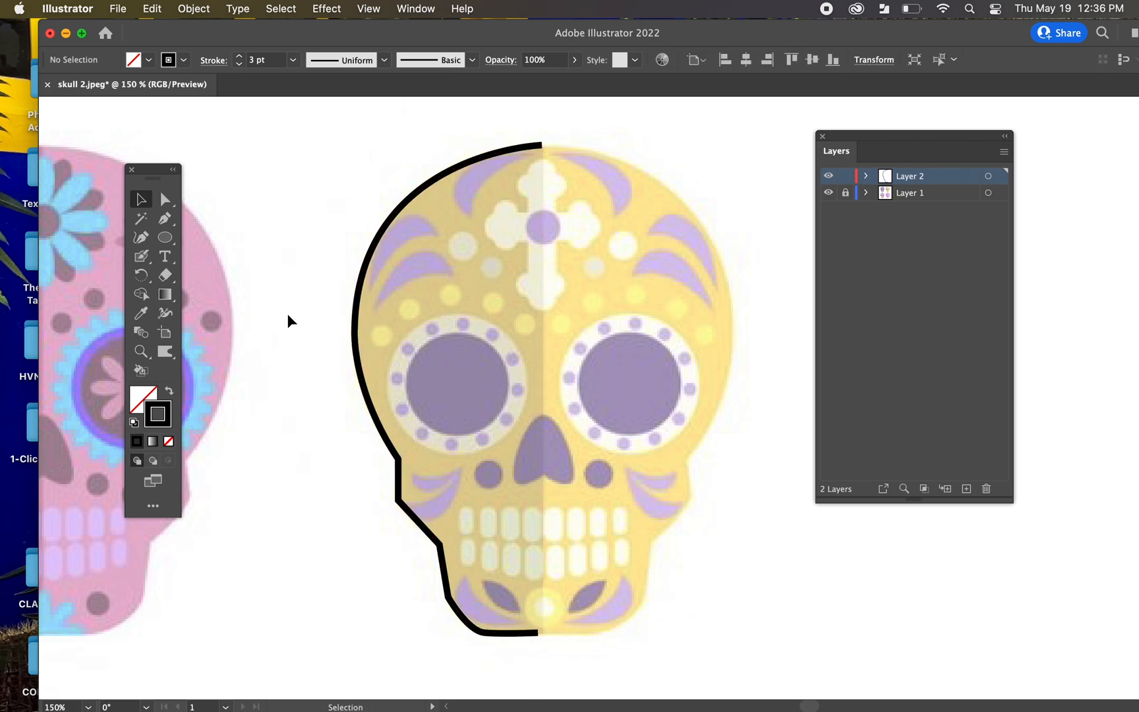
Step: Copy the entire left half outline of the skull and paste the copy in front at the same position
click(363, 296)
key(a)
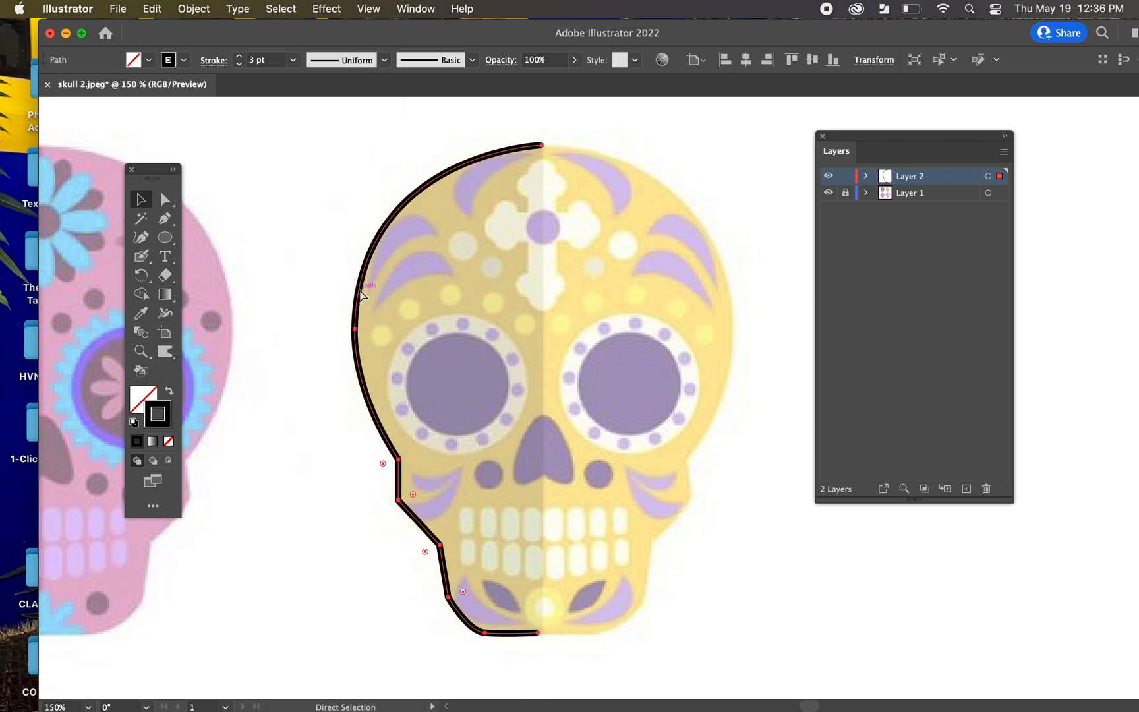
key(v)
drag(367, 319, 536, 319)
key(super+z)
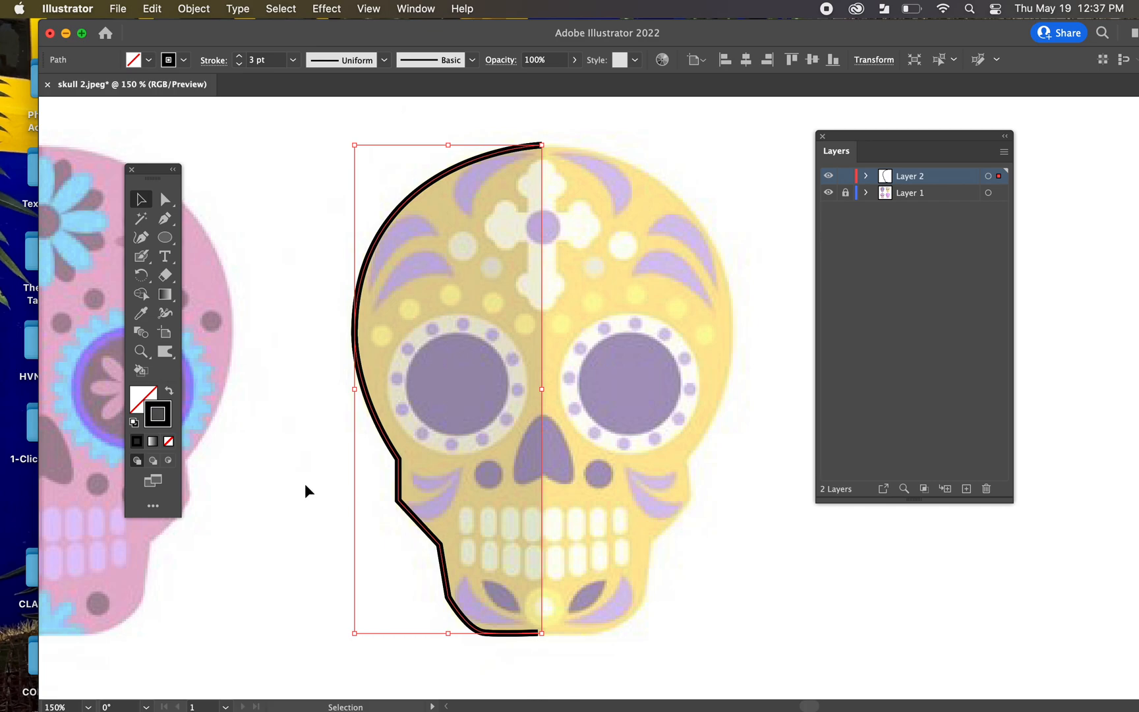
Step: Reflect the pasted outline across the vertical axis and move it over to form the right half of the skull
right_click(359, 298)
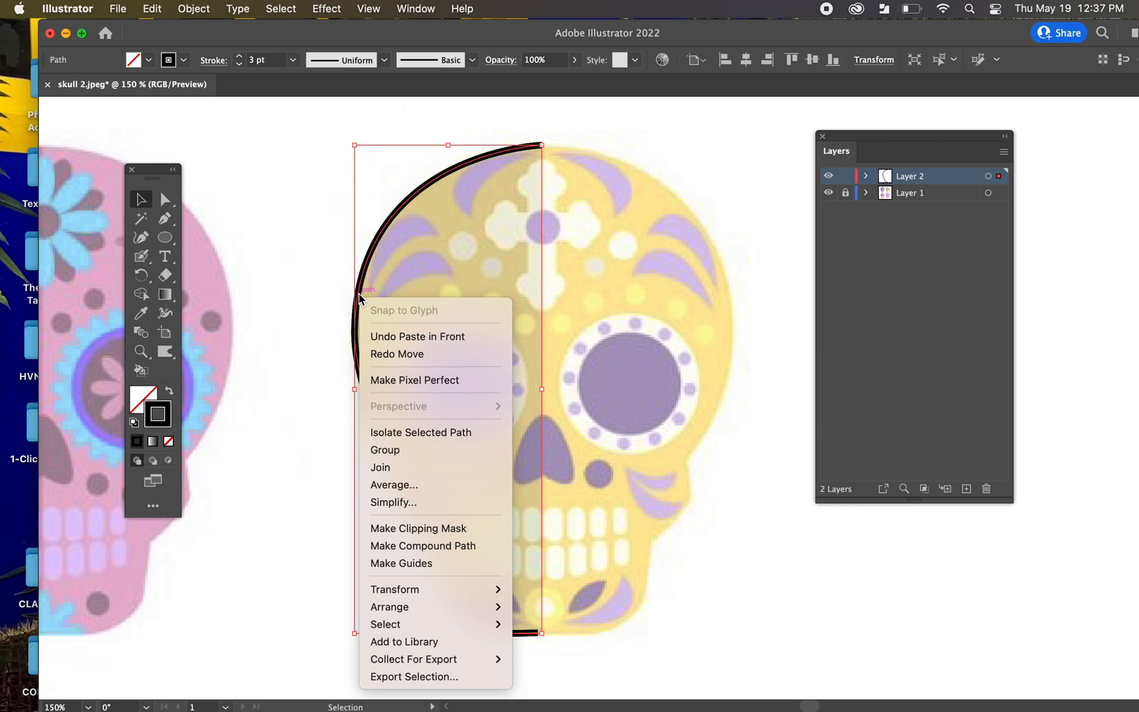
mouse_move(440, 591)
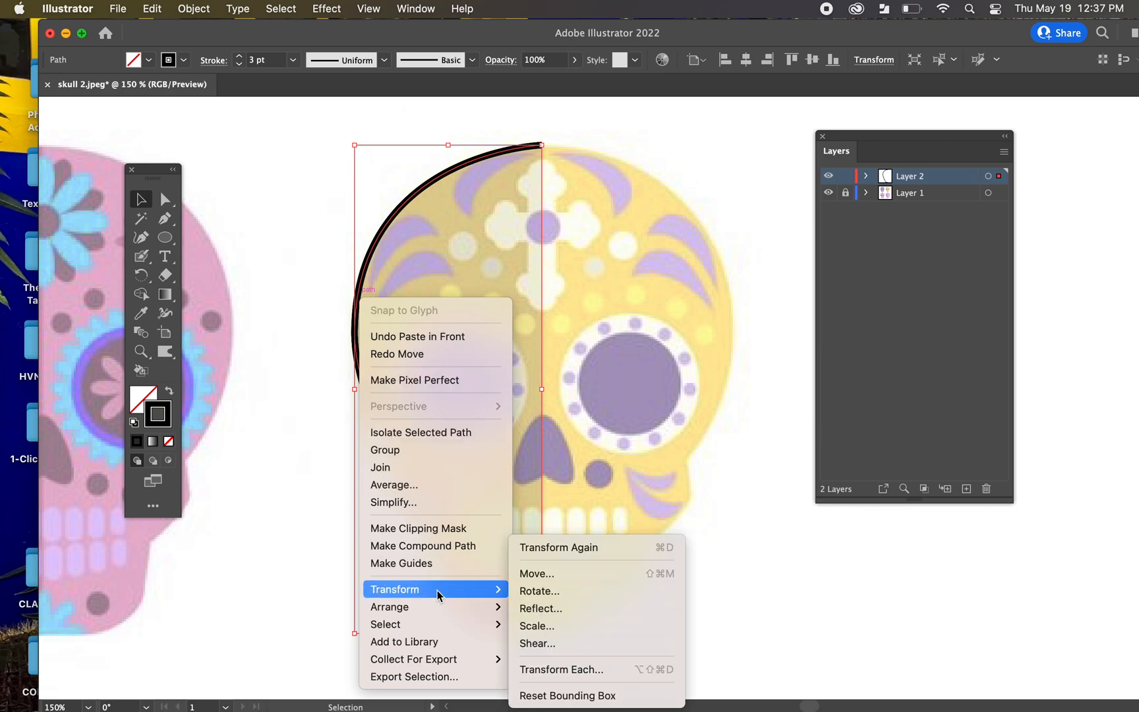
click(536, 608)
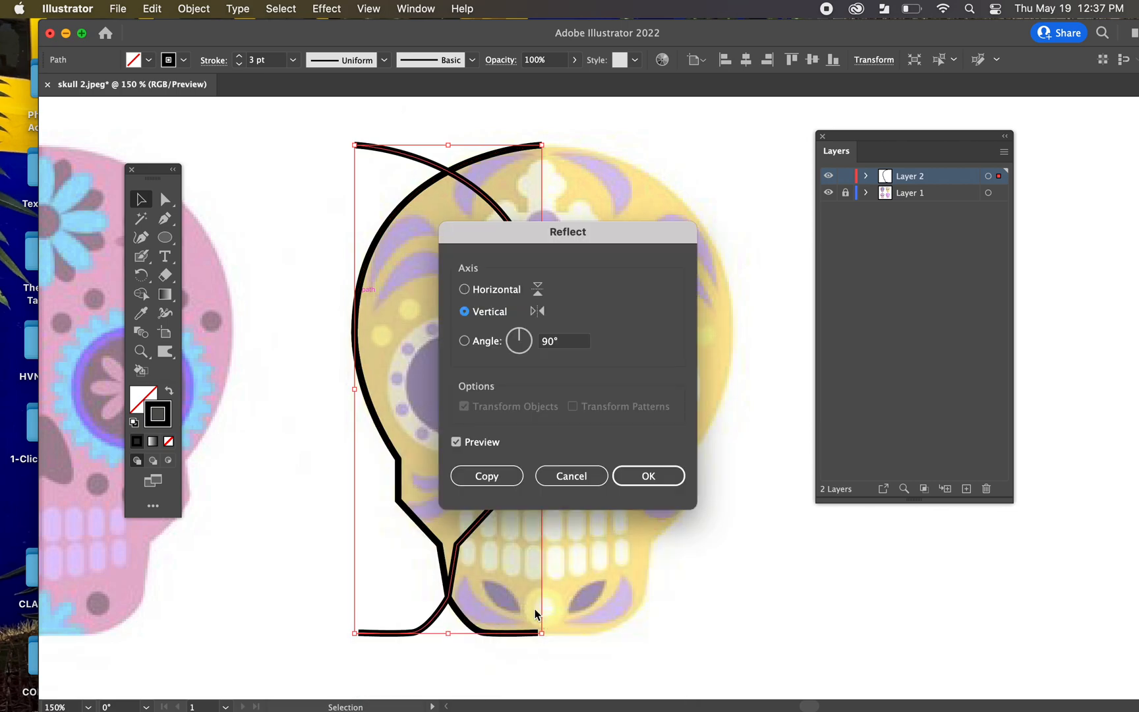
click(648, 476)
drag(545, 339, 728, 339)
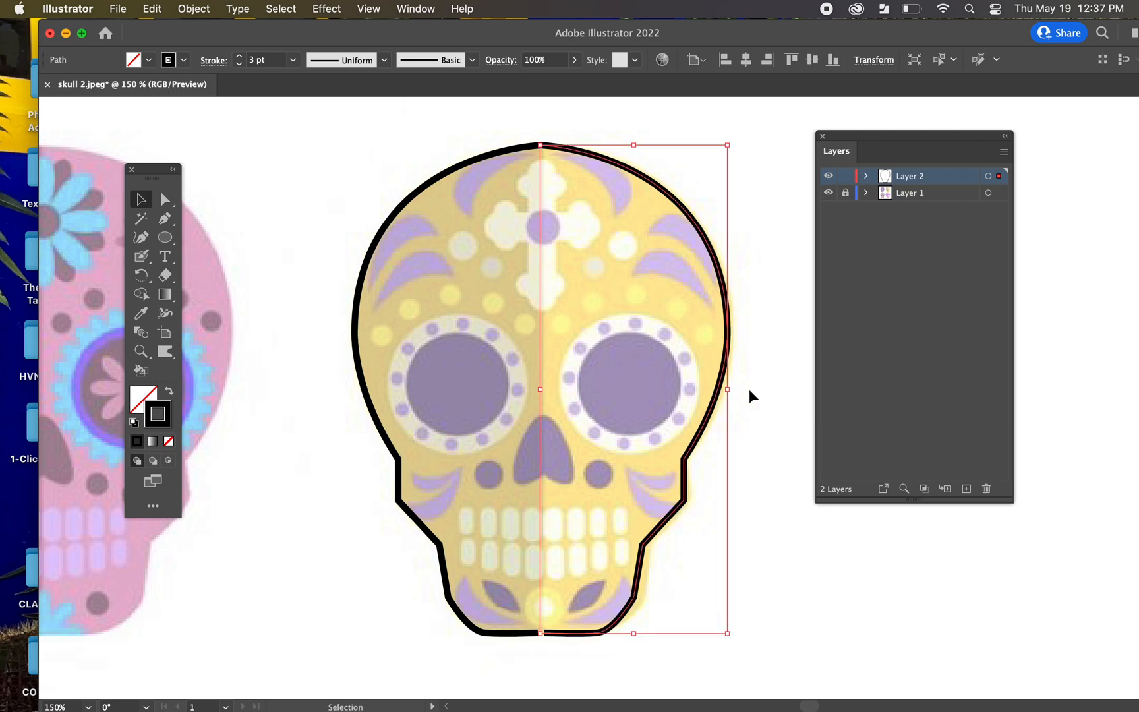
Step: Close the gap at the chin's bottom centre by moving the left outline's end anchor onto the right half's end
click(765, 571)
key(super+equal)
key(super+equal)
drag(773, 579, 707, 317)
key(a)
click(502, 626)
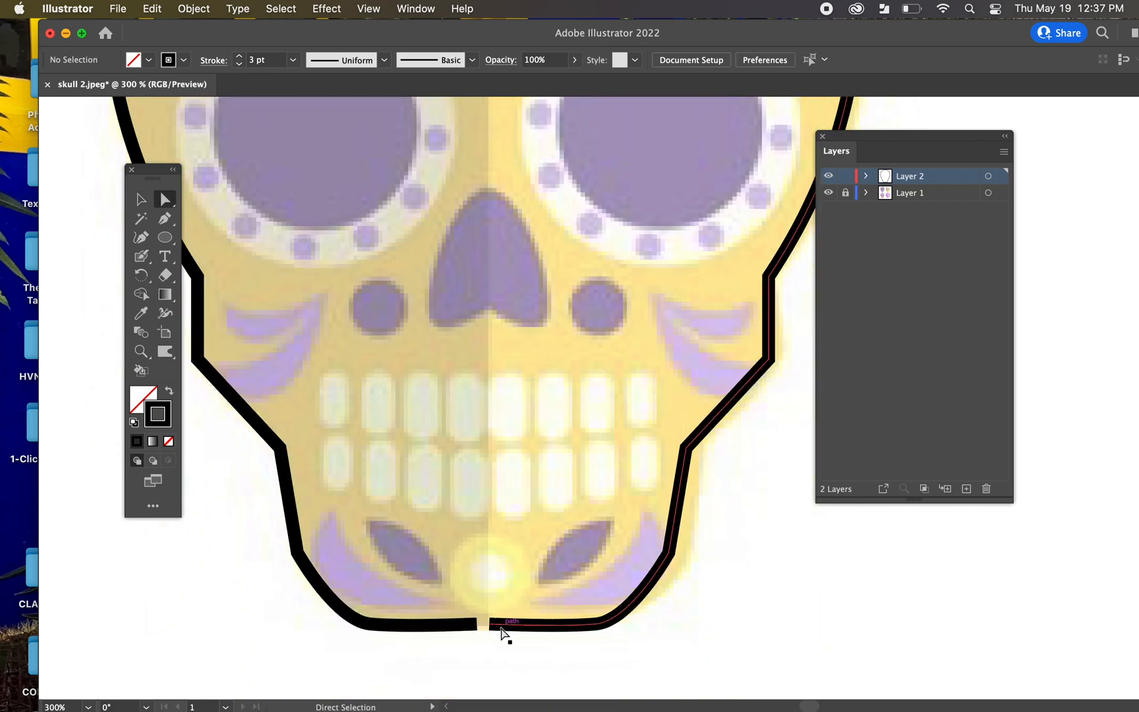
click(473, 625)
drag(477, 623, 488, 626)
click(527, 660)
Step: Select both halves of the skull outline and expand them with Fill and Stroke enabled
key(super+minus)
key(super+minus)
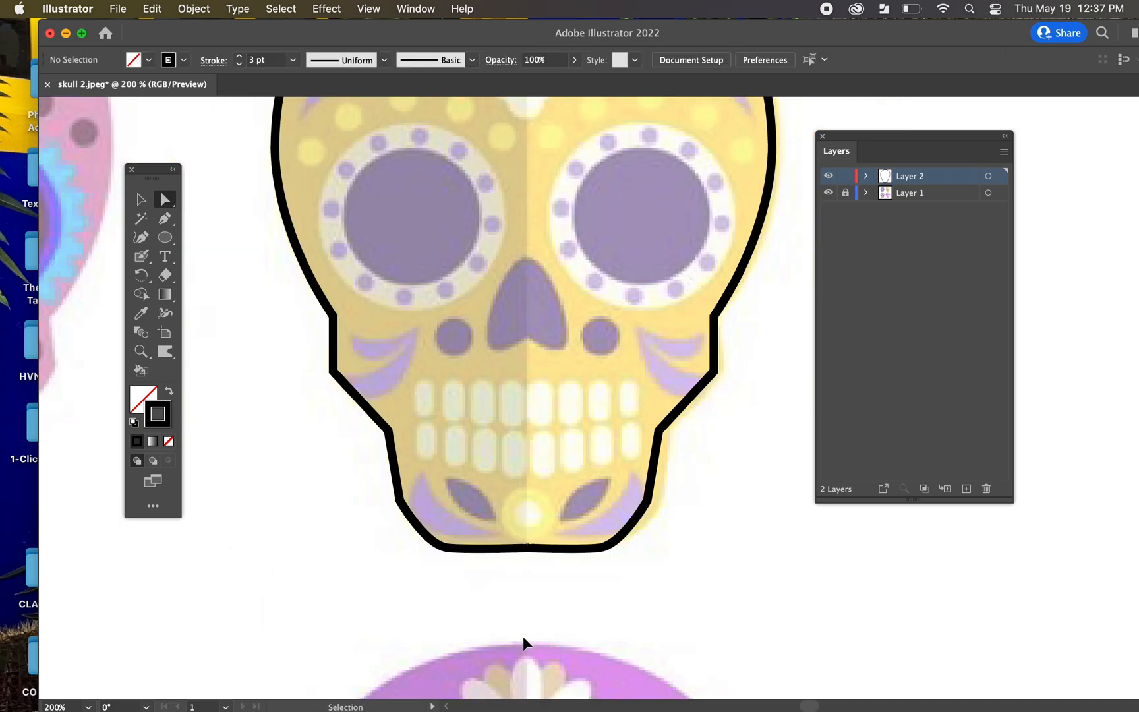
scroll(594, 482, up, 3)
key(v)
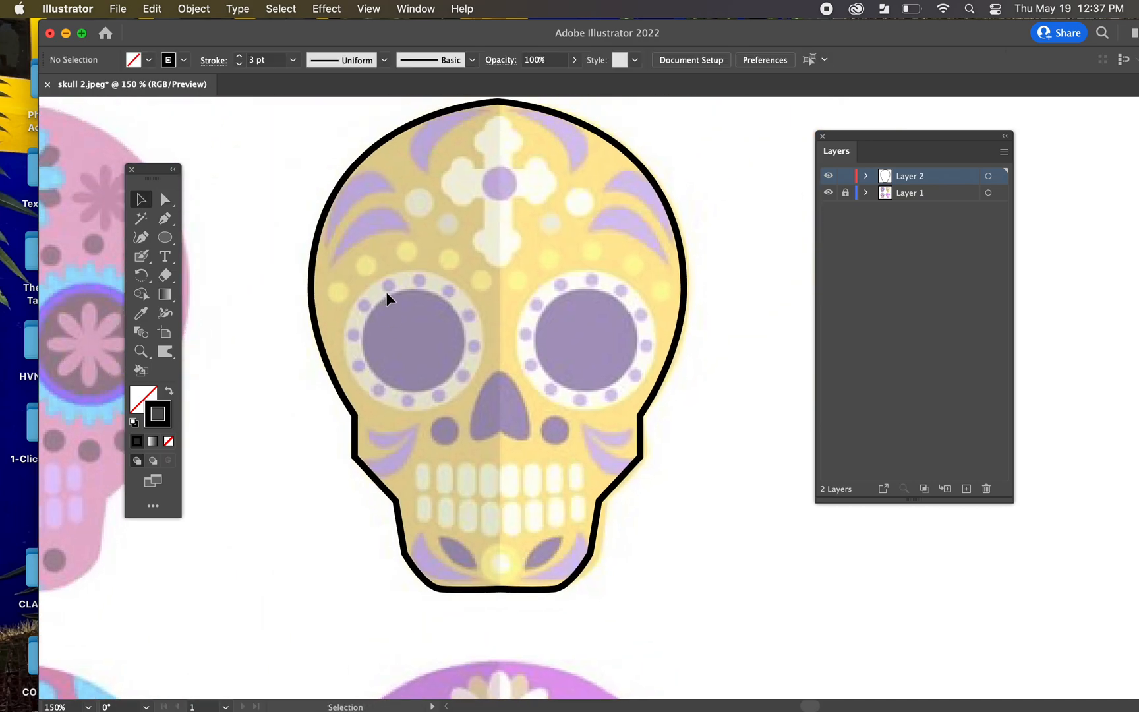
click(340, 183)
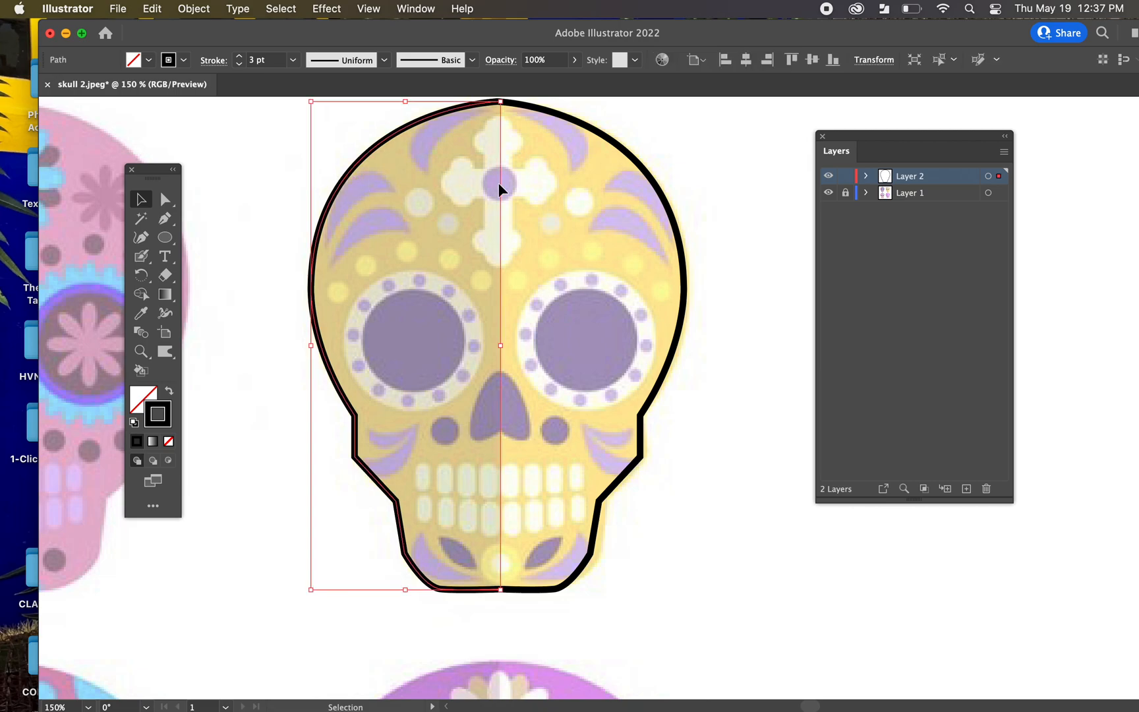
shift+click(651, 202)
scroll(733, 344, up, 2)
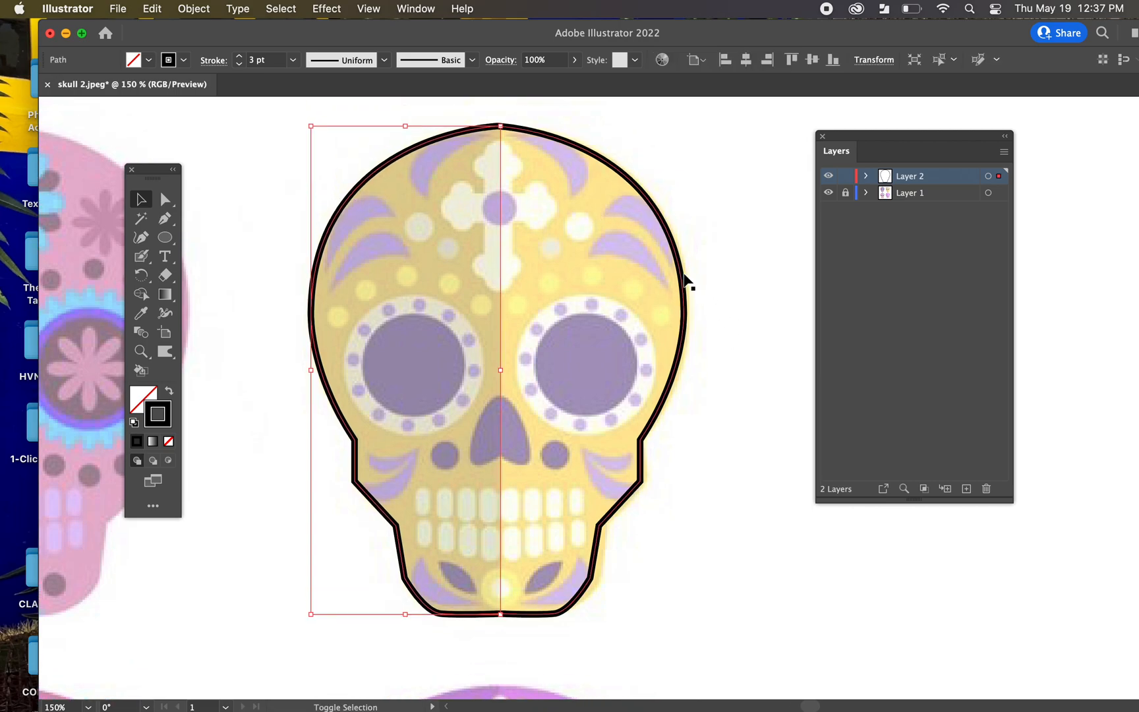
click(210, 11)
click(209, 204)
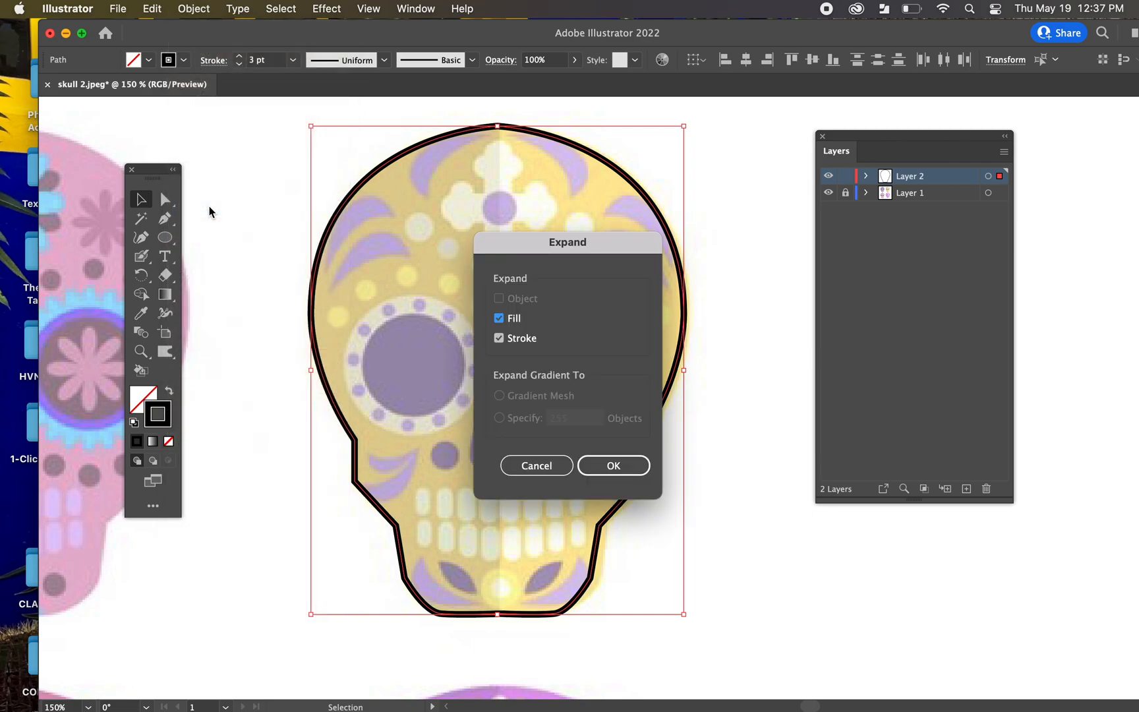
click(611, 465)
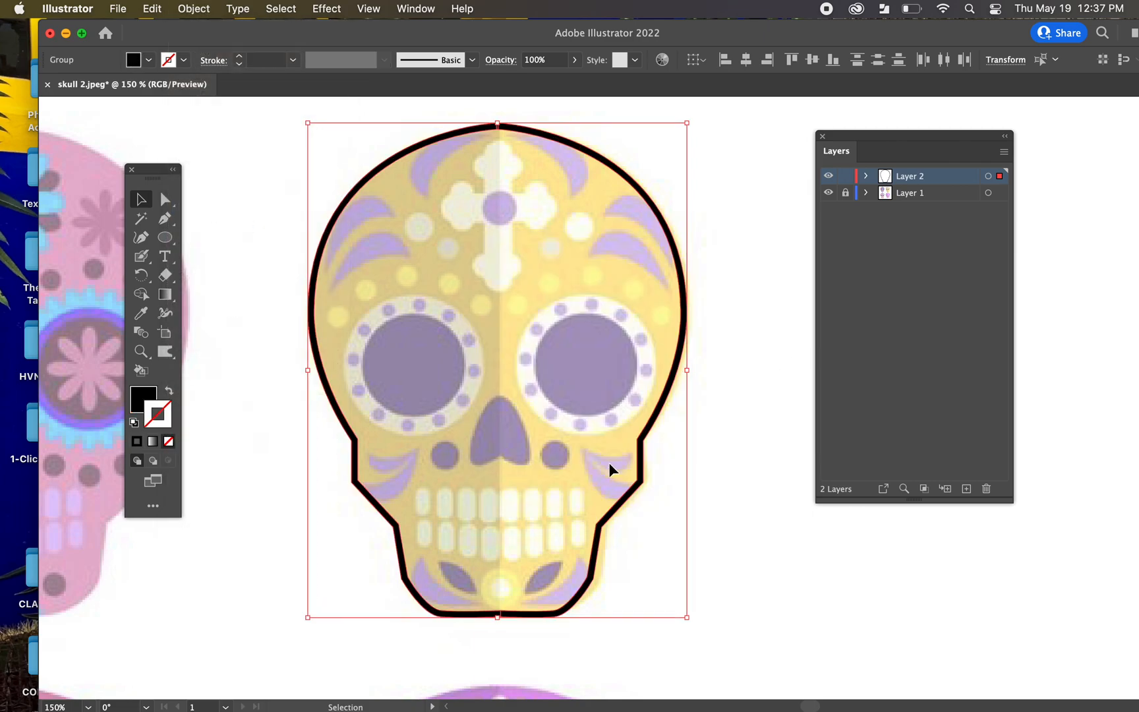
Step: Unite the two expanded outline halves into one shape with Pathfinder, and deselect it
click(429, 7)
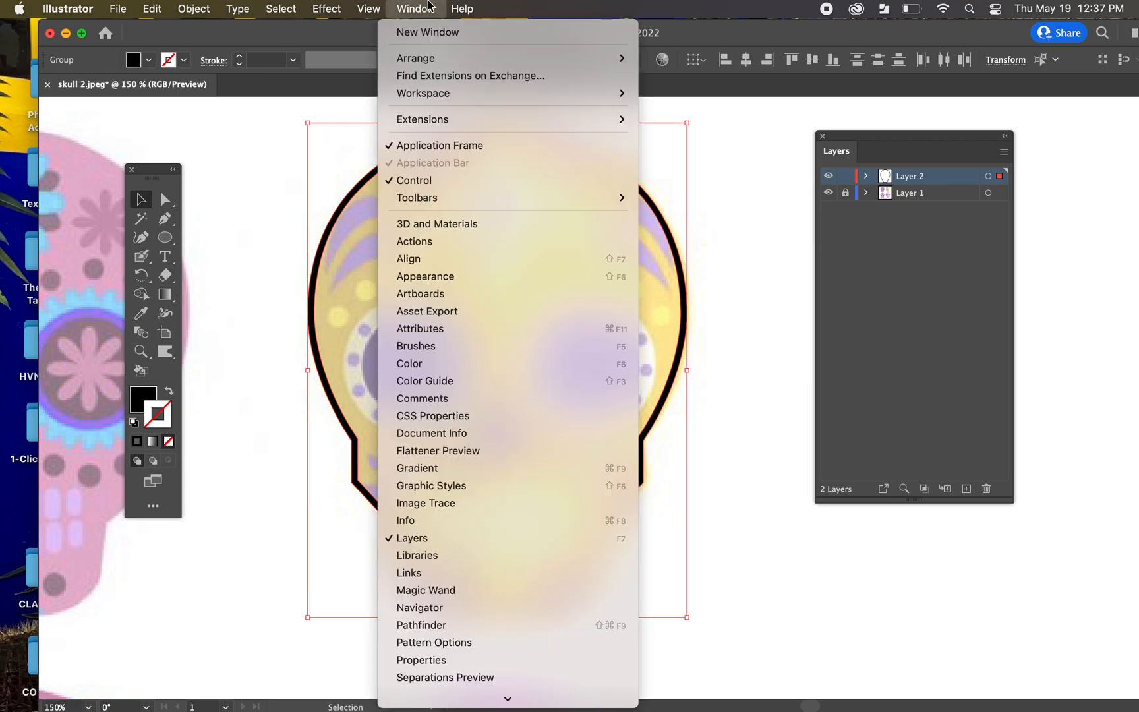
click(475, 626)
click(727, 478)
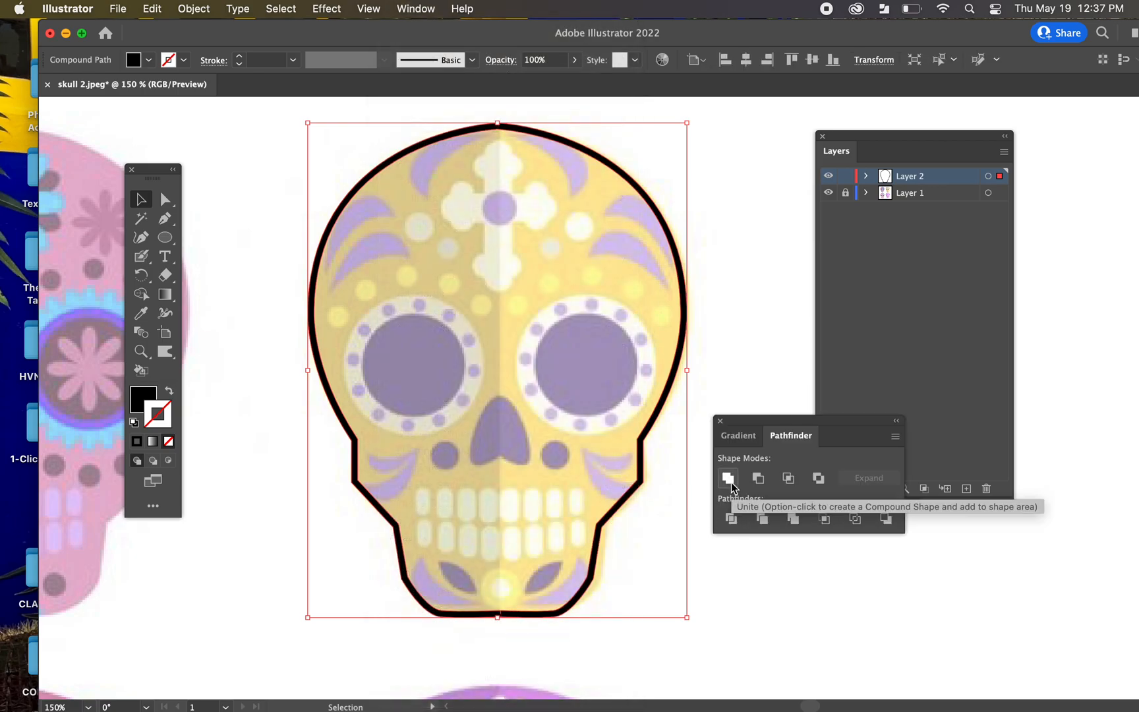
click(721, 420)
click(641, 227)
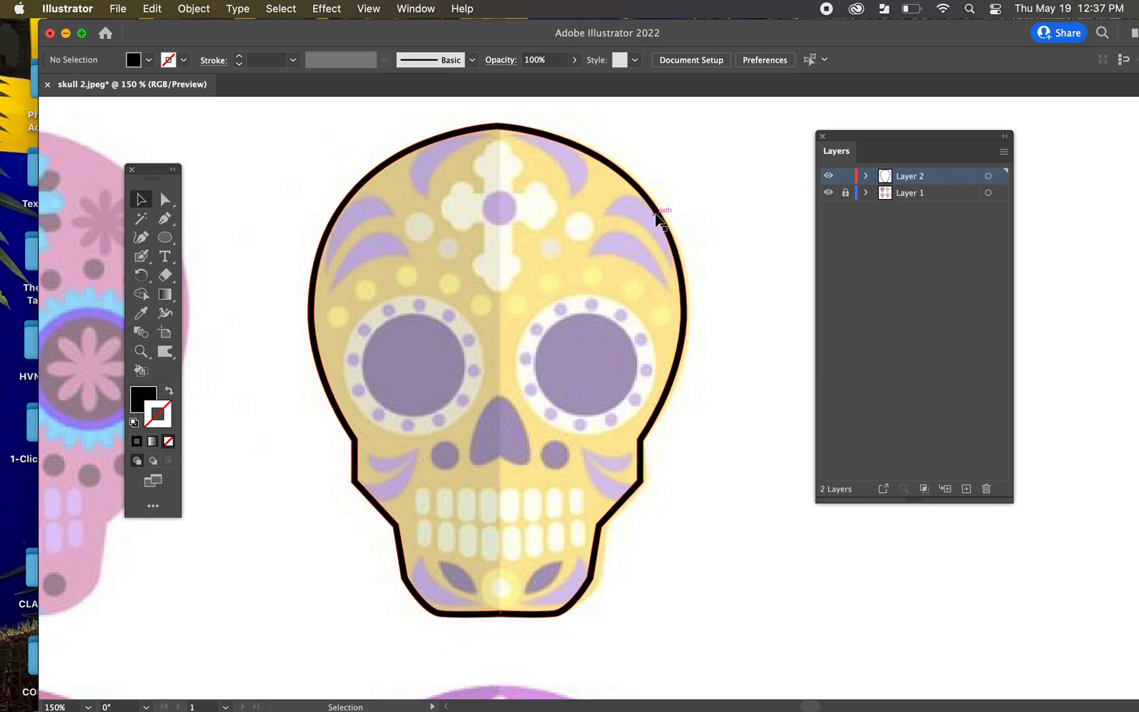
Step: Test-move the united skull outline to the right, and undo the move
drag(664, 217, 752, 216)
key(super+z)
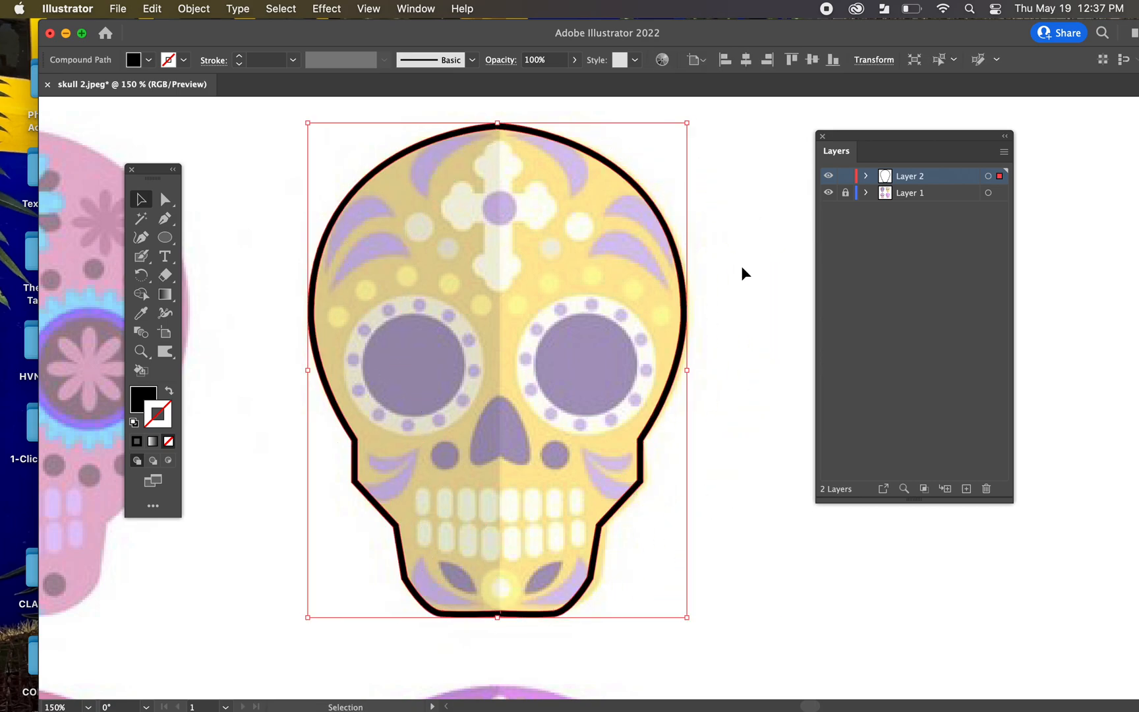
click(742, 267)
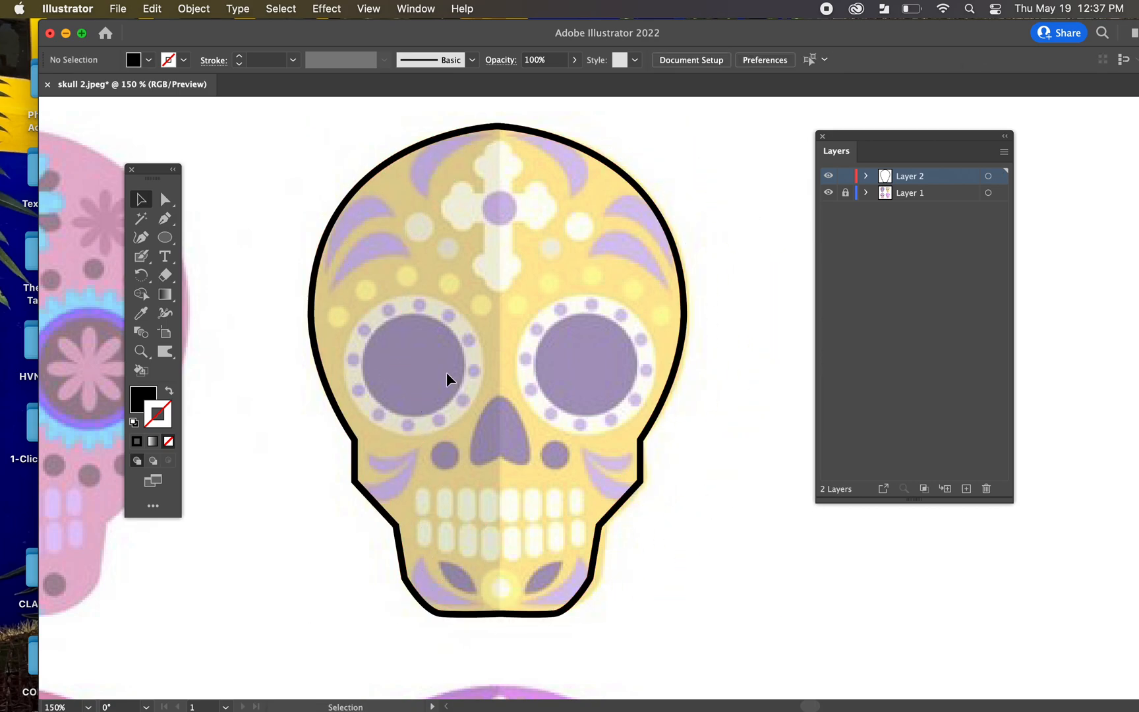
Step: Draw a black circle over the skull's left eye socket and adjust its position and size to cover the purple area
scroll(446, 372, left, 5)
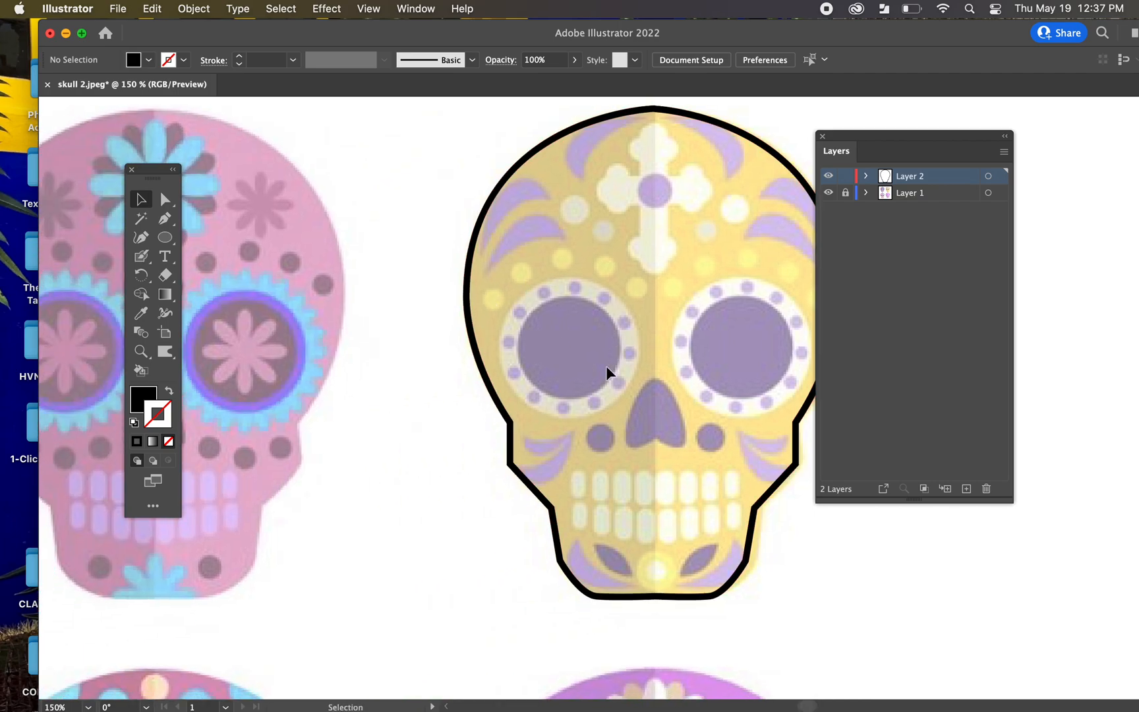
scroll(686, 376, right, 10)
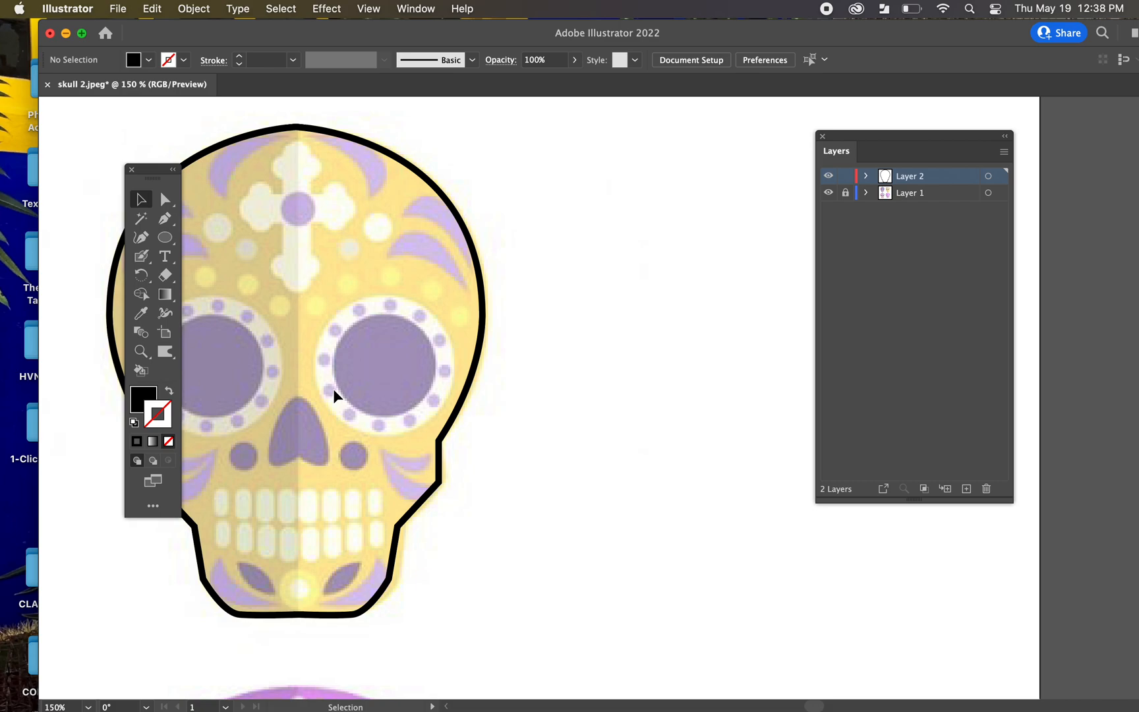
scroll(333, 388, left, 3)
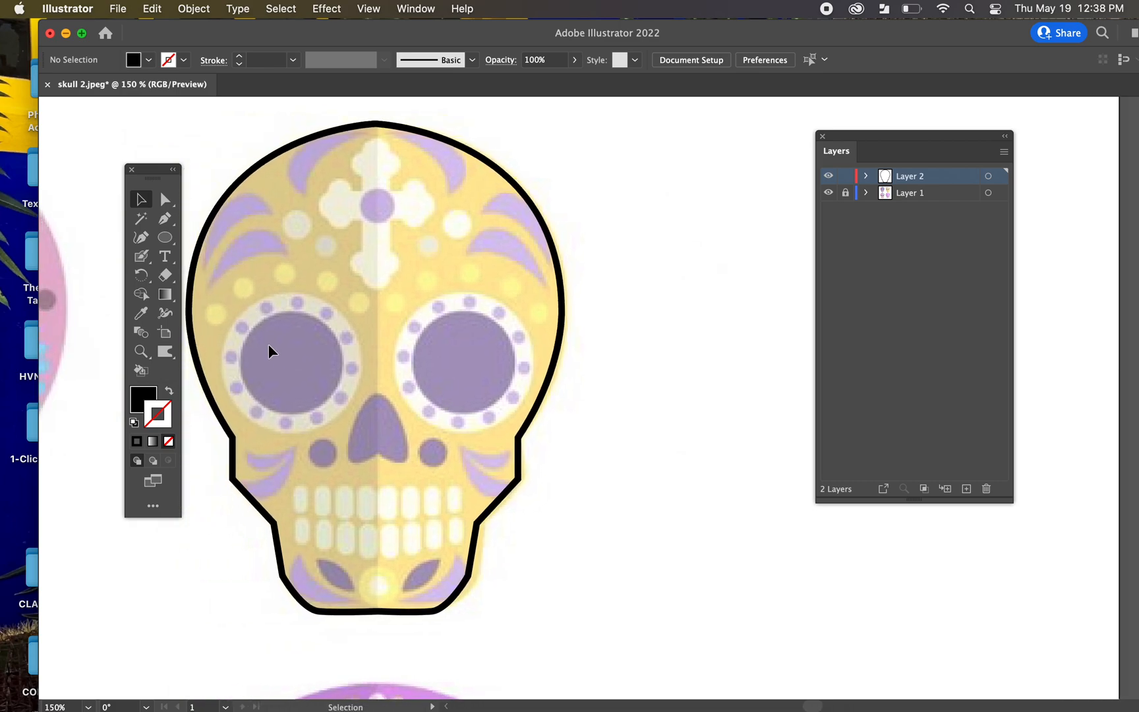
drag(147, 171, 121, 151)
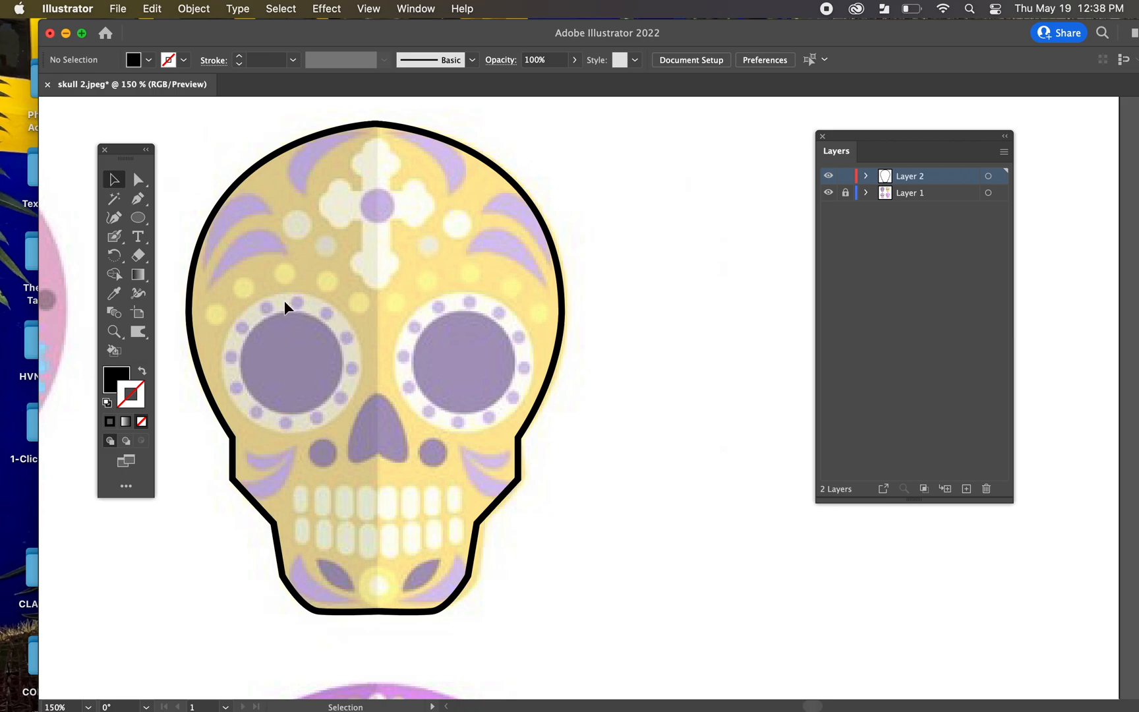
click(138, 218)
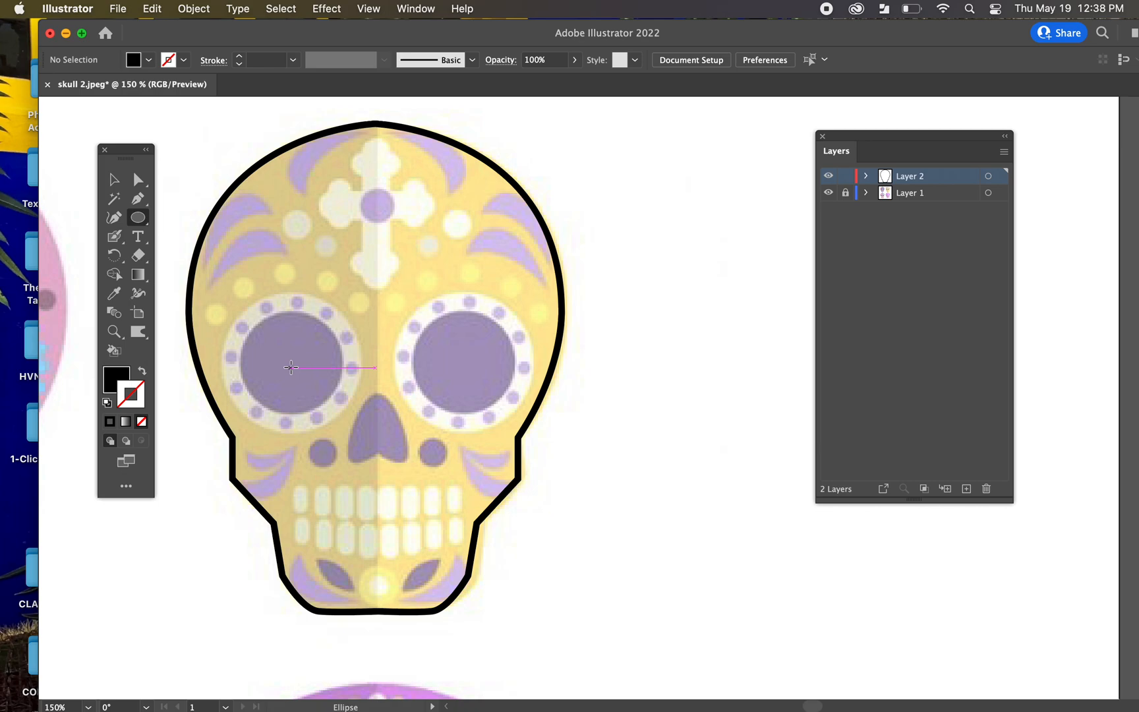
drag(292, 368, 242, 318)
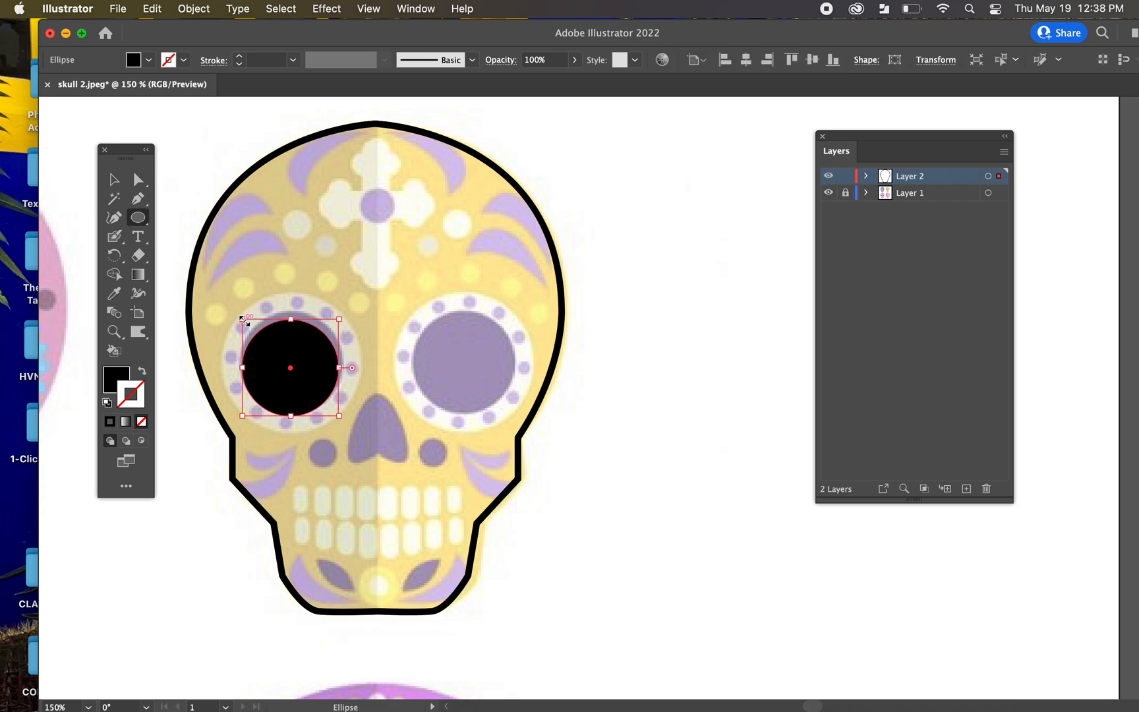
key(v)
drag(312, 354, 316, 356)
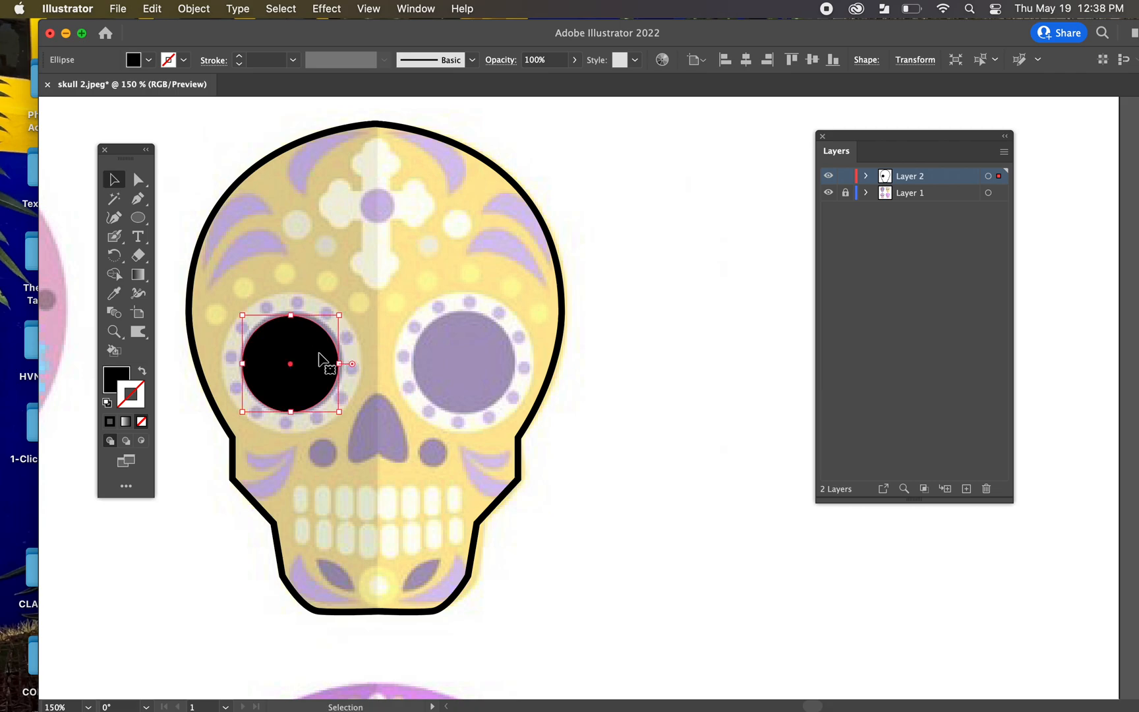
drag(338, 413, 323, 381)
Step: Draw a small black circle over the purple dot just above the left eye socket
click(149, 221)
drag(289, 256, 308, 304)
key(v)
click(306, 244)
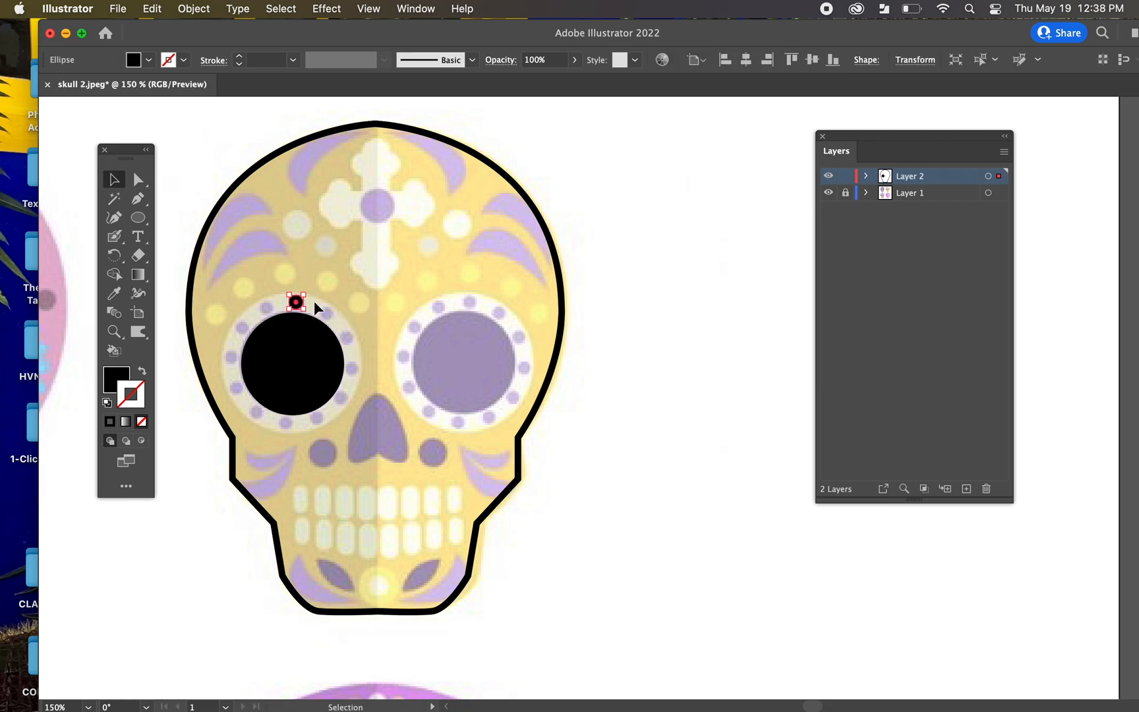
Step: Move the eye circle and its small dot together to the blank area right of the skull, keeping both selected
shift+click(303, 367)
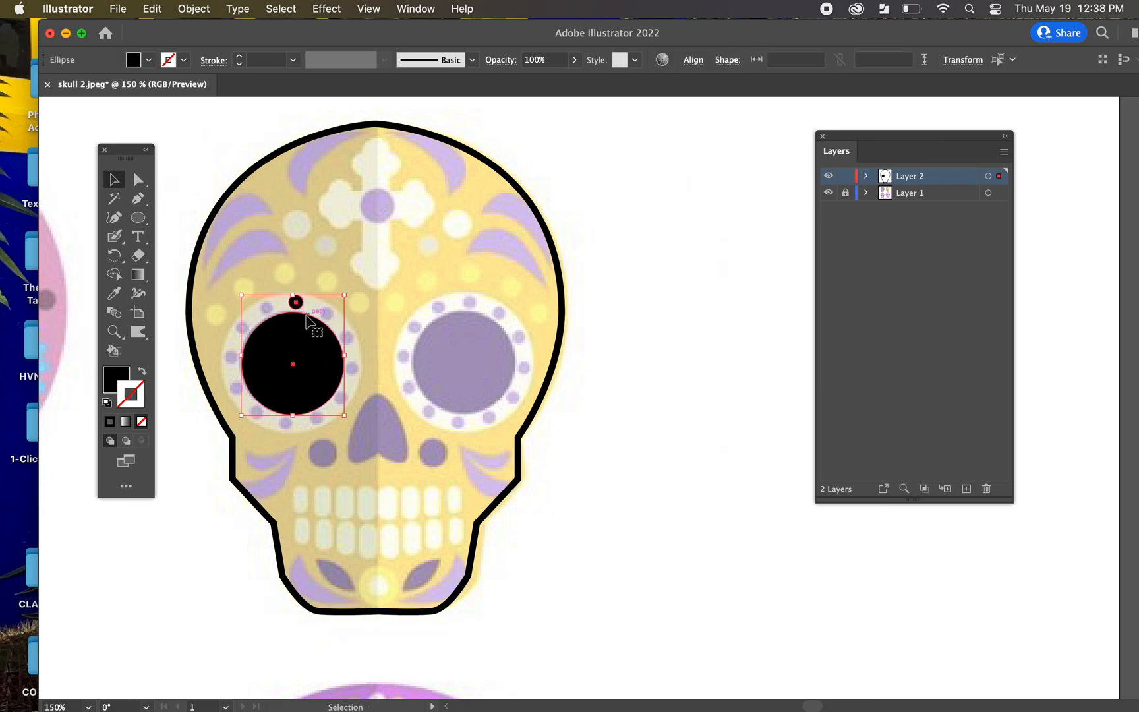
drag(312, 343, 689, 398)
key(super+equal)
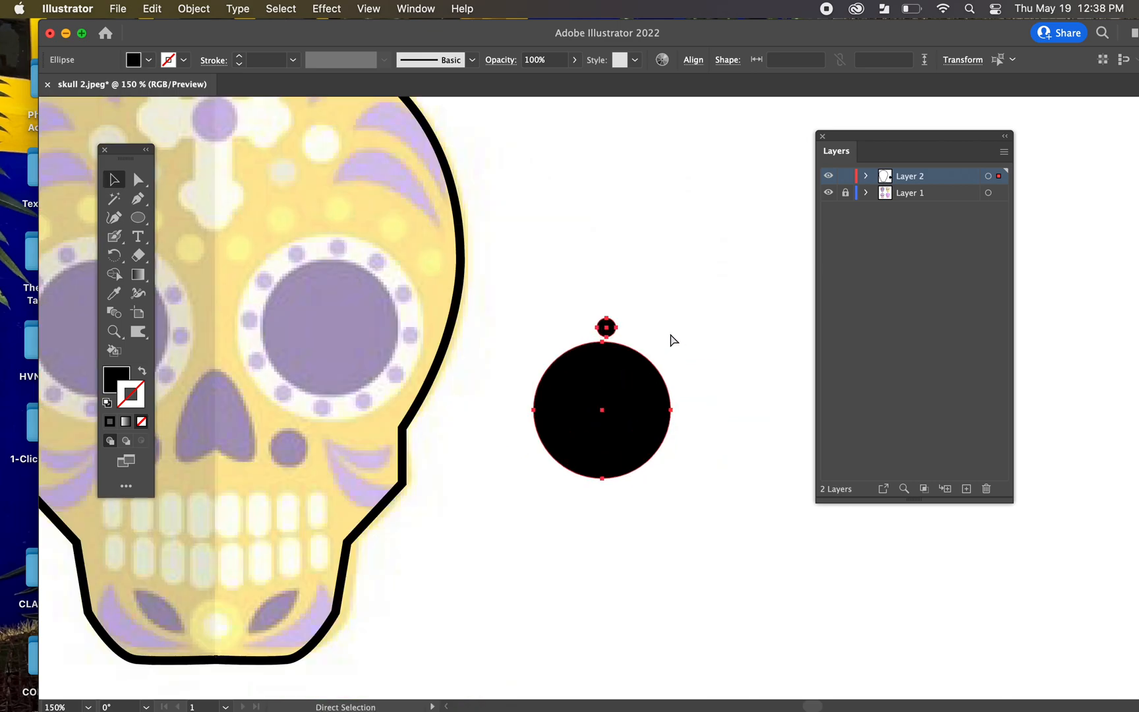
drag(272, 347, 449, 351)
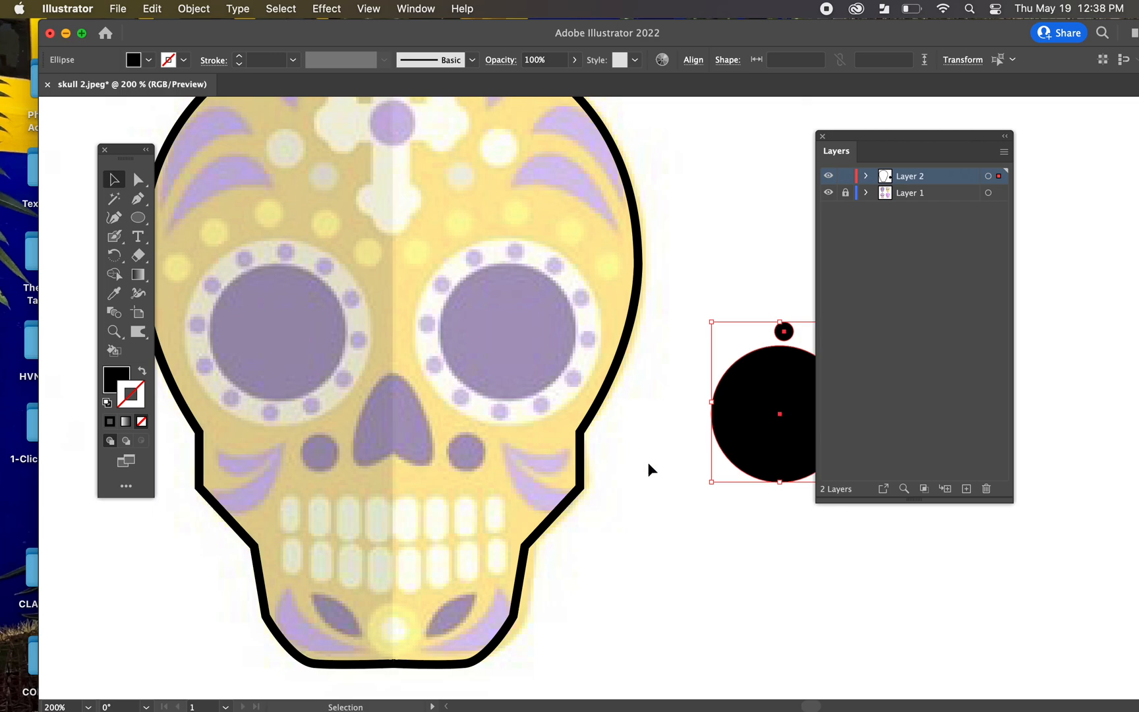
drag(637, 455, 407, 450)
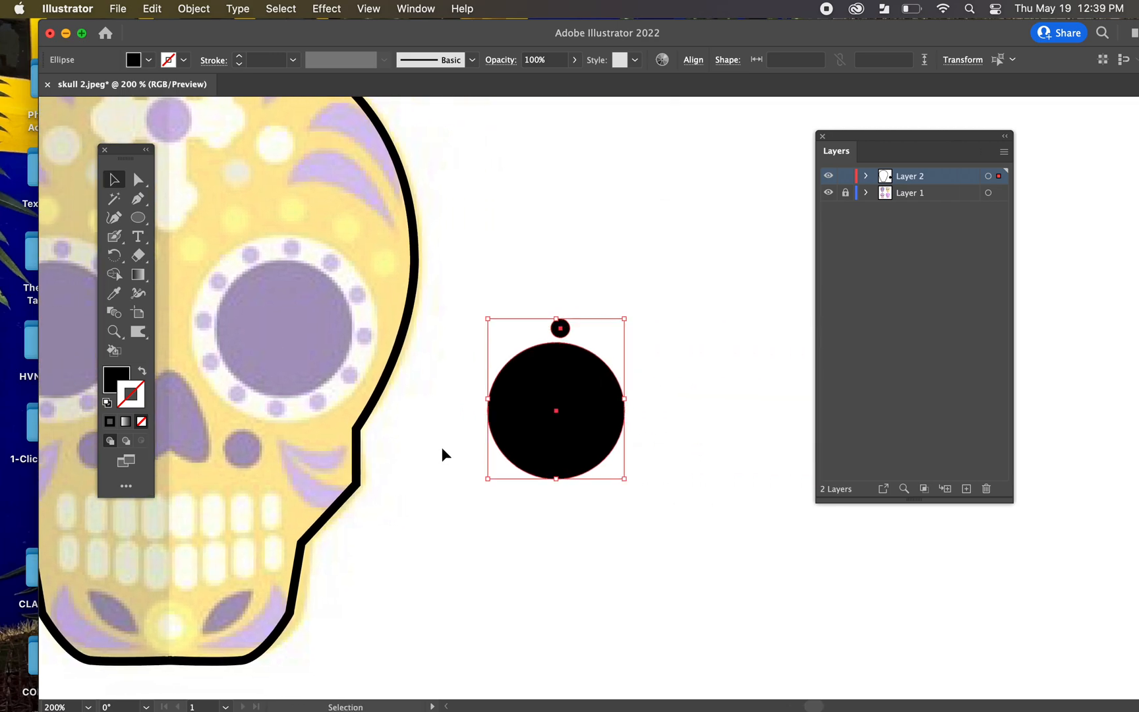
click(613, 325)
drag(508, 287, 614, 477)
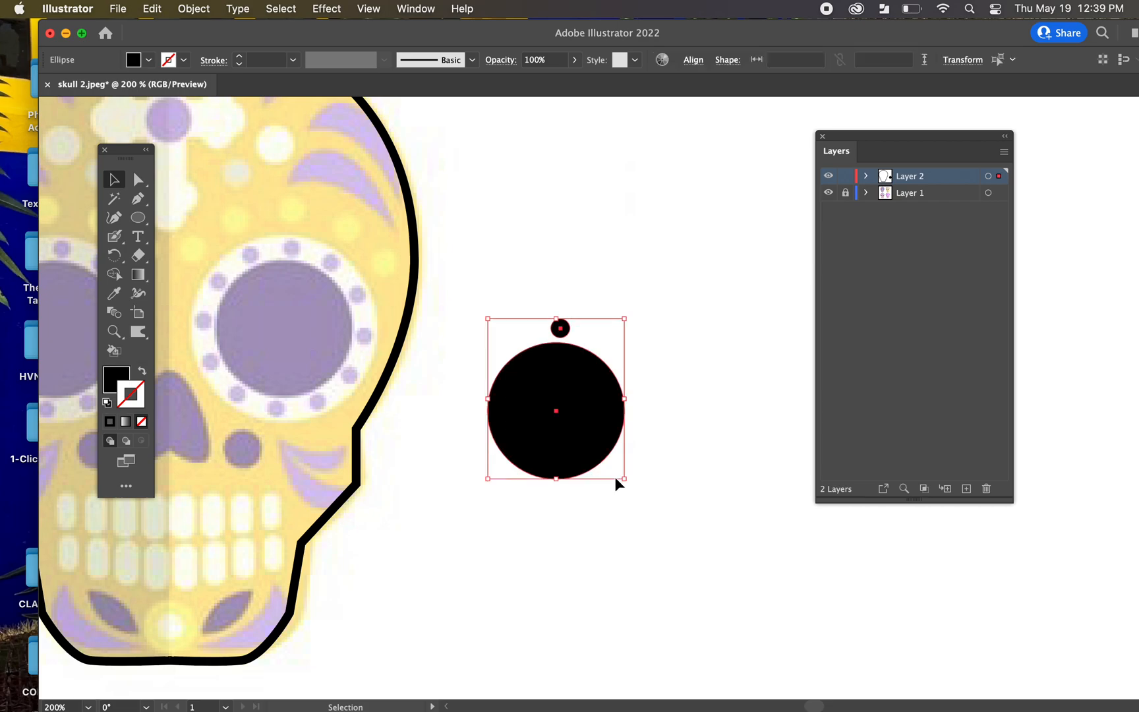
Step: Try a copy of both circles rotated 32.73° about the large circle's centre, and undo it
click(115, 257)
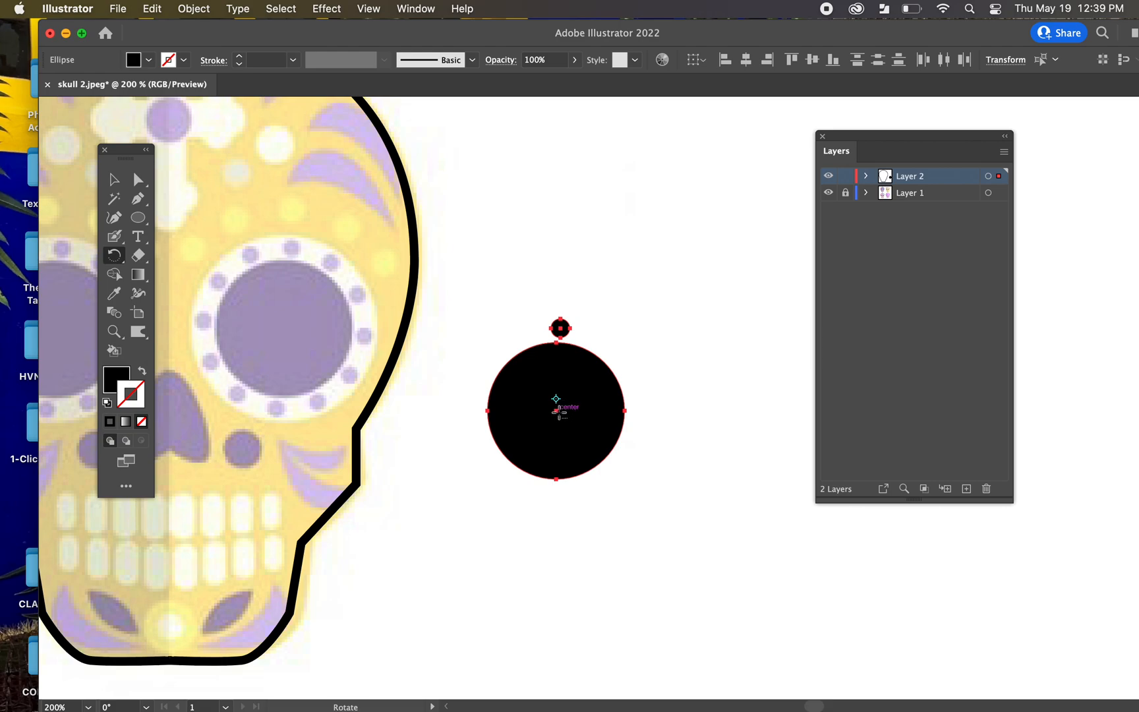
alt+click(555, 409)
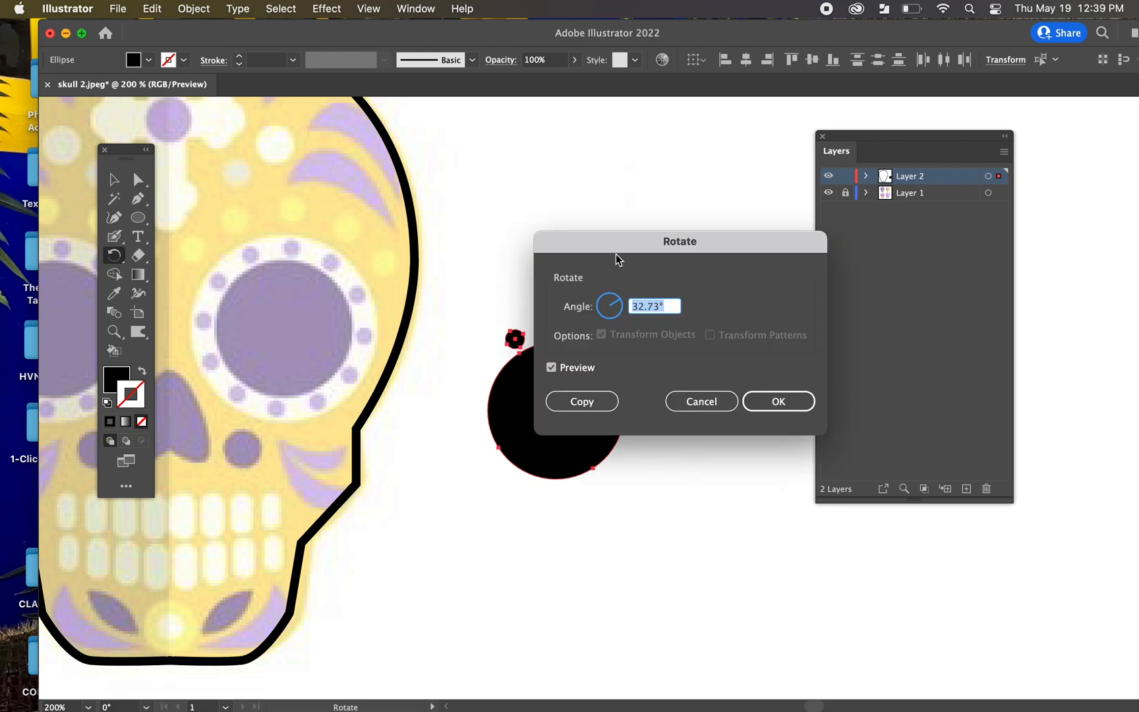
drag(613, 245, 701, 164)
click(663, 325)
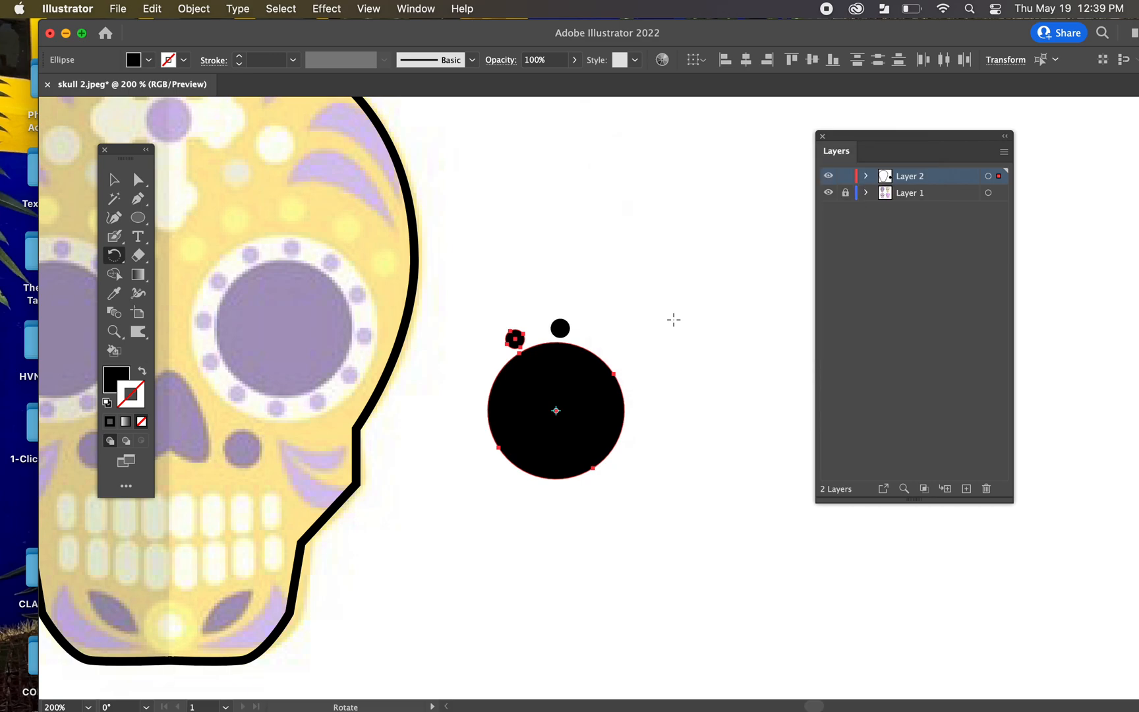
key(super+z)
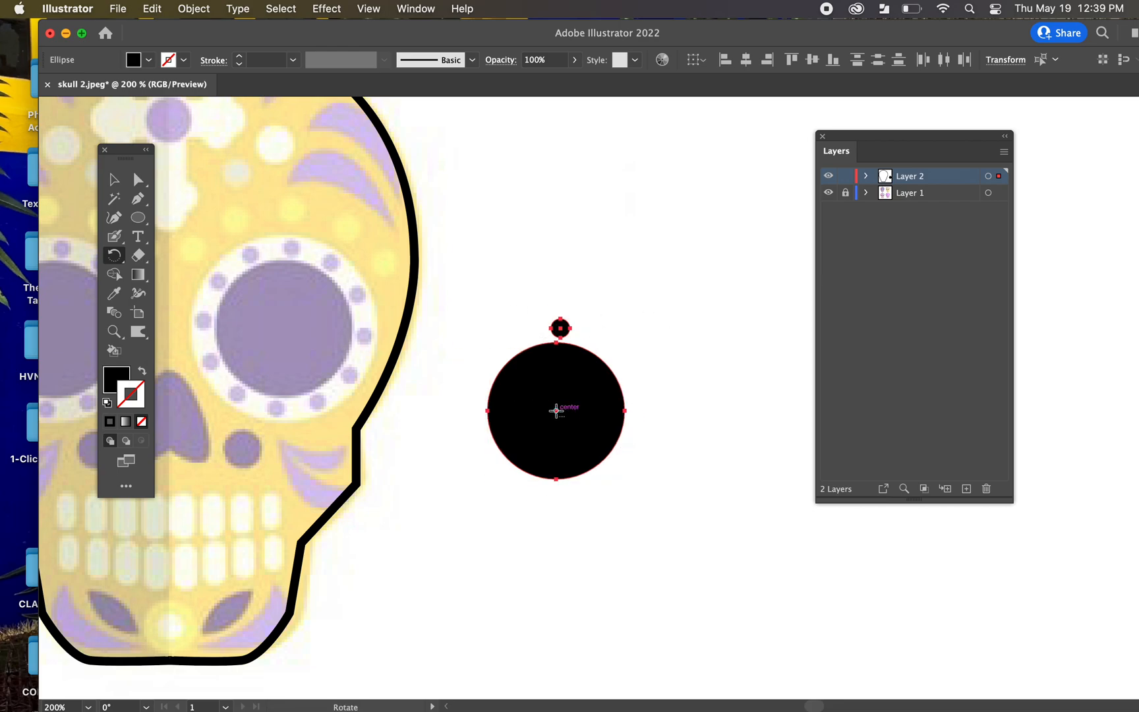
Step: Create a copy of both circles rotated by 360/12 degrees about the large circle's centre
alt+click(555, 410)
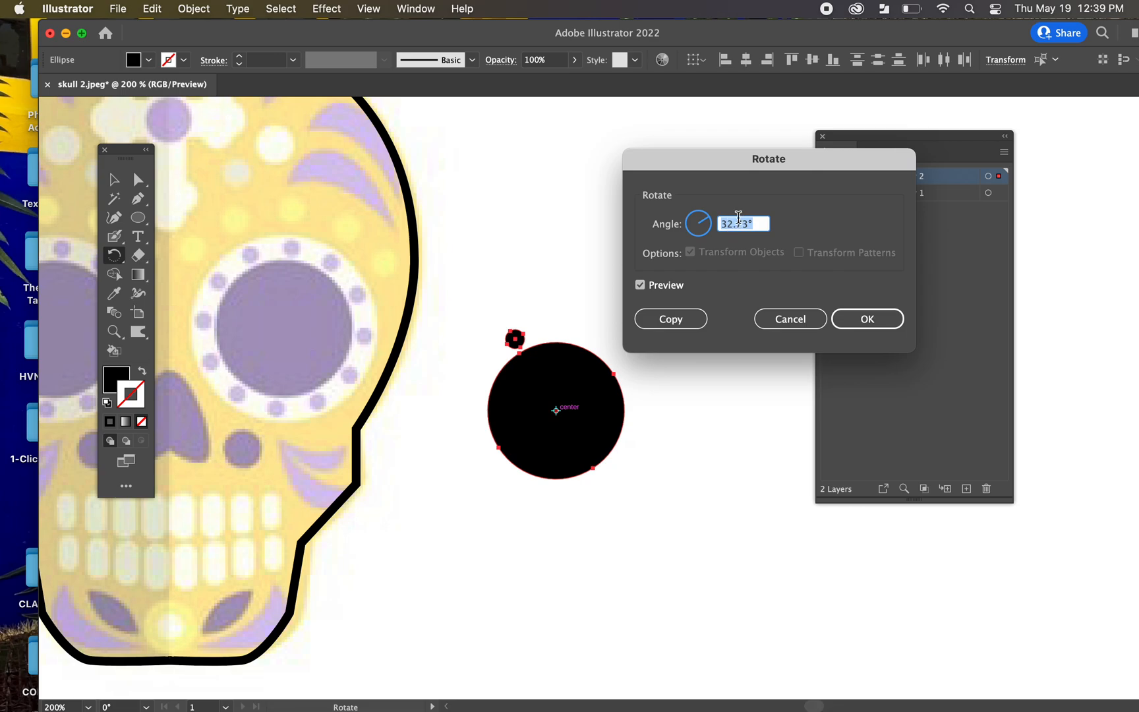
text(360/12)
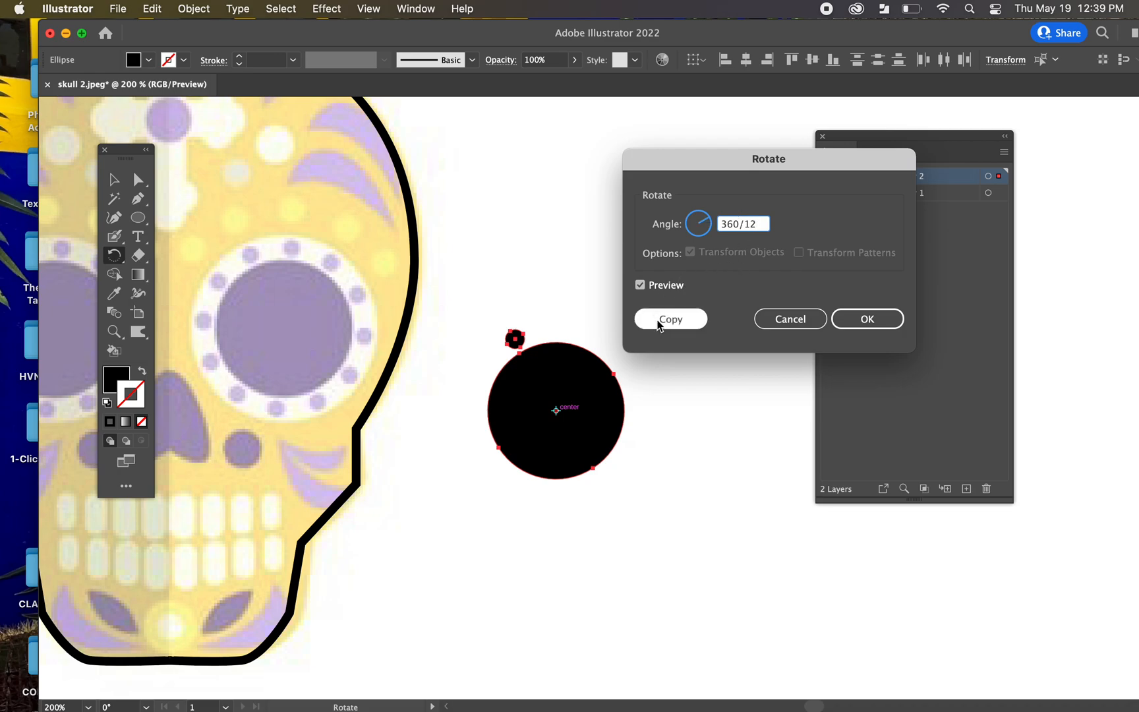
click(670, 319)
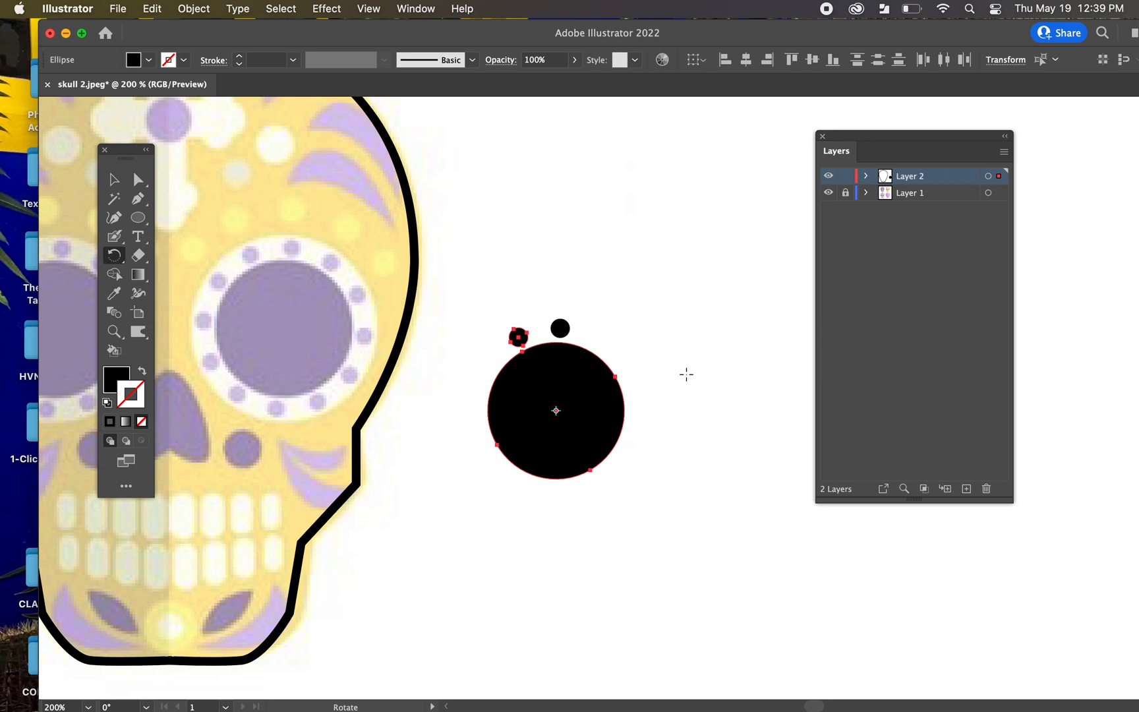
Step: Repeat the rotated copy until twelve evenly spaced dots surround the large circle, and deselect everything
key(v)
key(super+d)
key(super+d)
key(super+d)
key(super+d)
key(super+d)
key(super+d)
key(super+d)
key(super+d)
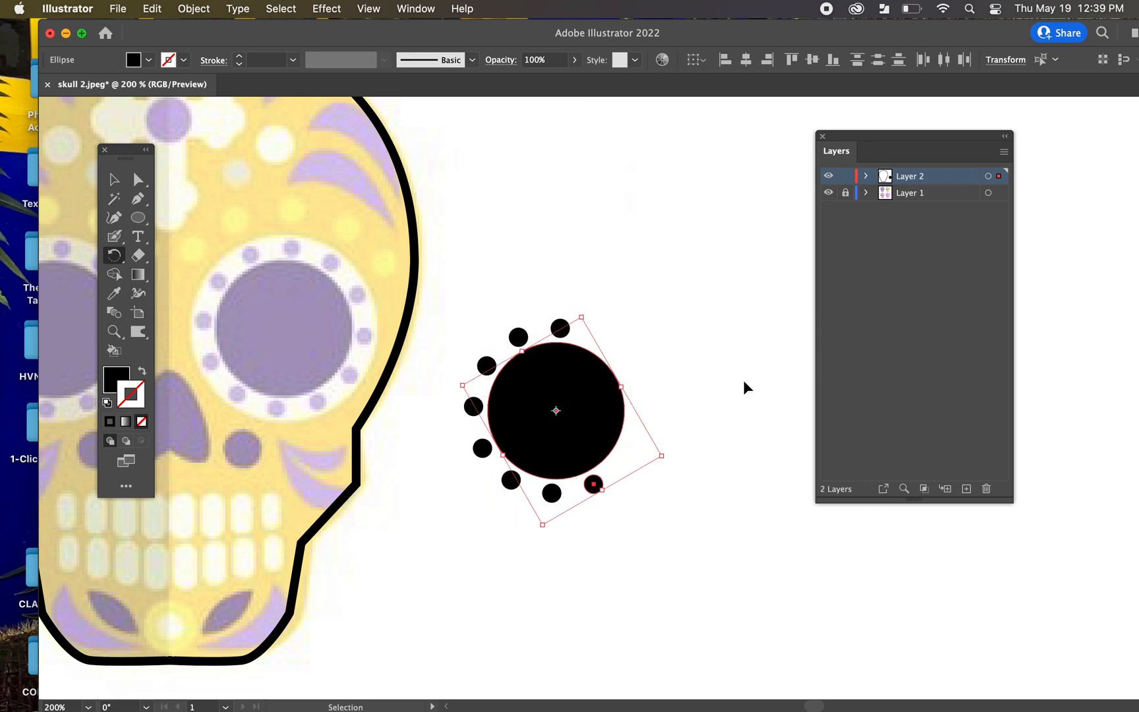
key(super+d)
key(super+d)
key(r)
key(v)
click(646, 320)
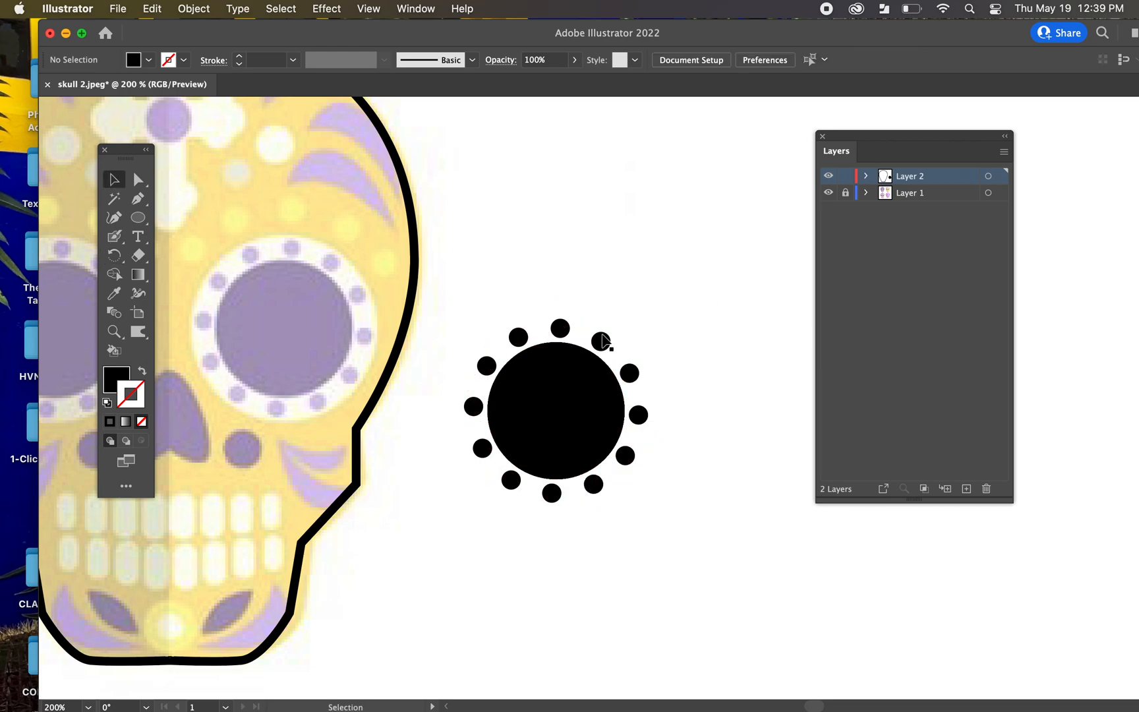
Step: Select the large circle with its whole ring of dots and move them onto the skull's left eye socket
drag(473, 301, 666, 536)
drag(522, 558, 763, 588)
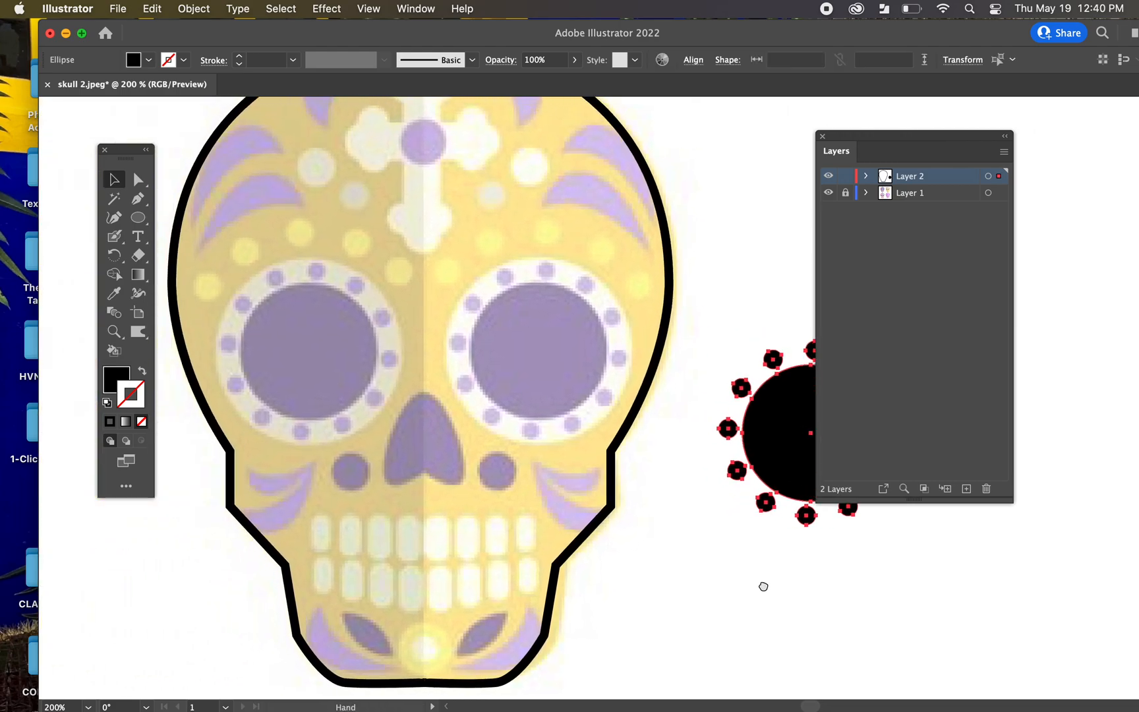
drag(766, 457, 284, 374)
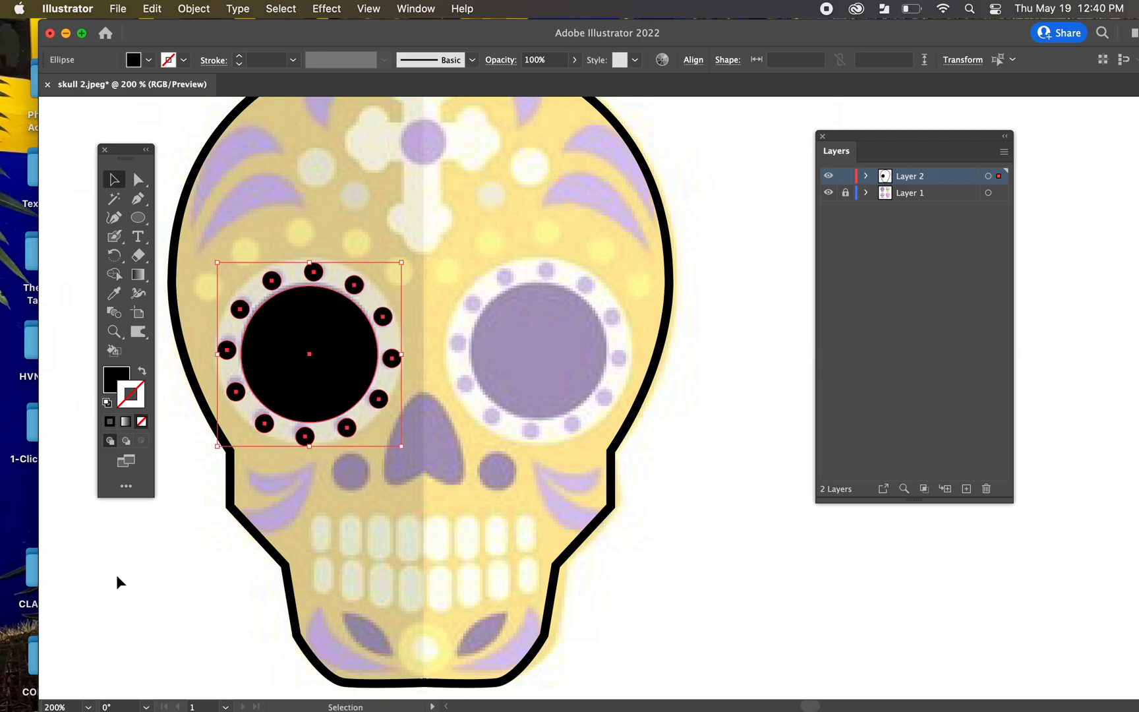
Step: Turn the topmost large eye circle into an unfilled black outline and enlarge it from its centre to enclose the ring of dots
click(122, 575)
click(314, 379)
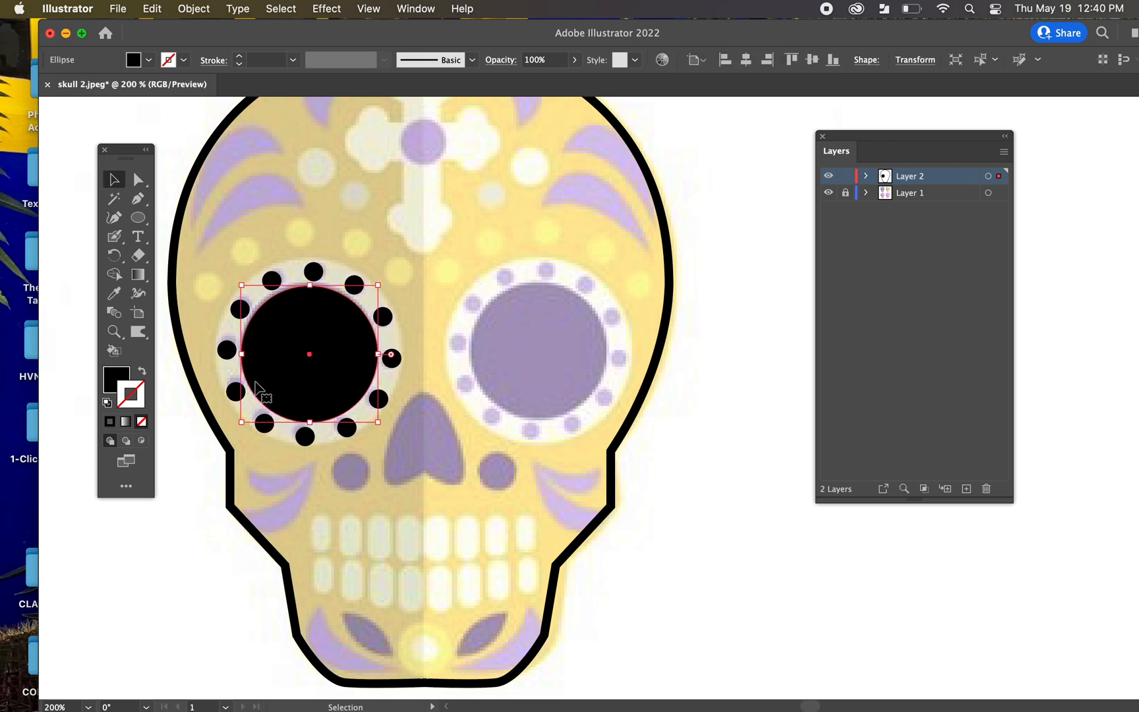
key(a)
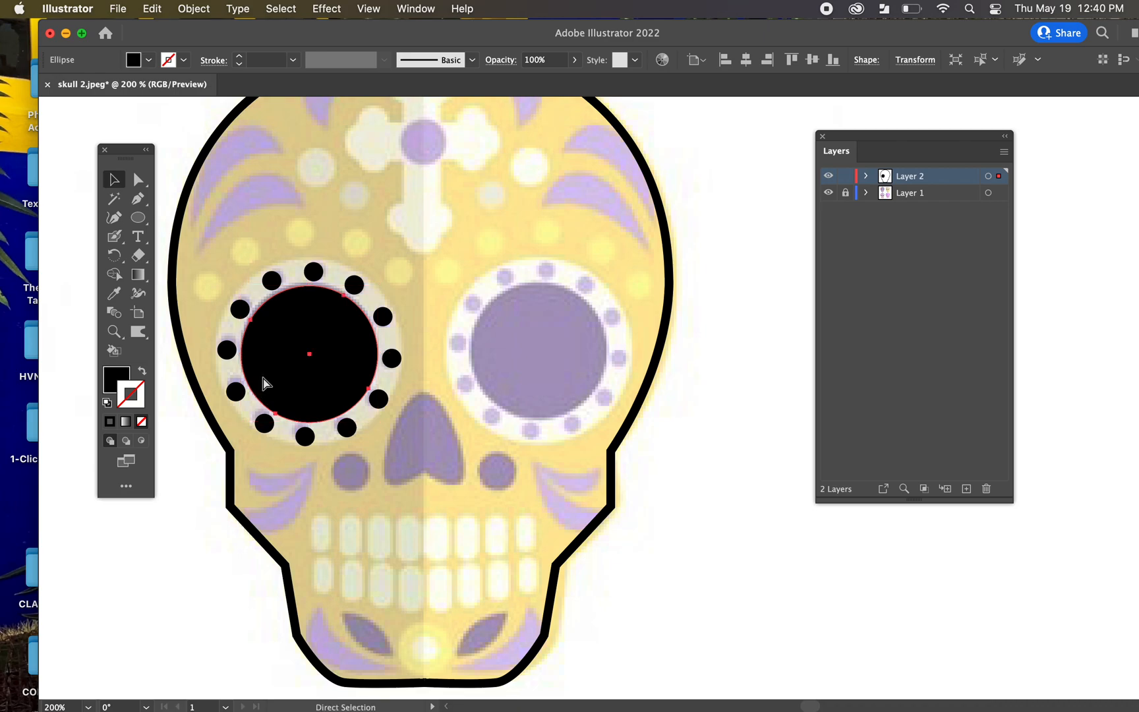
key(v)
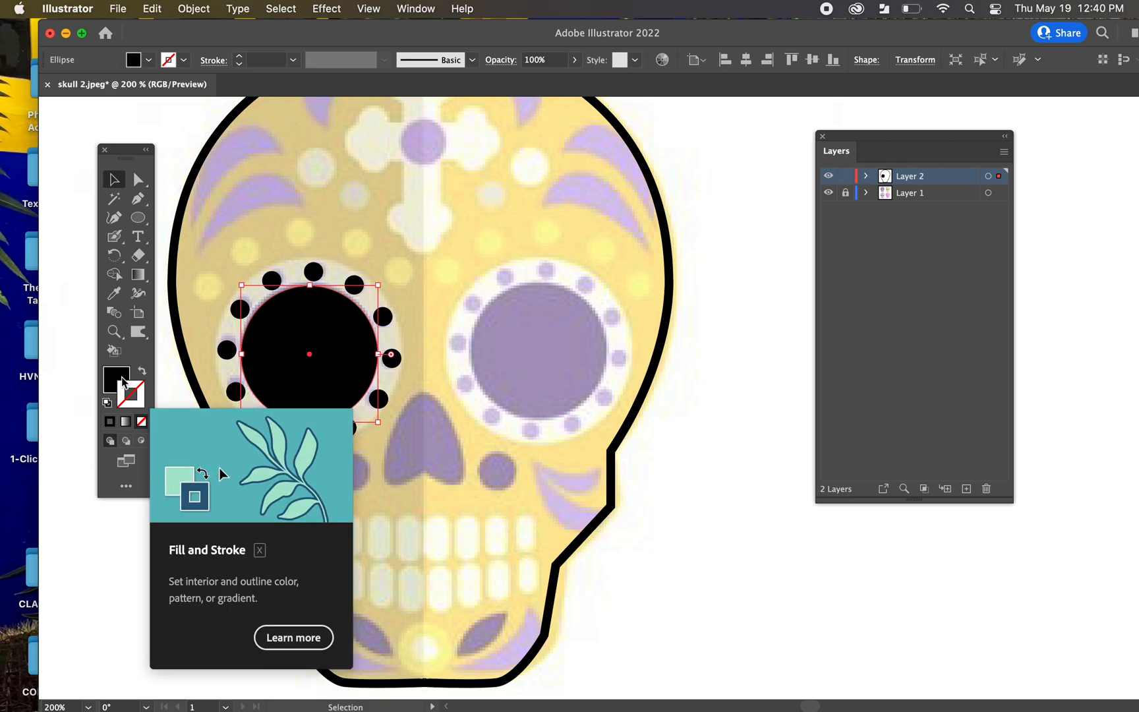
click(143, 373)
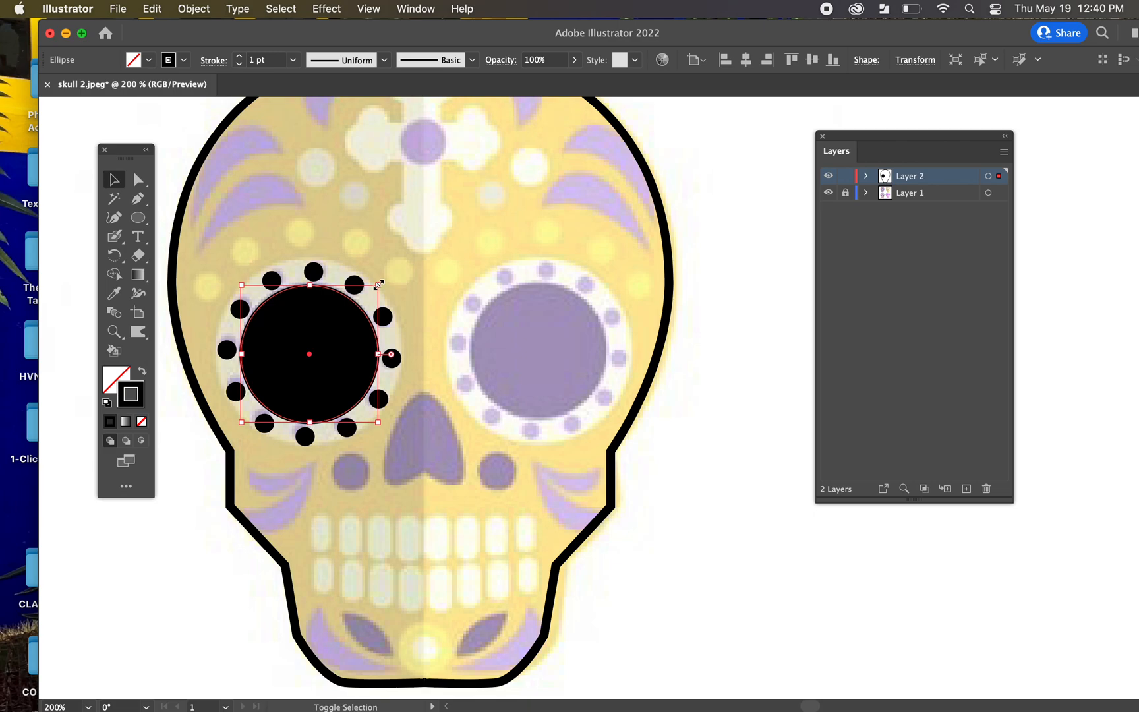
drag(381, 283, 427, 255)
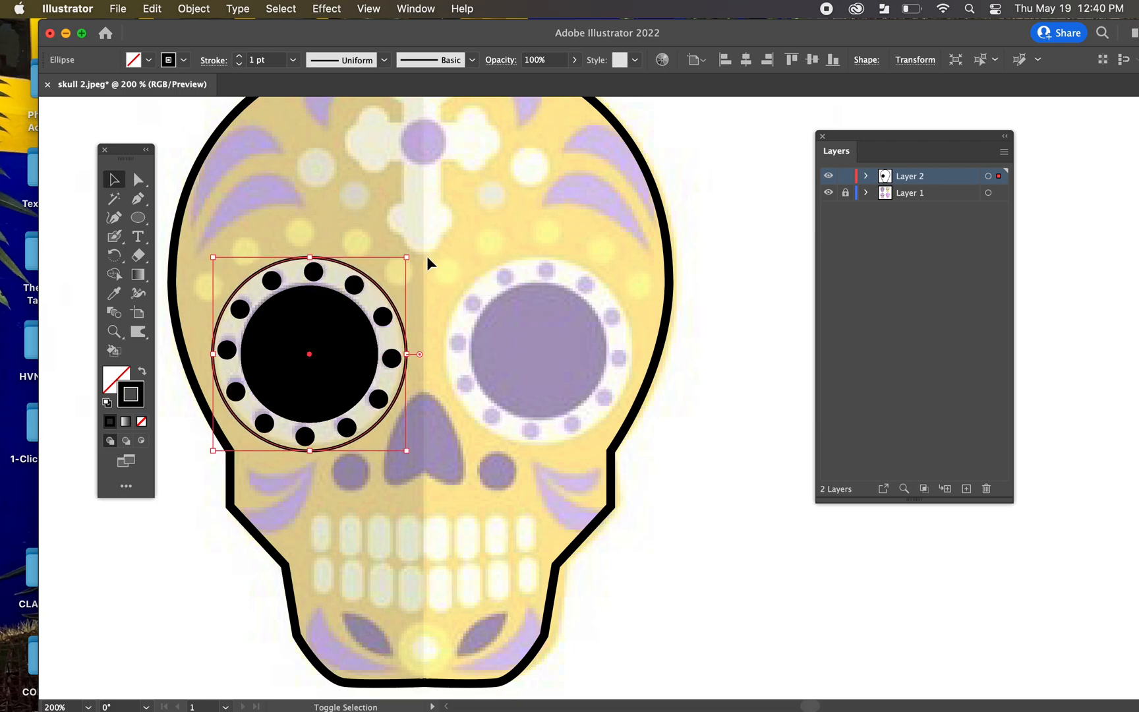
Step: Apply a Mirror Repeat to the complete left eye and shift its axis to the skull's vertical centre line
click(114, 614)
drag(228, 241, 407, 433)
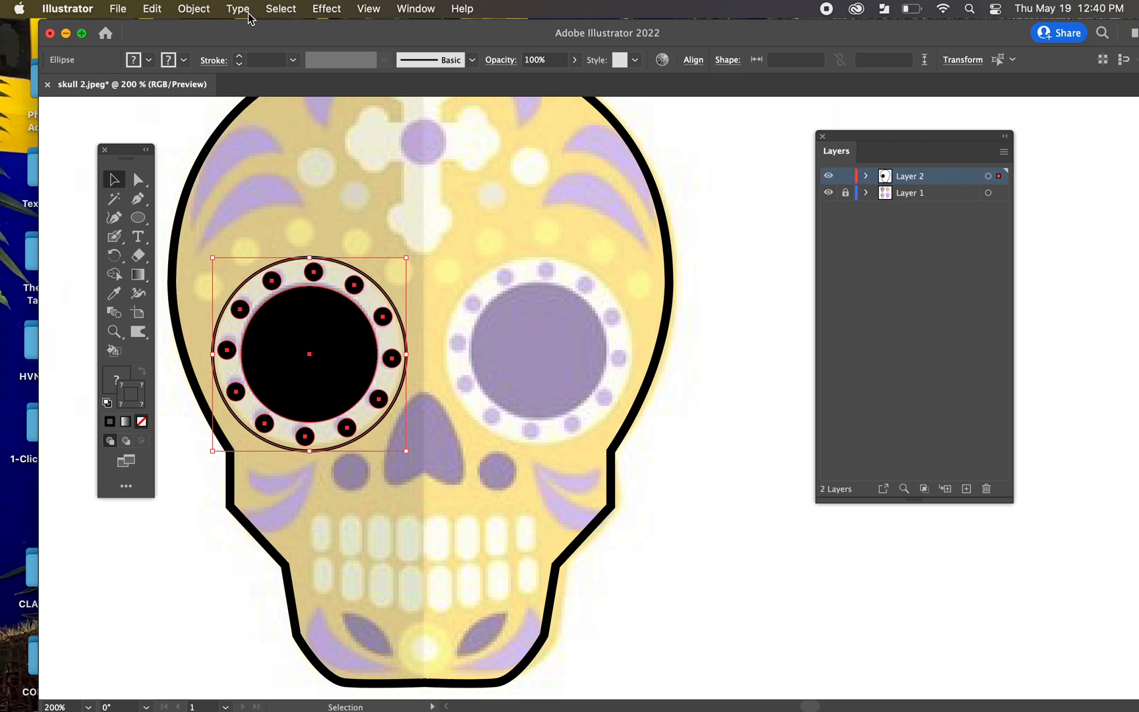
click(204, 12)
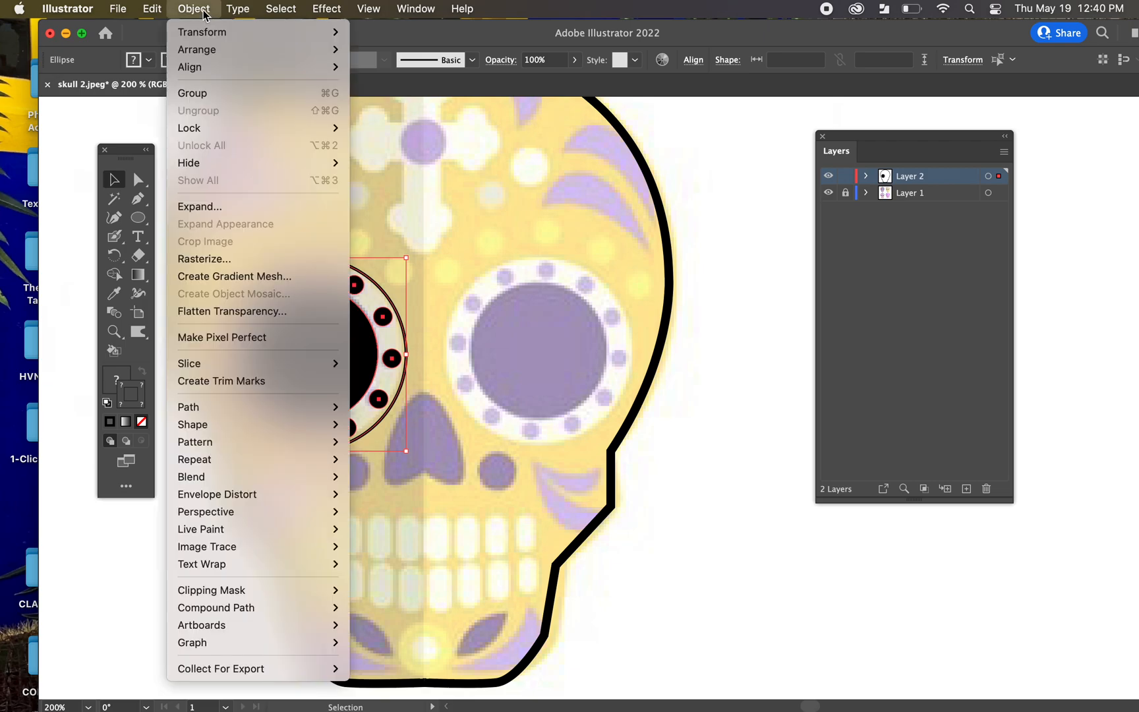
mouse_move(206, 461)
click(388, 495)
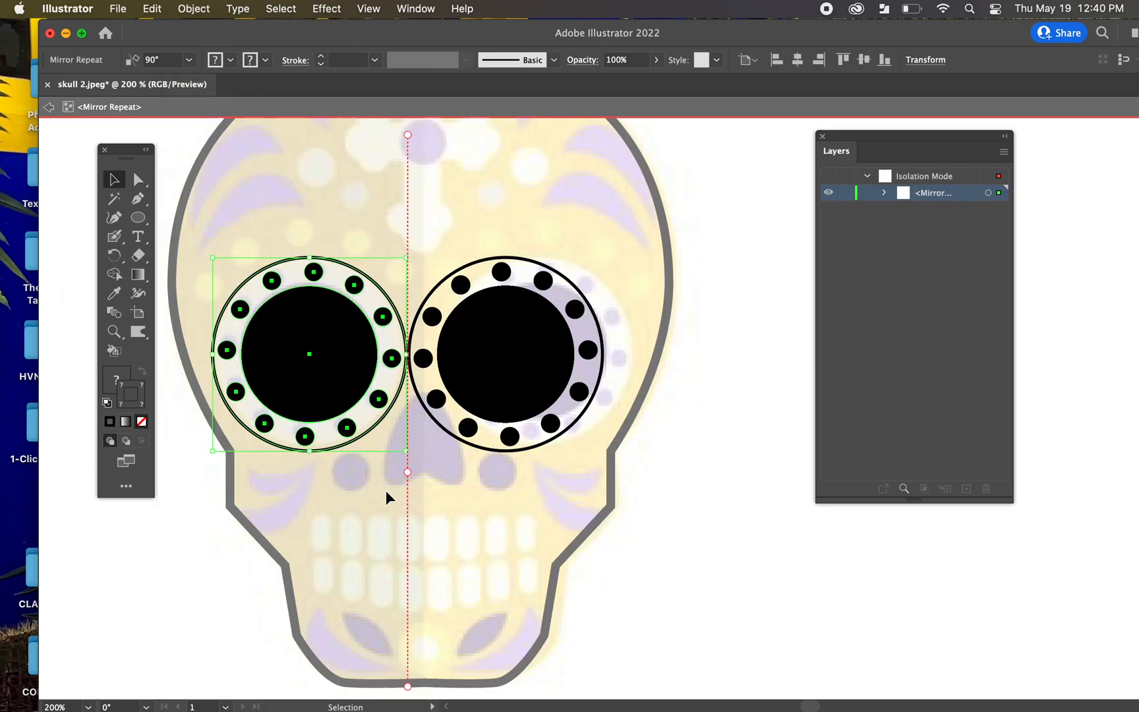
scroll(499, 496, up, 1)
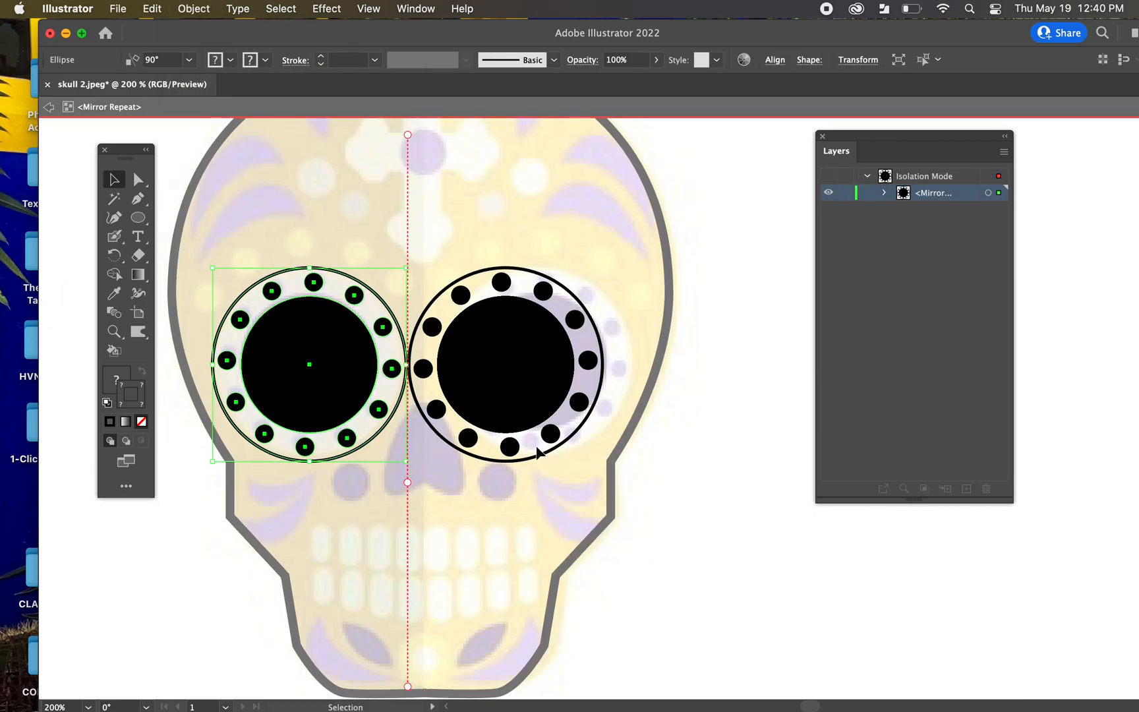
scroll(637, 350, up, 4)
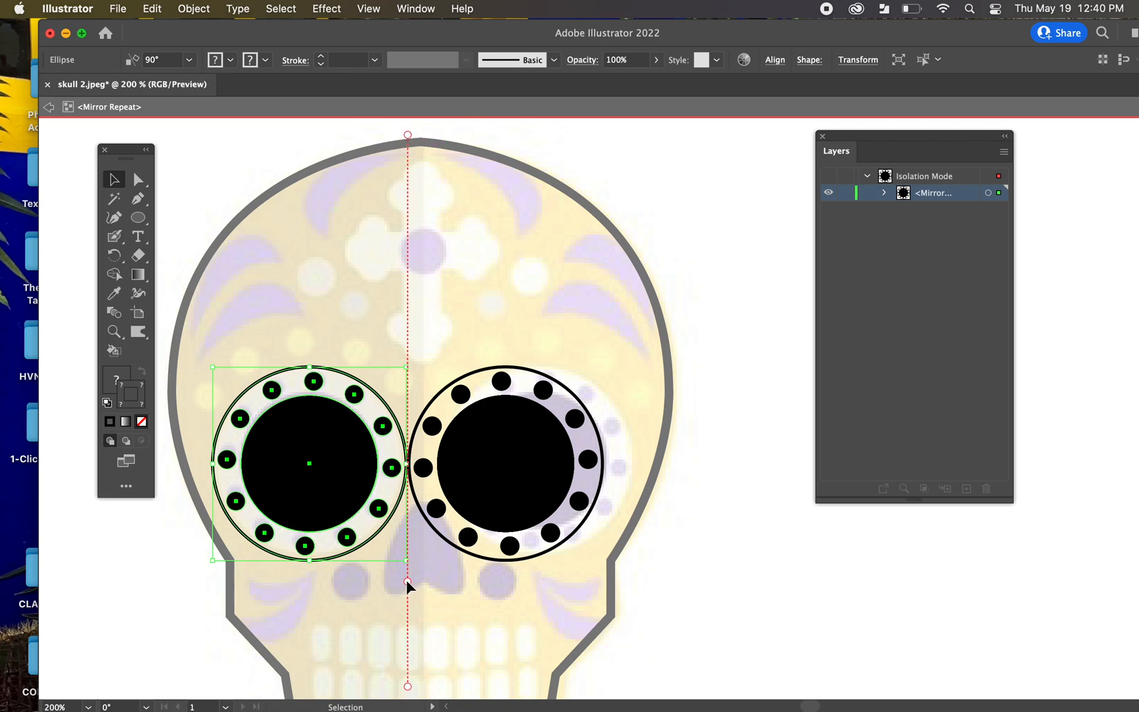
drag(408, 581, 422, 579)
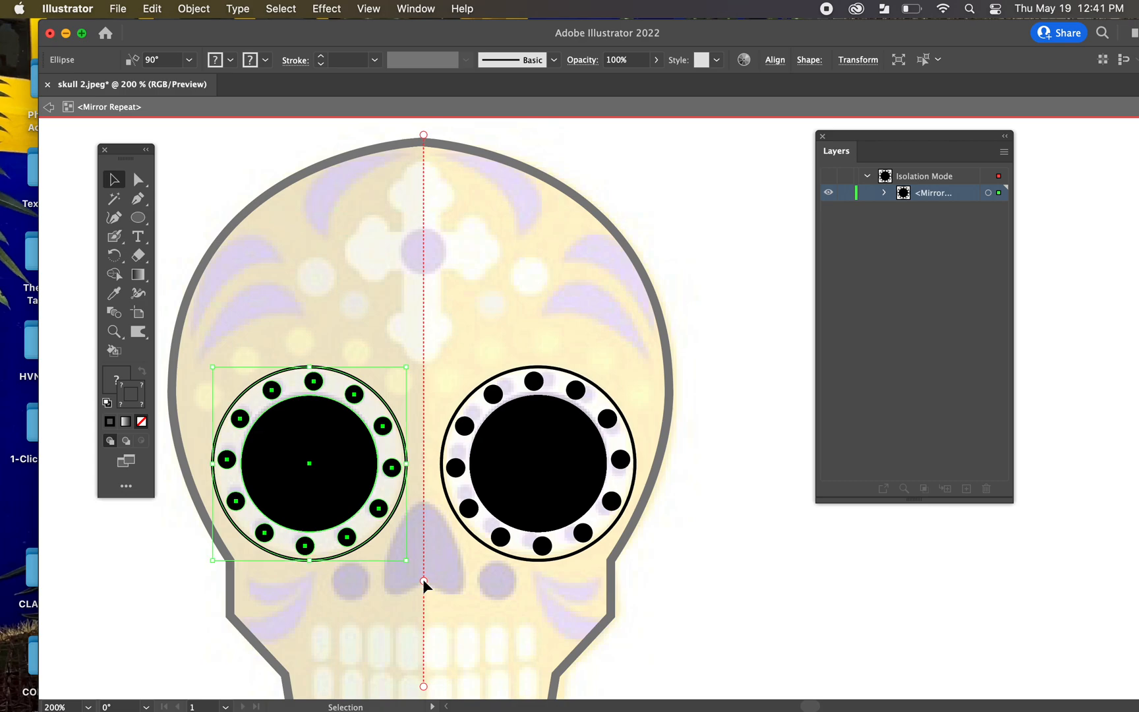
Step: Inside the mirror repeat, use the Pen tool to trace the forehead cross's top arc and upper-left lobe, starting on the mirror axis
click(310, 288)
key(super+equal)
key(super+equal)
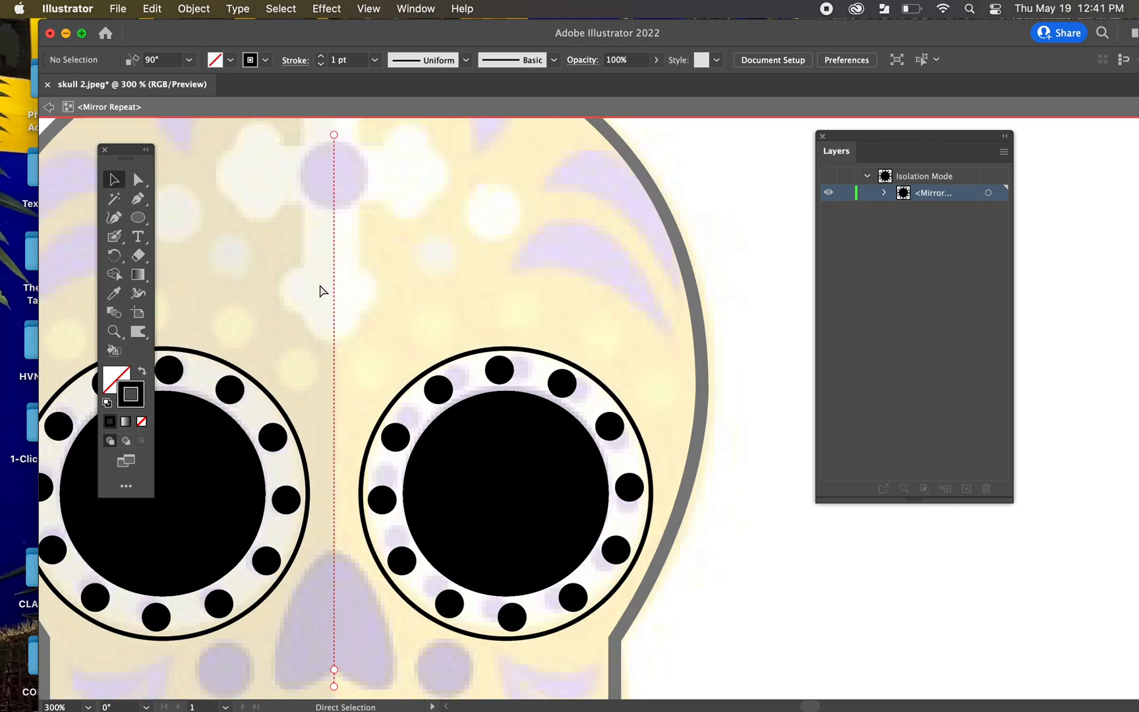
drag(320, 284, 572, 288)
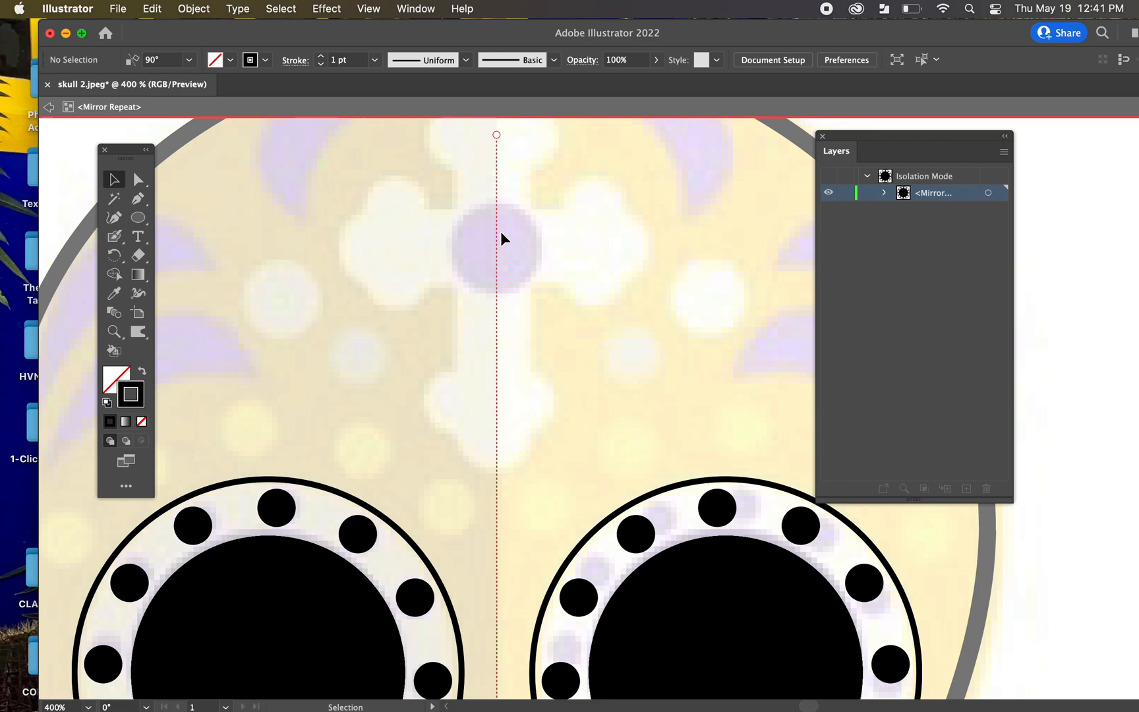
key(space)
drag(416, 205, 468, 173)
drag(478, 350, 487, 224)
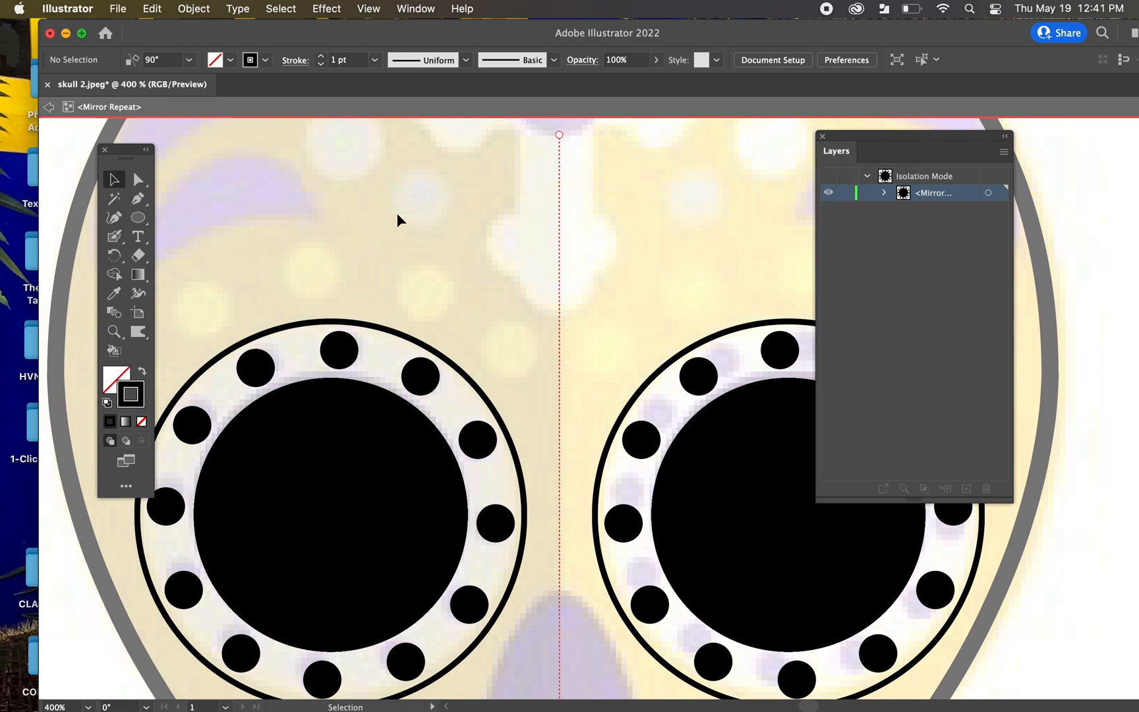
scroll(457, 176, up, 5)
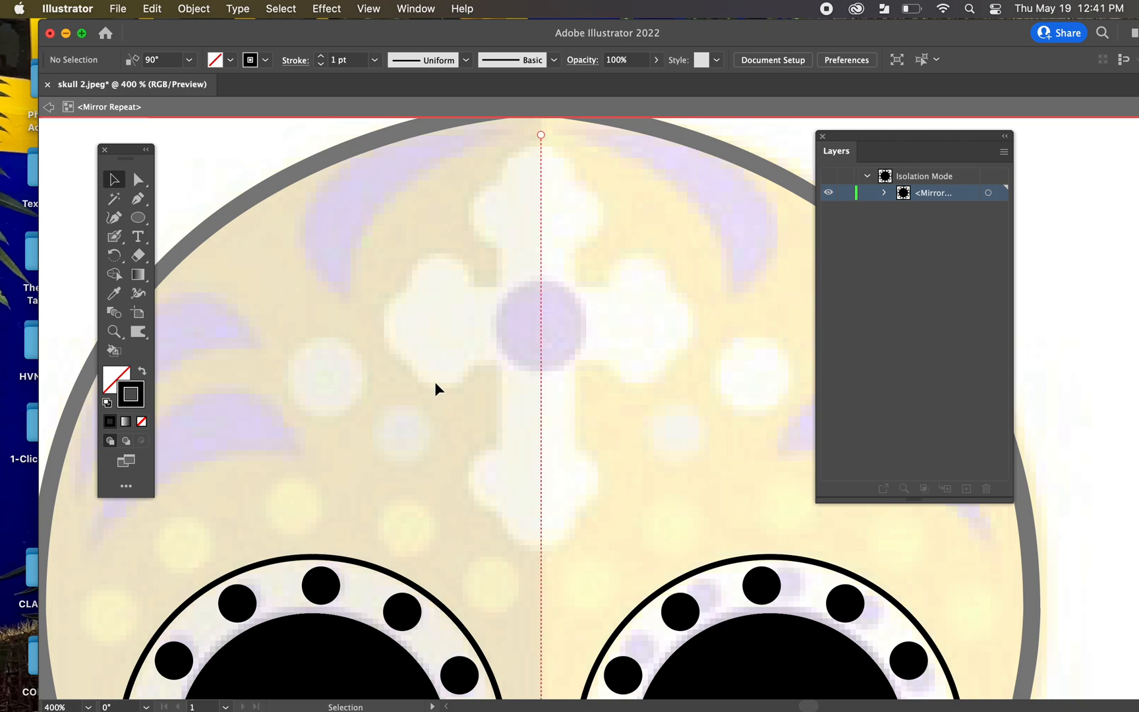
key(p)
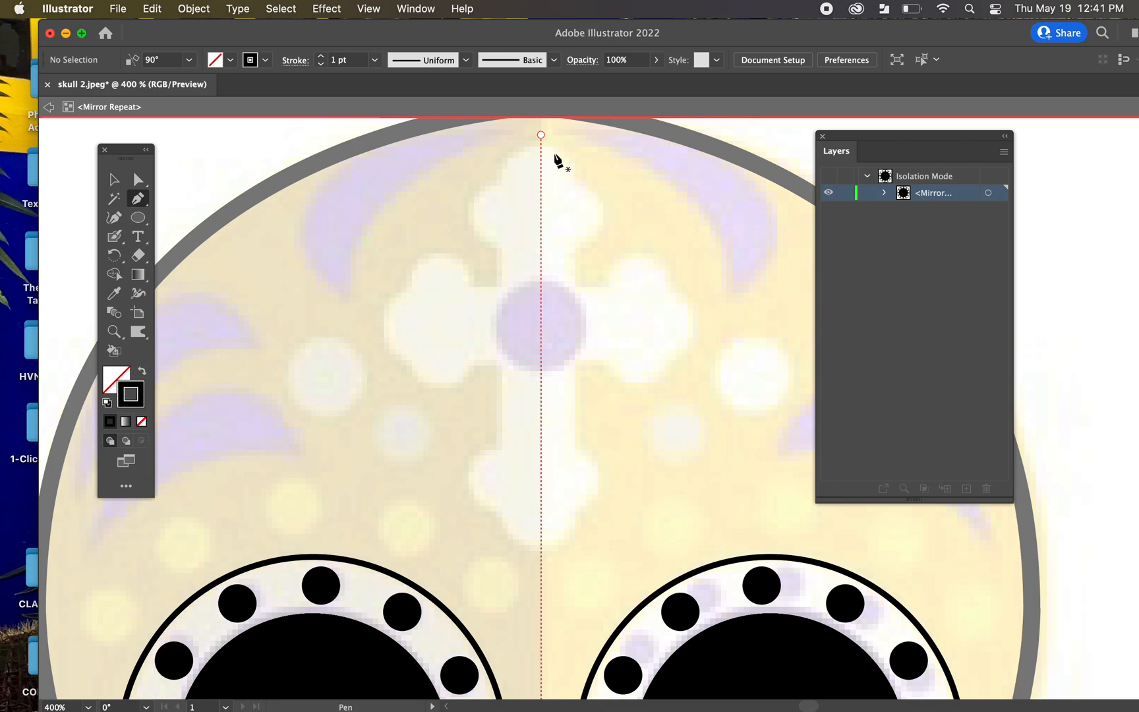
scroll(564, 186, up, 3)
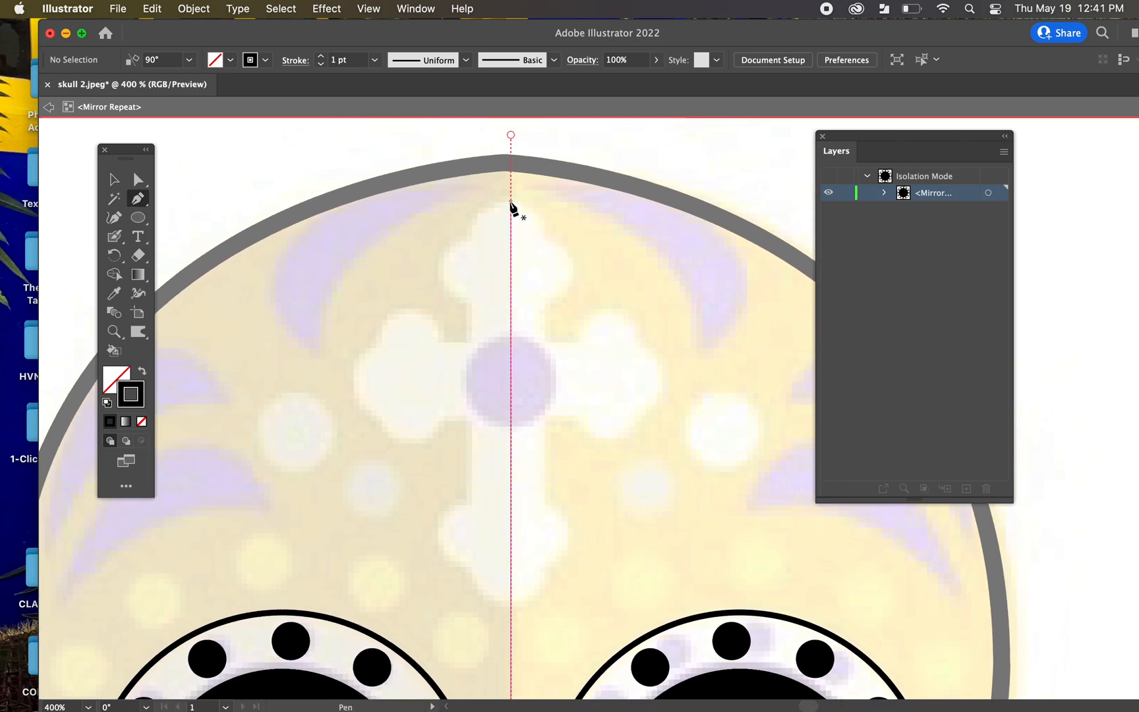
click(511, 202)
drag(476, 232, 478, 261)
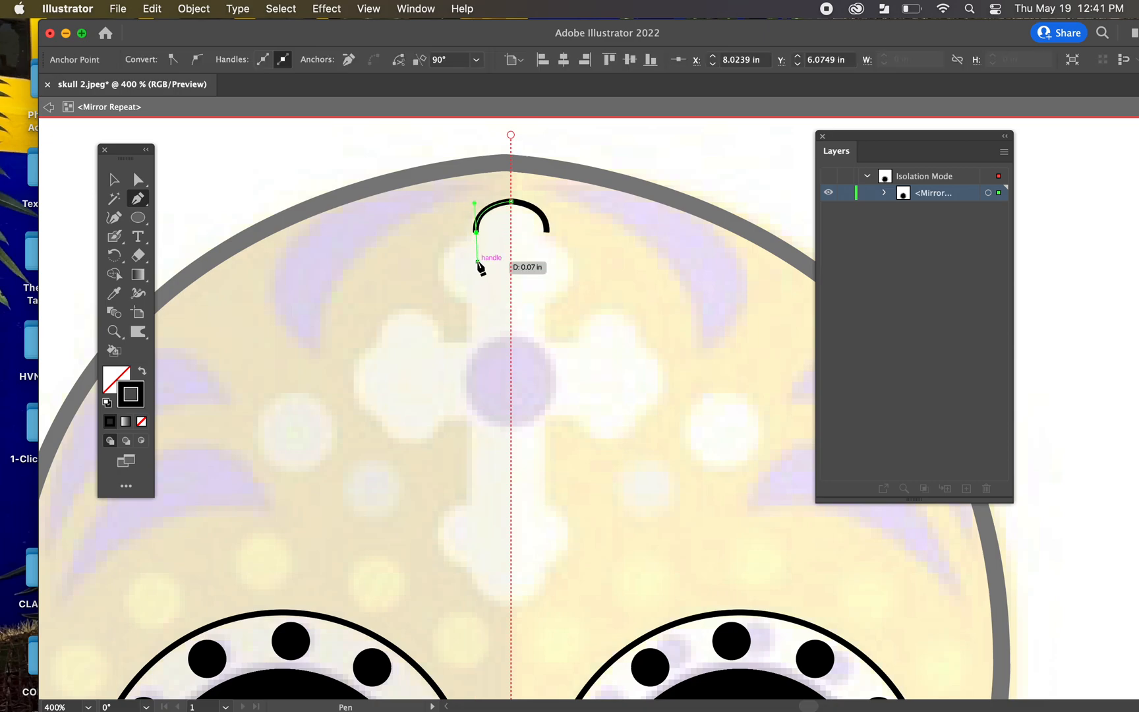
drag(475, 232, 440, 277)
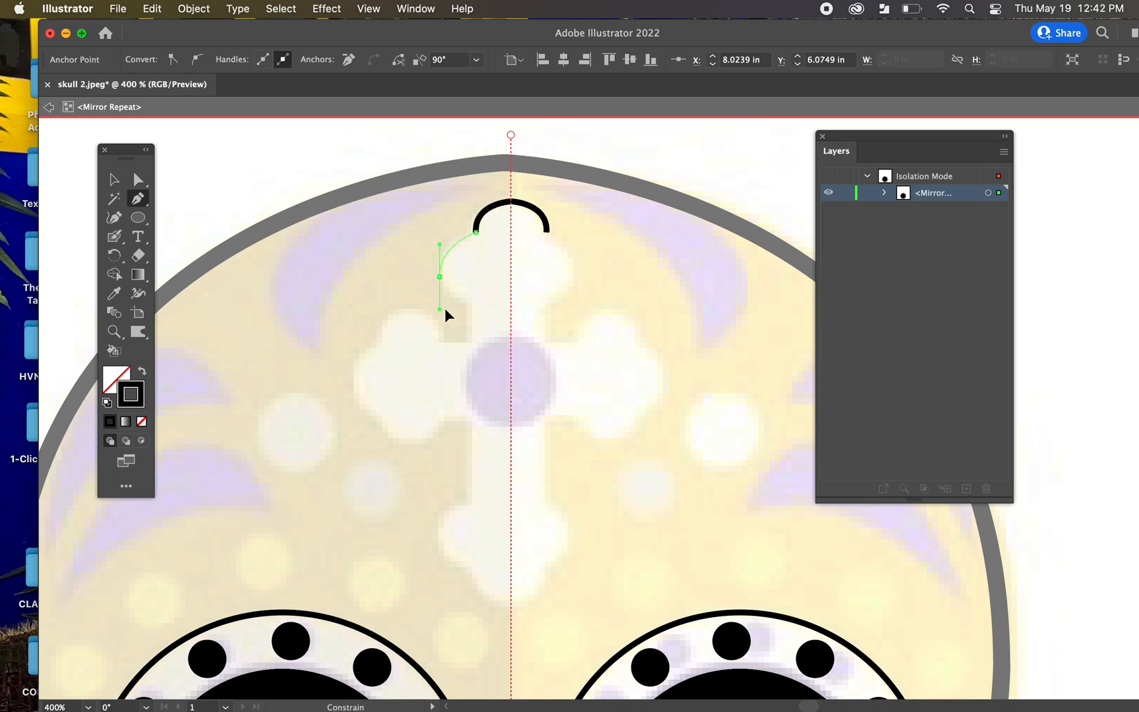
drag(445, 308, 453, 312)
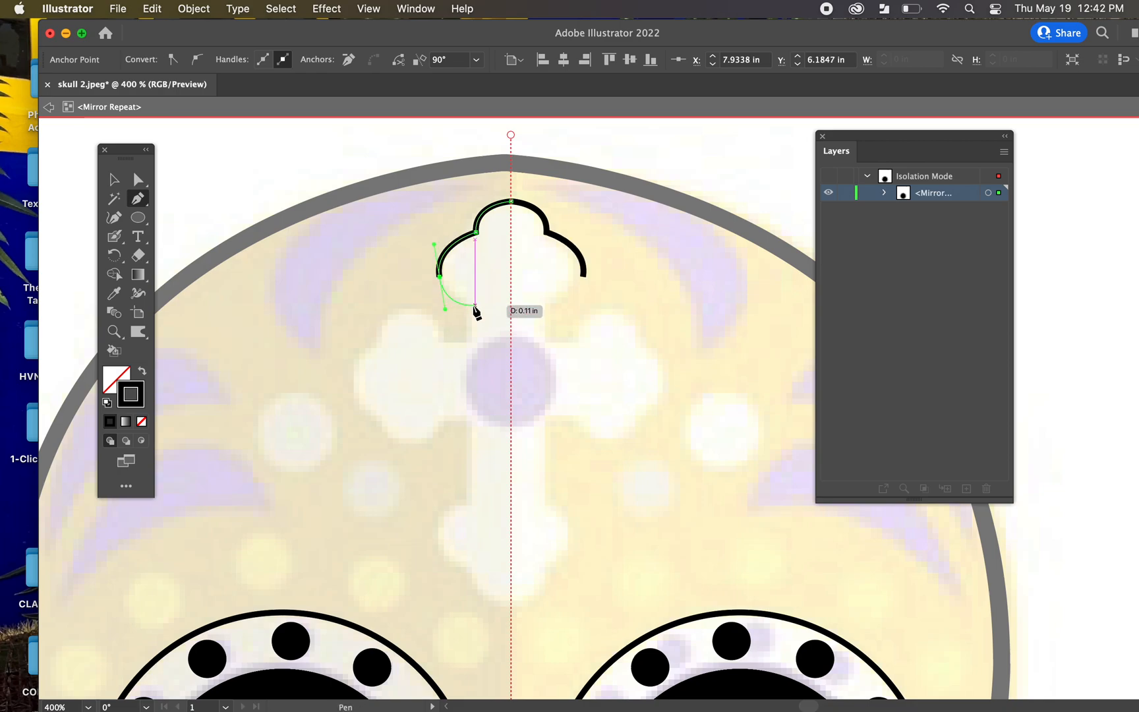
Step: Continue the cross path around the underside of the upper-left lobe, straight down the stem and out to the start of the left arm
key(alt)
drag(440, 277, 493, 298)
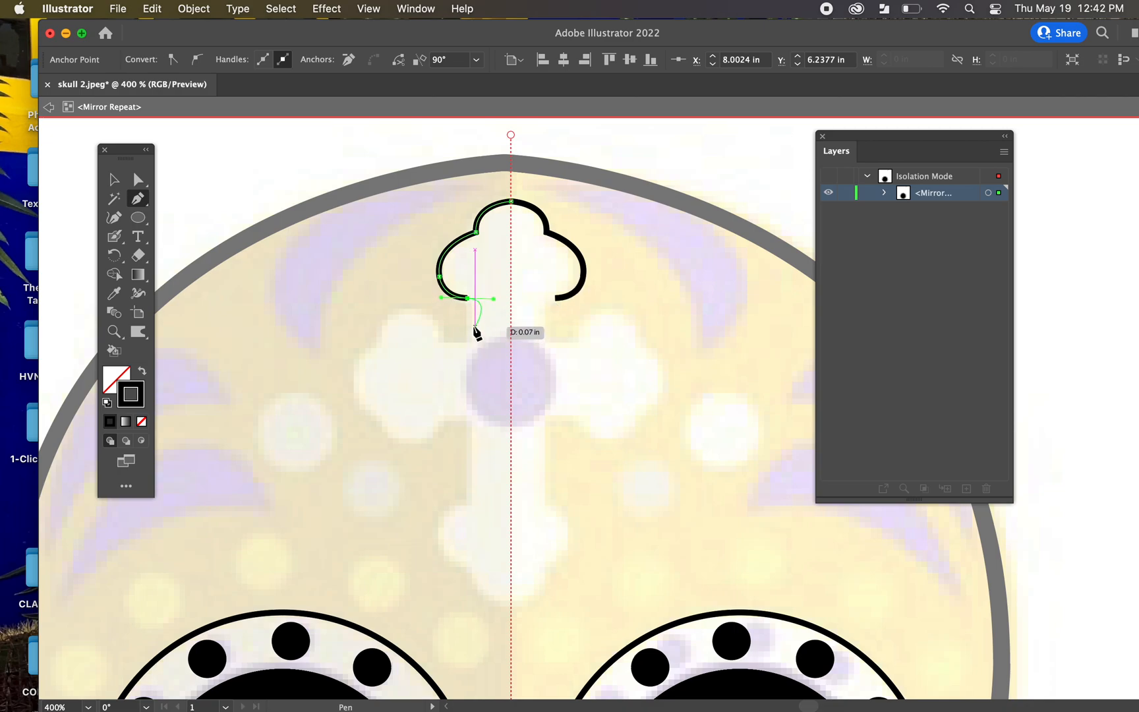
click(468, 298)
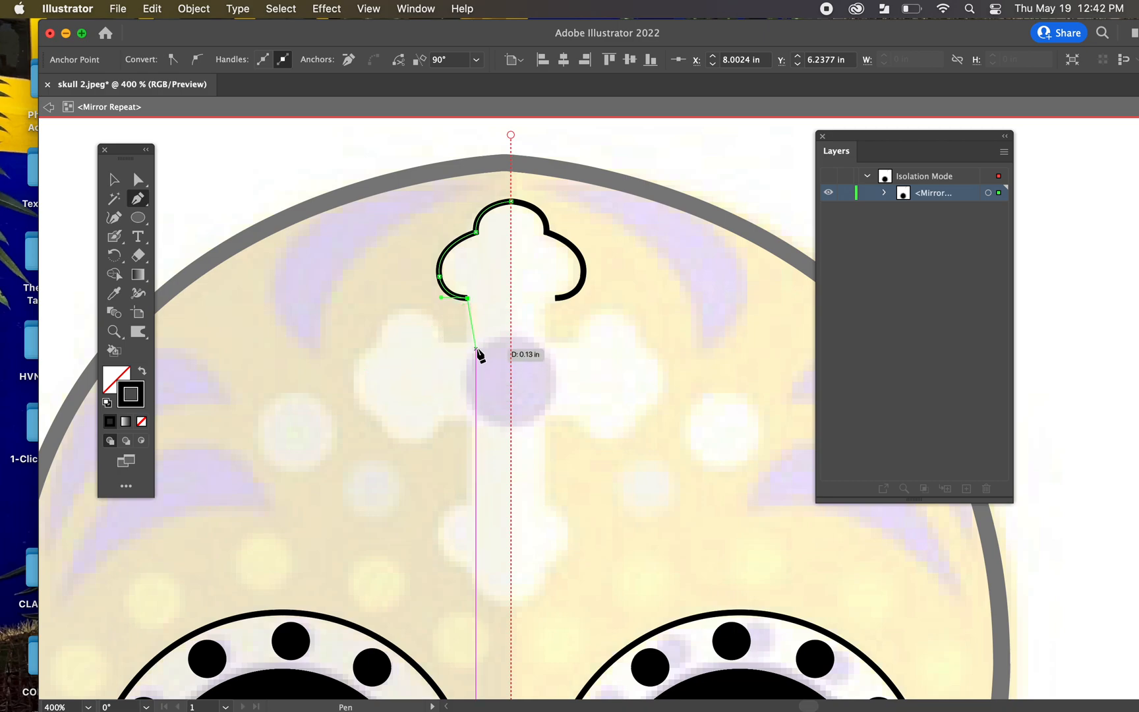
drag(467, 341, 440, 342)
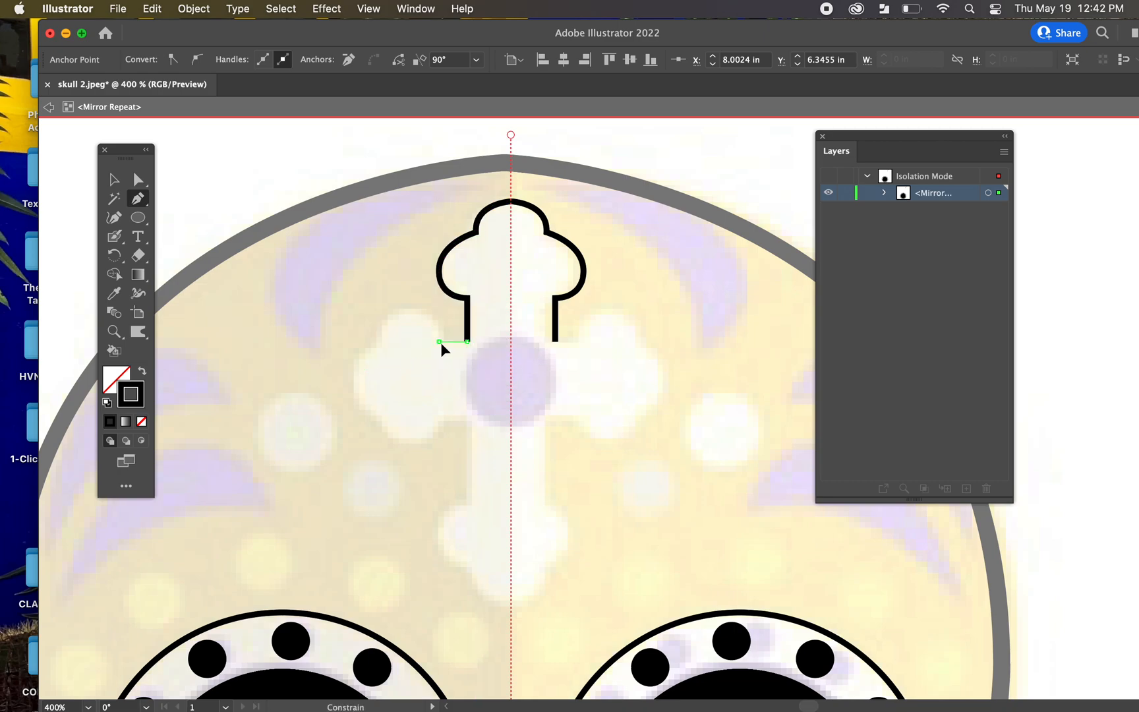
click(440, 341)
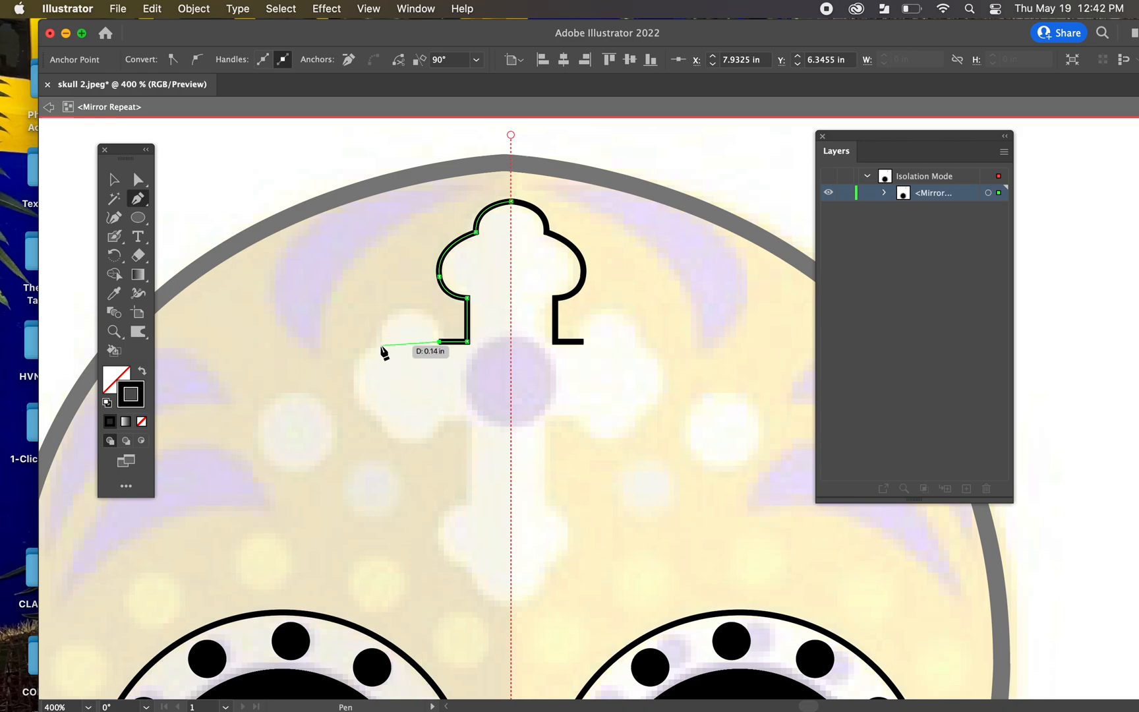
Step: Continue the cross path around the left arm, tracing its upper, outer and lower lobes with curved segments and corner breaks
drag(379, 346, 346, 416)
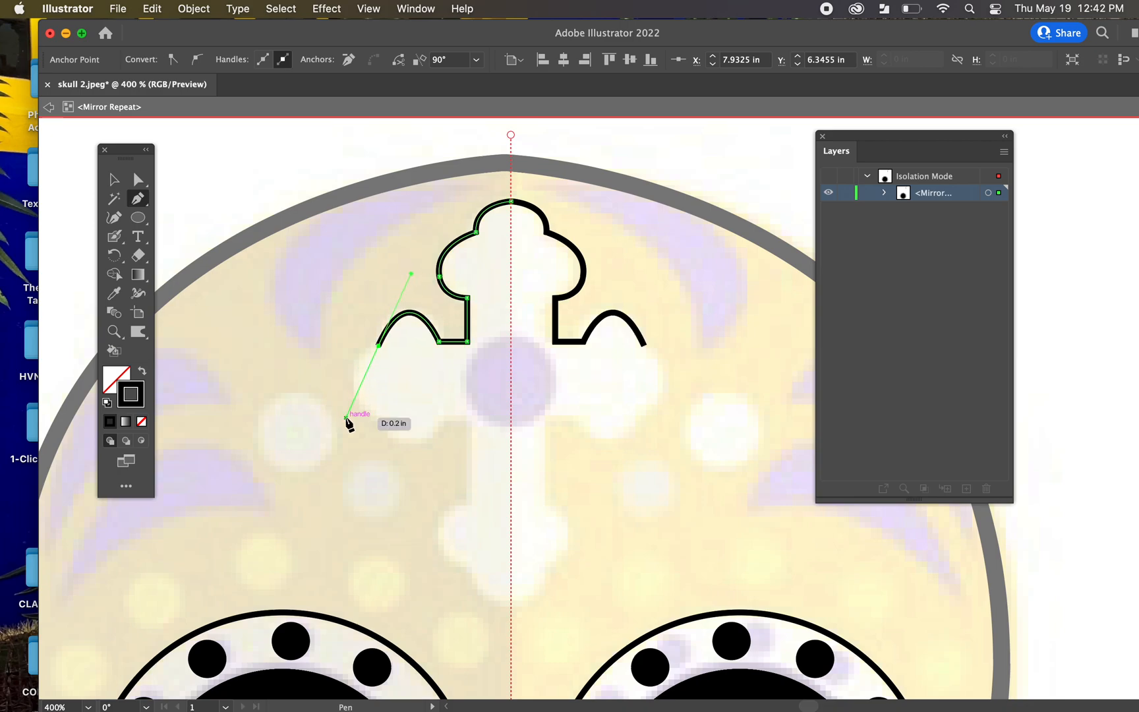
drag(379, 346, 368, 361)
mouse_move(379, 417)
mouse_down()
mouse_move(414, 457)
mouse_move(437, 458)
mouse_up()
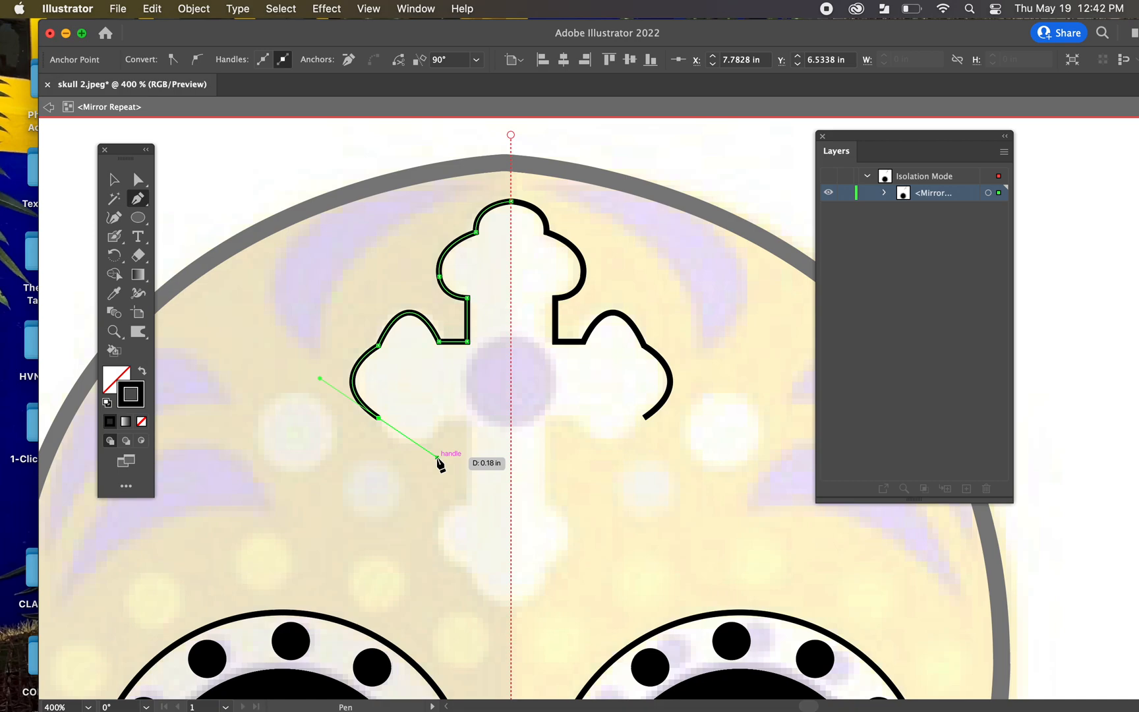
click(378, 418)
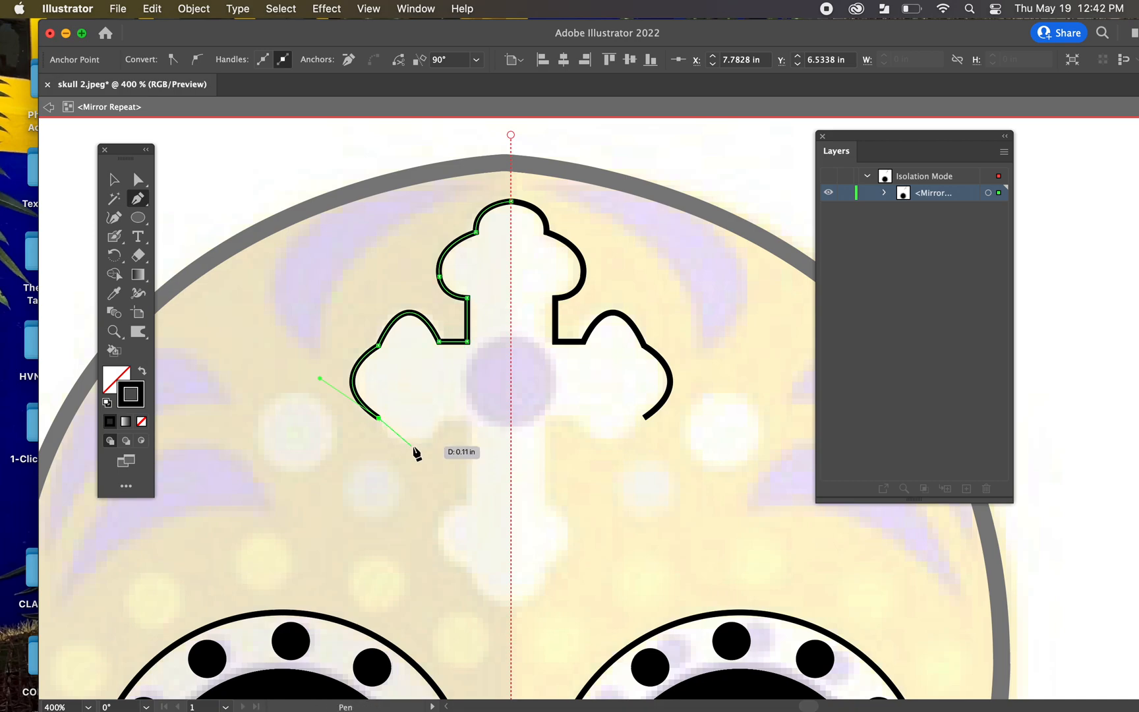
drag(441, 418, 464, 368)
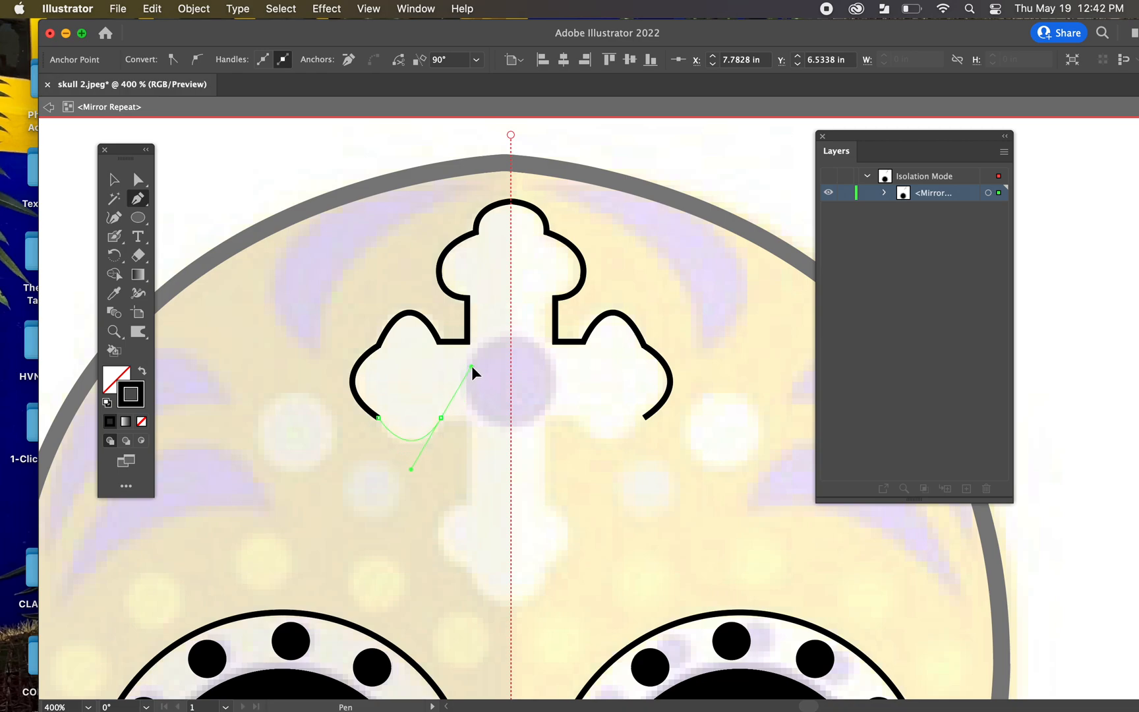
drag(472, 366, 473, 367)
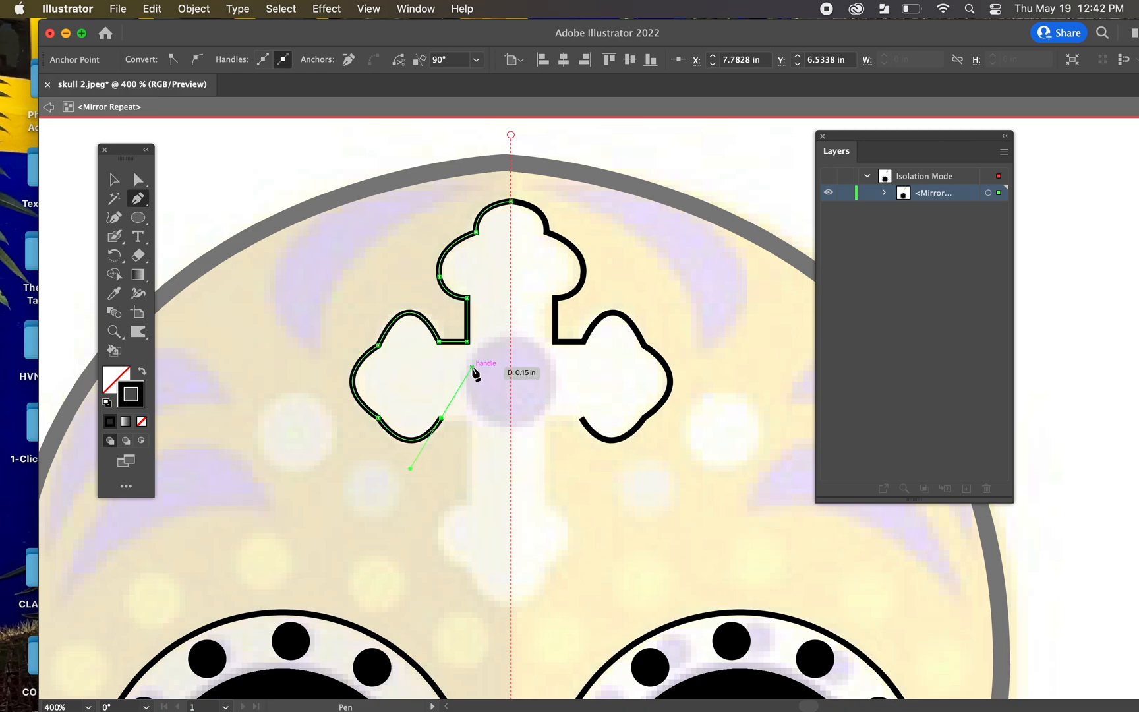
Step: Finish the half cross with the straight arm underside, lower stem, lower-left lobe and bottom arc ending on the mirror axis, then deselect it
drag(441, 418, 471, 422)
click(470, 418)
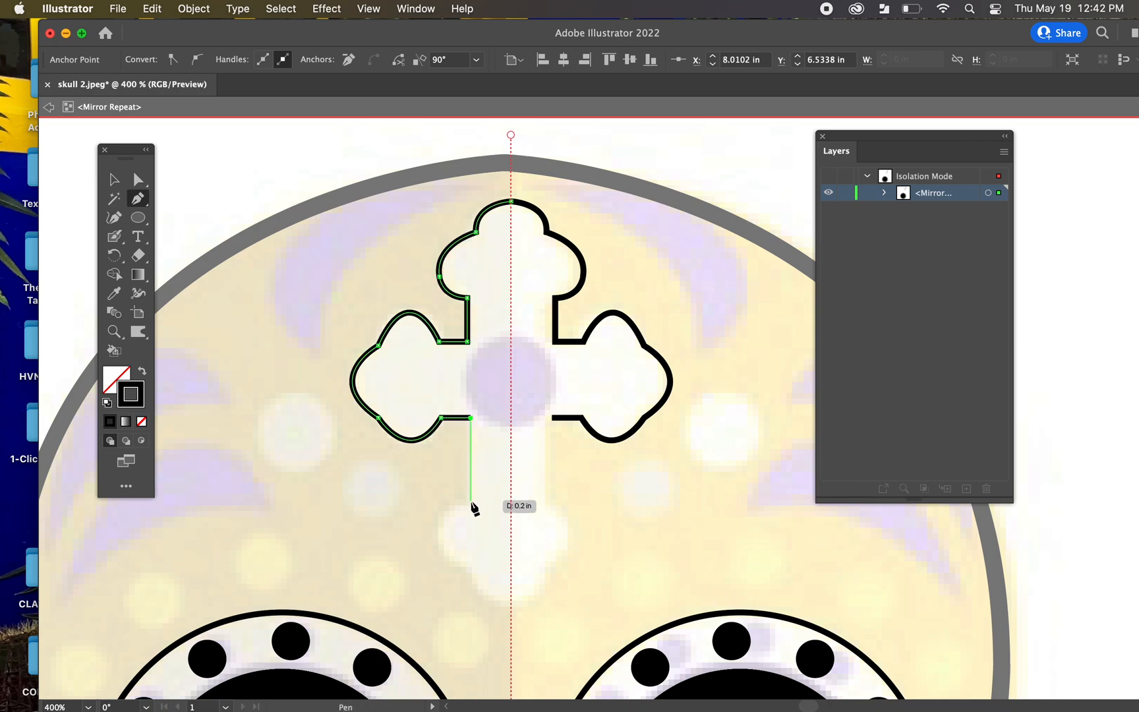
click(470, 504)
mouse_move(470, 505)
mouse_down()
mouse_move(473, 577)
mouse_move(470, 567)
mouse_move(530, 600)
mouse_move(539, 587)
mouse_move(536, 597)
mouse_up()
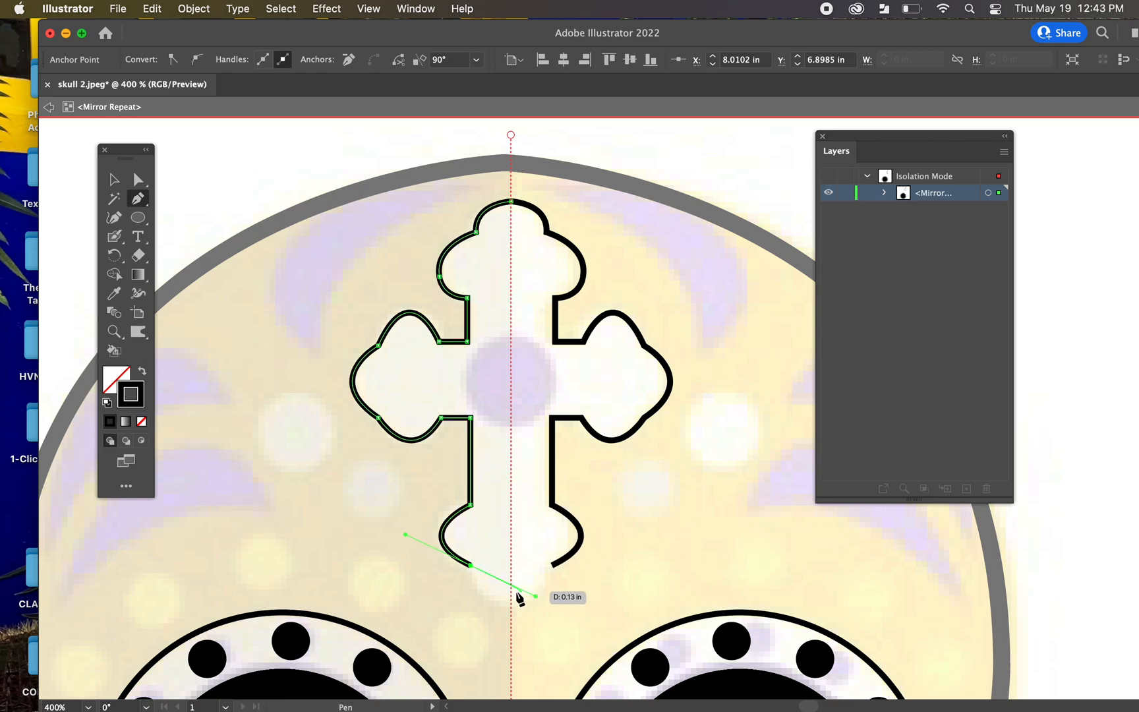
click(472, 568)
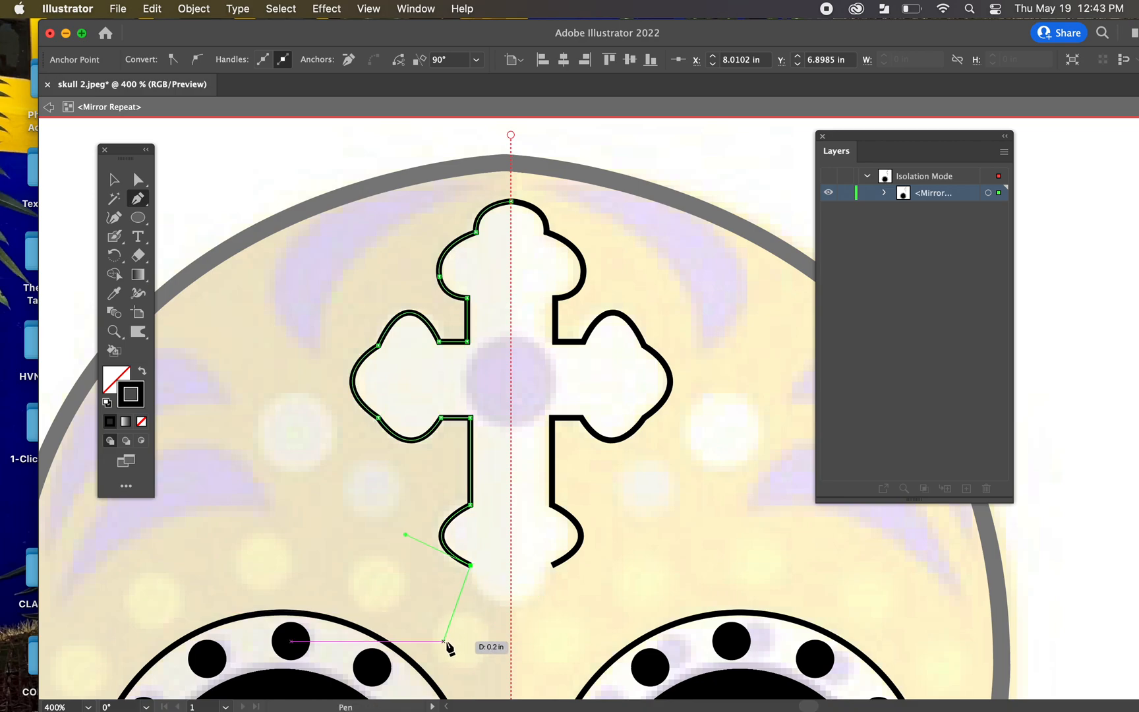
click(510, 600)
drag(539, 603, 557, 601)
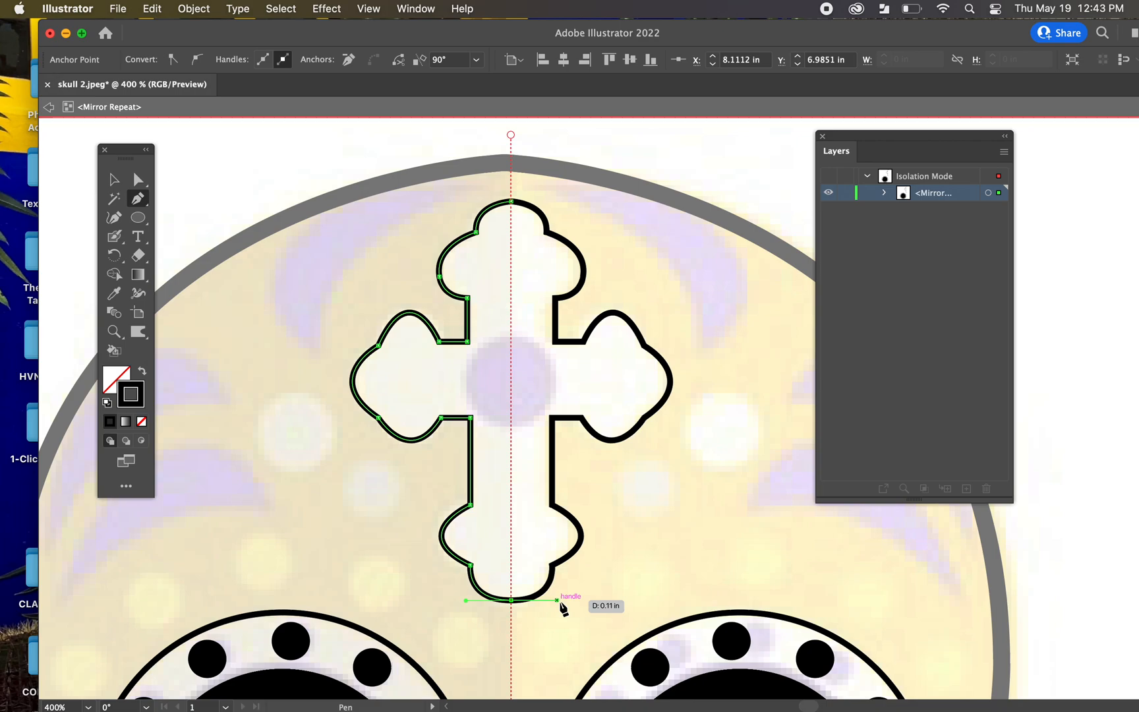
key(v)
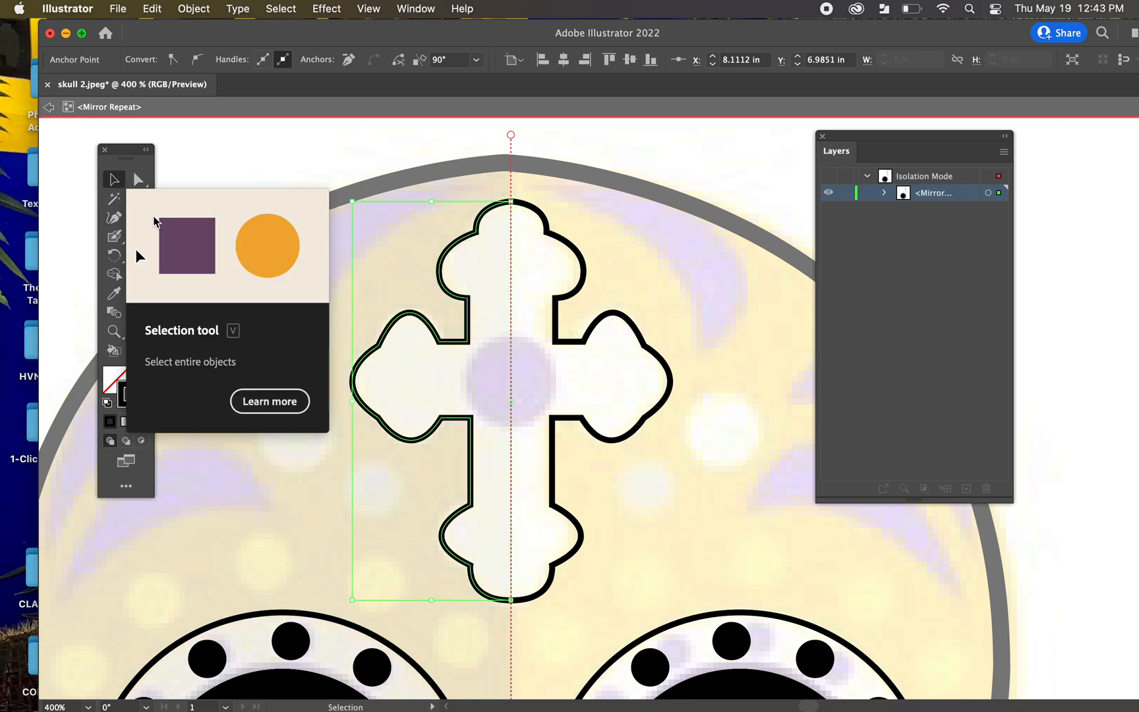
click(295, 473)
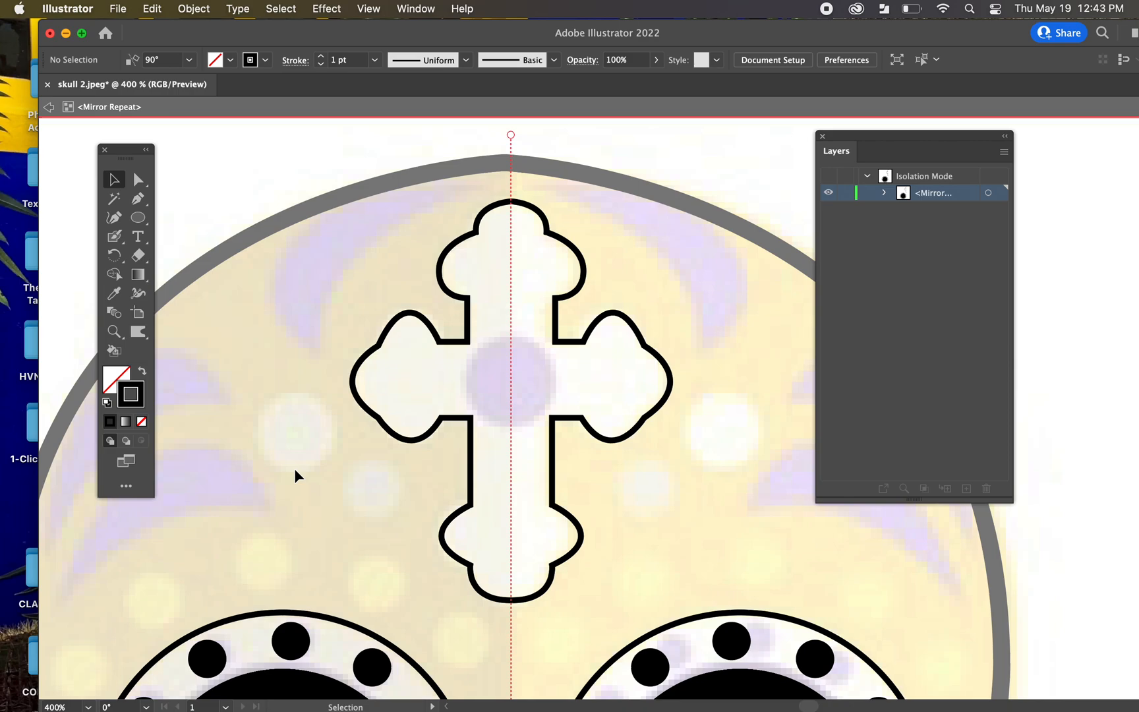
Step: Trace the large and small pale forehead dots beside the cross's left arm as circles with black fill and no stroke
scroll(436, 478, left, 5)
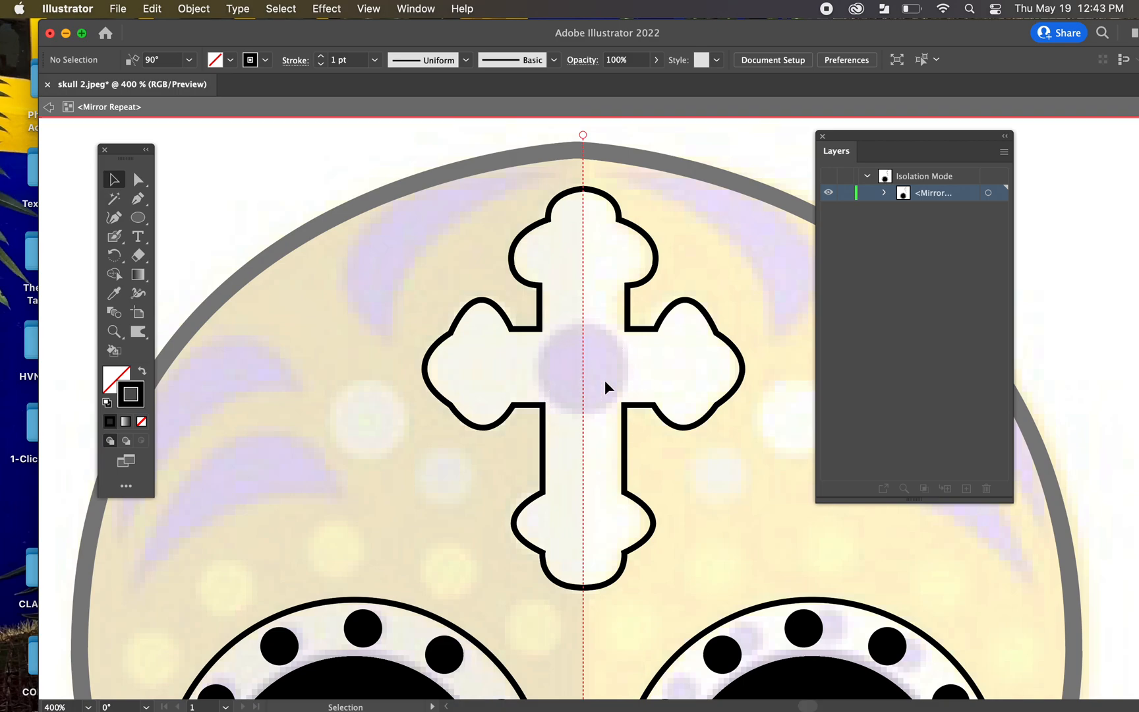
scroll(531, 465, left, 3)
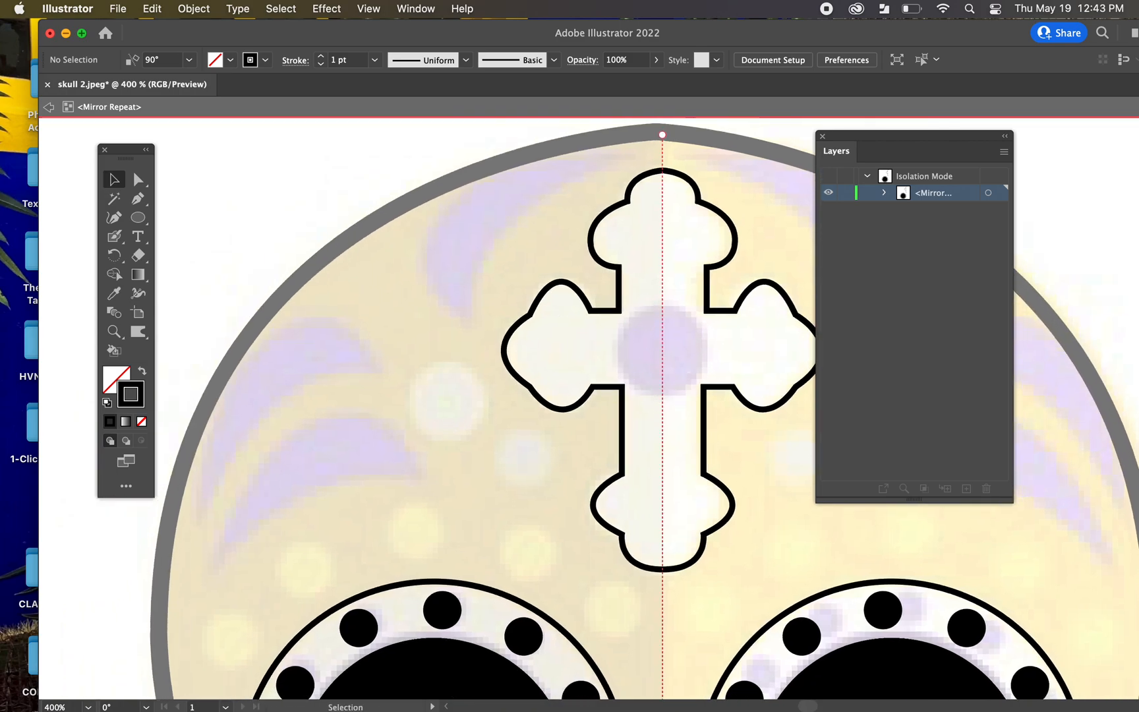
scroll(445, 351, down, 2)
scroll(401, 356, right, 2)
click(137, 217)
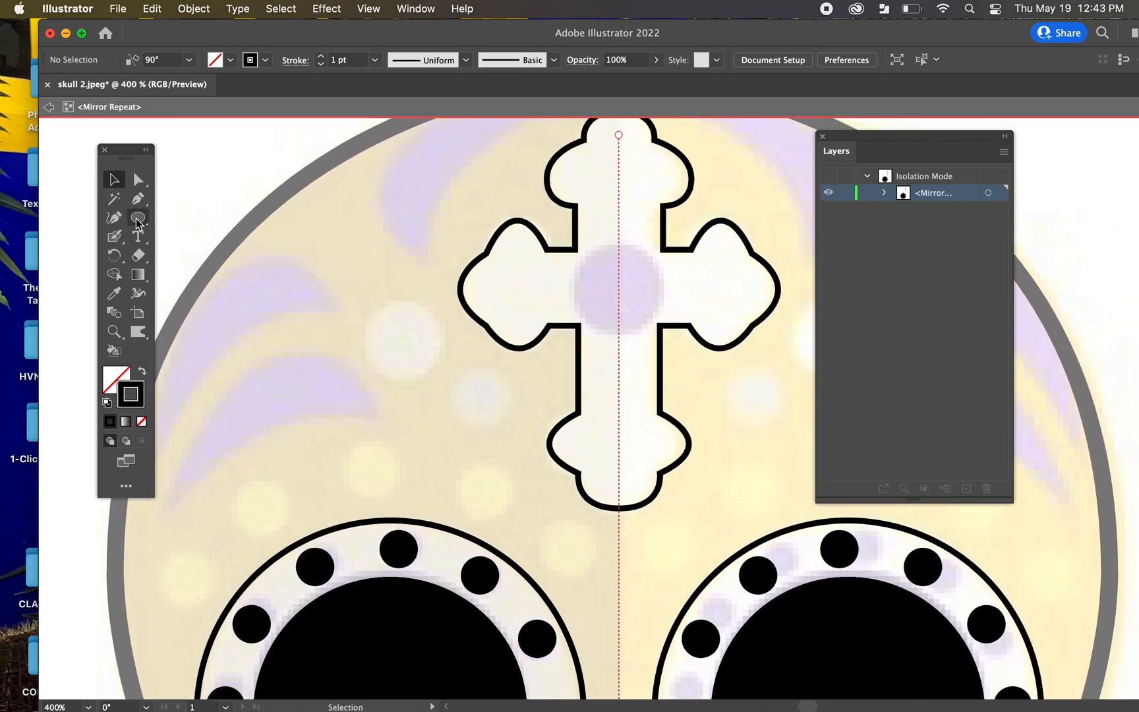
drag(405, 344, 384, 307)
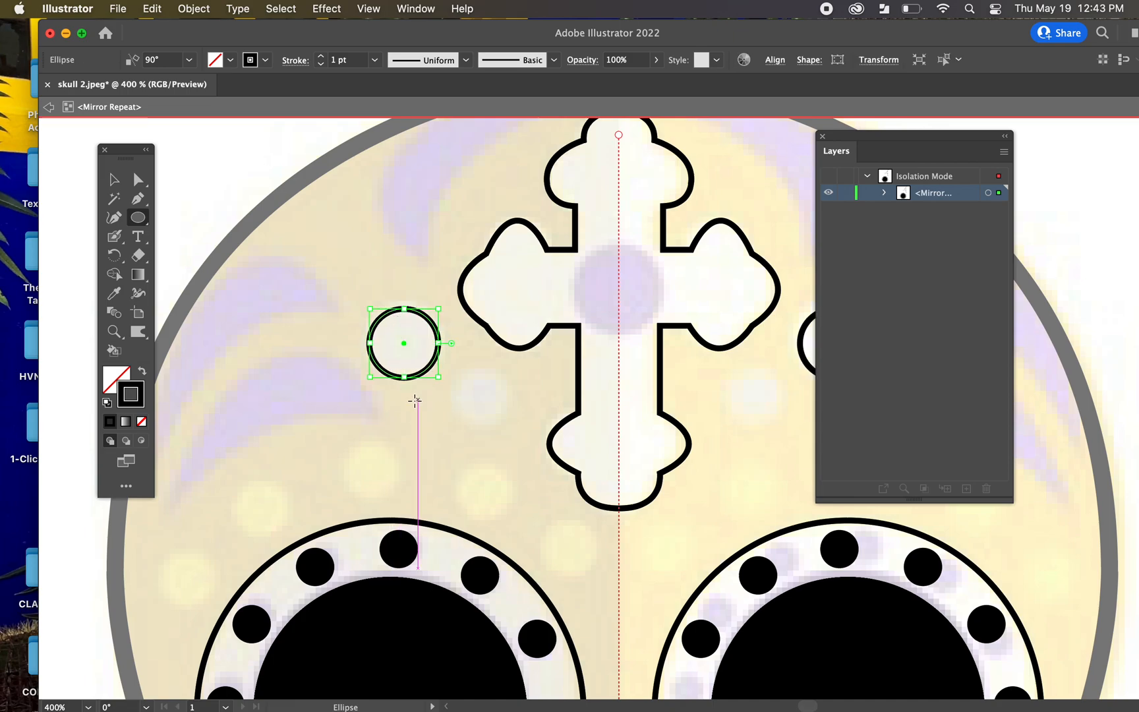
scroll(413, 437, right, 5)
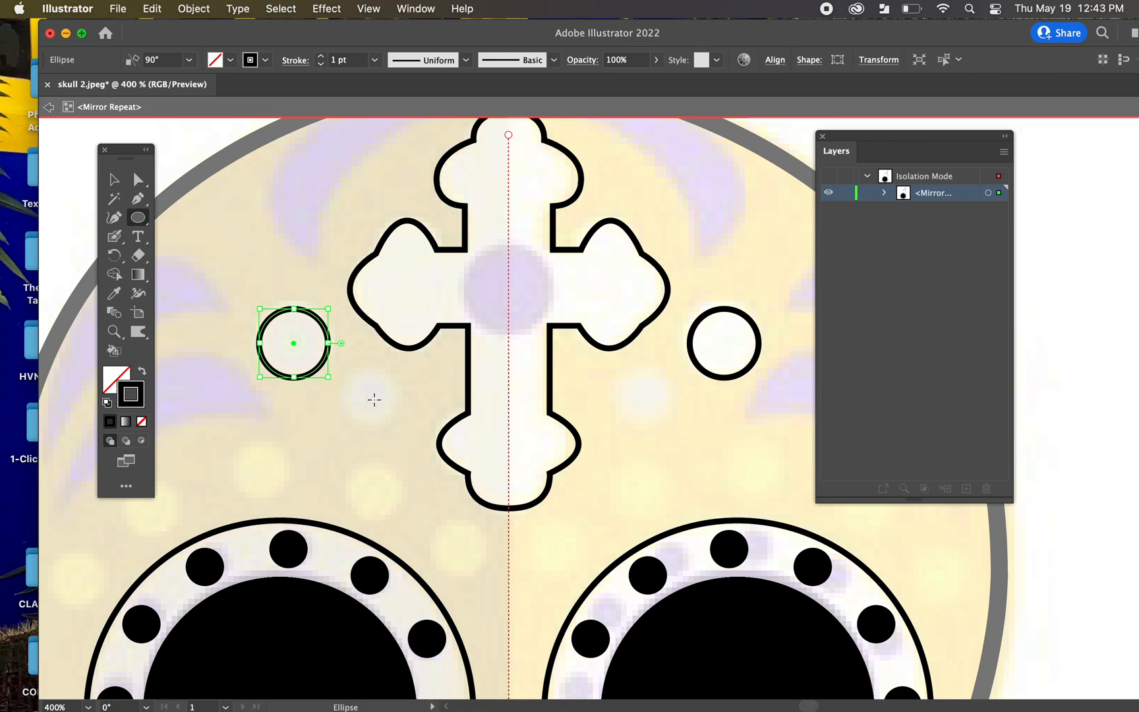
click(142, 373)
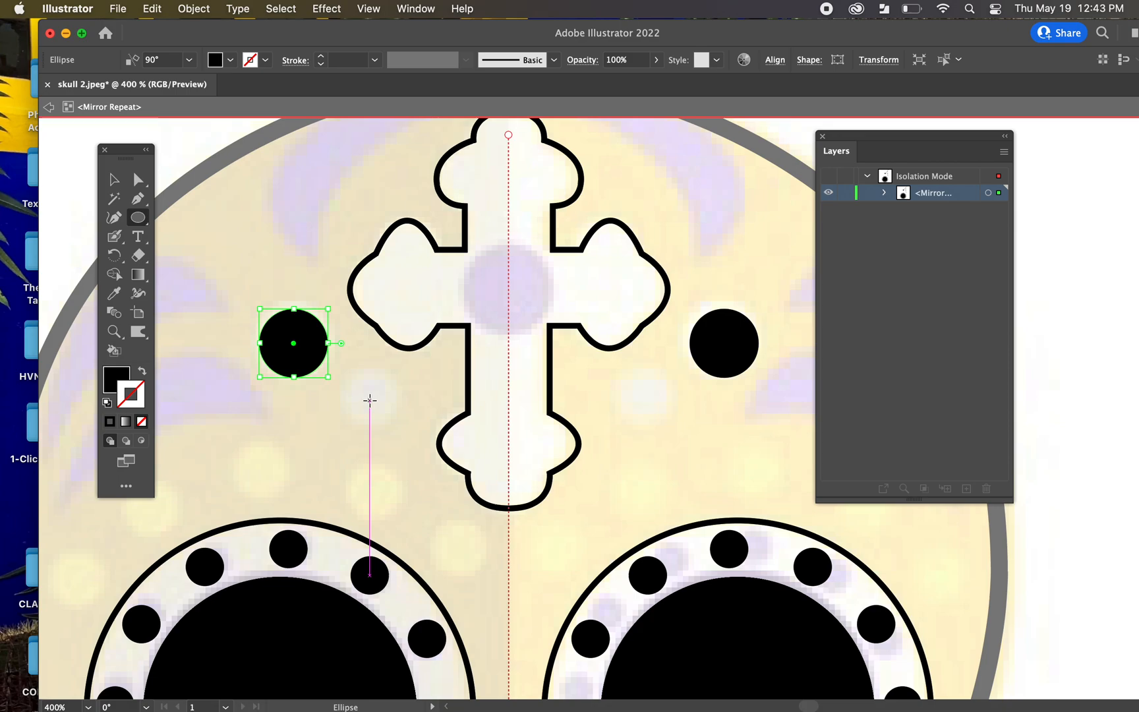
drag(370, 400, 345, 374)
drag(430, 516, 491, 452)
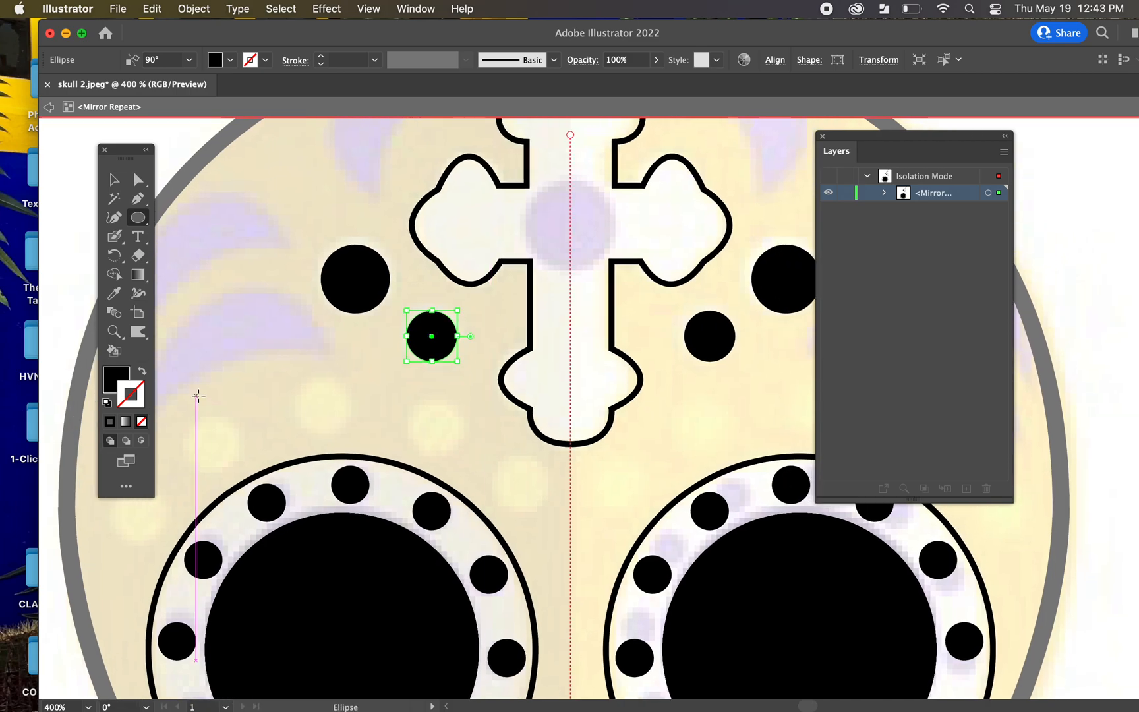
Step: Set the fill of both the small and large forehead dots to white, FFFFFF, and deselect
double_click(120, 375)
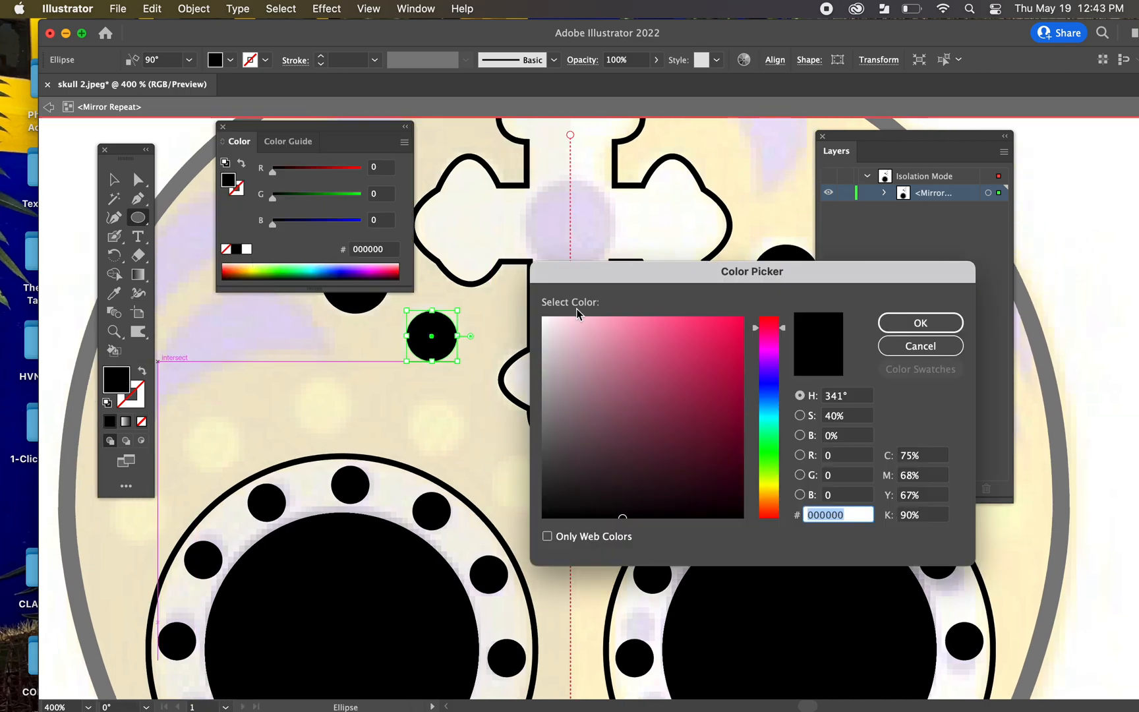
text(ffffff)
click(921, 322)
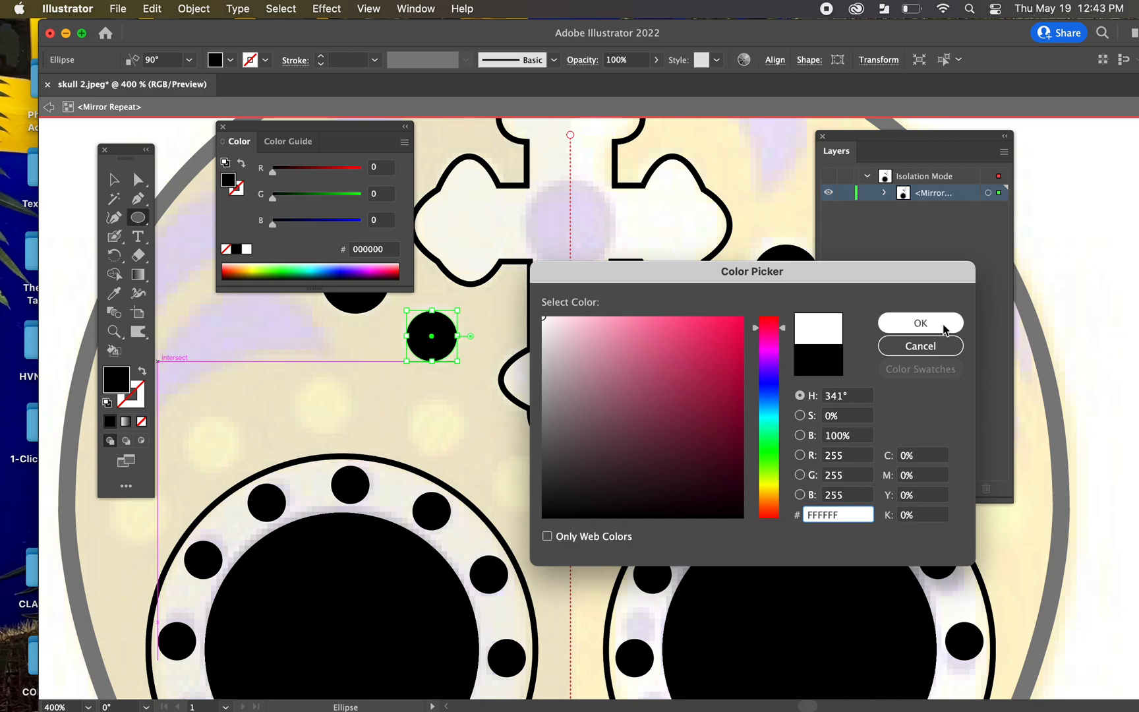
click(114, 178)
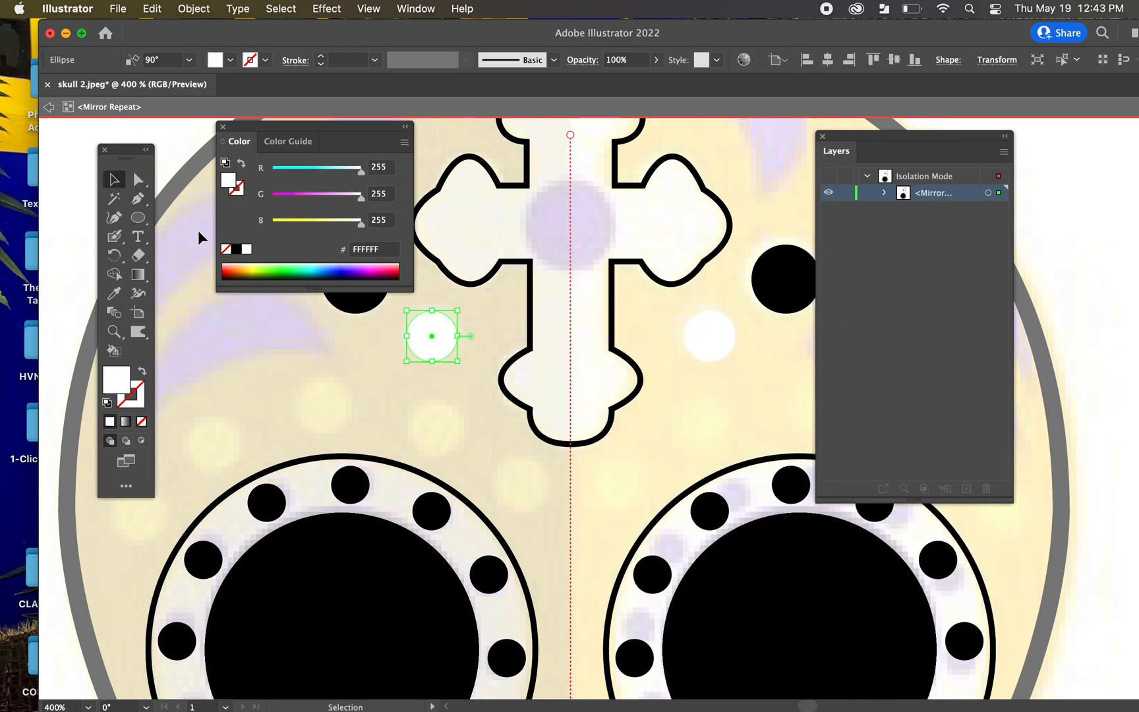
click(347, 308)
double_click(120, 379)
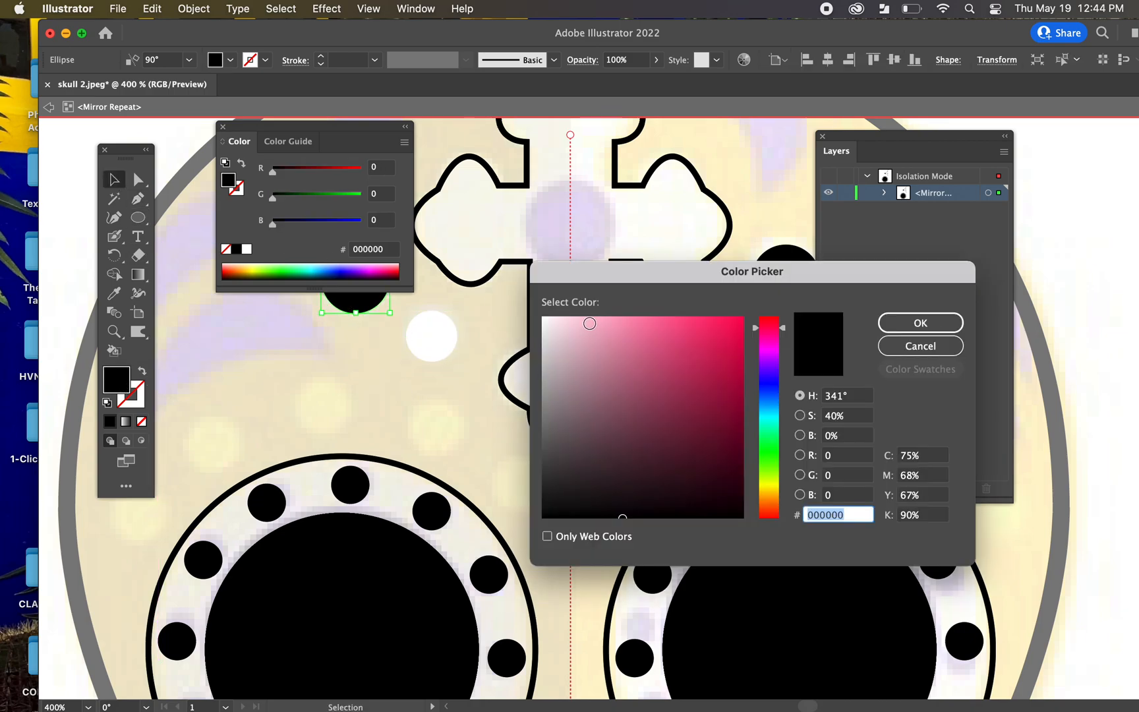
text(ffffff)
click(920, 322)
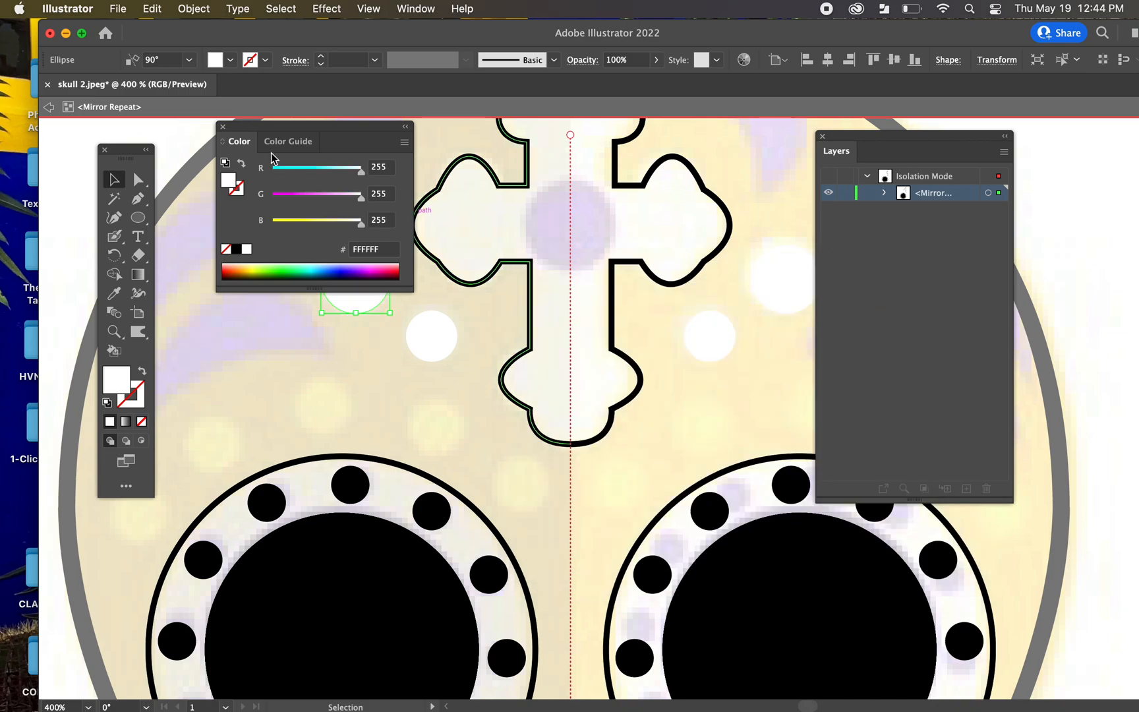
click(223, 127)
click(319, 376)
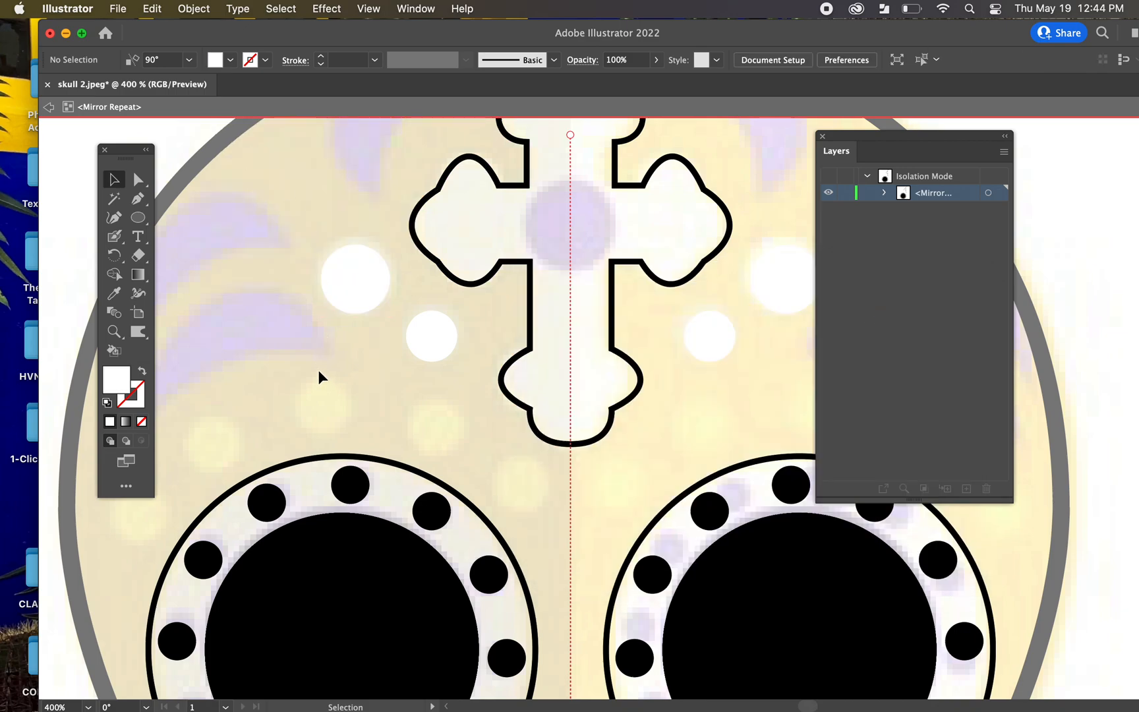
Step: Duplicate the small white dot onto each of the five pale yellow spots arched above the left eye
scroll(420, 338, down, 3)
scroll(419, 338, left, 3)
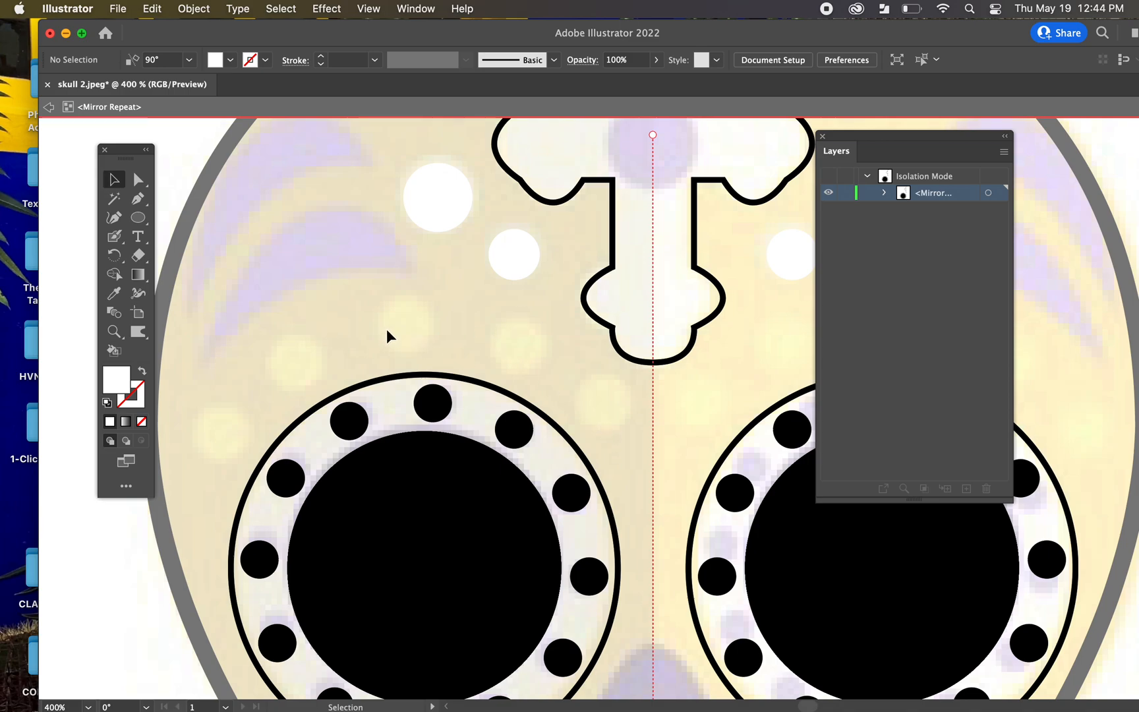
click(514, 264)
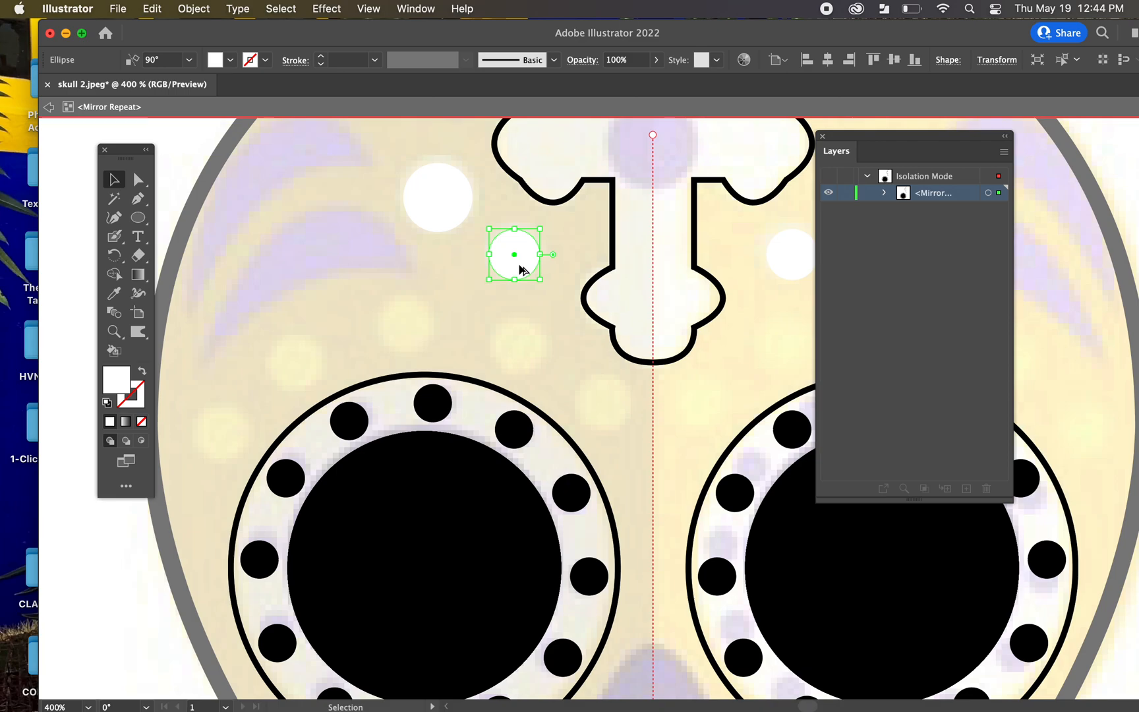
drag(521, 269, 224, 445)
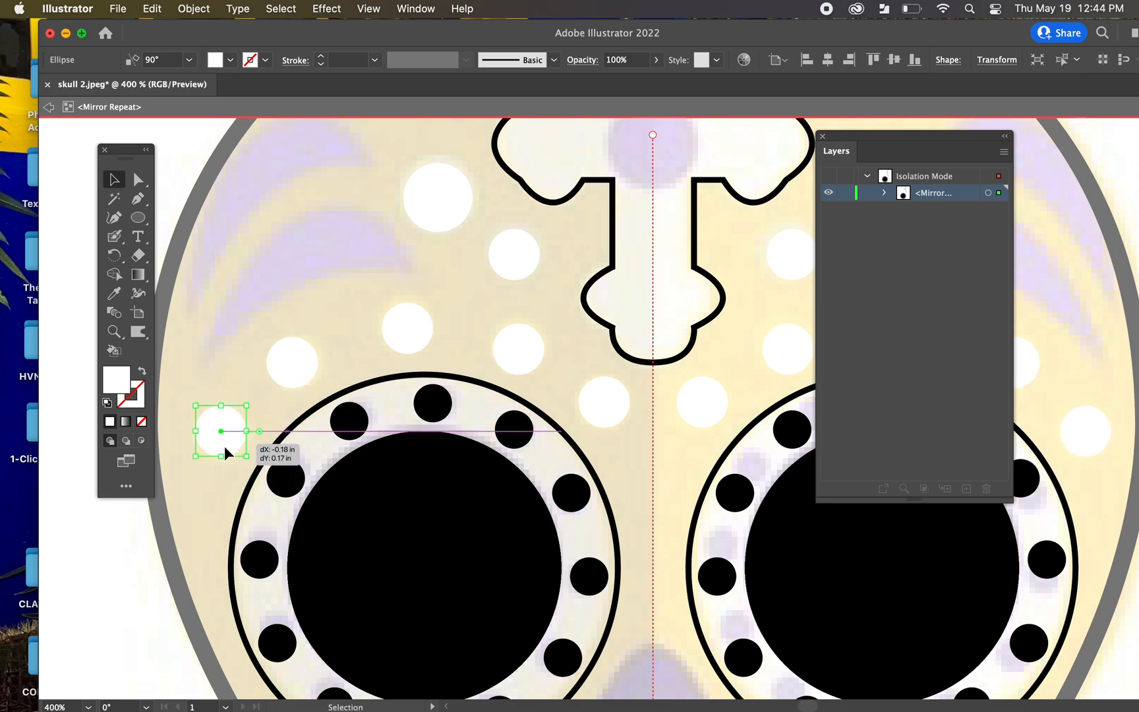
Step: Switch to the Pen tool and set no fill with a black stroke, with the outermost white dot still selected
drag(402, 247, 448, 412)
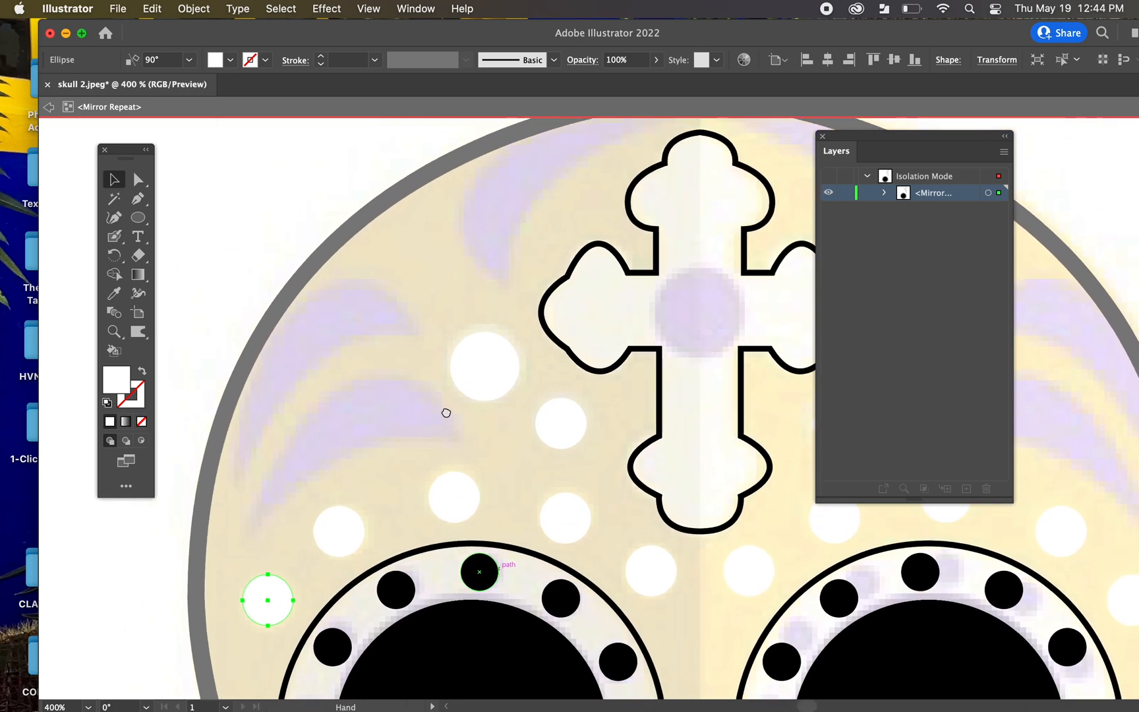
key(p)
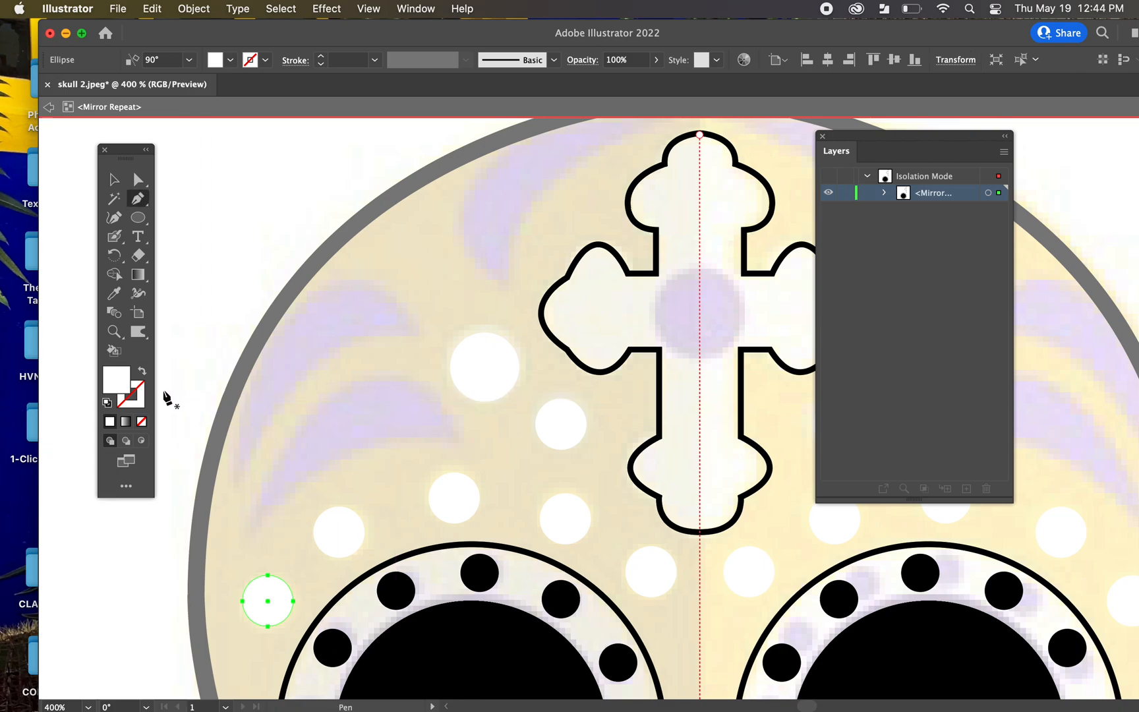
click(141, 374)
click(140, 400)
click(110, 421)
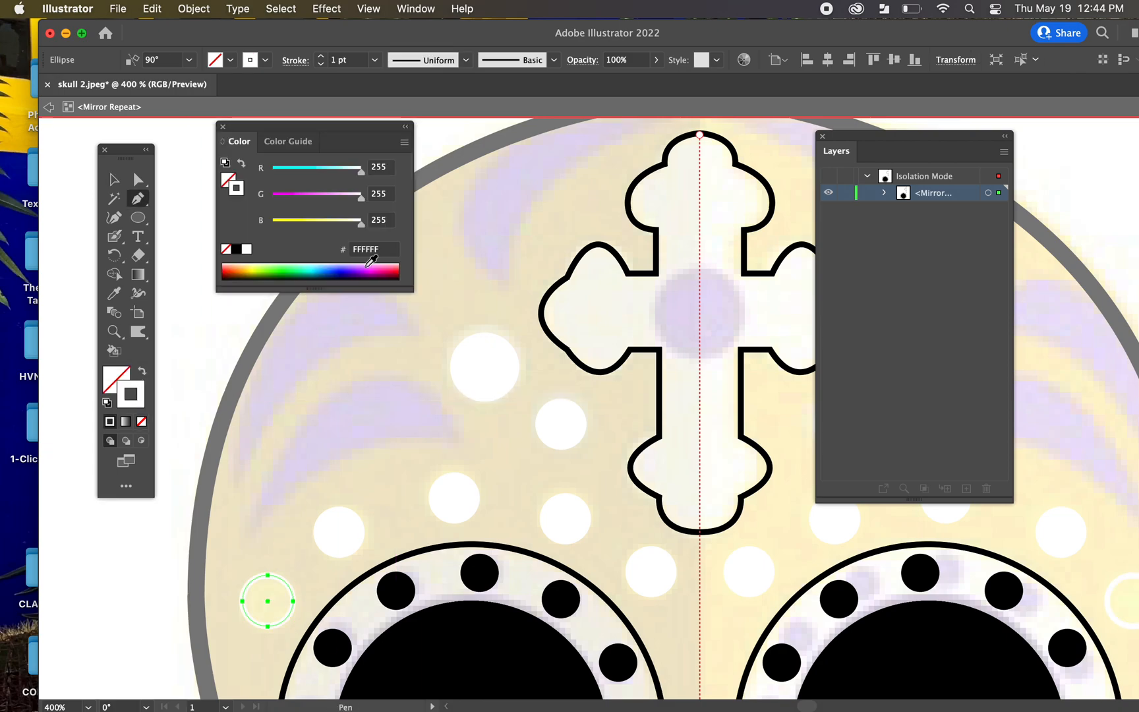
click(235, 249)
click(239, 141)
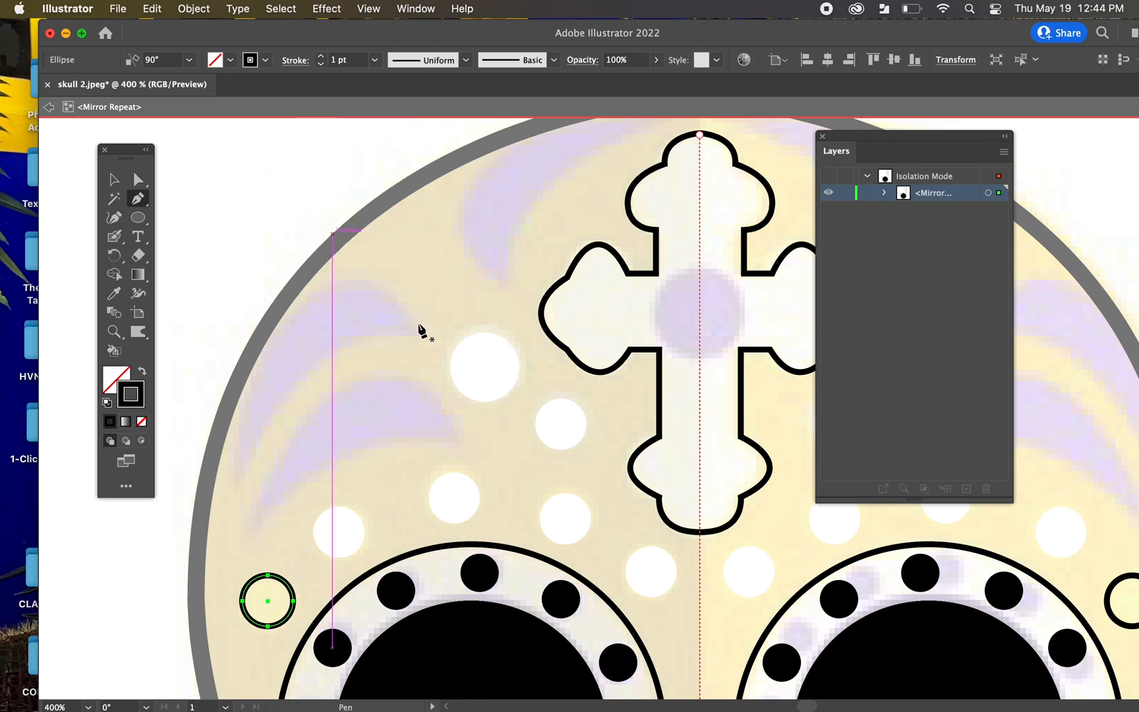
Step: Trace the upper purple leaf shape near the skull's left edge as a closed curved path with pointed tips
click(421, 332)
drag(318, 356, 286, 389)
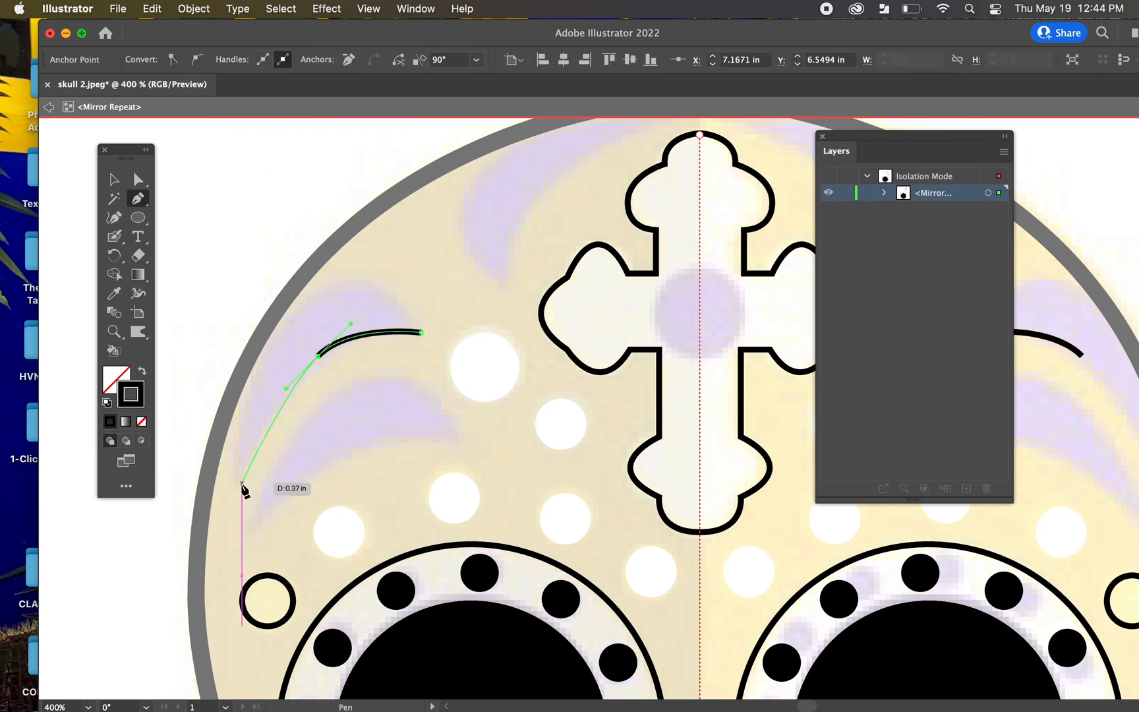
drag(239, 485, 323, 279)
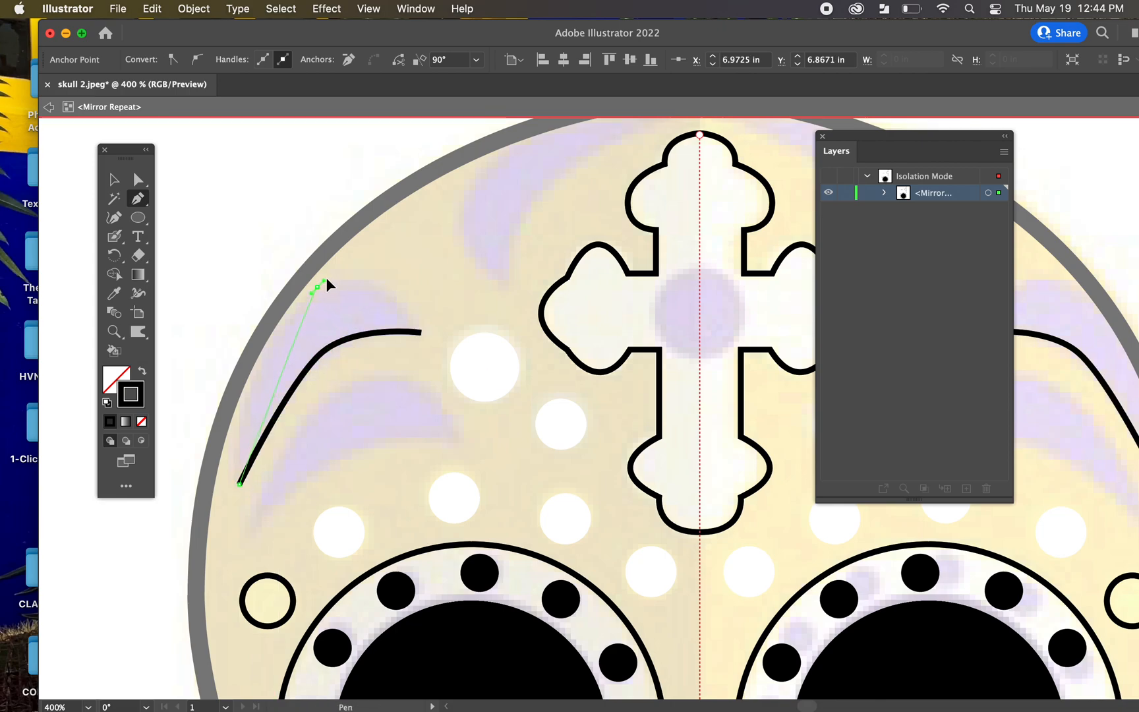
drag(404, 234, 403, 236)
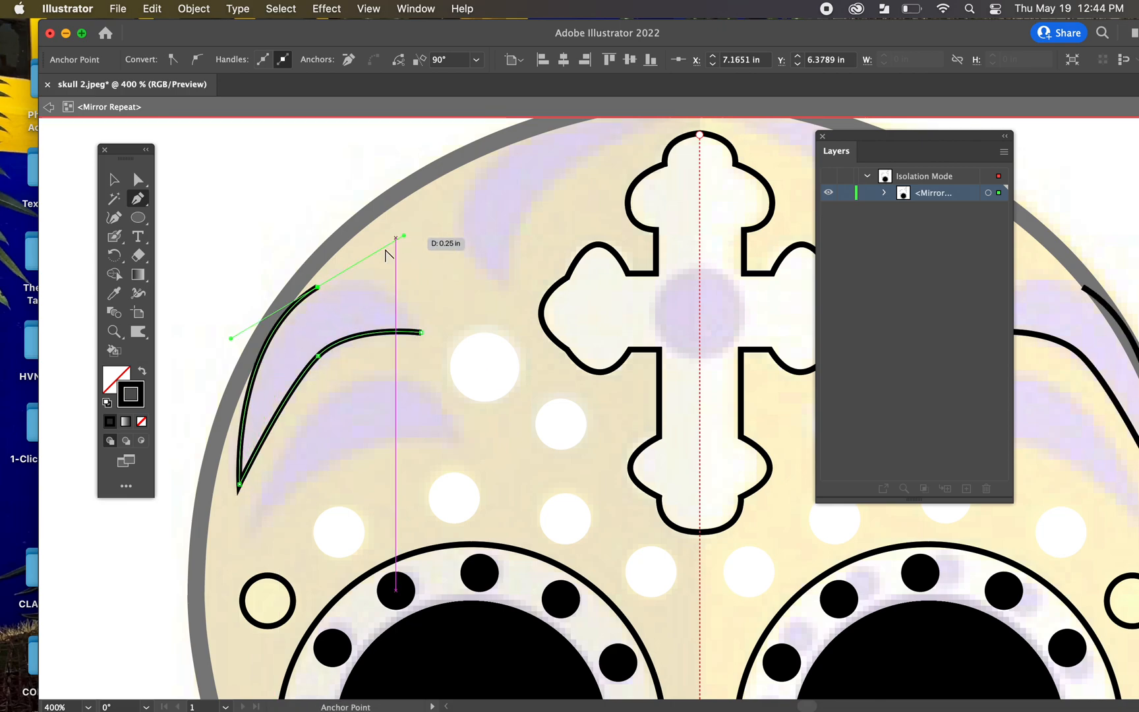
click(319, 287)
click(421, 331)
drag(458, 372, 454, 407)
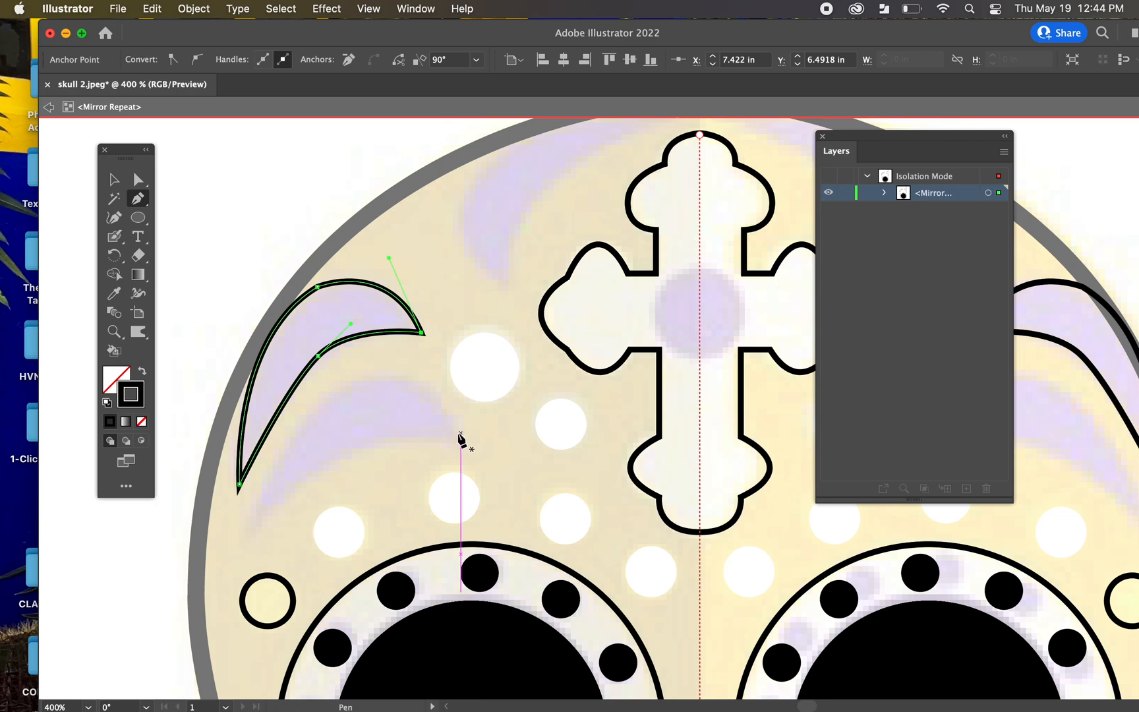
Step: Remove the traced leaf's stroke and fill it with purple A45FE7
key(v)
click(141, 421)
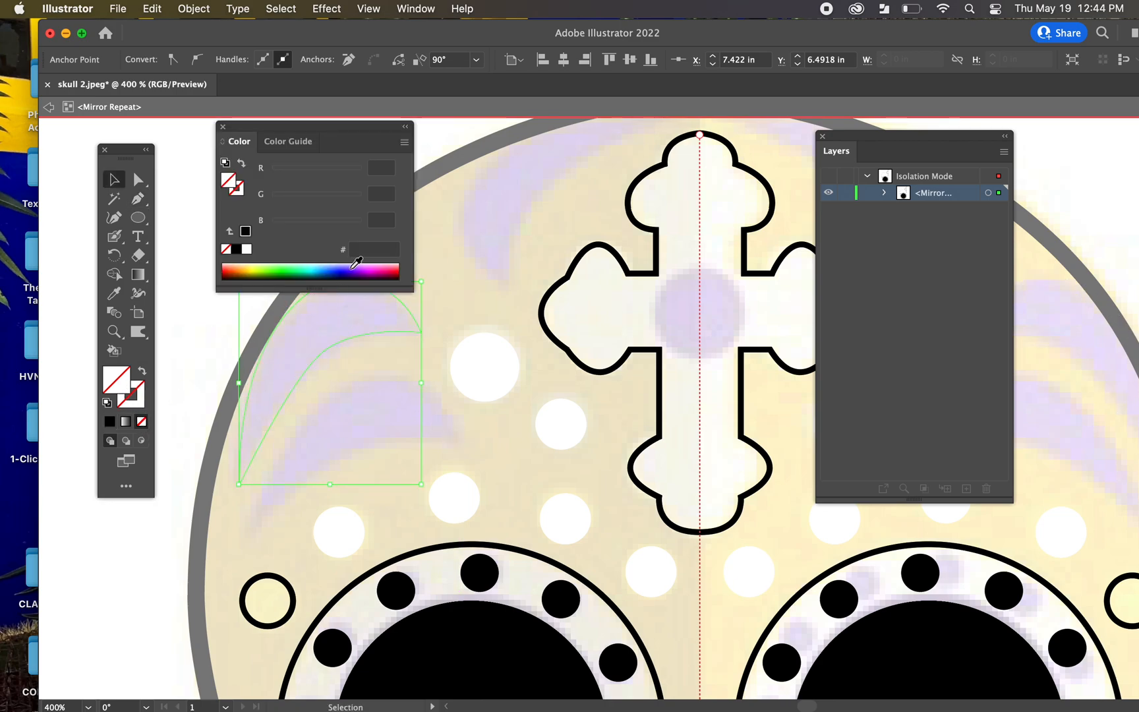
click(361, 270)
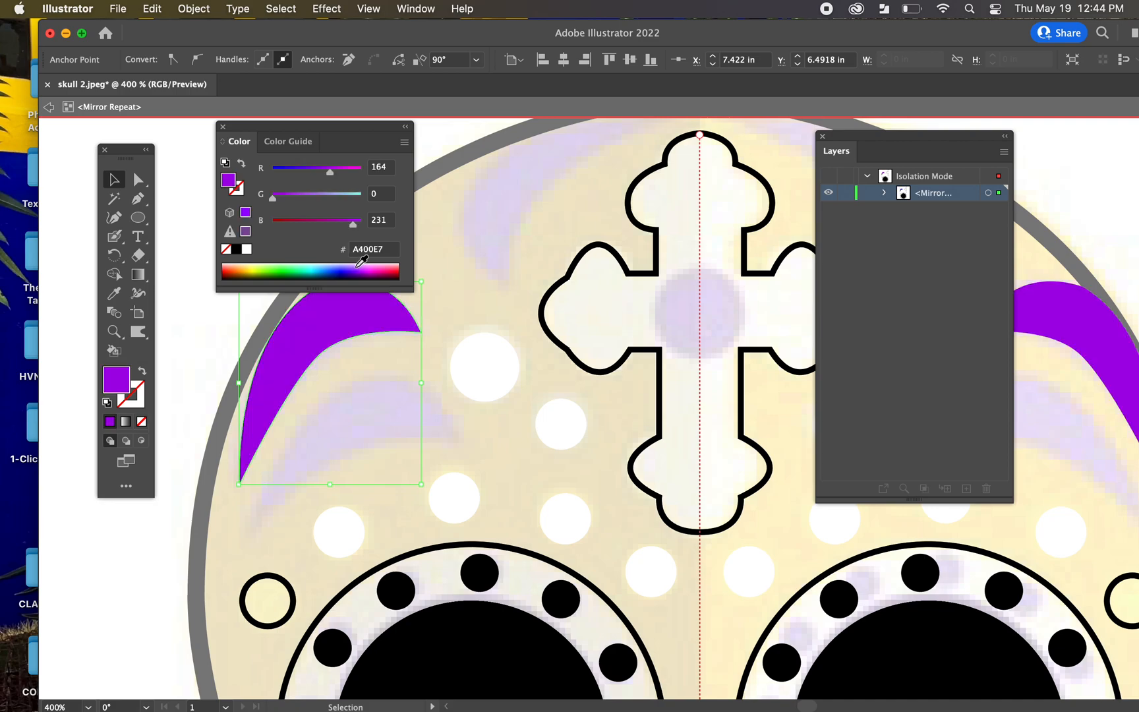
drag(314, 196, 305, 195)
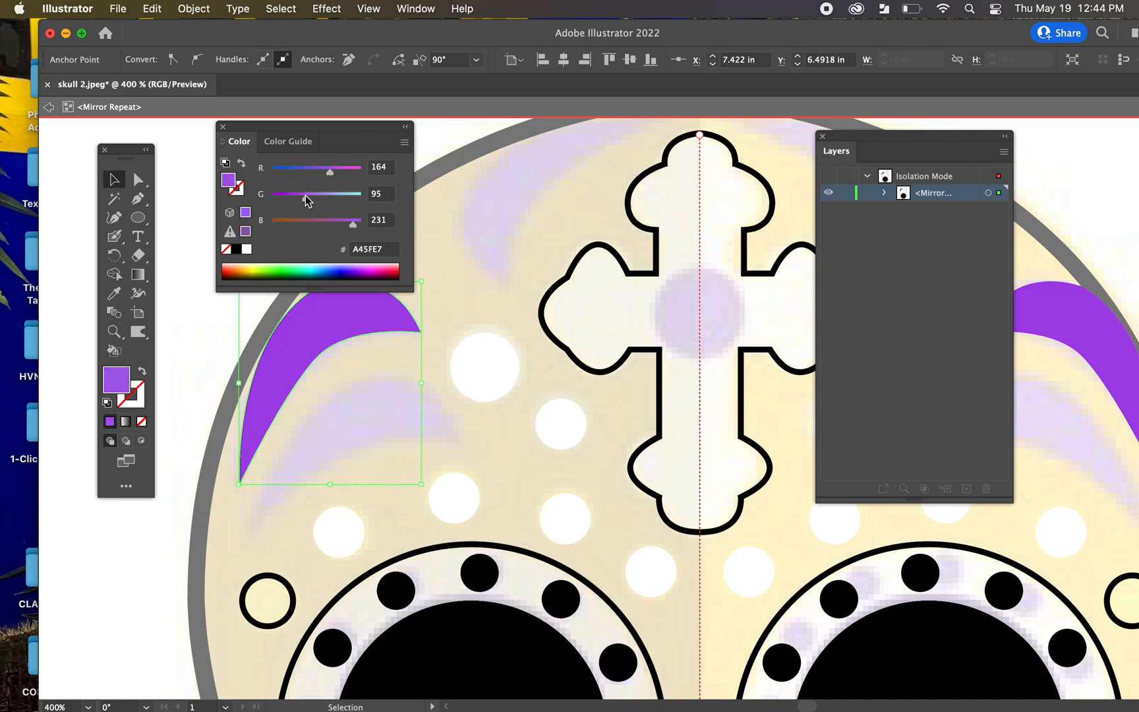
click(223, 126)
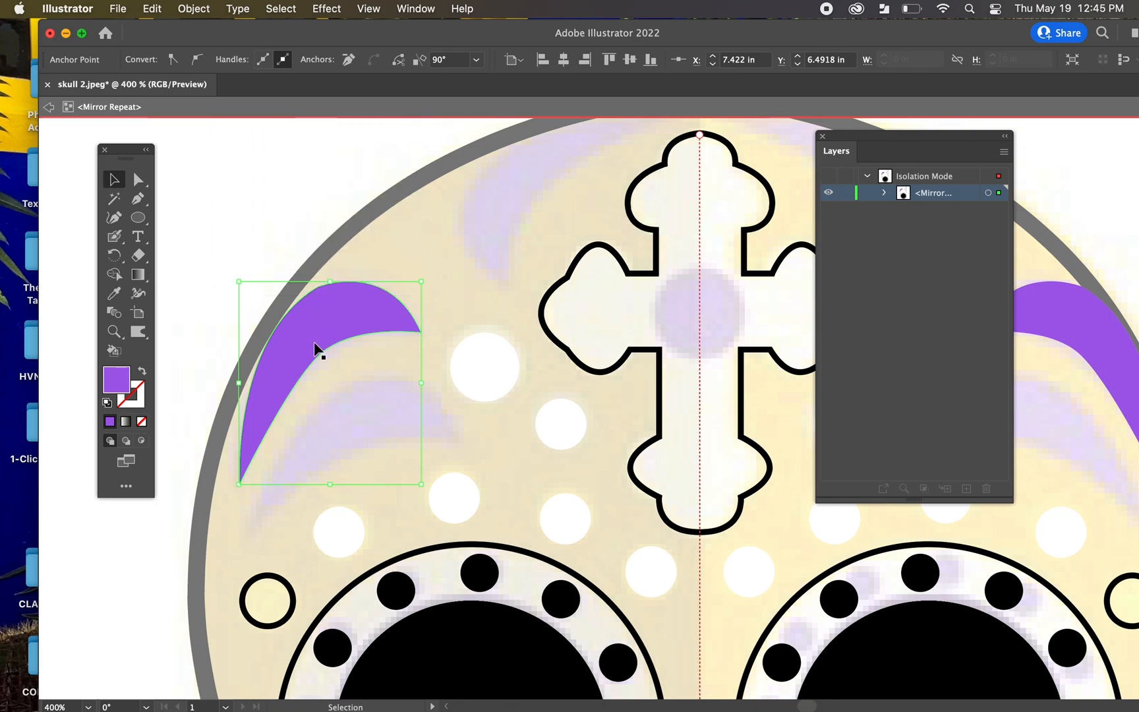
Step: Duplicate the purple leaf onto the pale leaf just below it and rotate the copy to match the reference
drag(318, 333, 325, 420)
drag(432, 361, 421, 412)
Step: Duplicate the lower purple leaf up beside the forehead cross and reflect the copy across the vertical axis
scroll(562, 391, up, 3)
scroll(562, 391, right, 3)
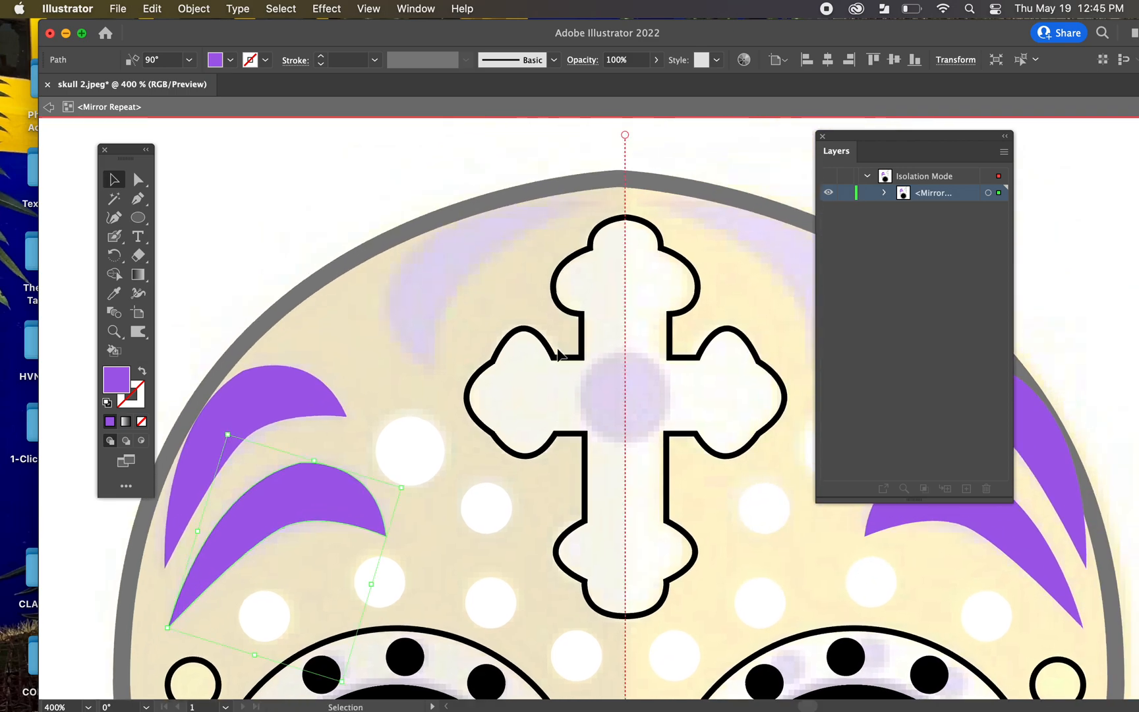
drag(314, 499, 468, 292)
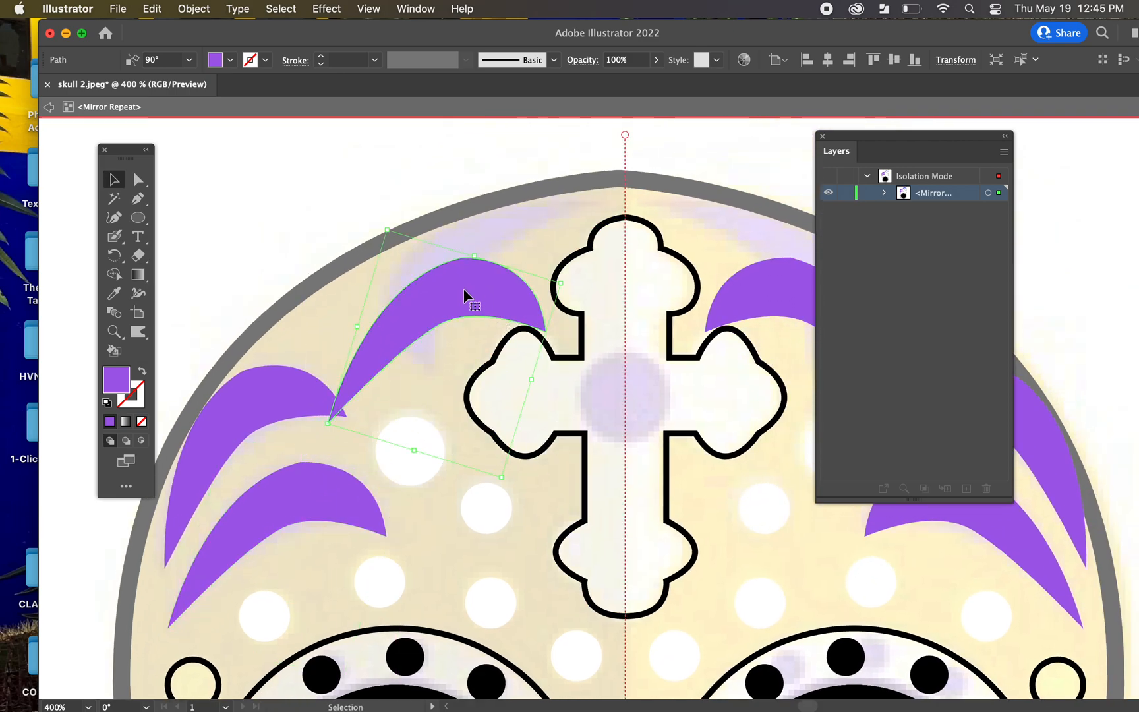
right_click(465, 295)
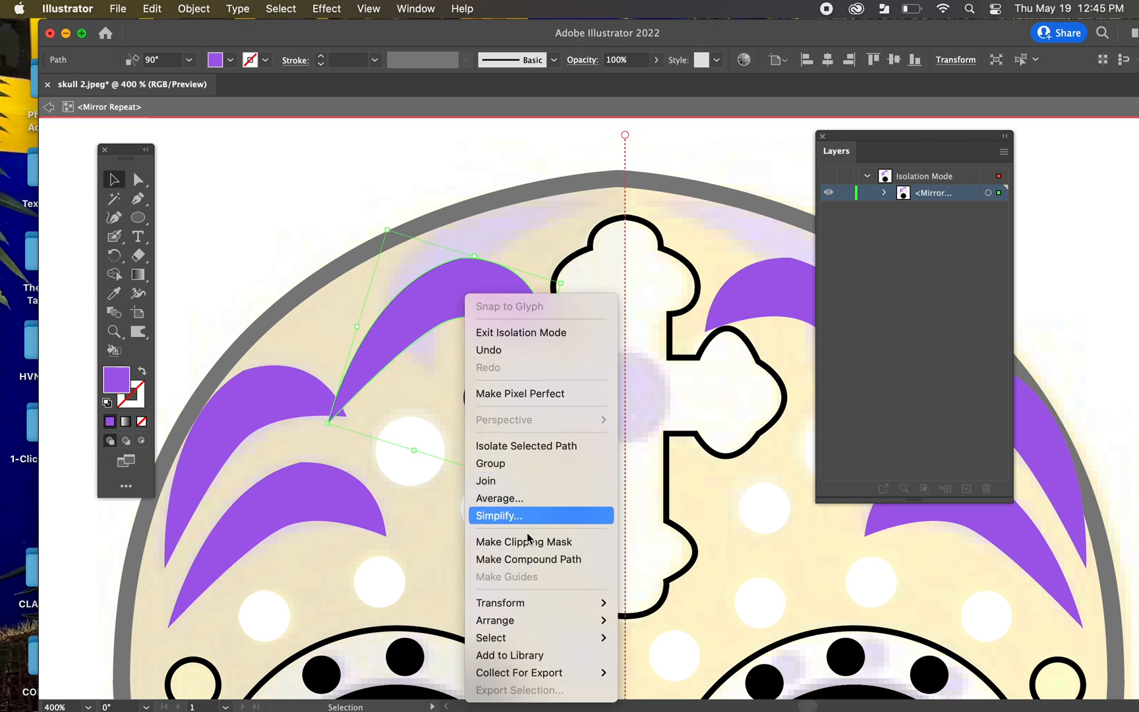
mouse_move(519, 609)
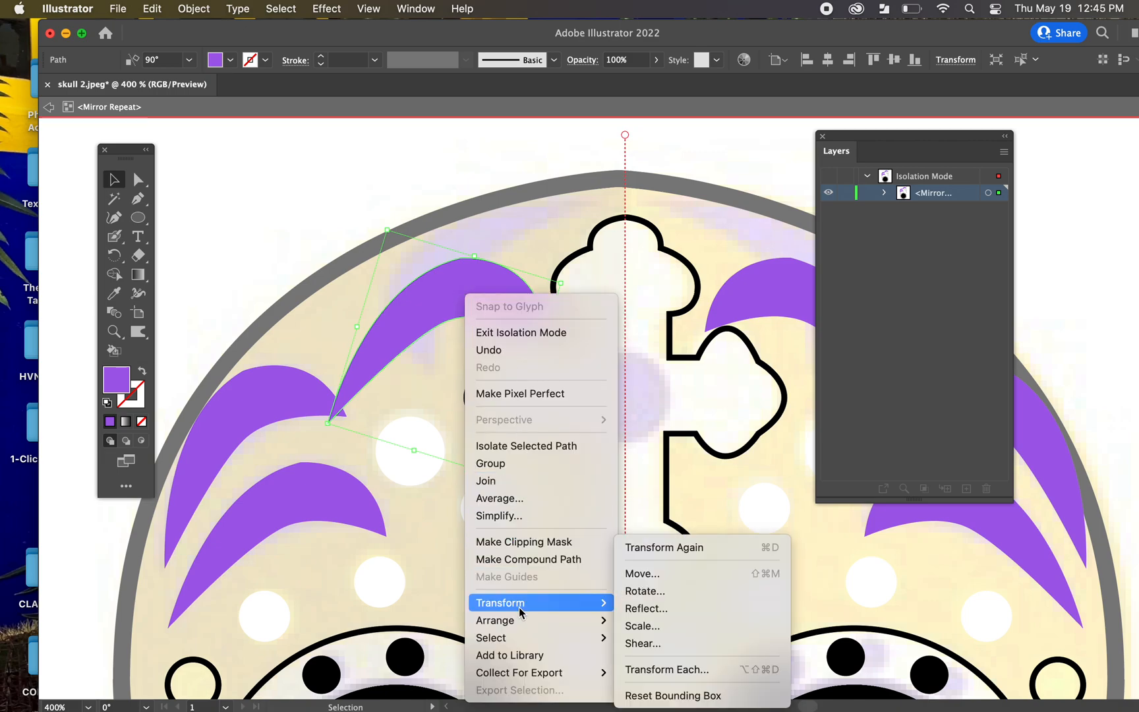
click(665, 611)
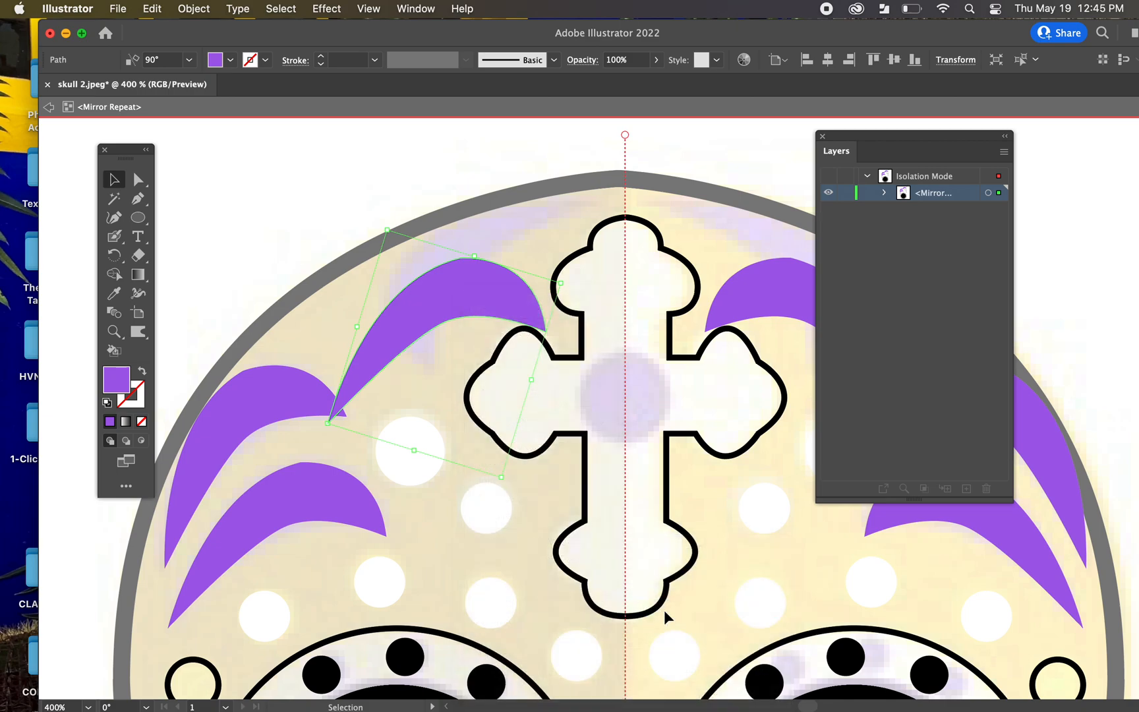
drag(495, 242, 668, 257)
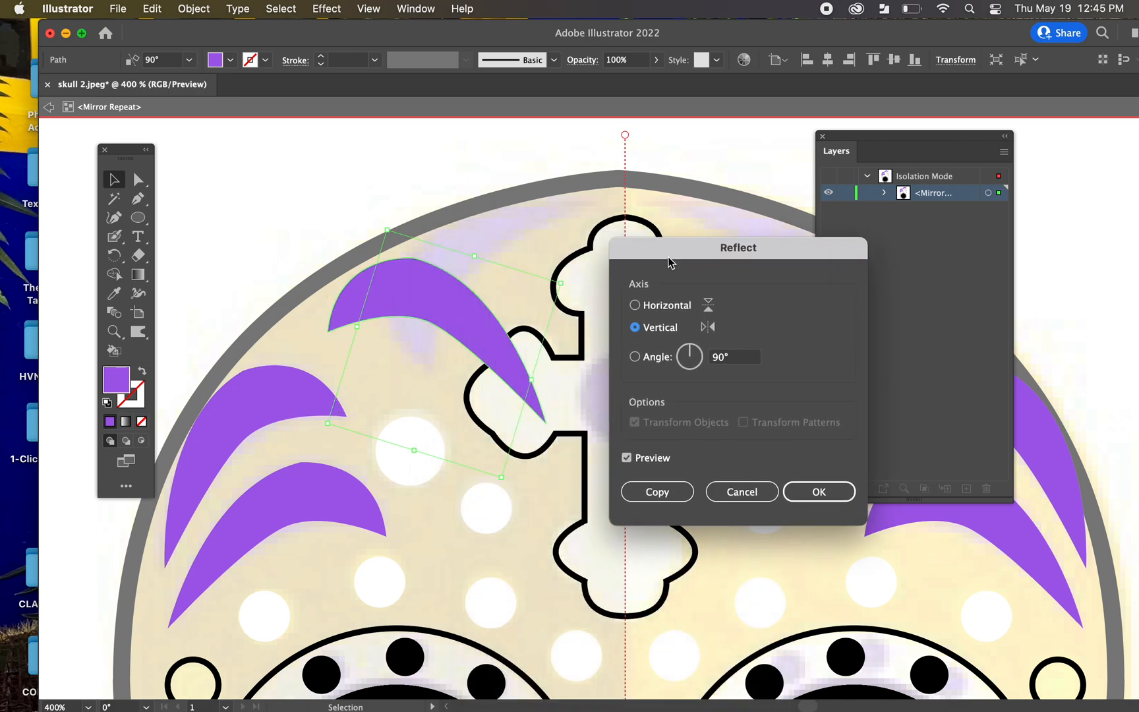
click(809, 496)
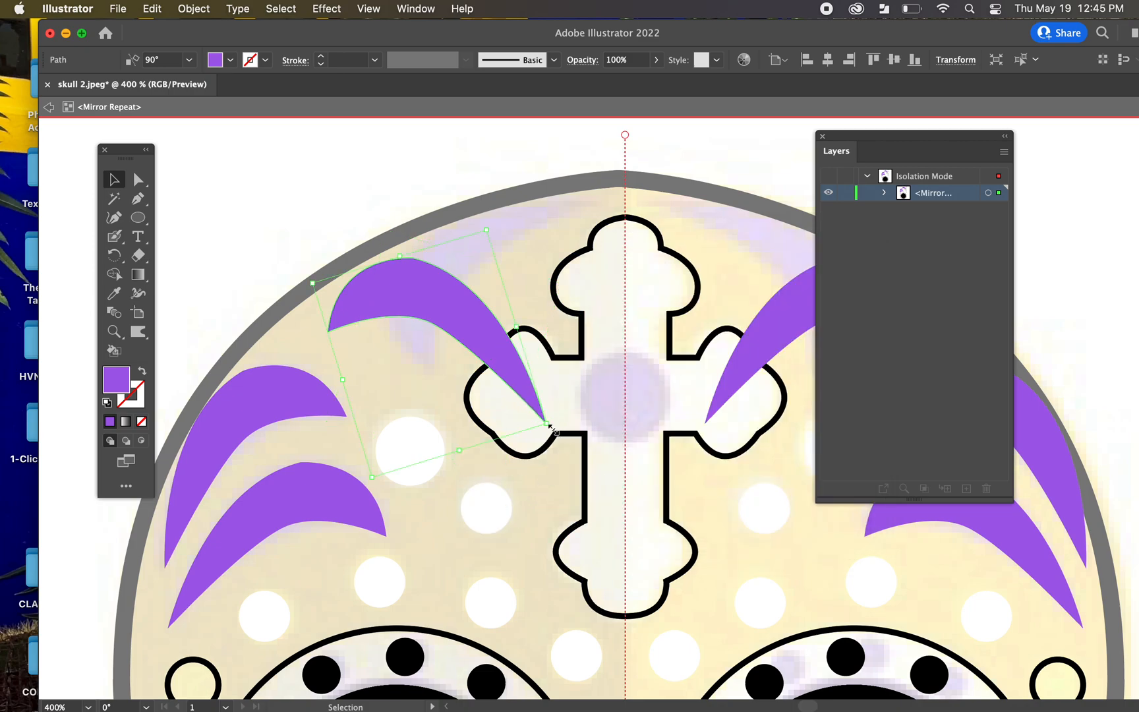
Step: Rotate and position the reflected leaf over the pale leaf left of the cross's top, and deselect it
drag(555, 429, 520, 241)
drag(390, 321, 451, 268)
drag(394, 409, 375, 404)
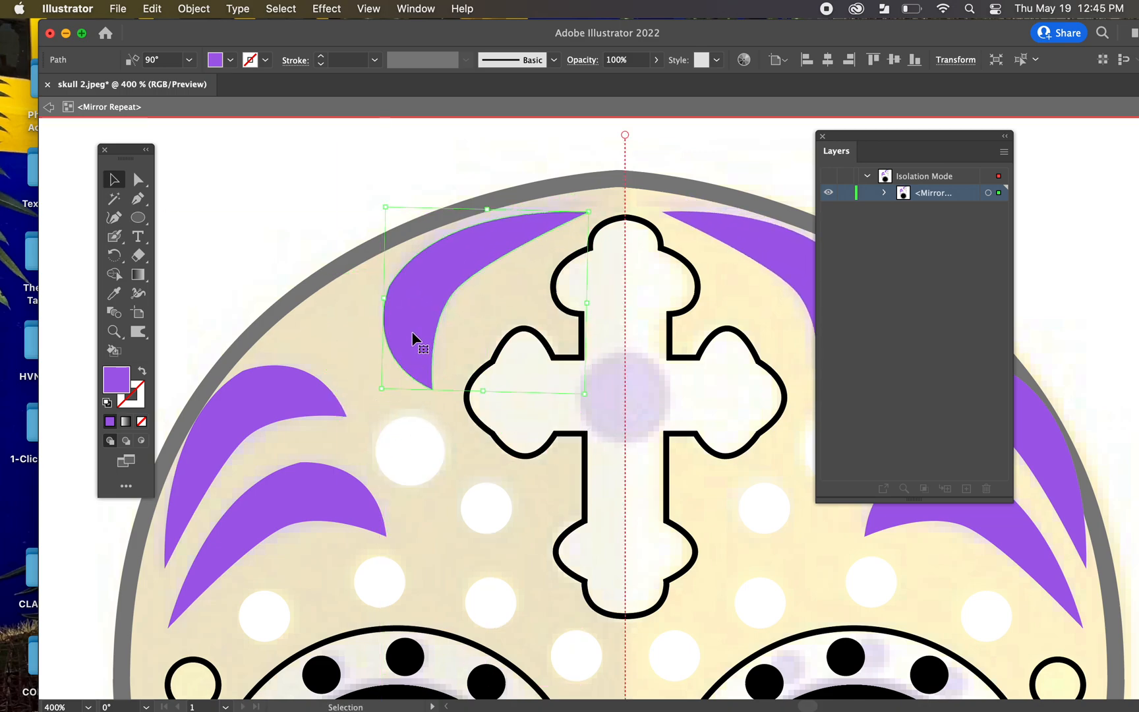
drag(413, 333, 413, 329)
click(529, 505)
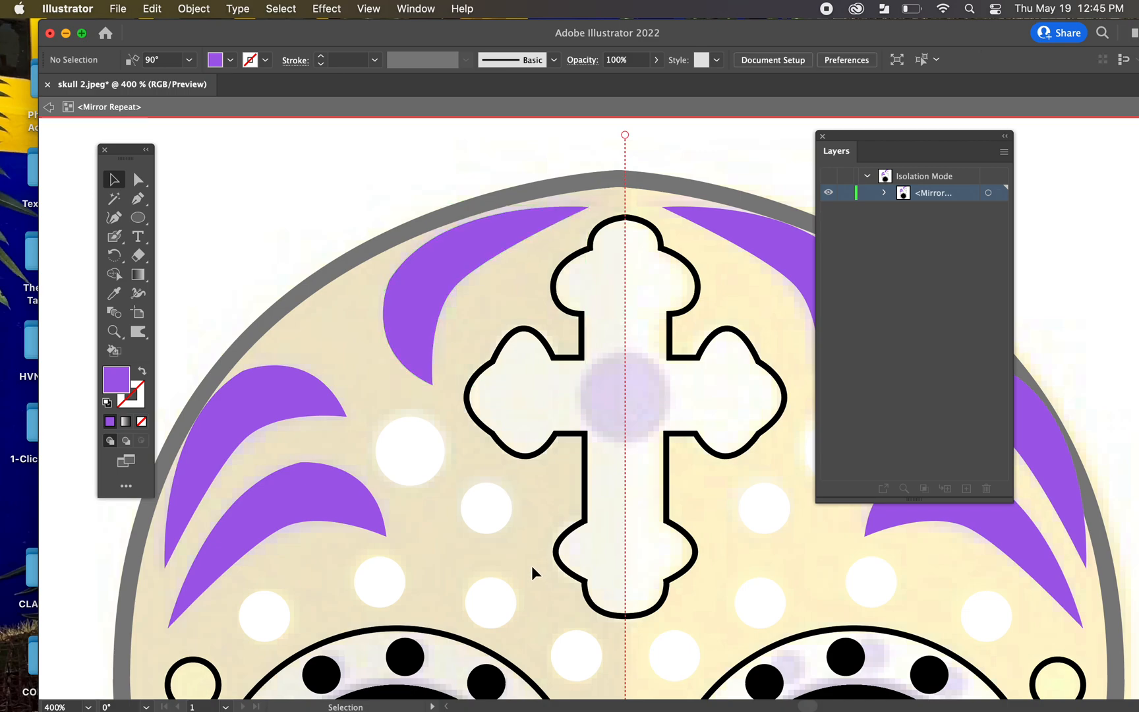
Step: With default white fill and black stroke, trace the nose's outer curve from its tip on the mirror axis to the lower left corner
drag(531, 572, 557, 315)
drag(572, 544, 508, 328)
drag(558, 468, 518, 423)
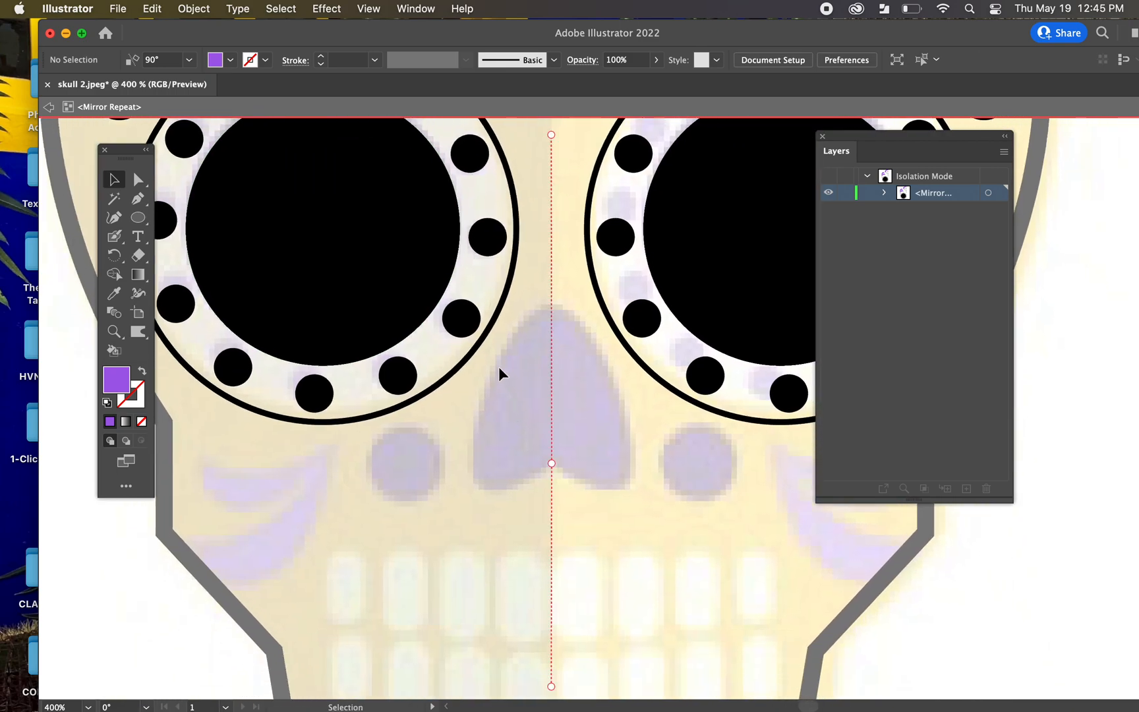
key(p)
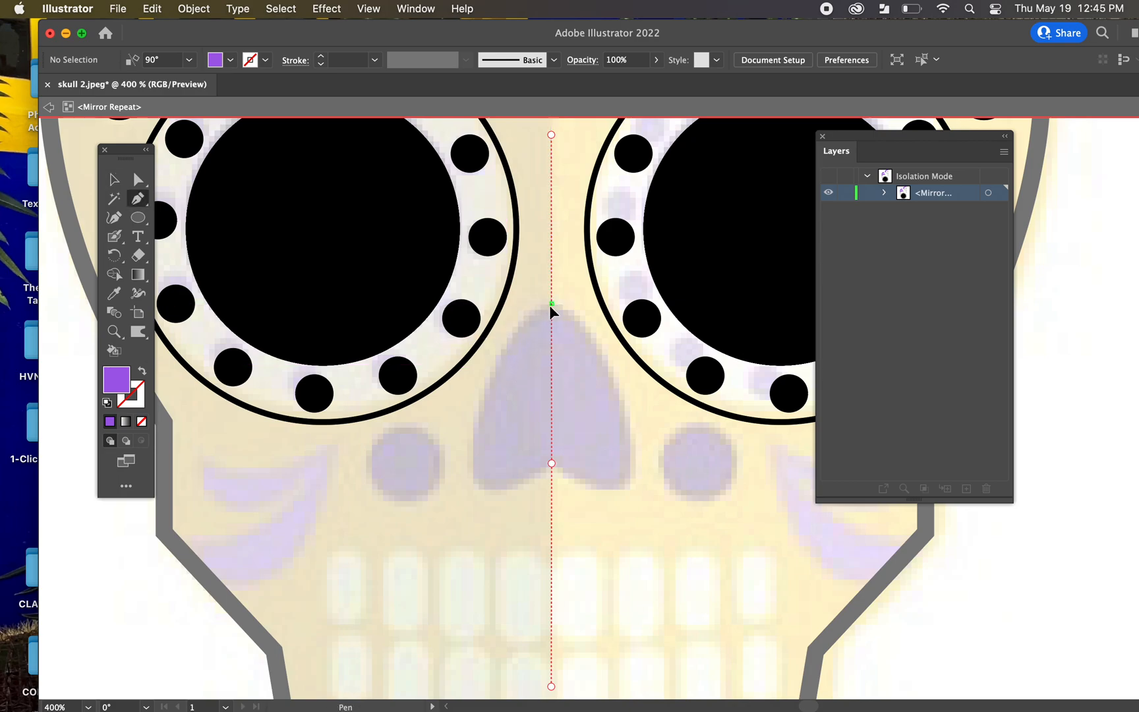
click(551, 305)
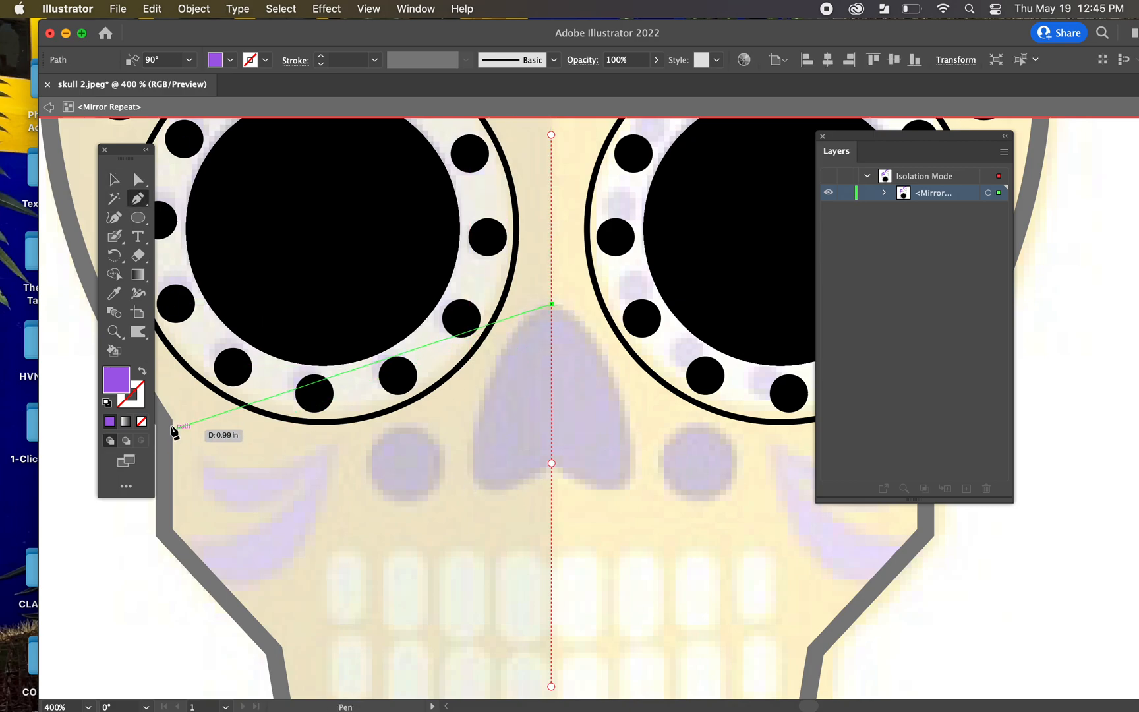
click(107, 403)
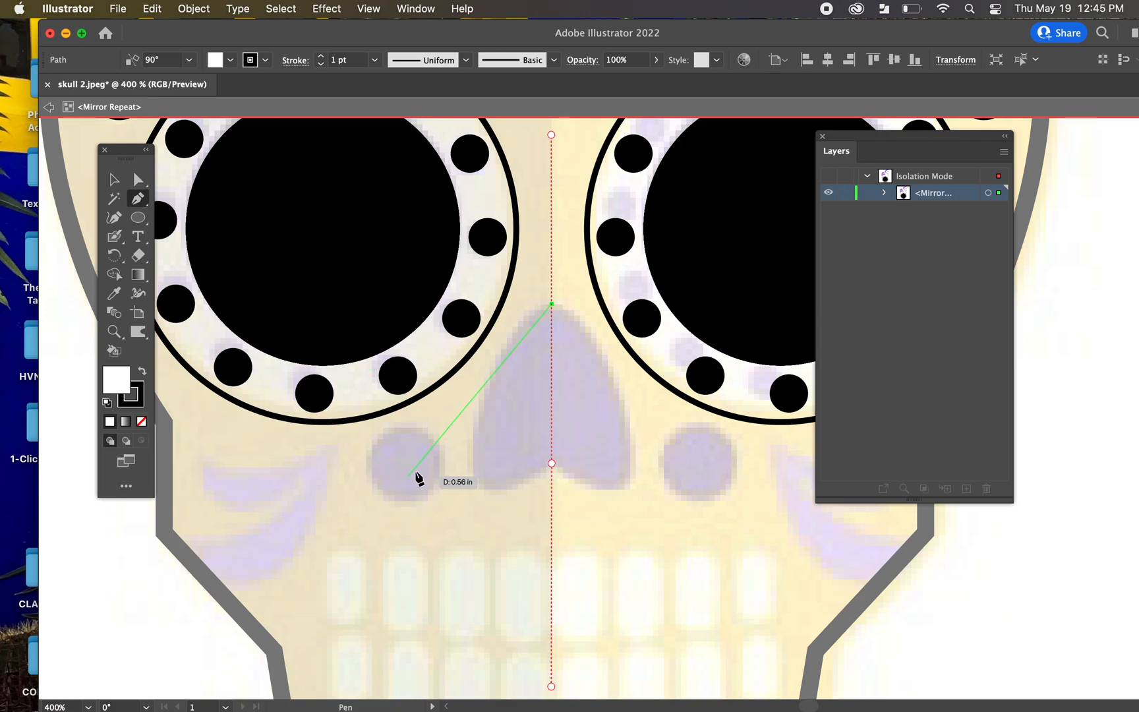
mouse_move(477, 476)
mouse_down()
mouse_move(499, 540)
mouse_move(492, 580)
mouse_up()
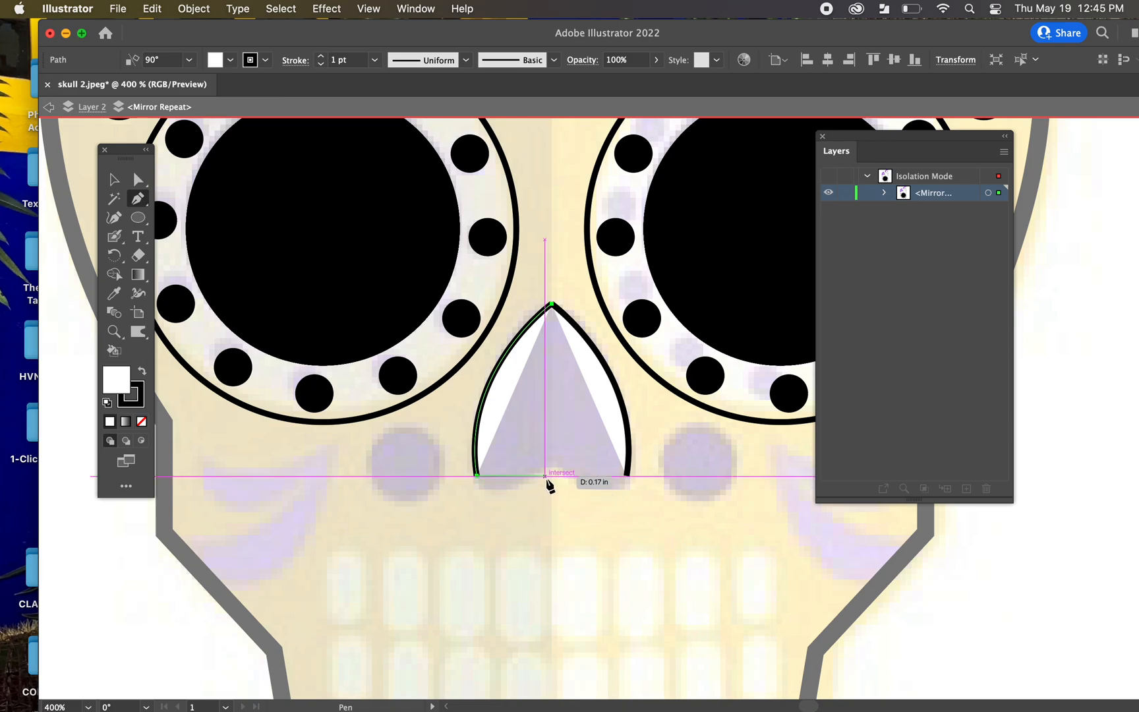
Step: Make the nose's lower left anchor a corner, curve the bottom edge inward, and move its end anchor onto the mirror axis
key(super+z)
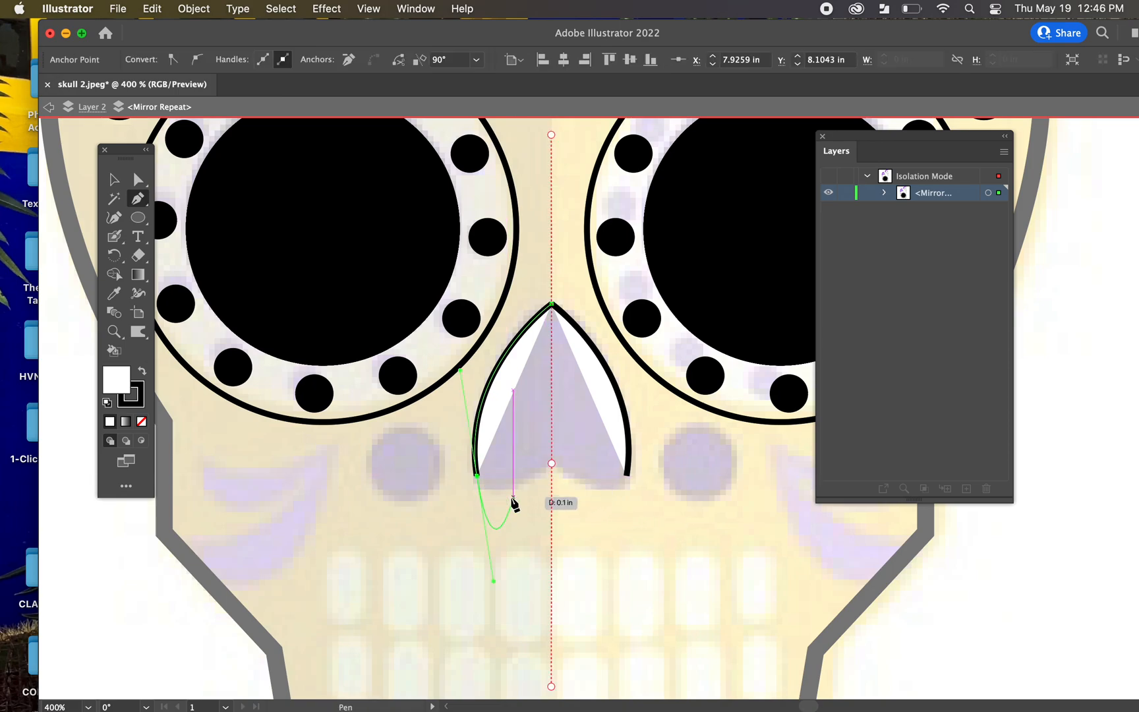
click(478, 479)
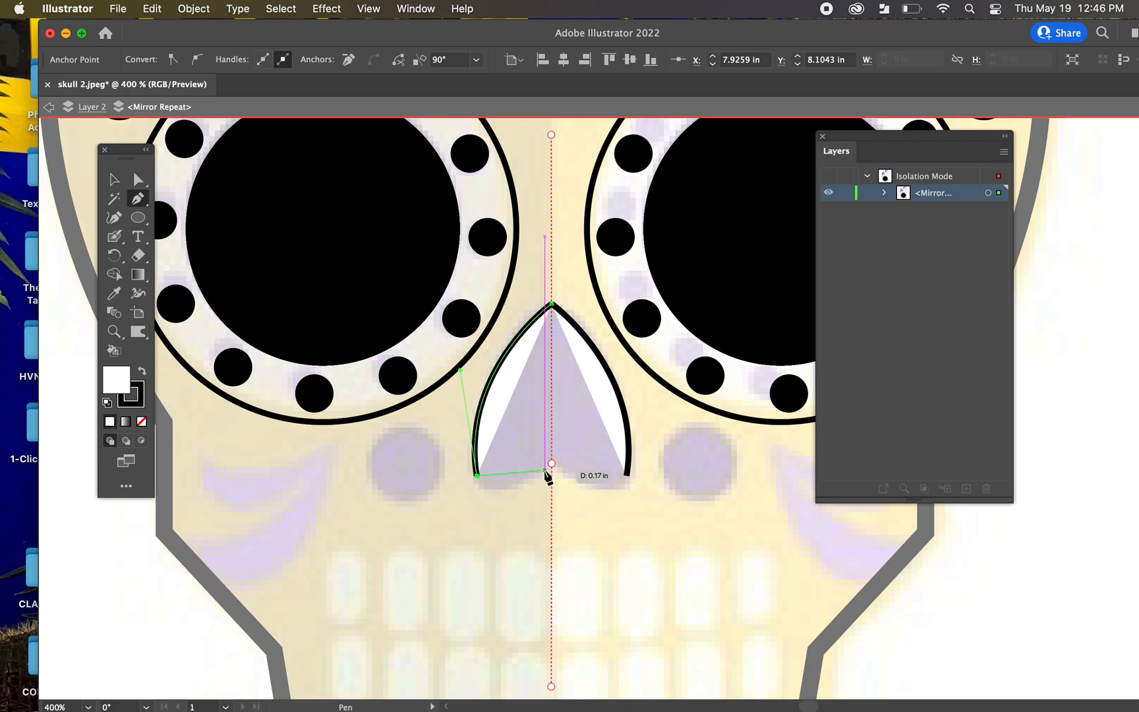
drag(549, 473, 594, 432)
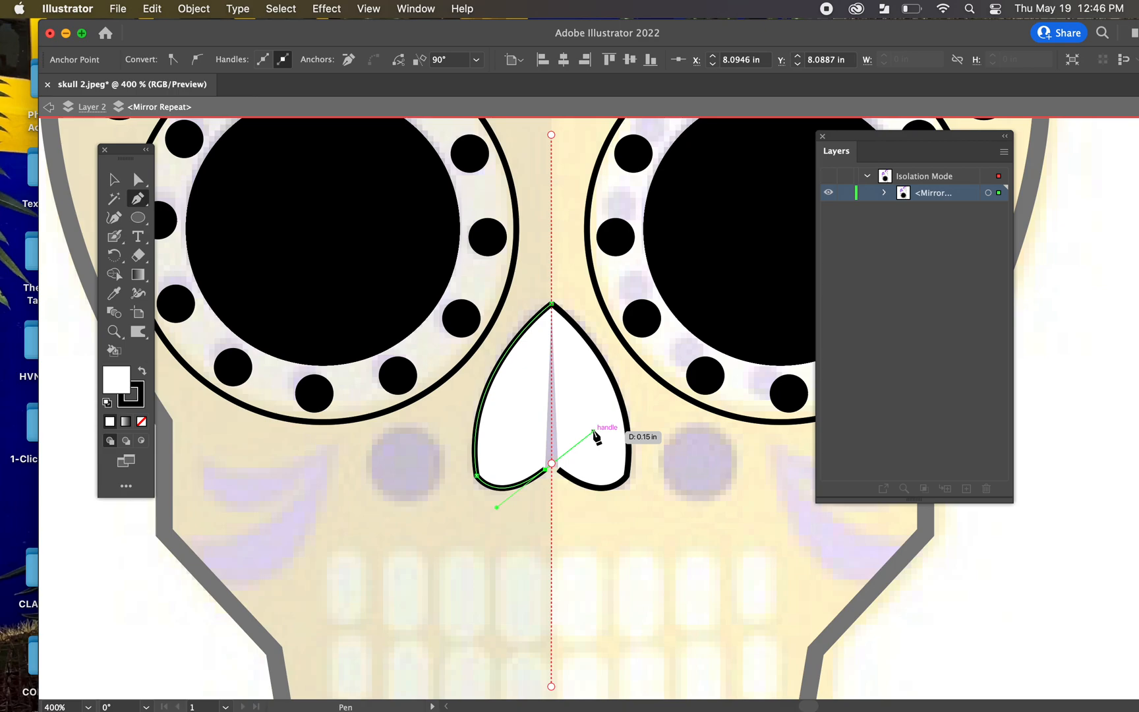
key(a)
drag(546, 475, 555, 466)
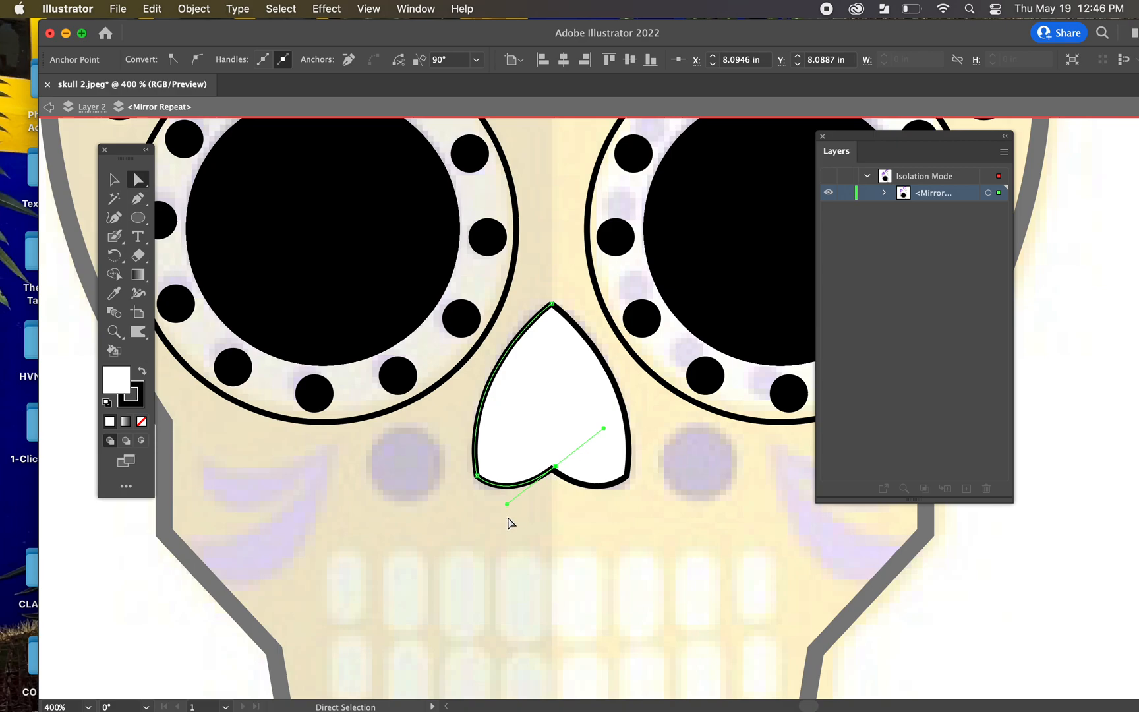
click(435, 531)
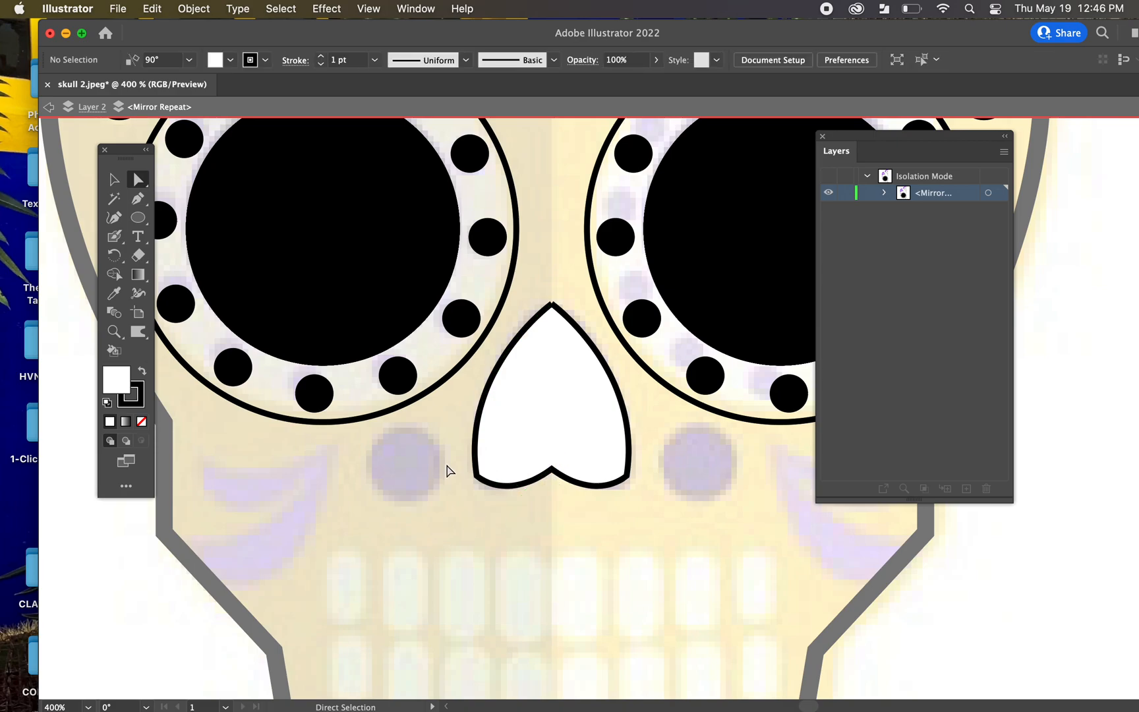
Step: Apply the purple leaf's fill and stroke settings to the nose with the Eyedropper
key(v)
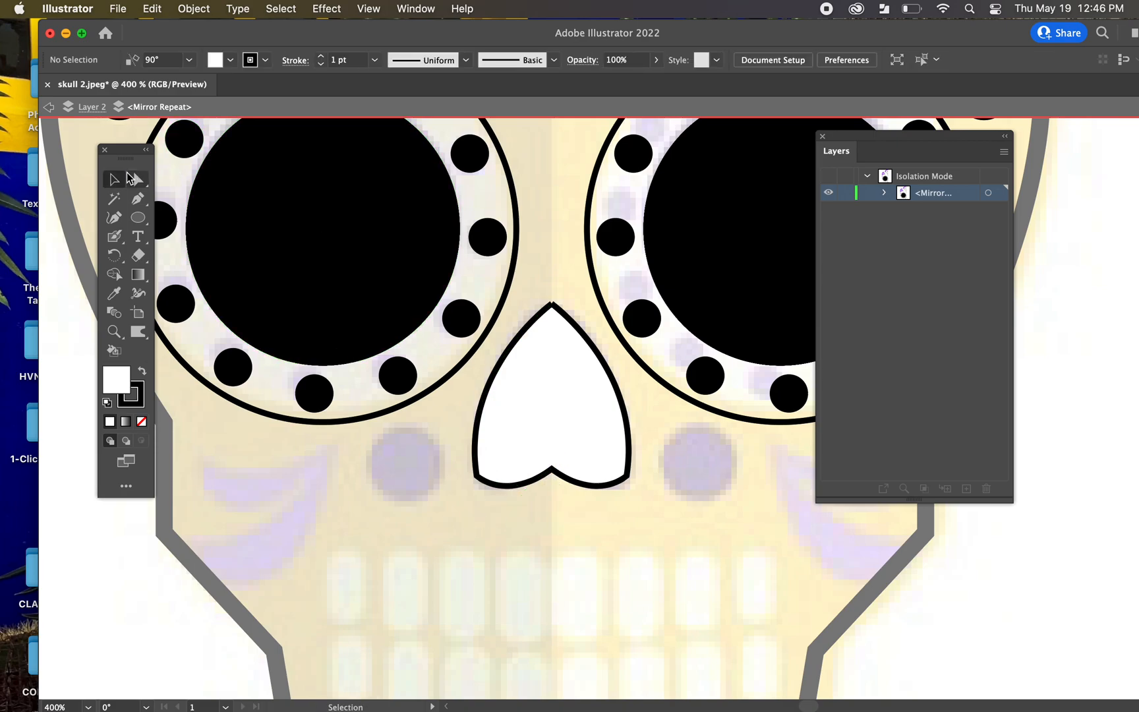
click(517, 434)
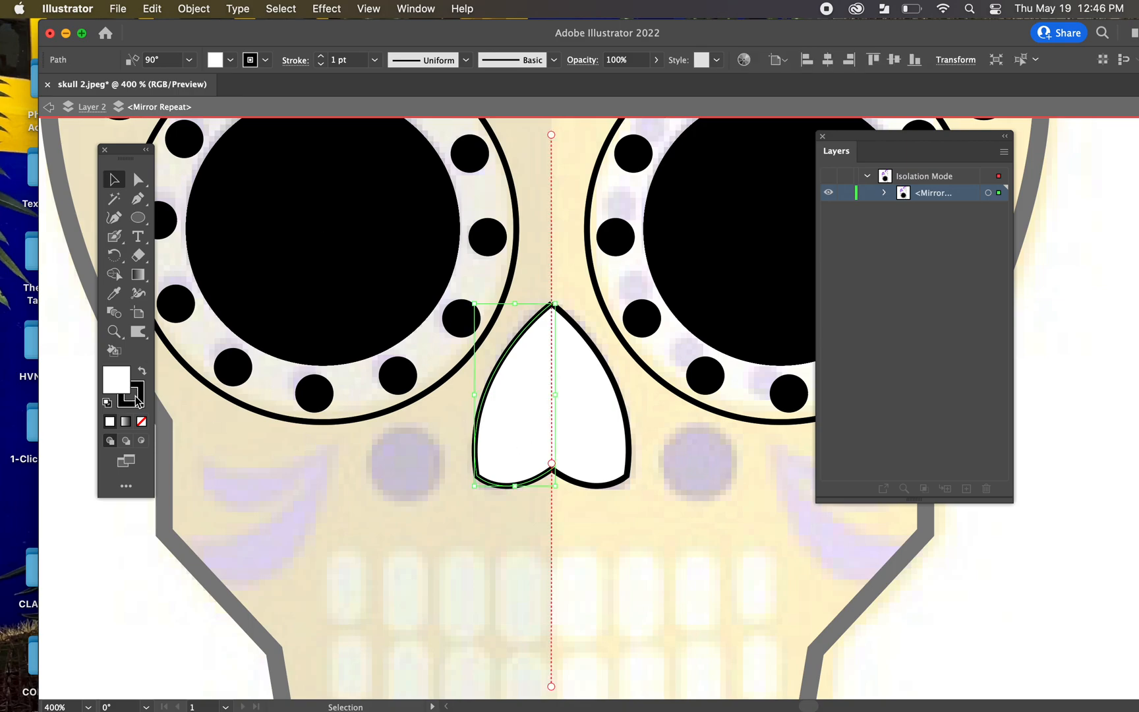
scroll(303, 457, up, 5)
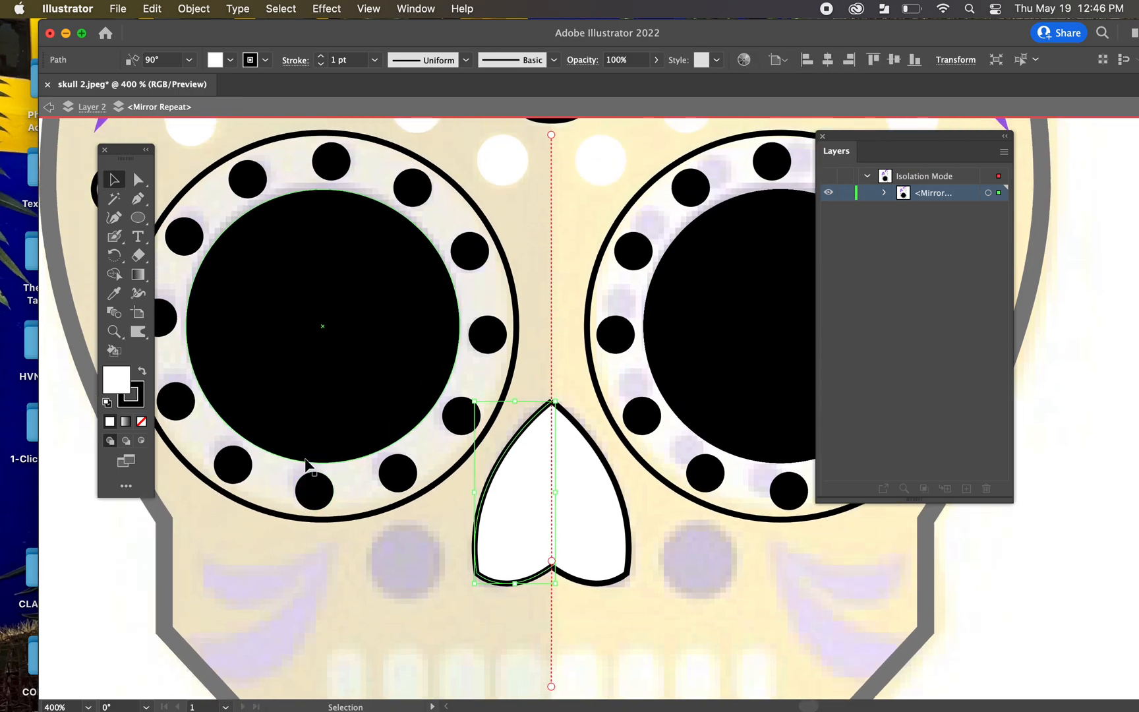
key(i)
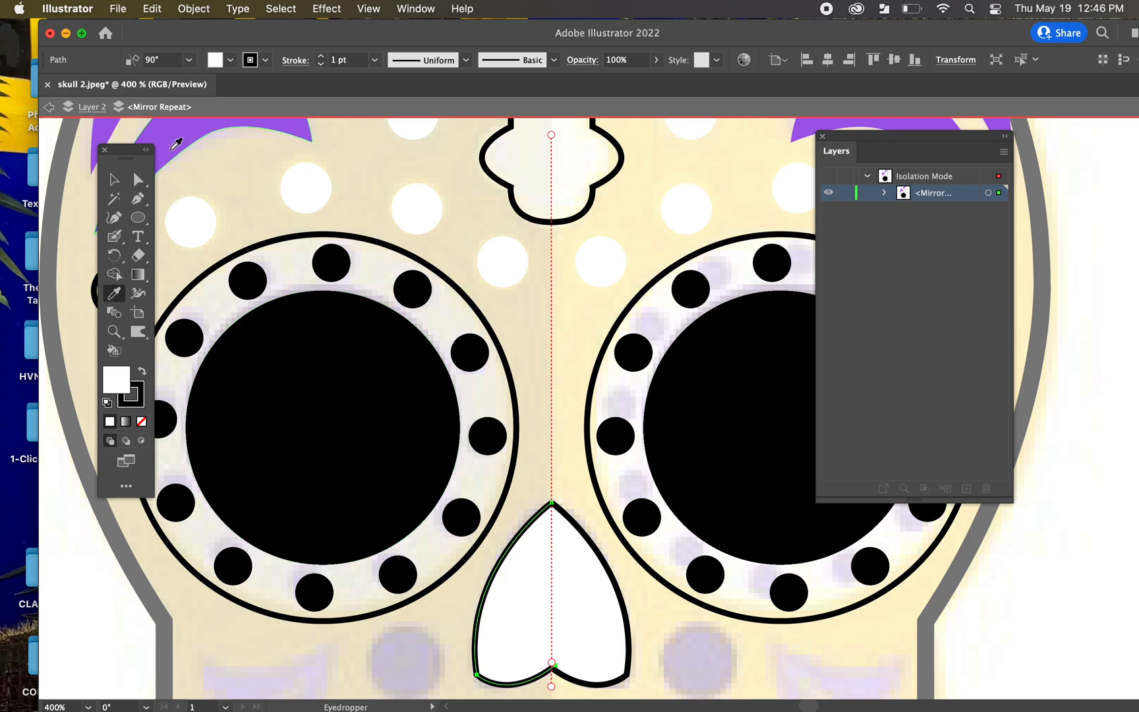
click(177, 131)
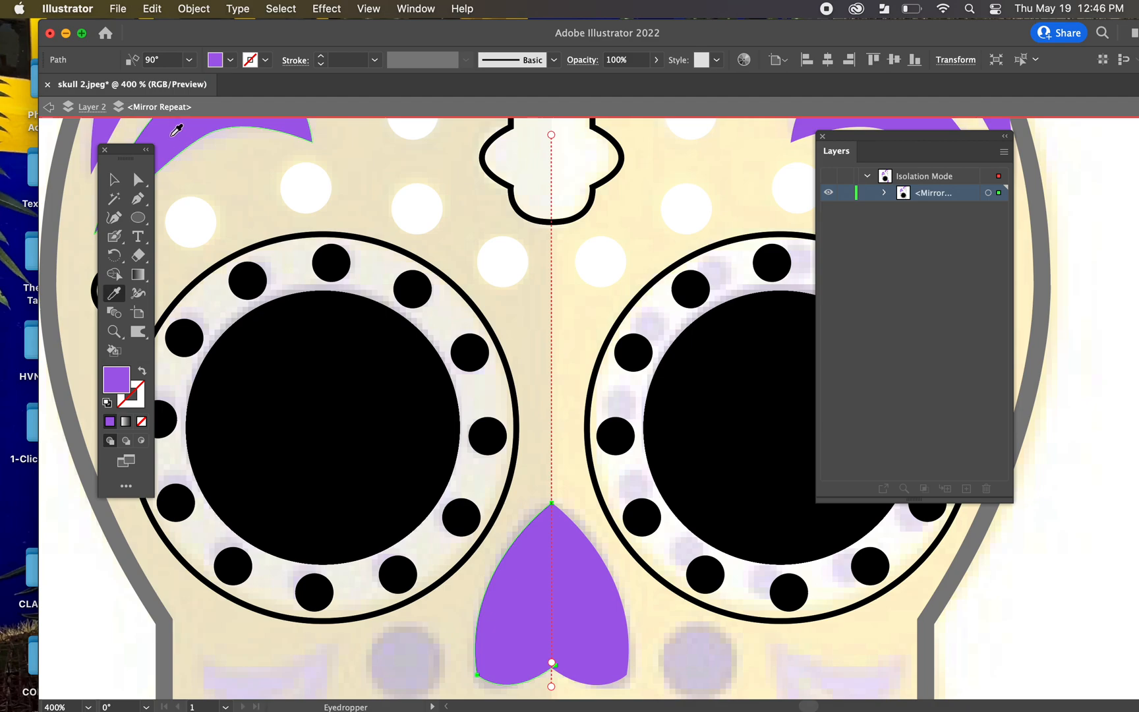
Step: Duplicate the white dot nearest the mirror axis above the left eye onto the pale purple circle left of the nose
scroll(236, 154, up, 2)
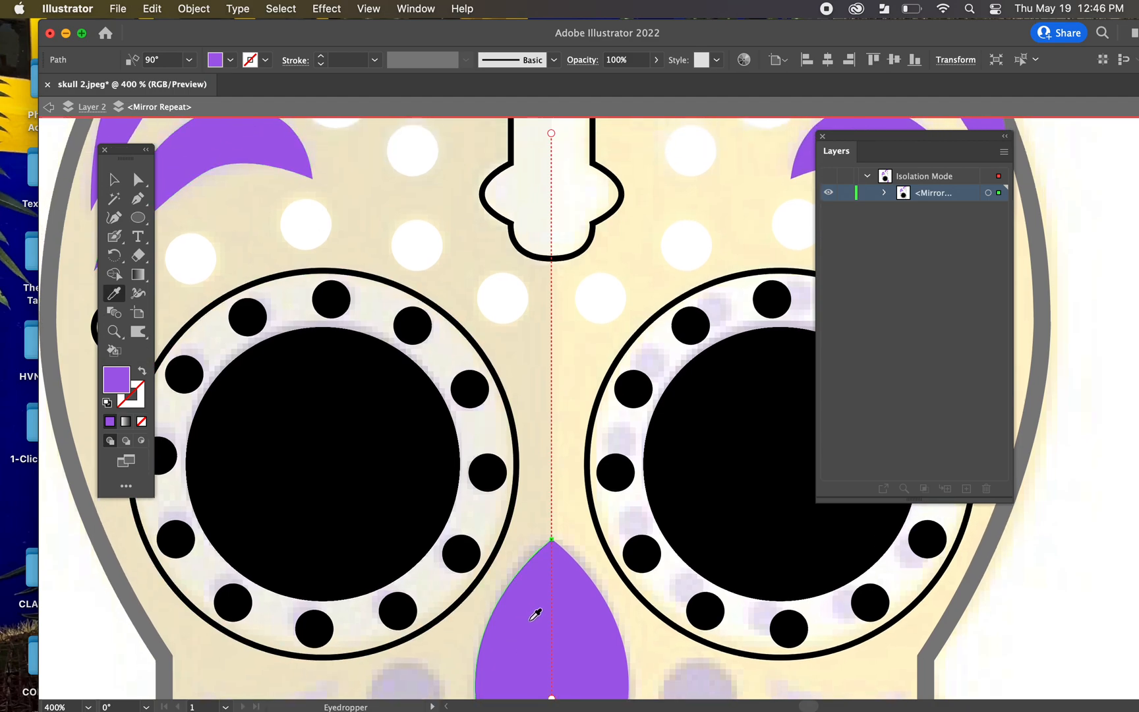
scroll(529, 607, down, 2)
click(113, 178)
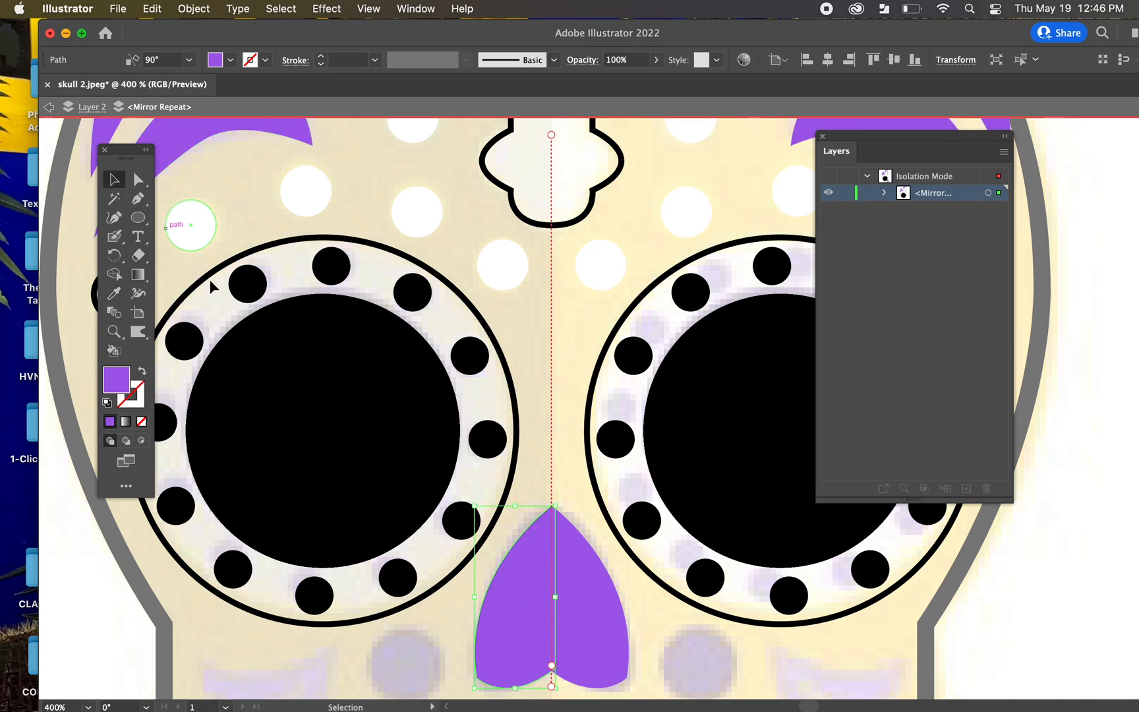
scroll(294, 443, down, 8)
click(356, 582)
drag(352, 578, 353, 674)
click(504, 225)
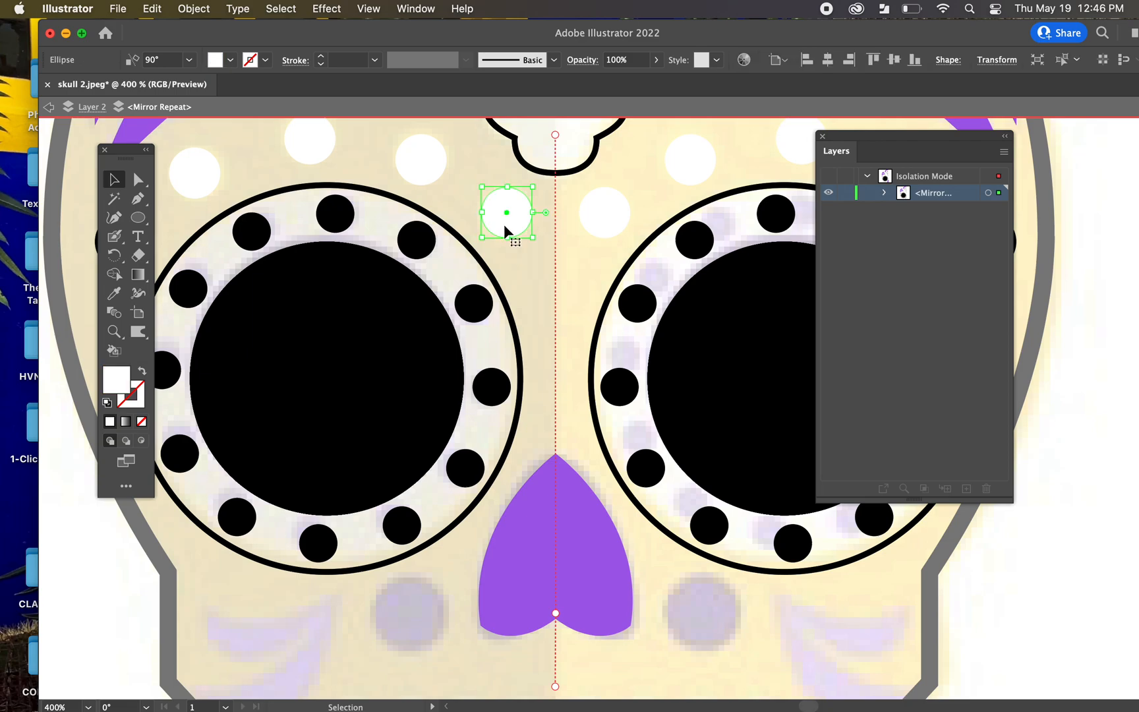
drag(504, 229, 407, 627)
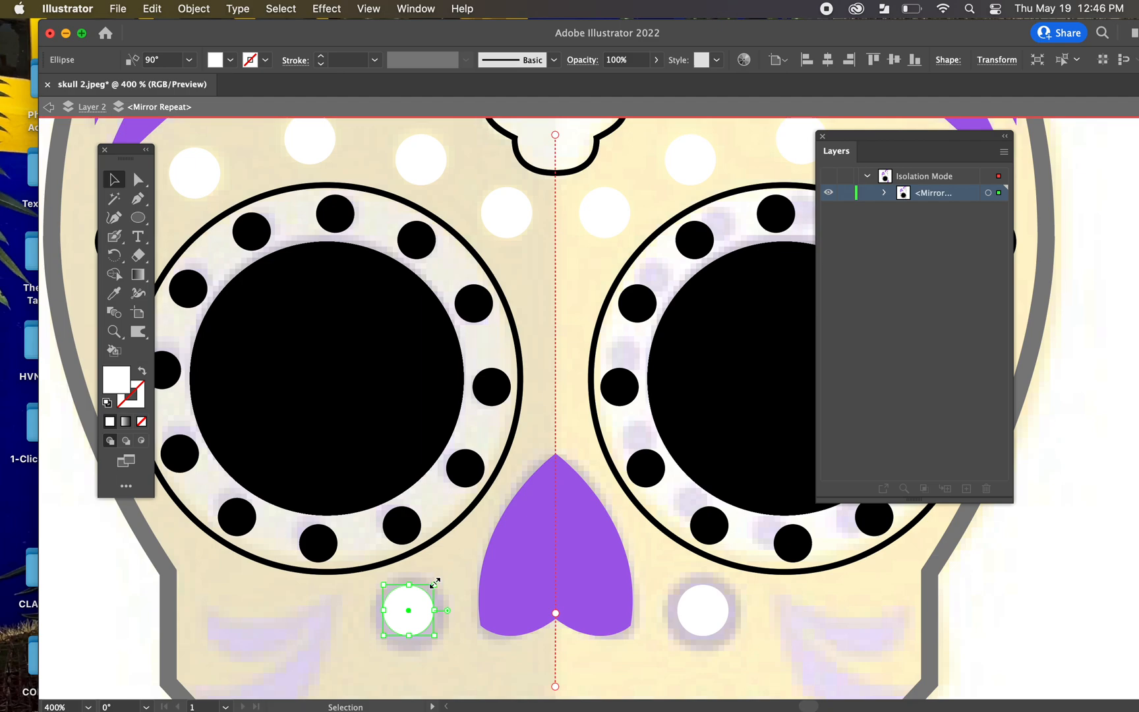
Step: Enlarge the copied dot to cover the cheek circle and give it the nose's purple by sampling with the Eyedropper
drag(435, 583, 447, 572)
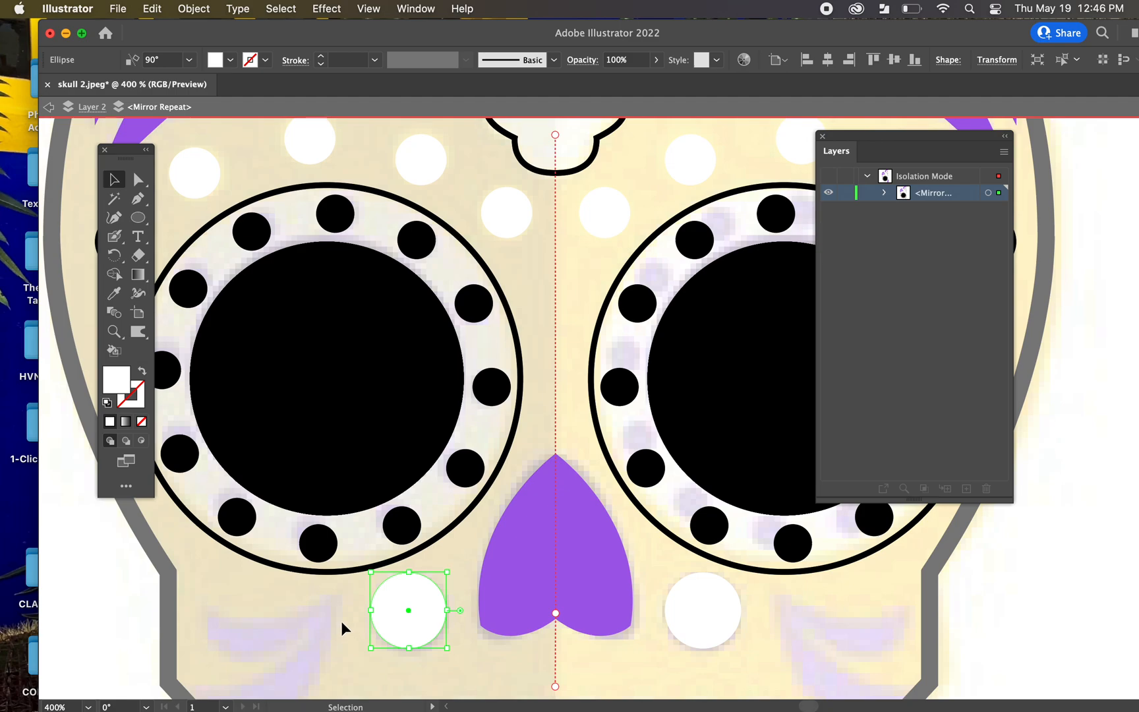
key(i)
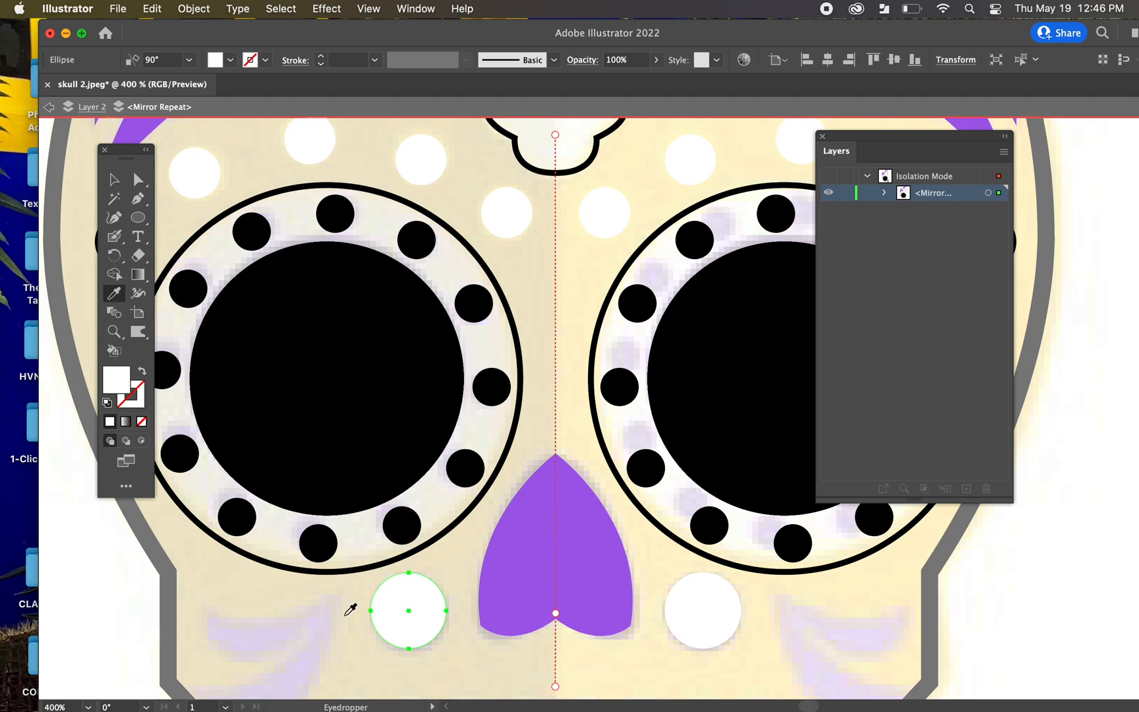
click(507, 571)
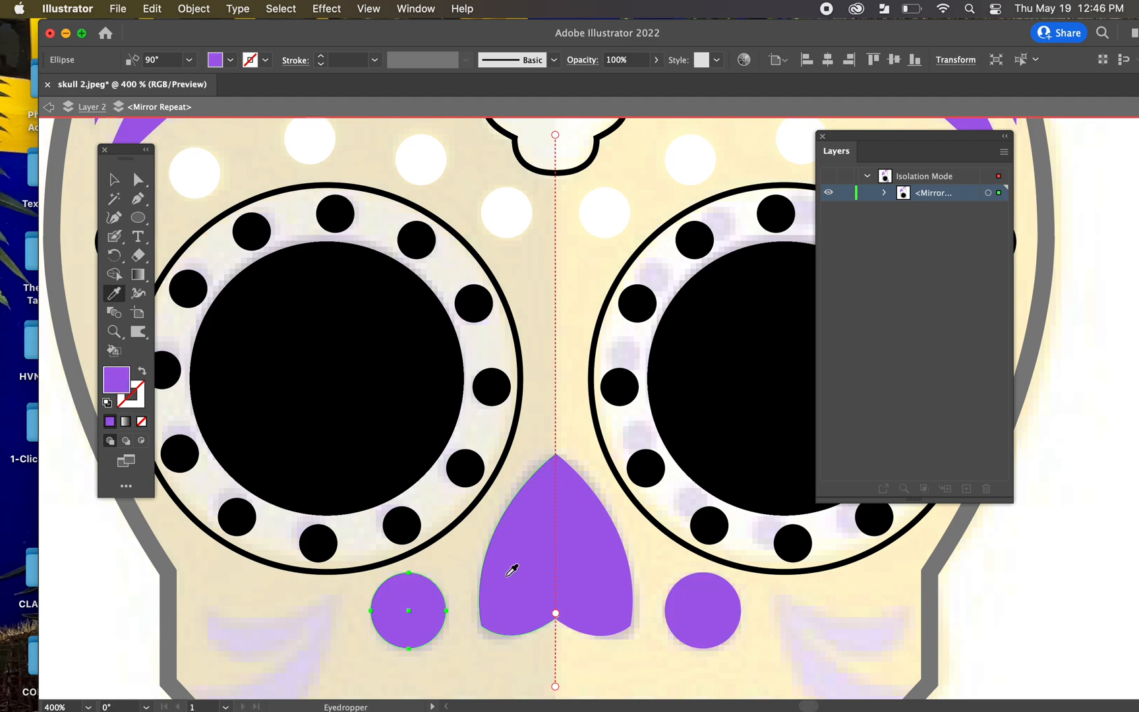
Step: Start a Pen path with no fill and a purple stroke, curving along the left cheek shape's outer edge from the jaw outline to its upper tip
click(114, 180)
click(219, 612)
key(space)
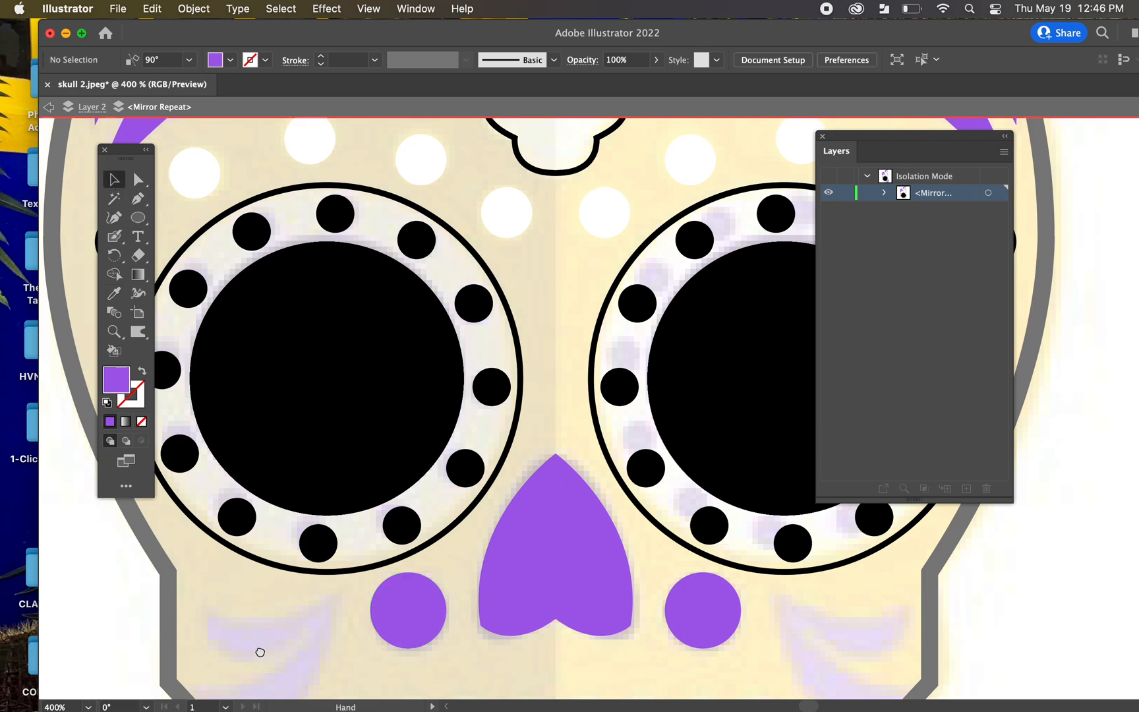
drag(259, 655, 283, 490)
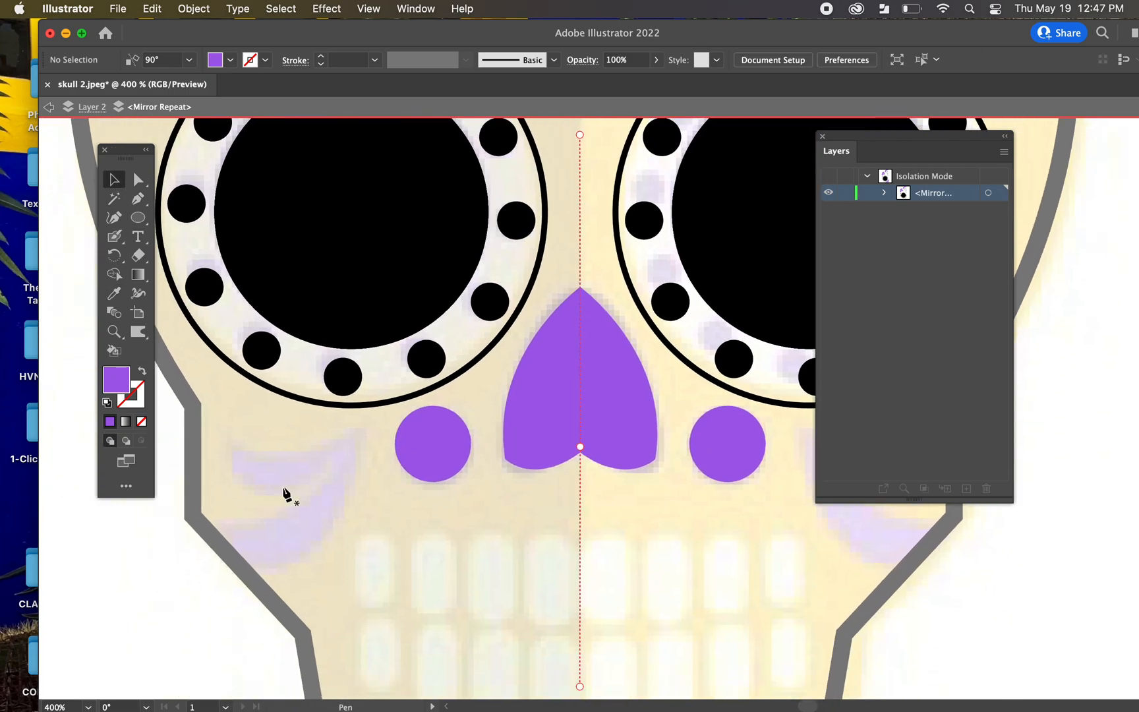
key(p)
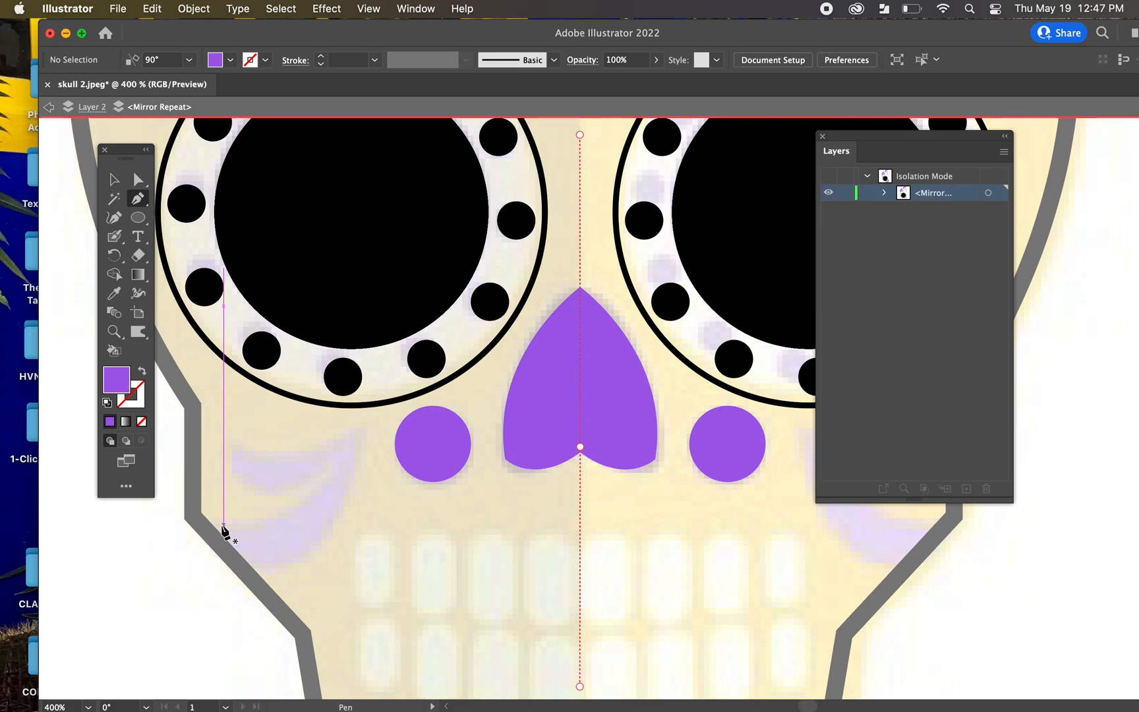
click(140, 373)
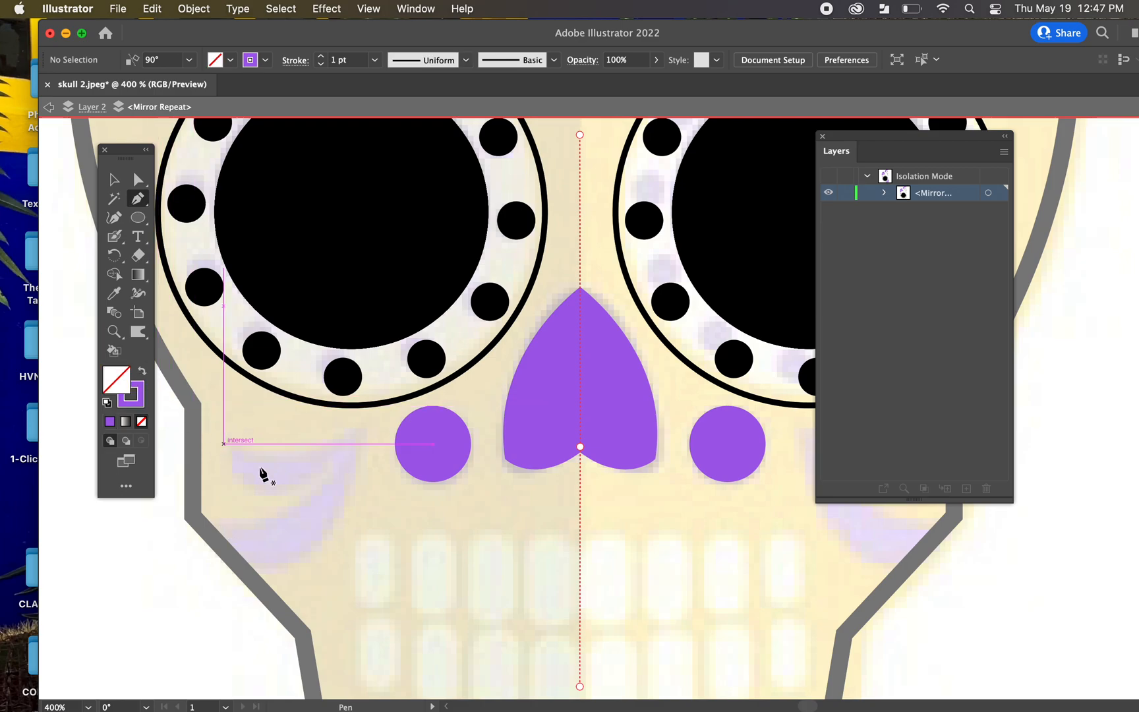
click(252, 566)
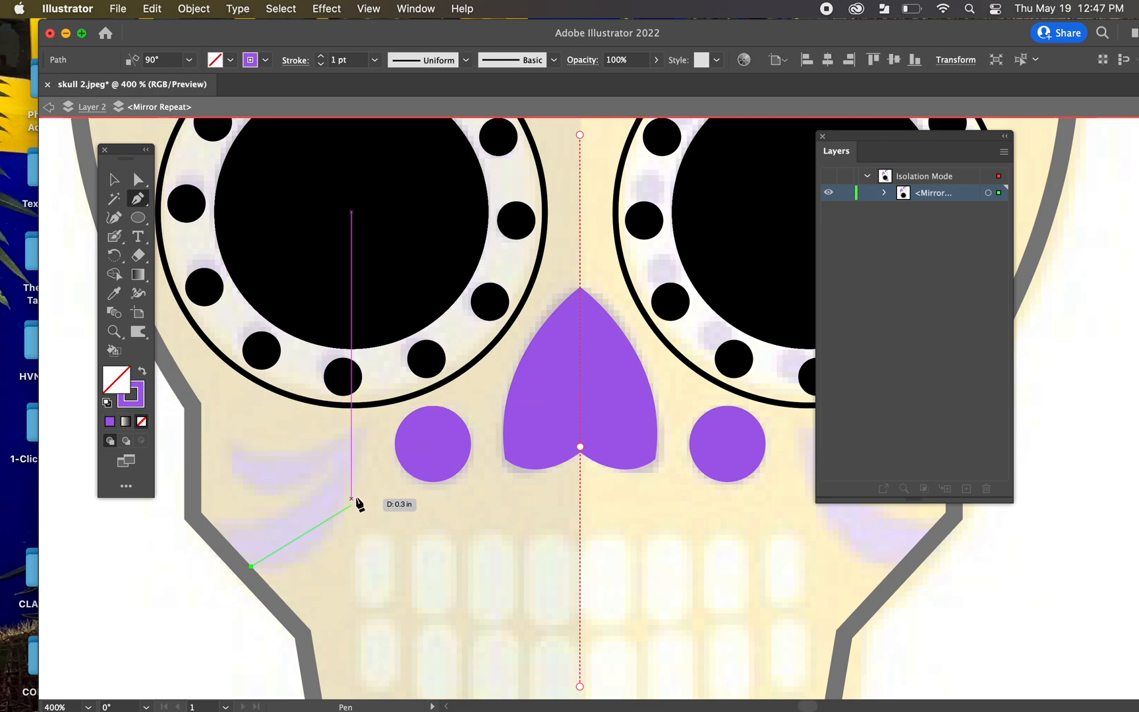
mouse_move(362, 434)
mouse_down()
mouse_move(342, 339)
mouse_move(374, 322)
mouse_move(354, 313)
mouse_up()
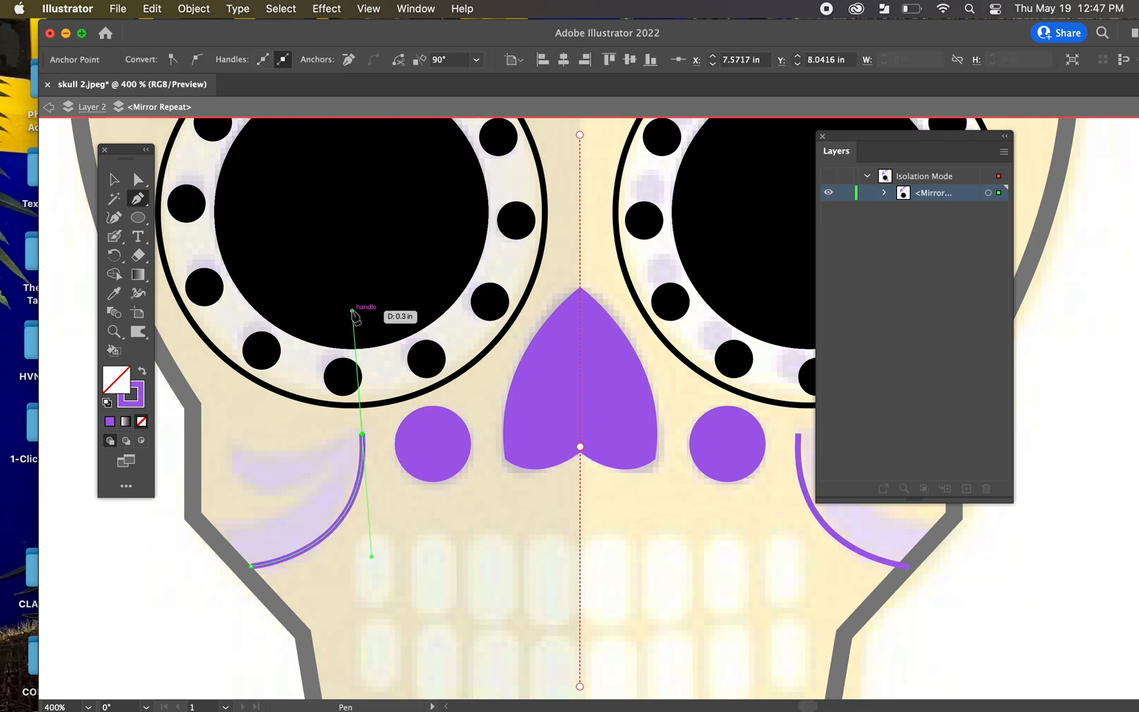
Step: Trace the cheek shape's upper leaf and lower inner edge with the Pen tool, closing the path on the jaw outline
mouse_move(363, 436)
mouse_down()
mouse_move(302, 460)
mouse_move(270, 456)
mouse_move(237, 476)
mouse_move(255, 491)
mouse_up()
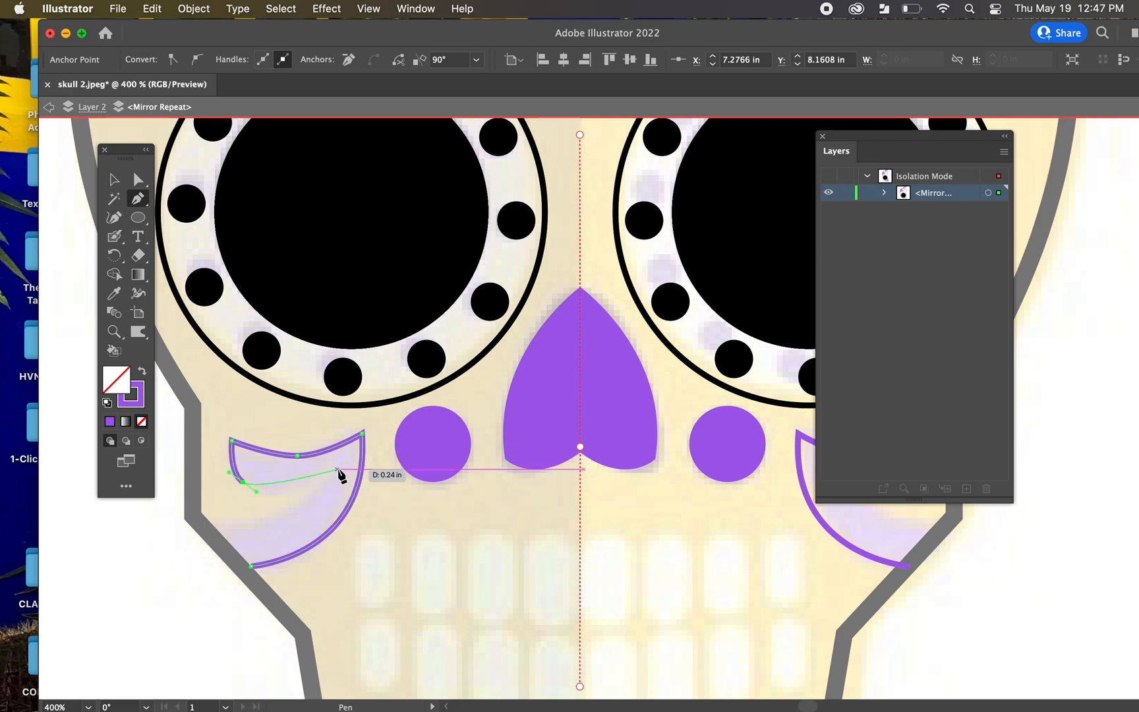
mouse_move(374, 424)
mouse_down()
mouse_move(414, 416)
mouse_move(403, 412)
mouse_up()
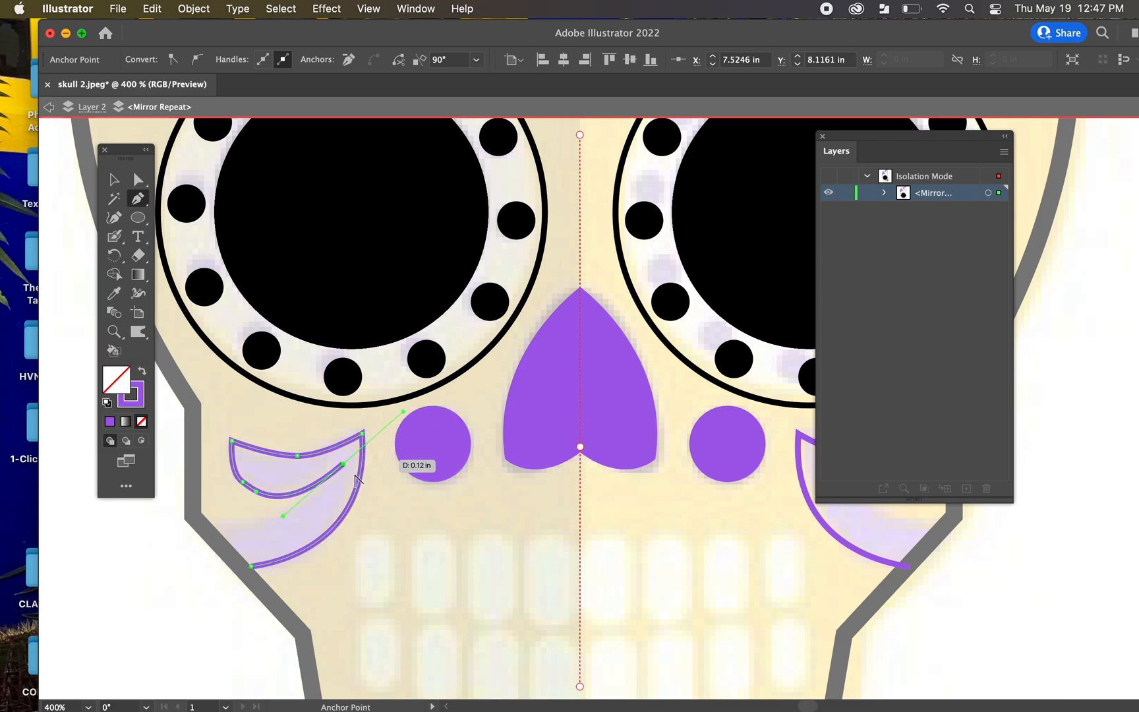
click(343, 465)
click(284, 519)
key(Escape)
click(214, 527)
click(252, 566)
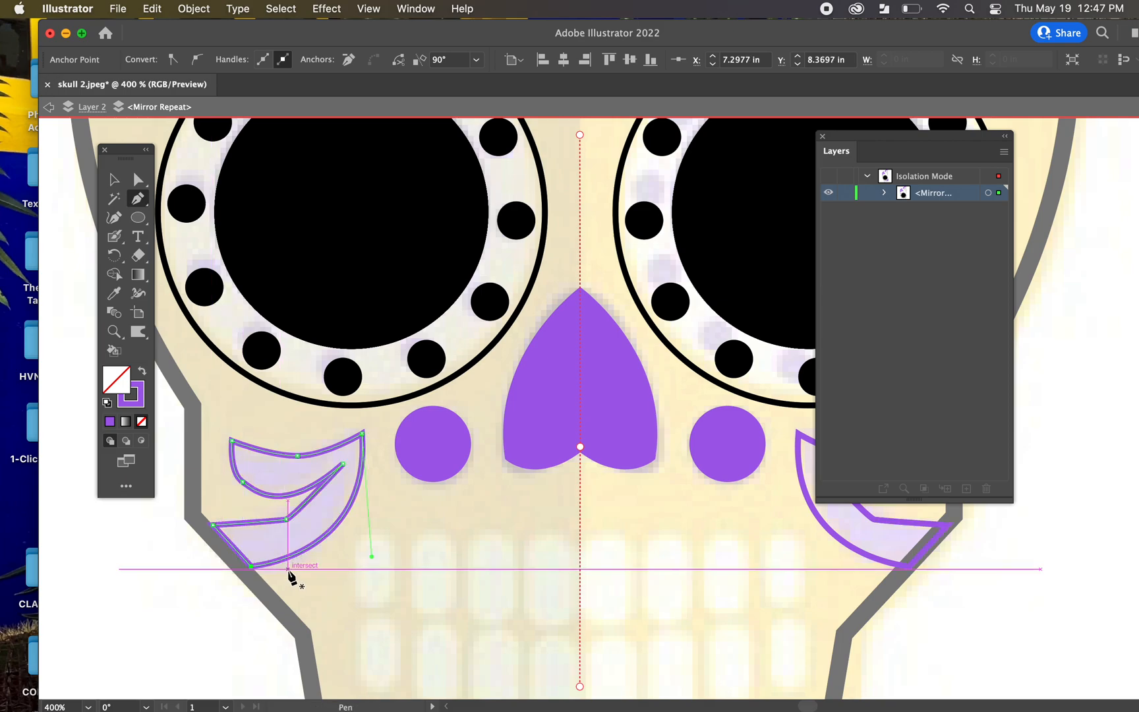
Step: Apply the purple cheek circle's fill and stroke settings to the traced cheek shape with the Eyedropper, and deselect it
key(i)
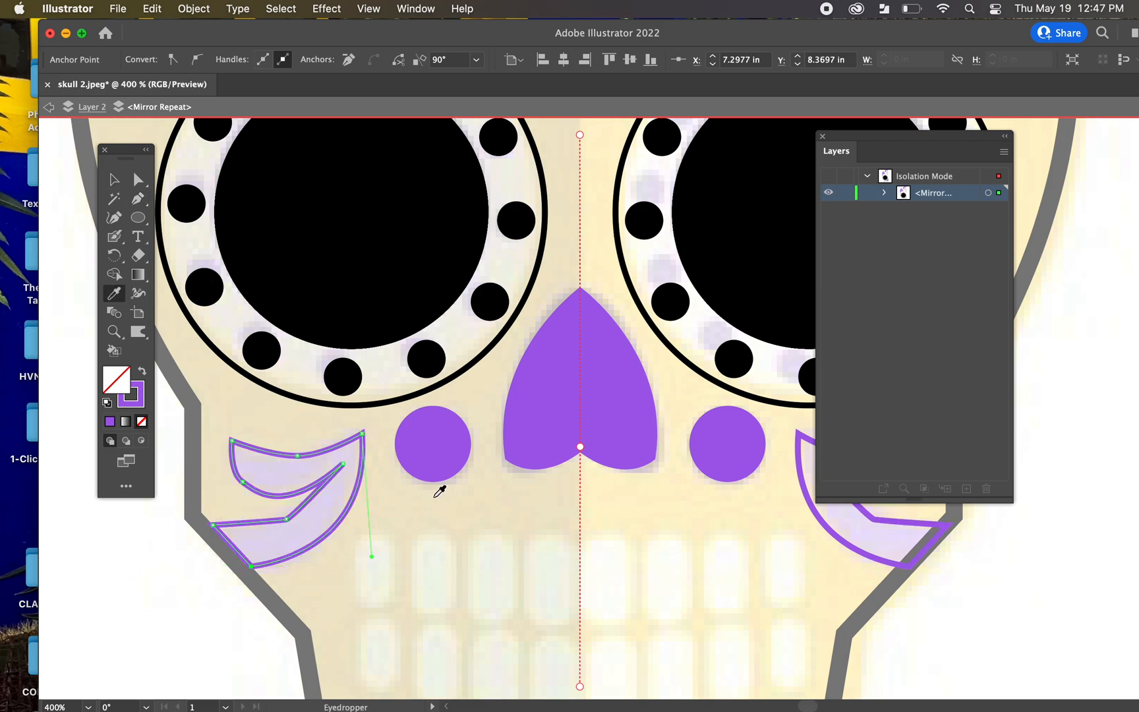
click(434, 453)
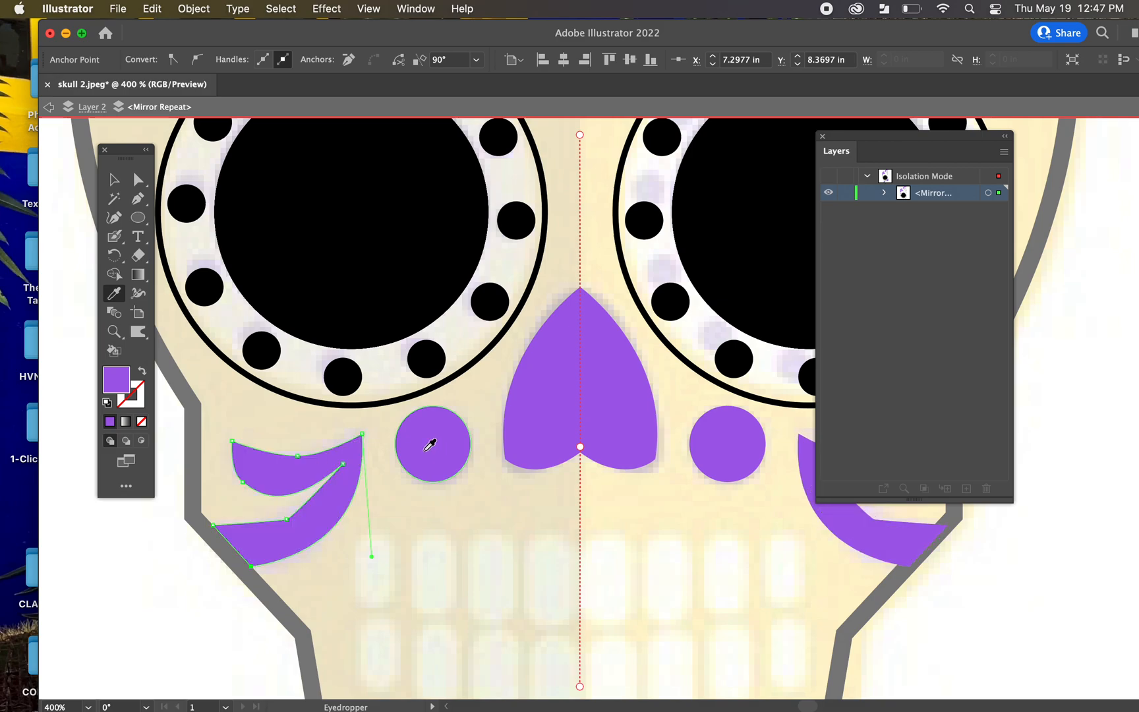
click(113, 179)
click(142, 566)
Step: Trace the dark almond-shaped leaf on the left of the chin as a closed Pen path with no fill and a purple stroke
key(space)
drag(509, 626, 428, 385)
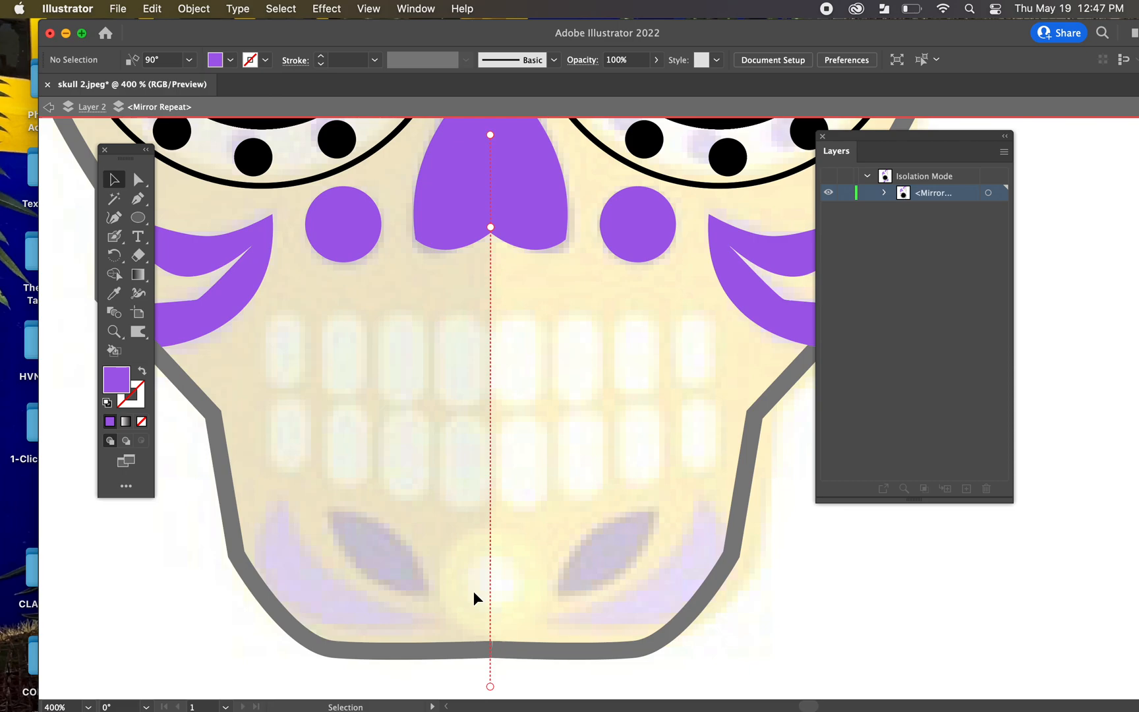
key(p)
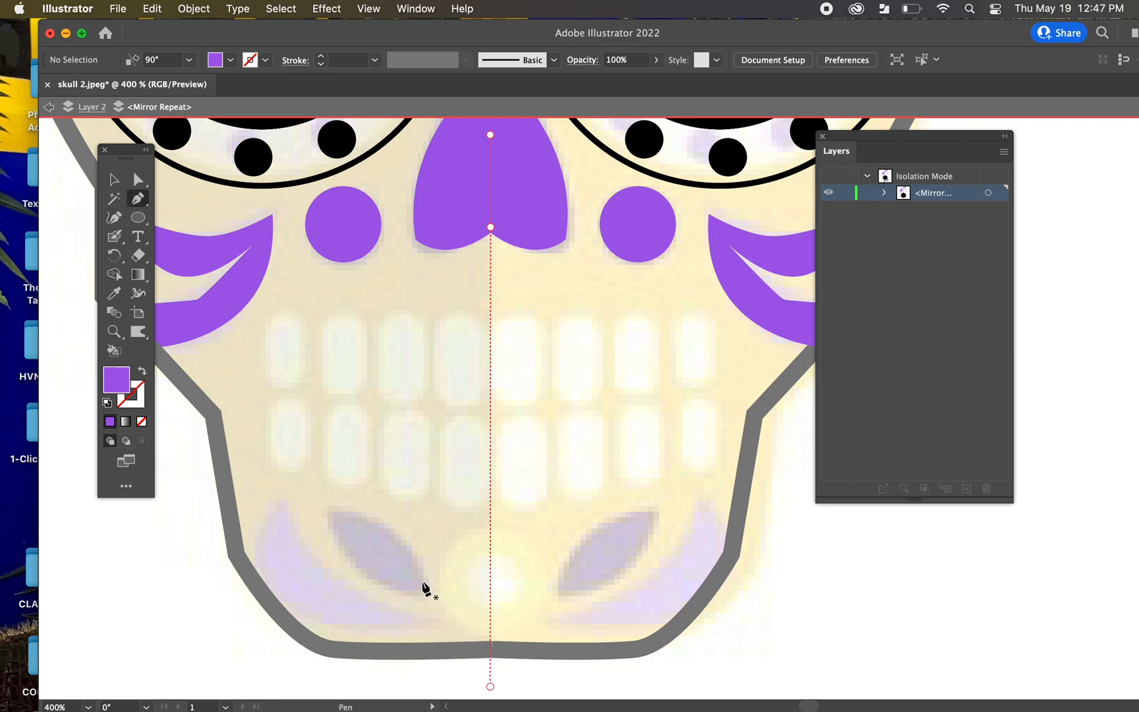
click(141, 372)
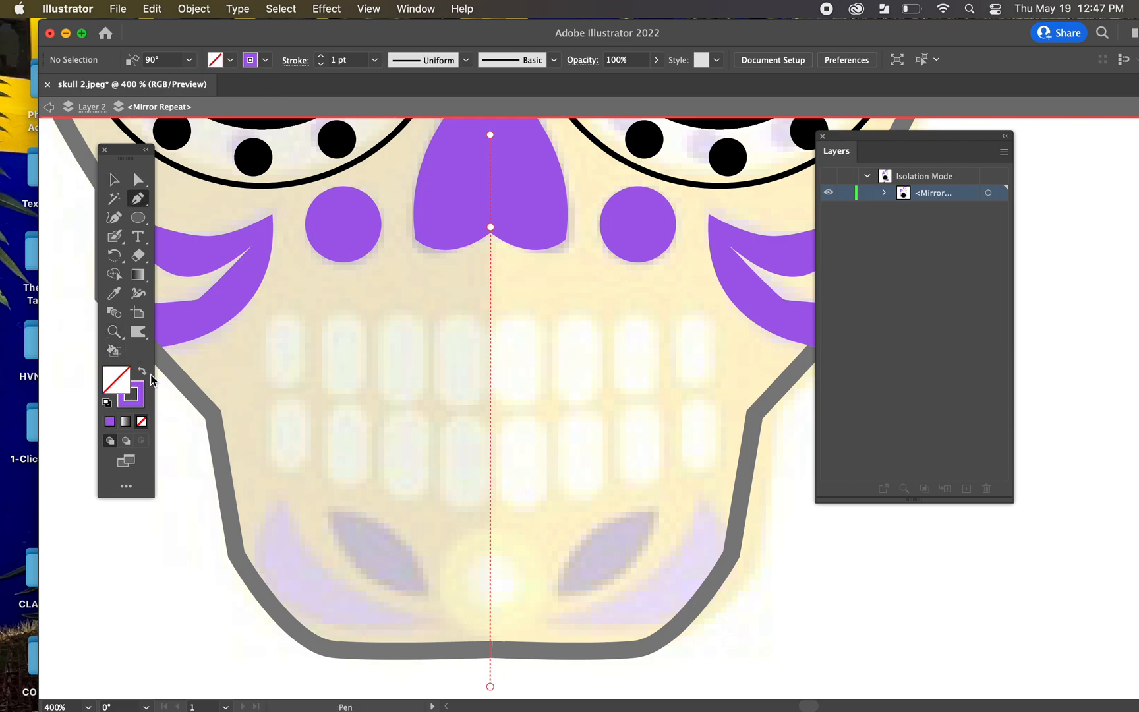
click(428, 586)
drag(331, 509, 255, 509)
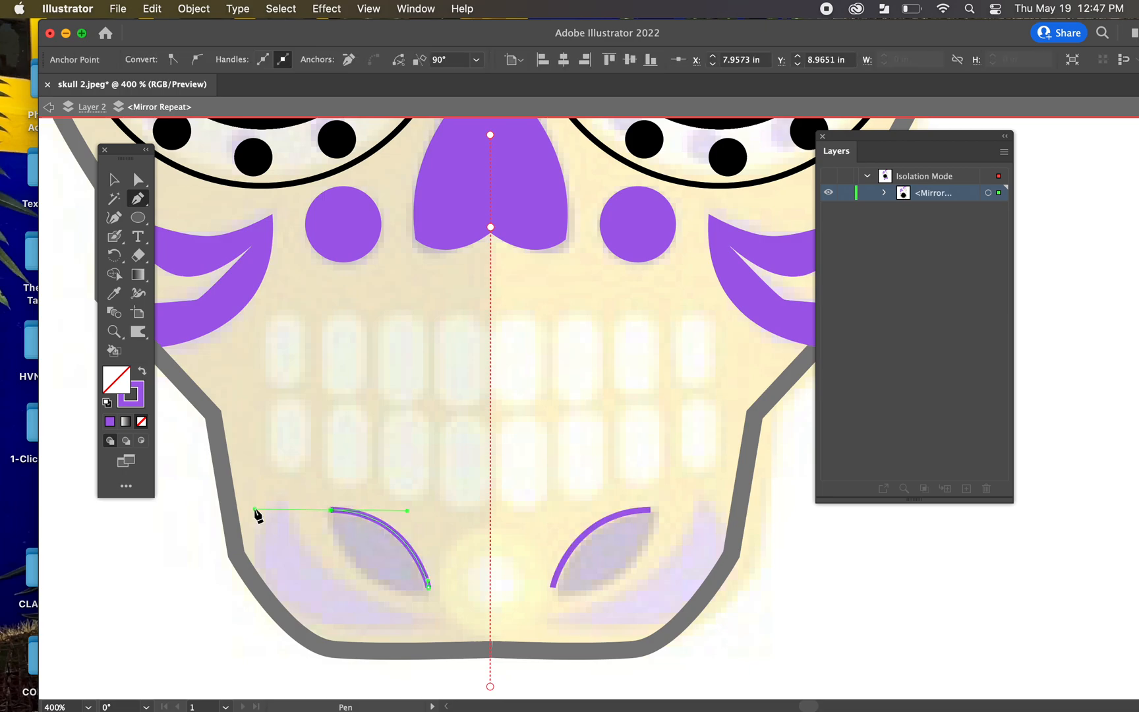
click(331, 511)
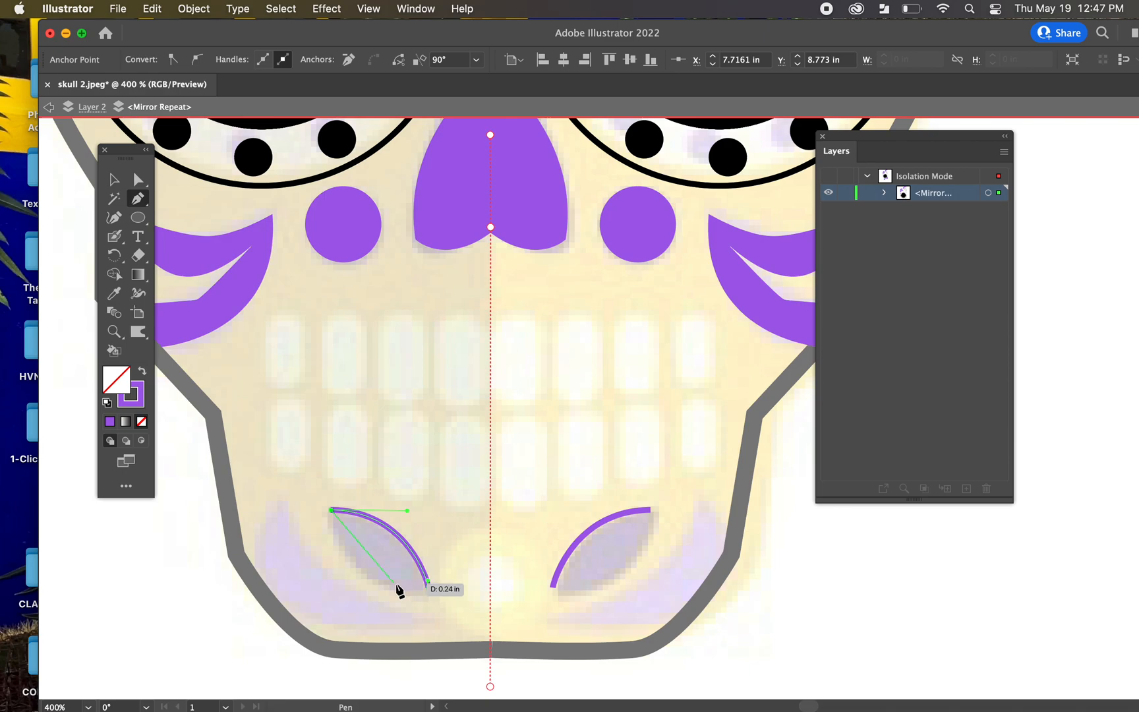
click(428, 586)
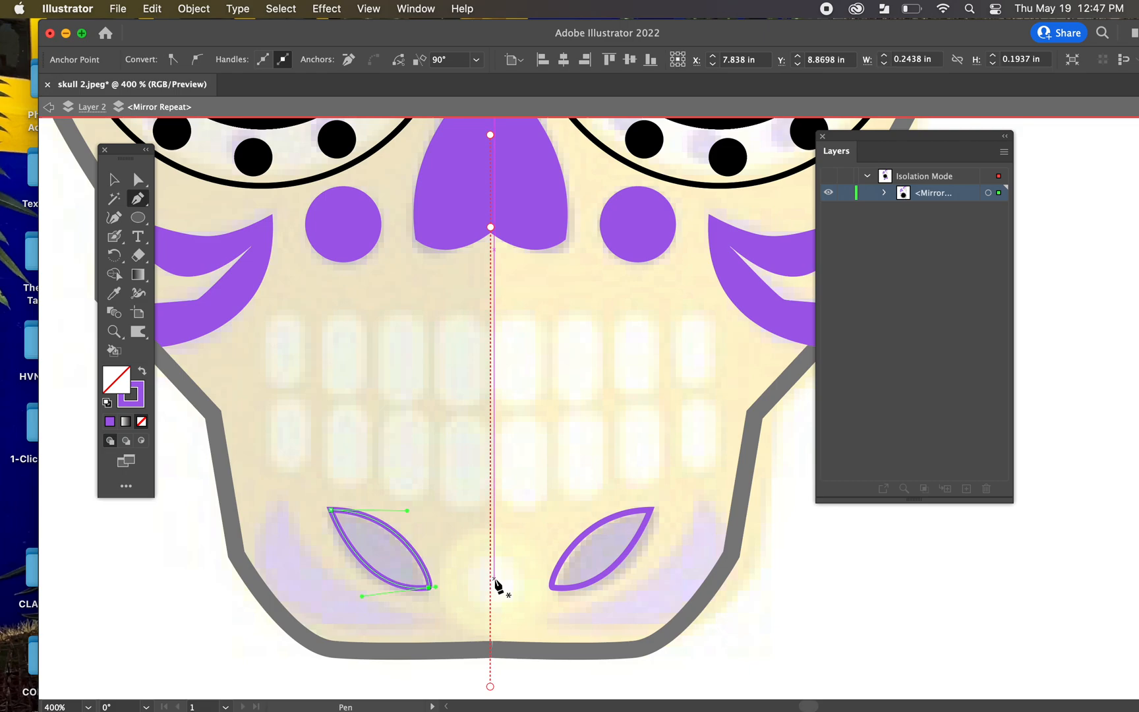
Step: Apply the nose's fill and stroke settings to the almond-shaped chin leaf with the Eyedropper, and deselect it
key(i)
click(437, 208)
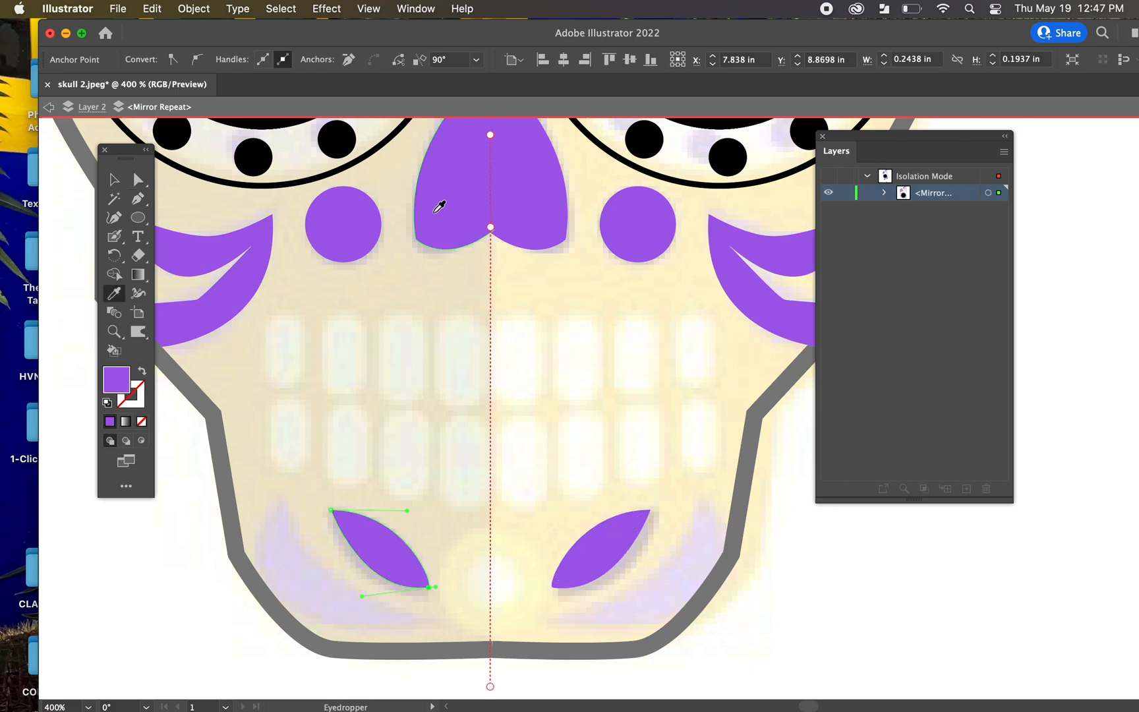
key(v)
click(353, 354)
Step: Copy the lower purple leaf on the left of the forehead and paste it over the mouth and chin area
drag(346, 359, 436, 636)
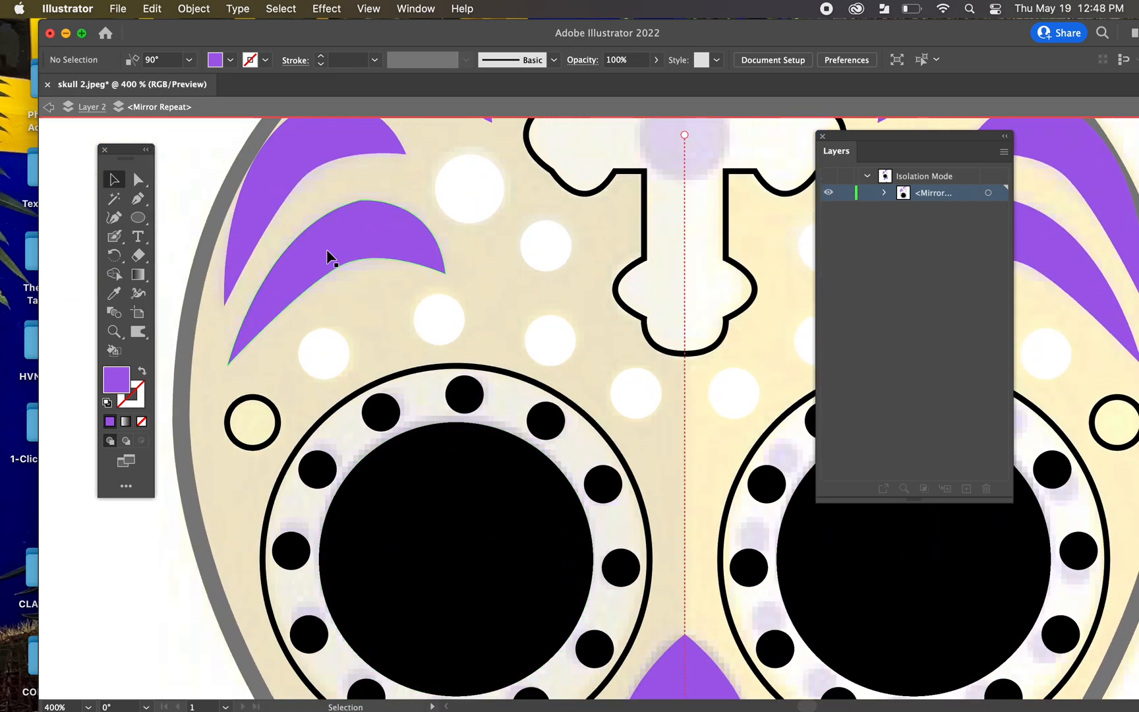
click(327, 250)
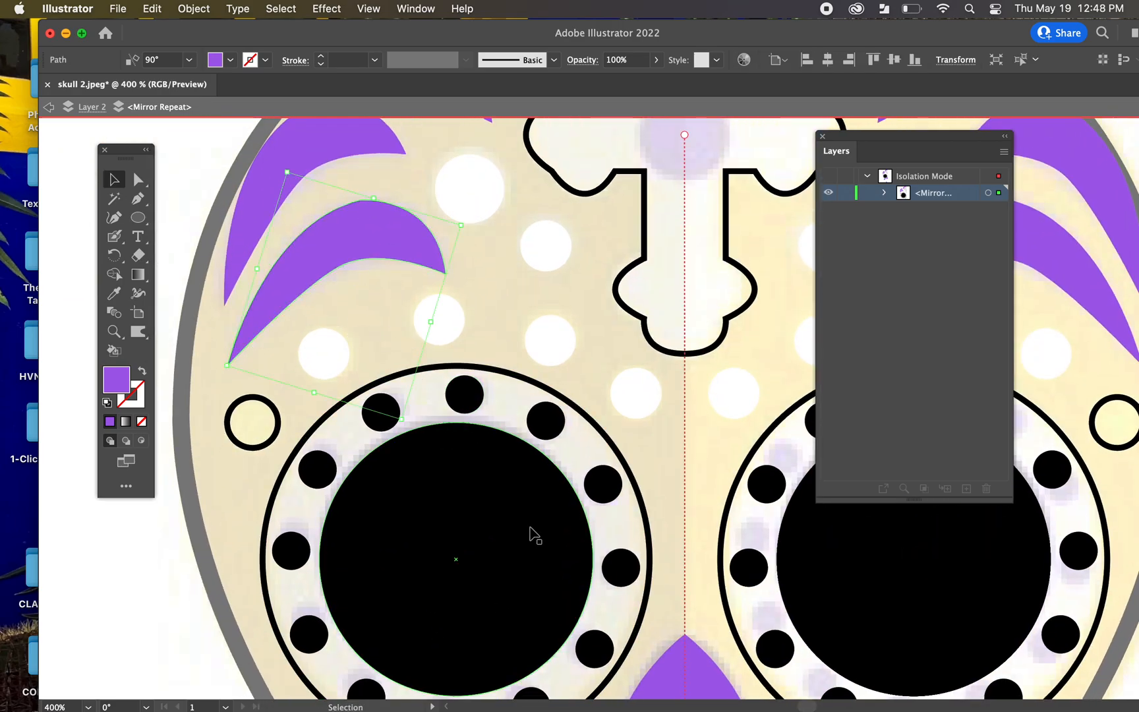
drag(552, 643, 478, 160)
drag(513, 466, 418, 411)
key(super+v)
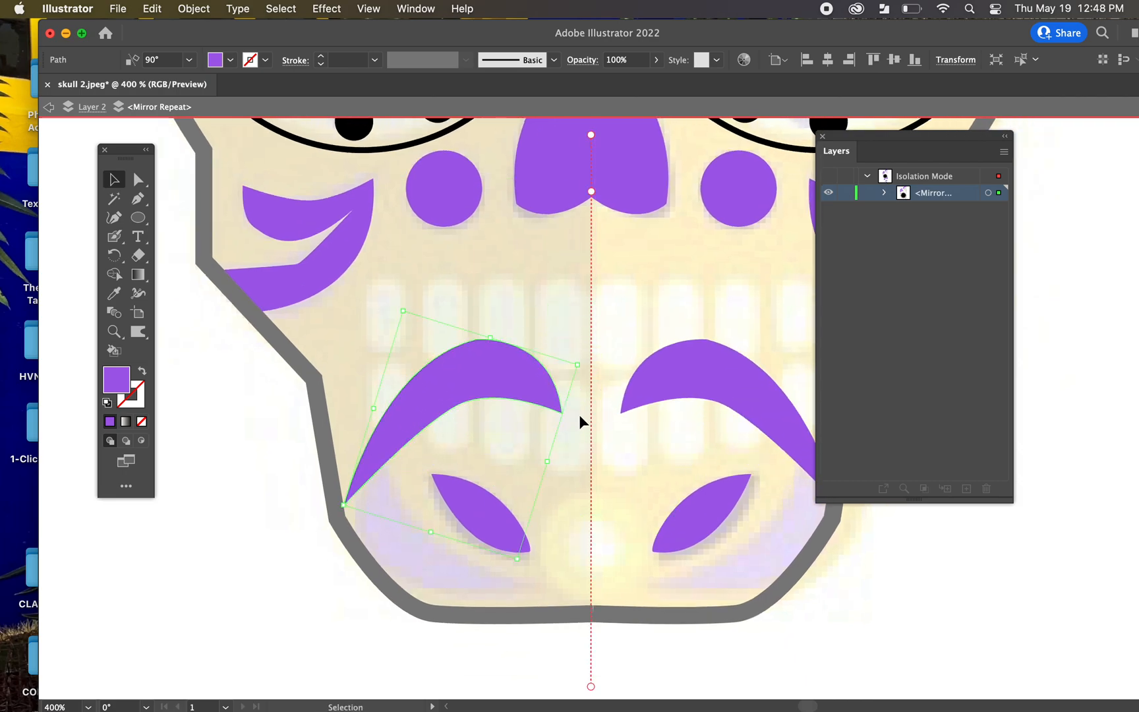
Step: Rotate, resize and position the pasted leaf to cover the pale purple shape along the left chin outline
drag(582, 363, 374, 333)
drag(553, 533, 512, 505)
drag(437, 457, 435, 571)
drag(529, 602, 498, 585)
click(543, 659)
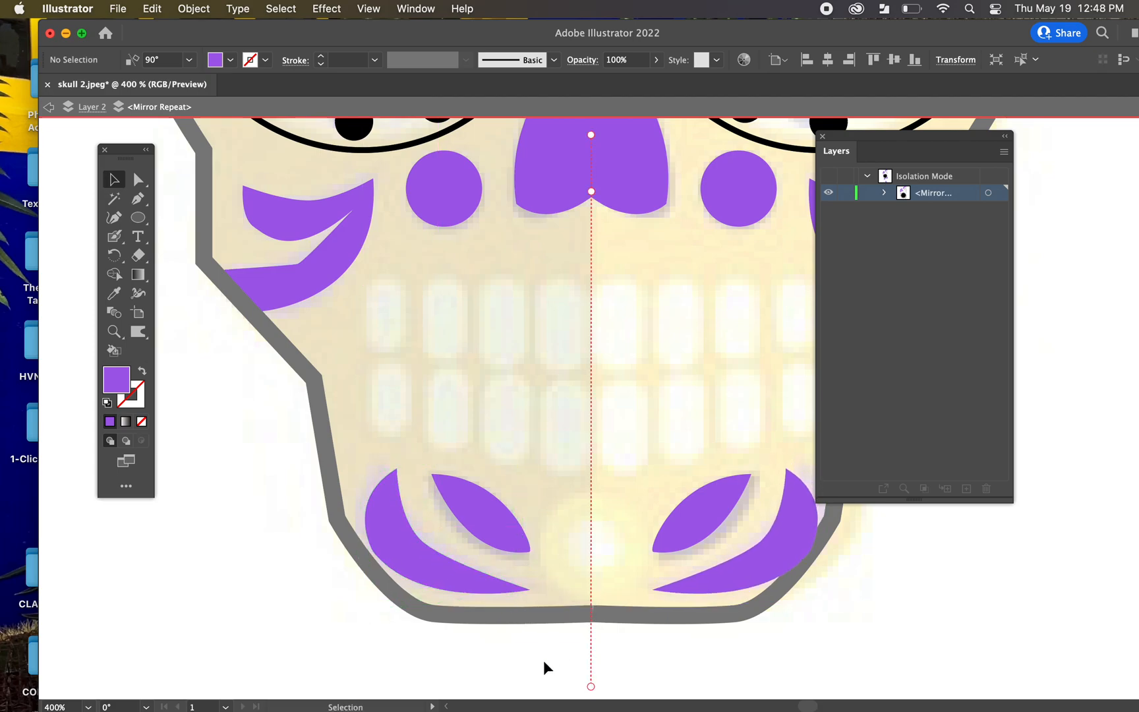
Step: Draw a rectangle over the upper tooth just left of the mirror axis and round its corners fully into a capsule
drag(598, 412, 573, 523)
key(p)
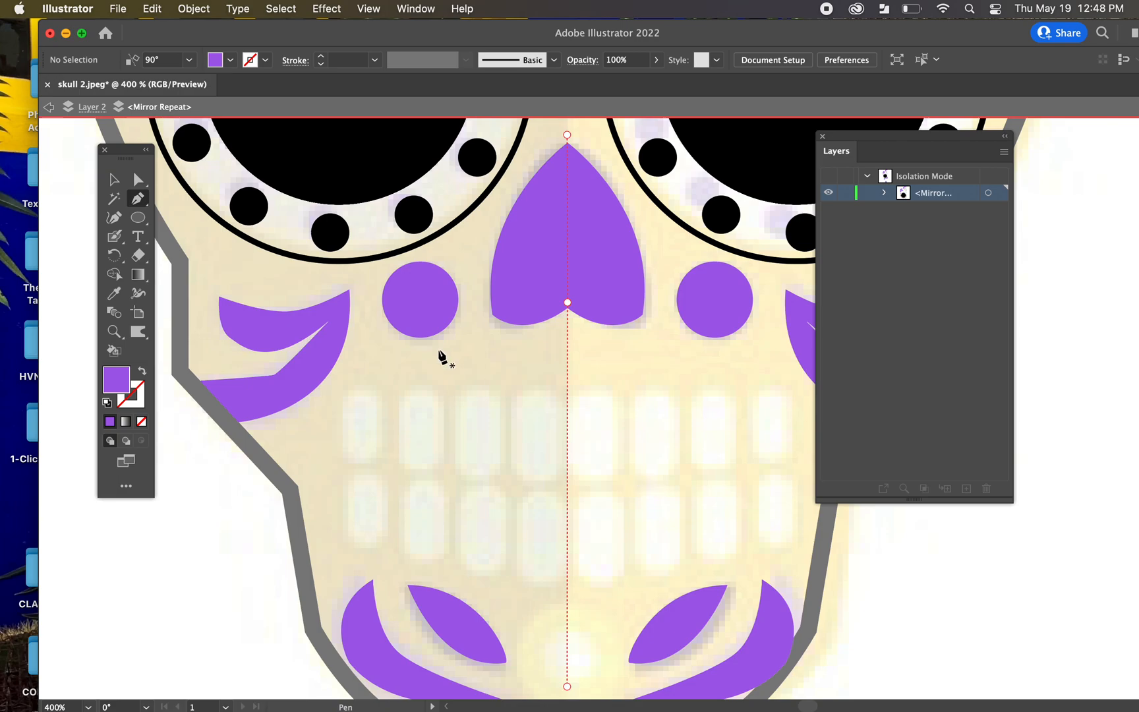
click(139, 220)
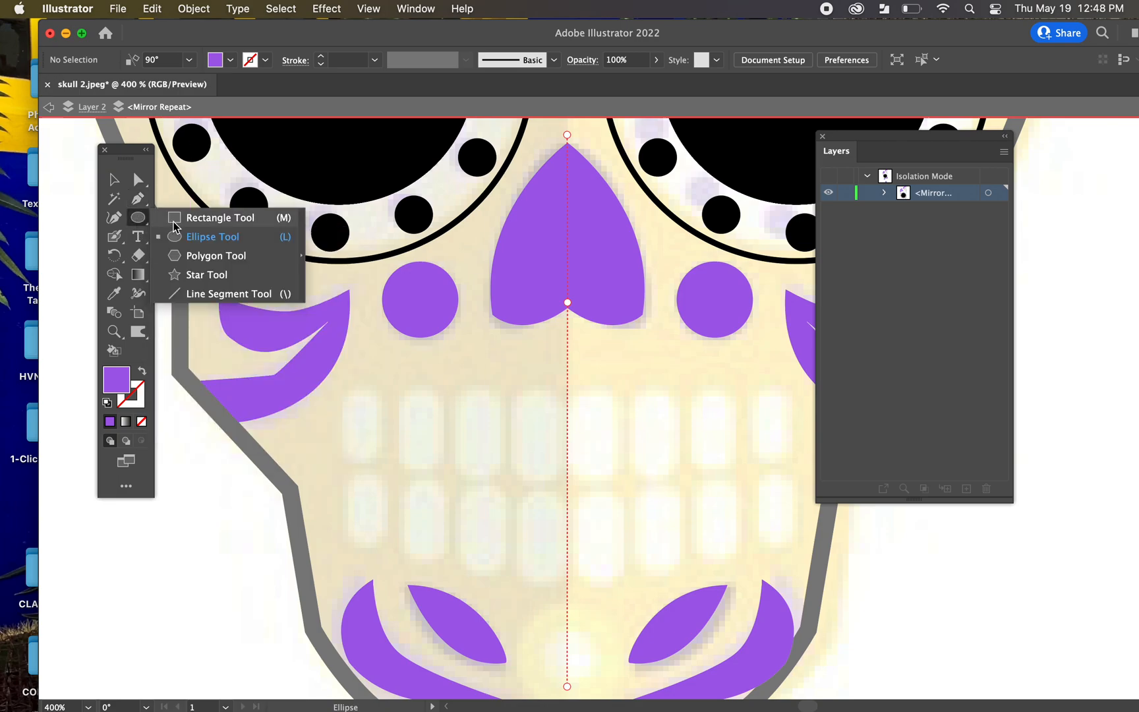
click(175, 220)
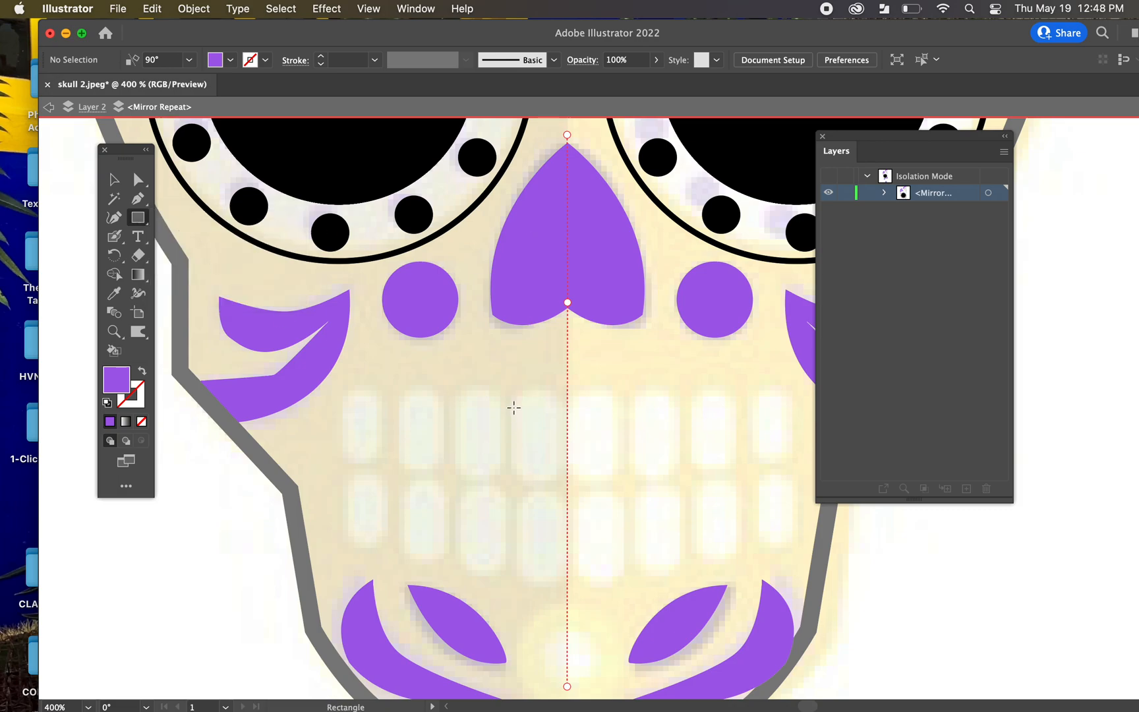
drag(516, 396, 559, 485)
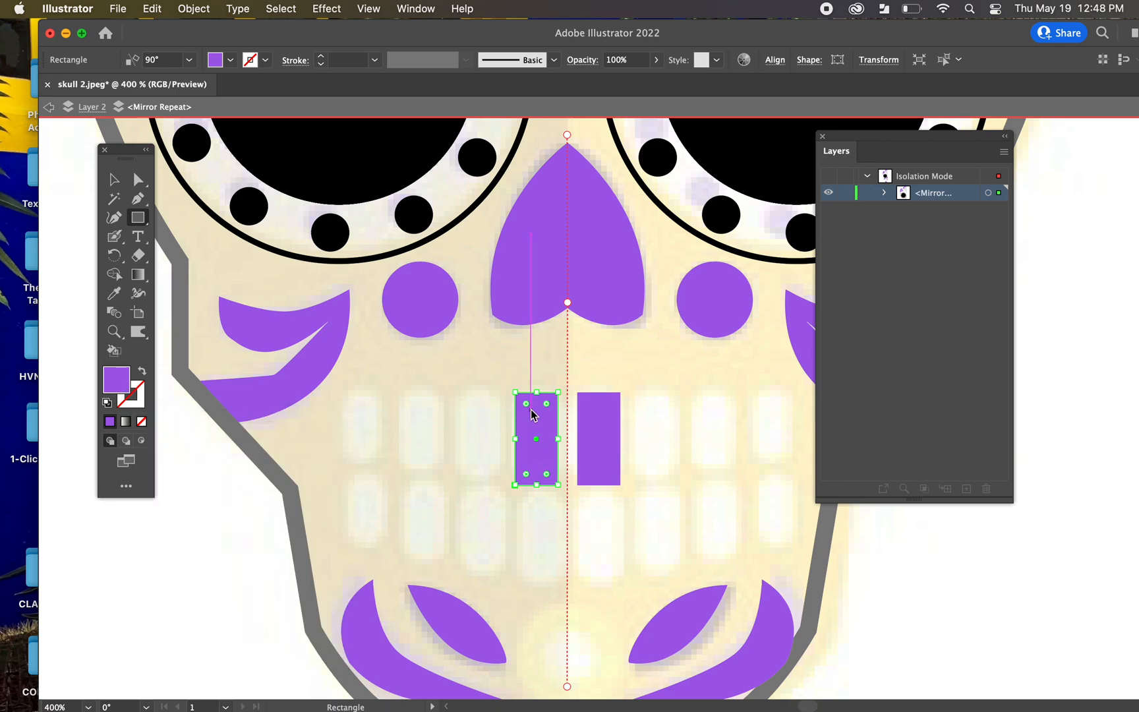
key(super+equal)
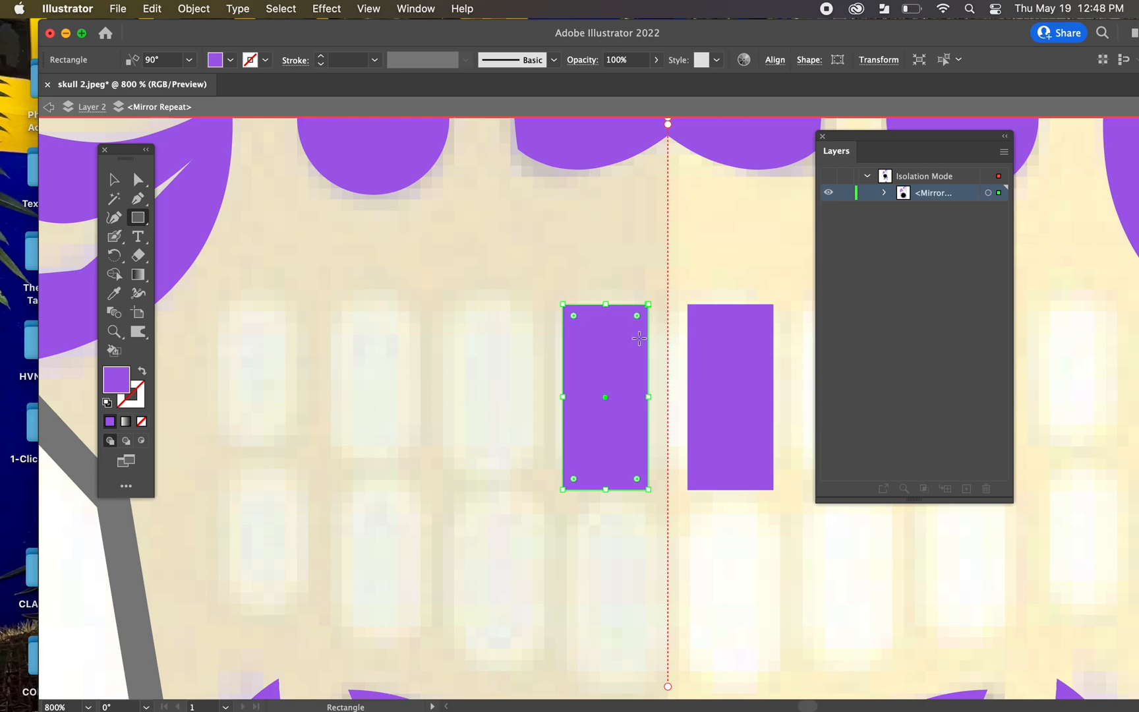
drag(574, 479, 605, 458)
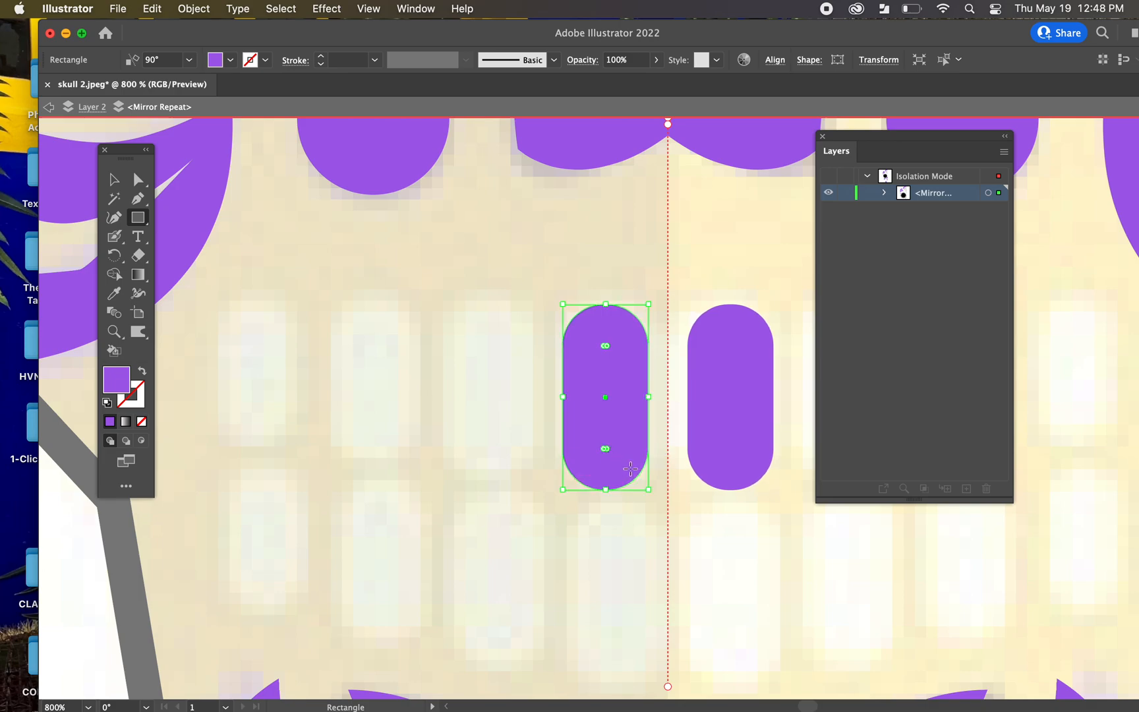
Step: Change the capsule-shaped tooth's fill colour to white
double_click(117, 381)
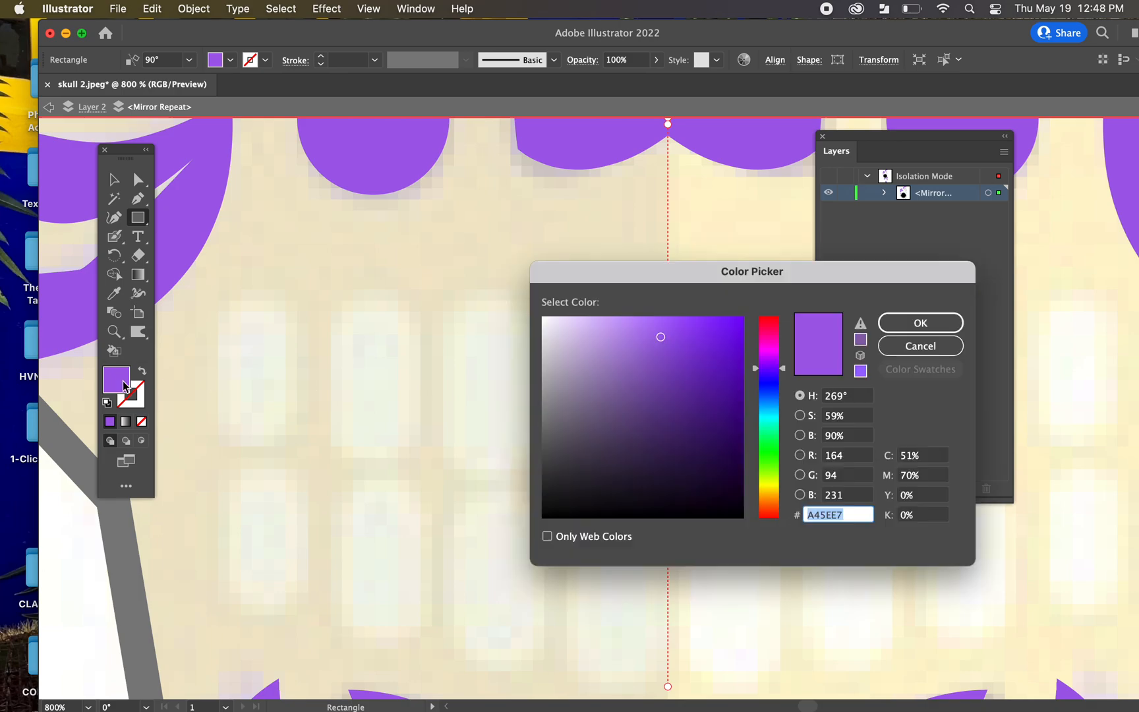
click(544, 318)
click(903, 325)
Step: Duplicate the white tooth onto the next two upper teeth to the left, and shorten the outer copy to match the reference
key(v)
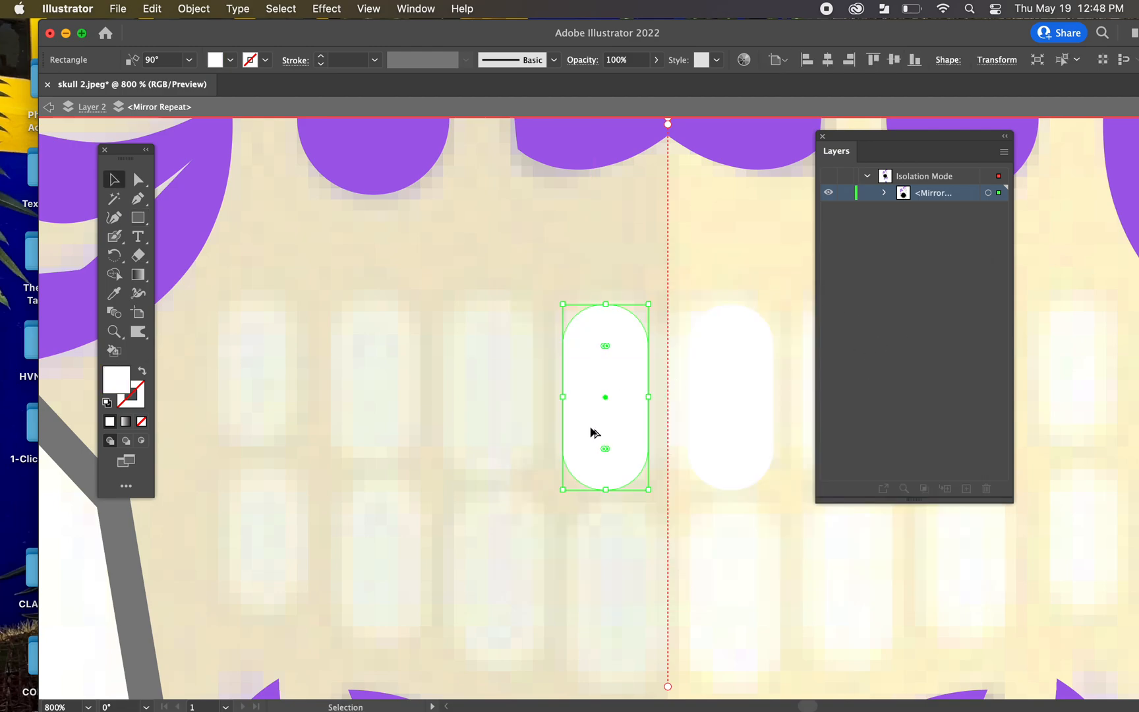
drag(590, 427, 375, 416)
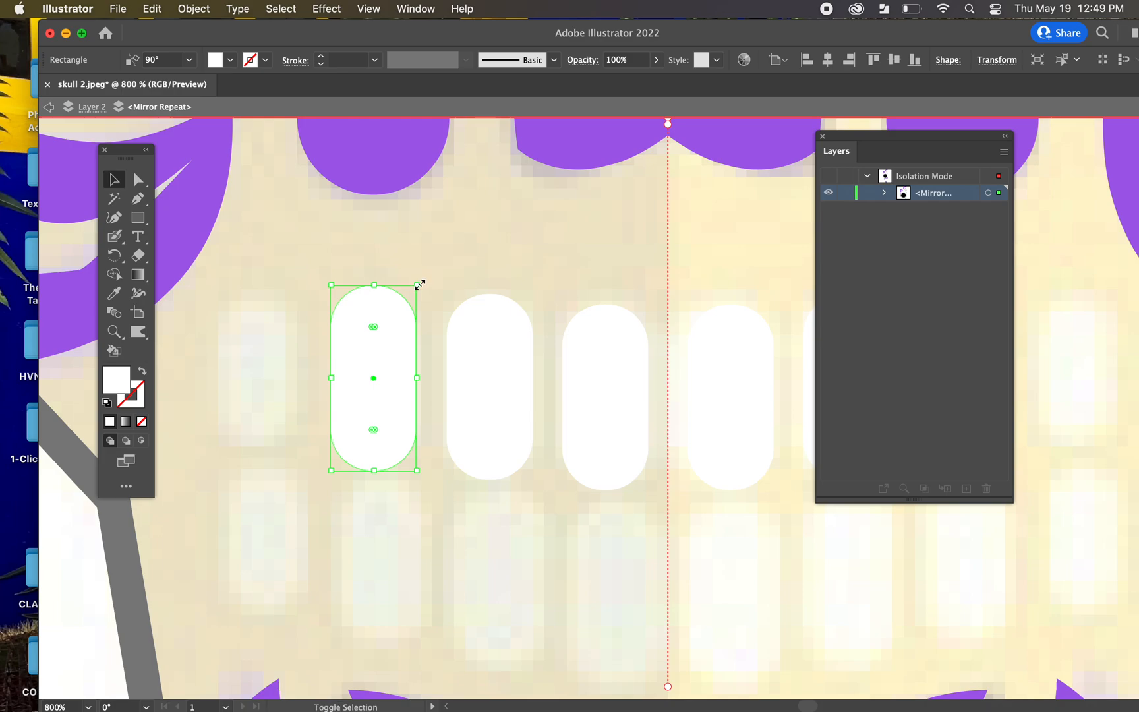
drag(419, 284, 388, 304)
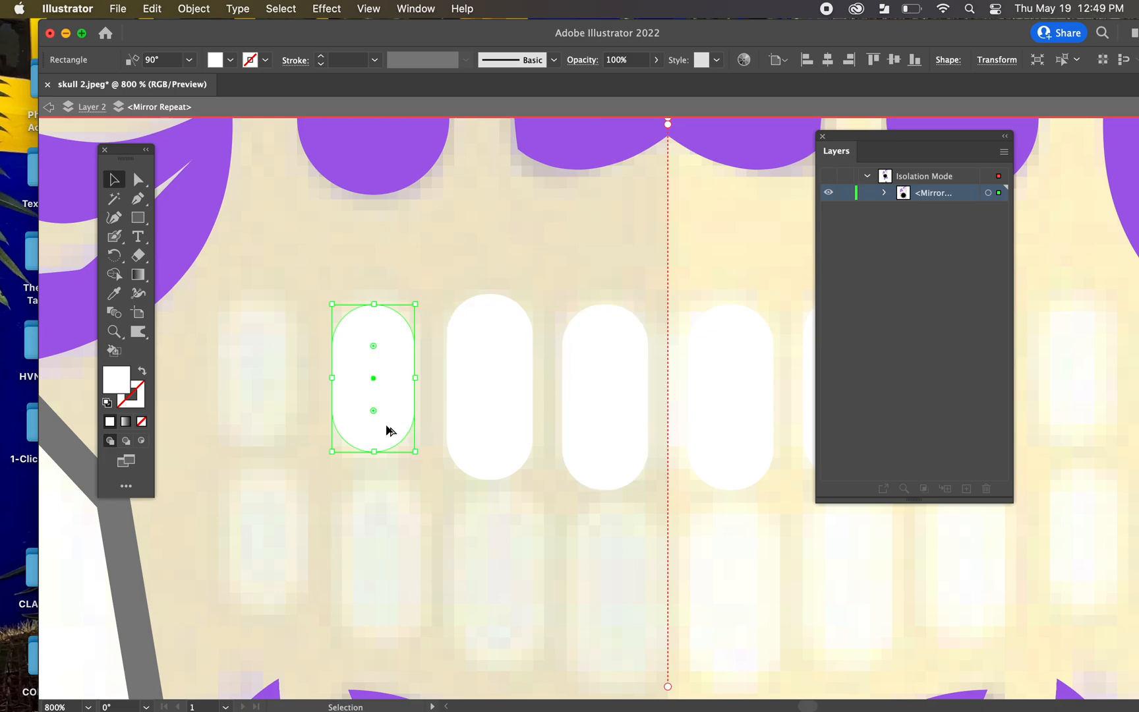
Step: Duplicate the shortened tooth onto the outermost upper left tooth and adjust its height to fit the reference
drag(377, 432, 271, 427)
drag(304, 302, 289, 317)
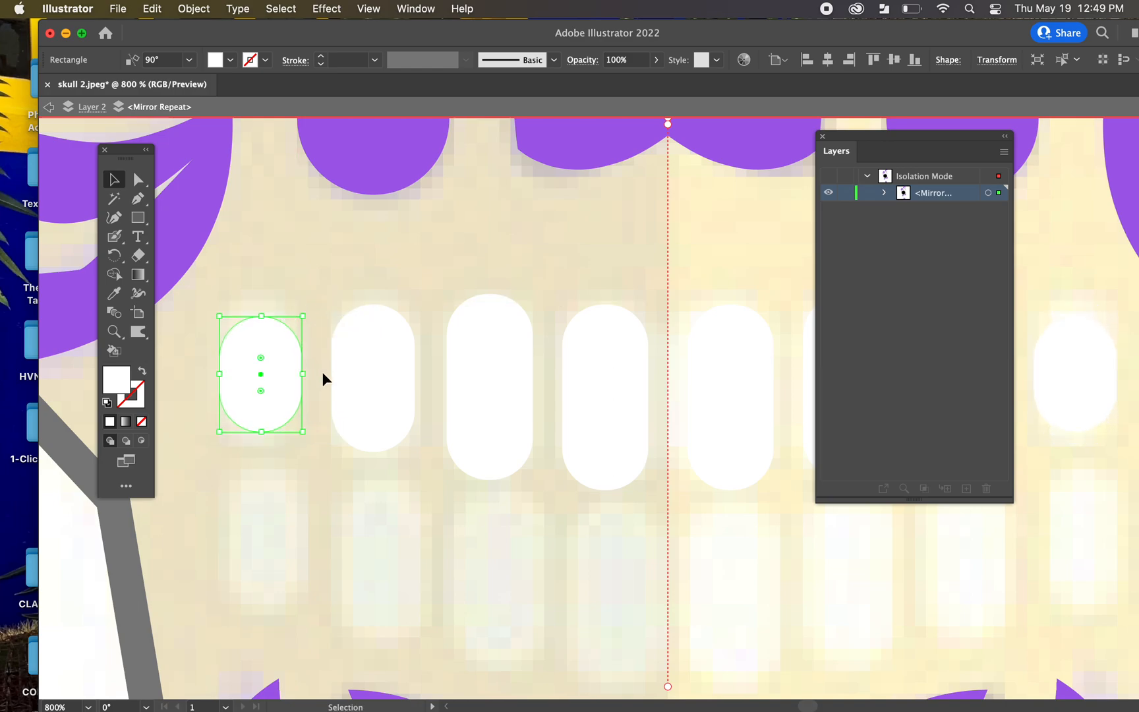
mouse_move(304, 376)
mouse_down()
mouse_move(282, 376)
mouse_move(302, 375)
mouse_up()
click(298, 285)
click(284, 374)
mouse_move(303, 377)
mouse_down()
mouse_move(267, 374)
mouse_move(302, 375)
mouse_up()
drag(277, 432, 277, 441)
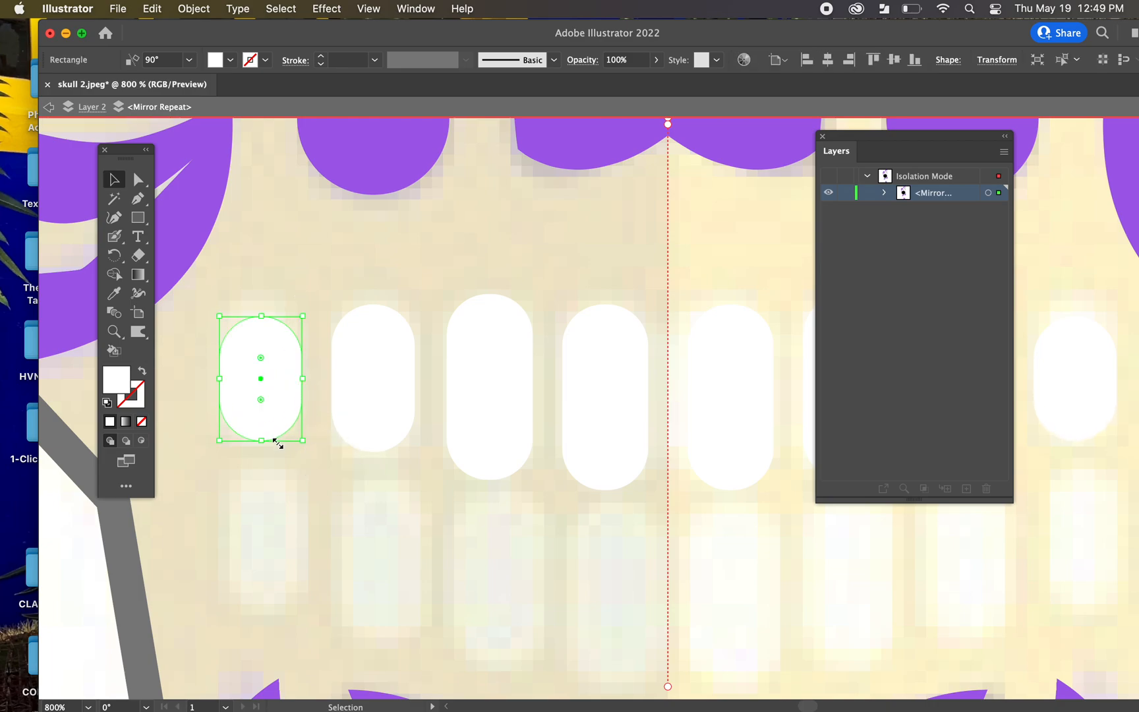
Step: Duplicate the three outer upper left teeth straight down onto the matching teeth of the lower row
drag(372, 521, 532, 470)
drag(406, 323, 416, 544)
click(544, 372)
drag(547, 378, 554, 563)
click(679, 368)
drag(673, 356, 676, 549)
drag(750, 582, 531, 522)
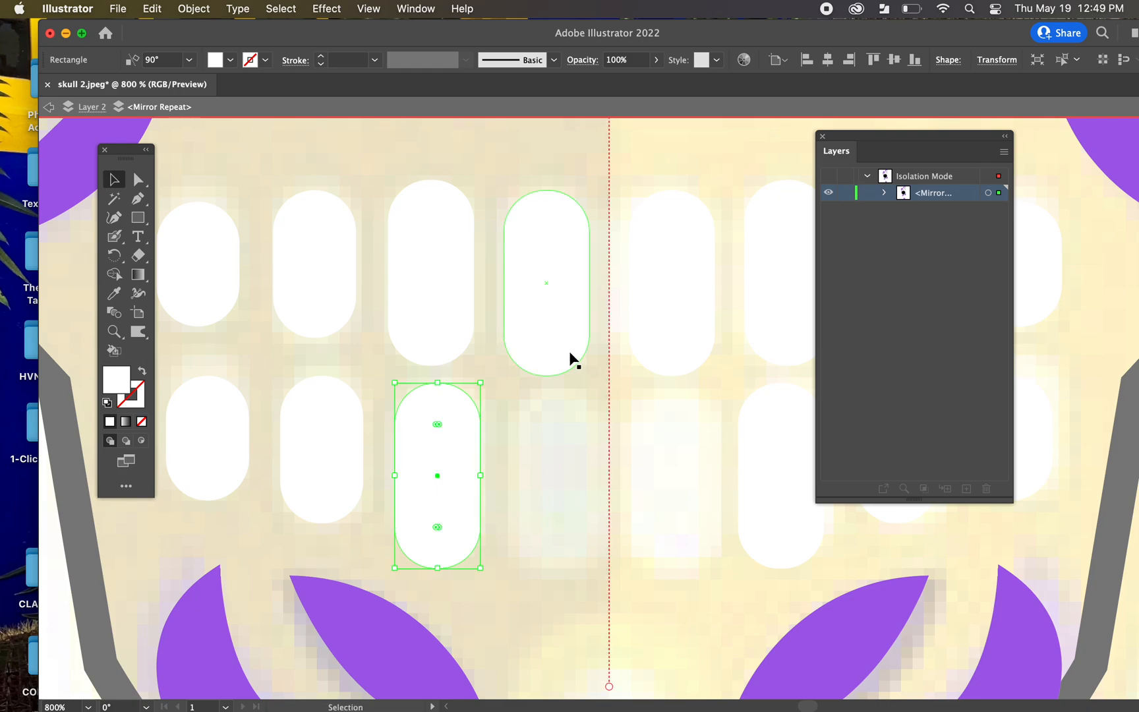
Step: Duplicate the innermost upper left tooth straight down onto the matching lower tooth, and exit the Mirror Repeat isolation
click(558, 330)
drag(557, 303, 561, 512)
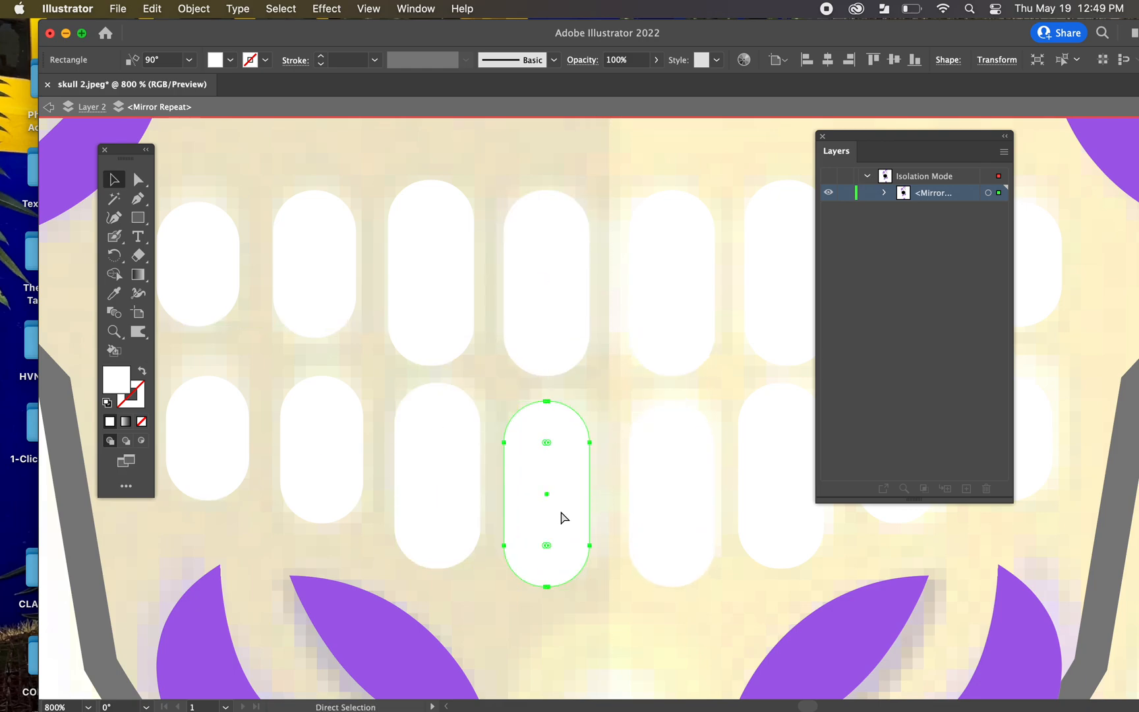
key(super+minus)
key(super+minus)
key(super+minus)
drag(543, 292, 428, 473)
key(super+minus)
key(super+minus)
drag(475, 333, 382, 473)
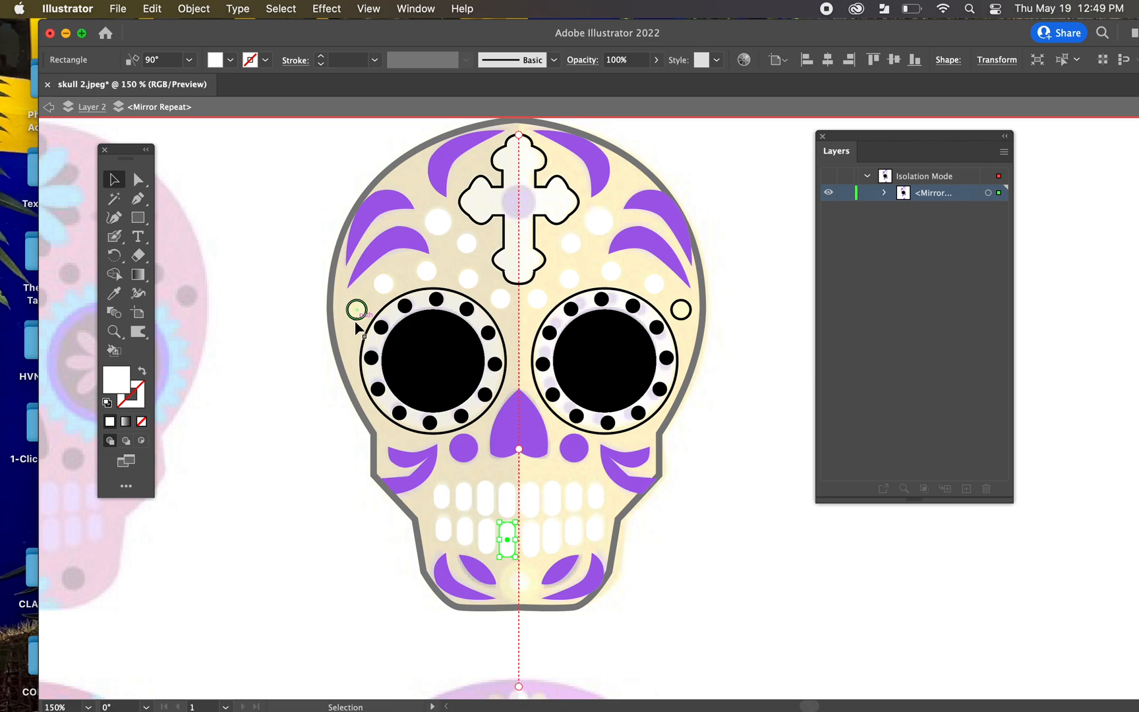
mouse_move(356, 321)
mouse_down()
mouse_move(329, 350)
mouse_move(358, 318)
mouse_up()
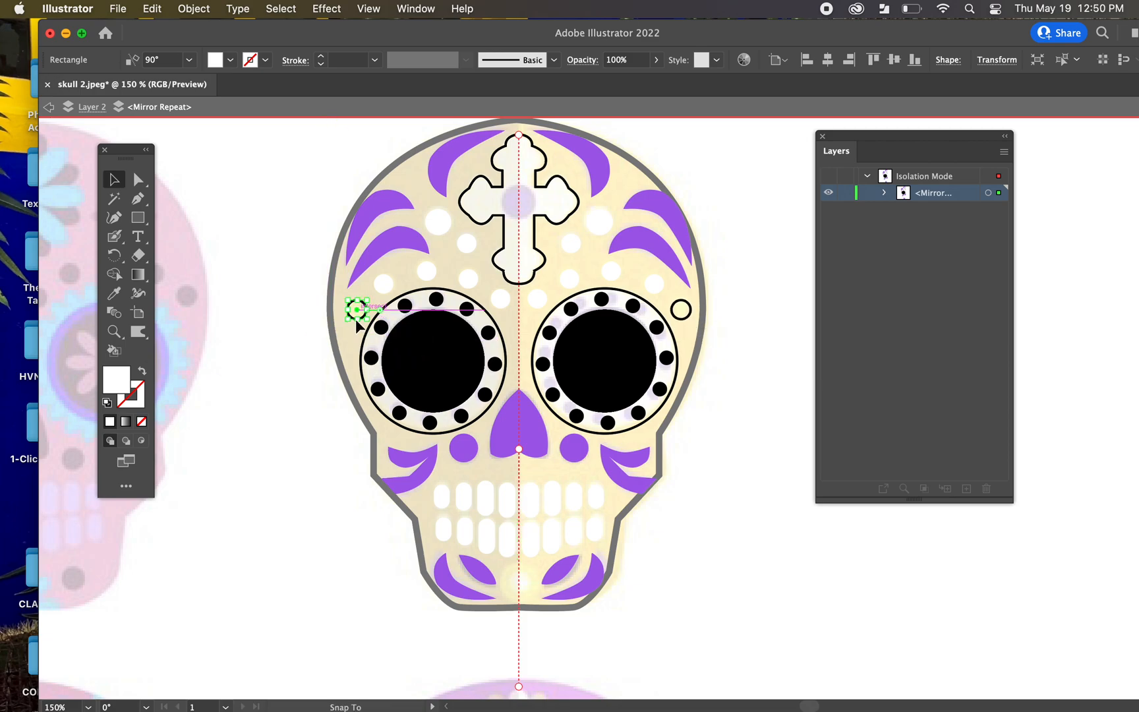
click(275, 346)
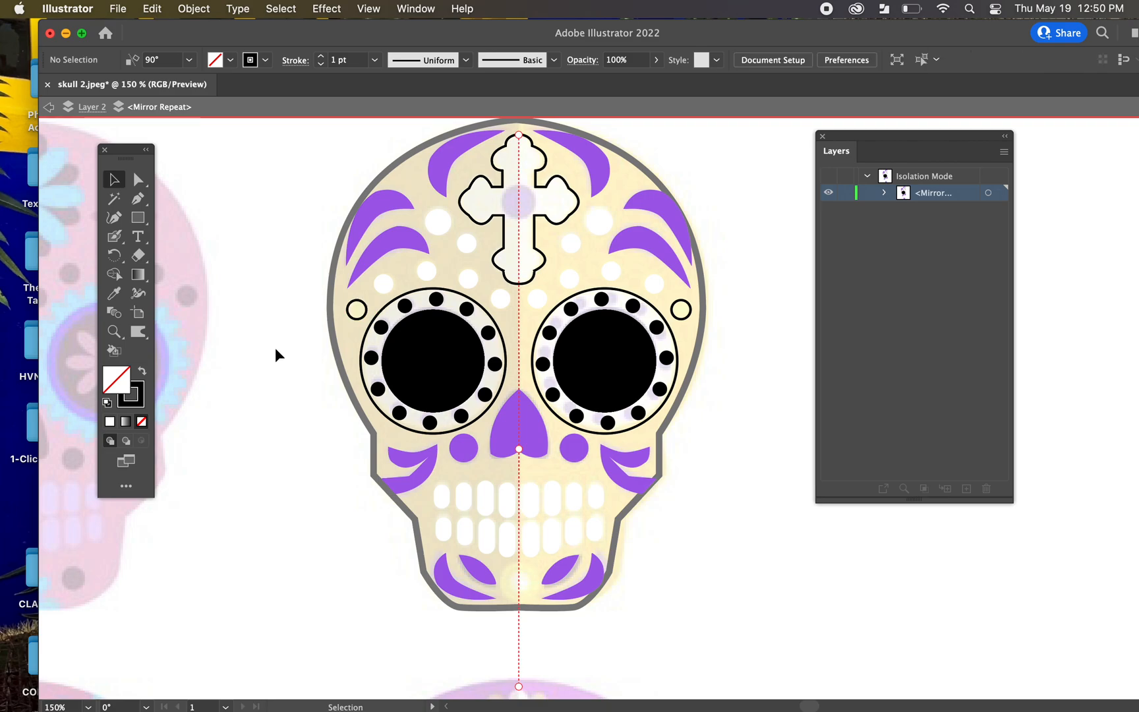
double_click(278, 356)
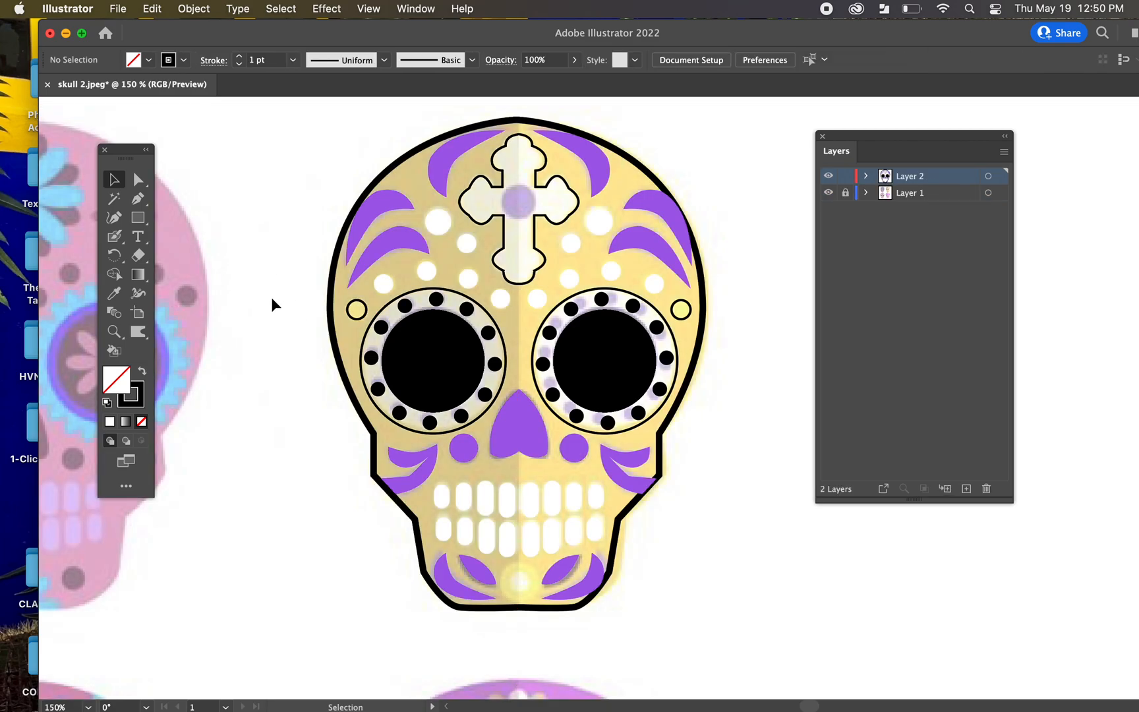
Step: Draw a circle from its centre over the round purple spot in the middle of the forehead cross
scroll(307, 282, up, 1)
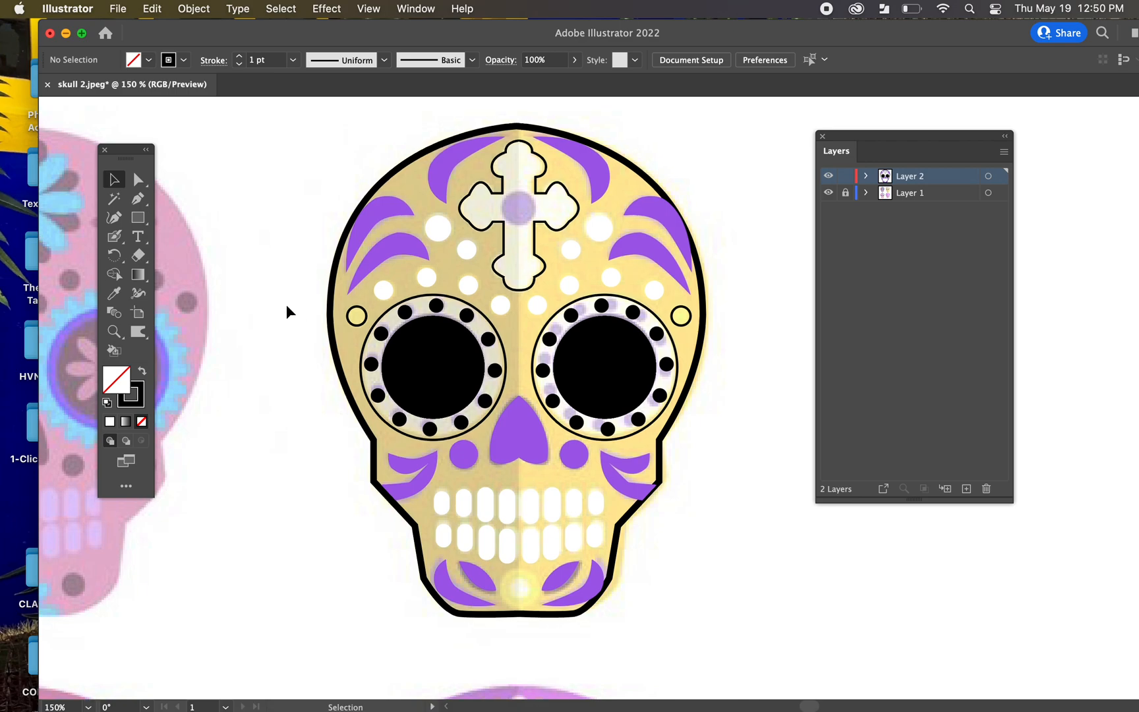
scroll(285, 329, up, 3)
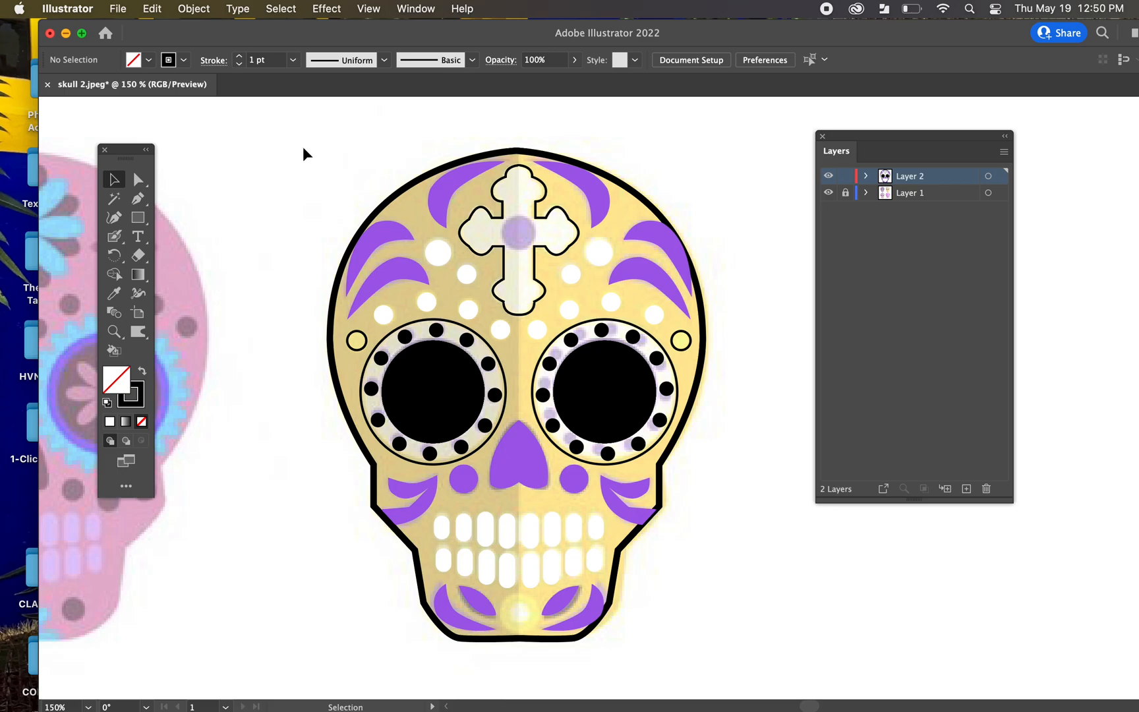
key(super+plus)
key(super+plus)
drag(379, 173, 410, 414)
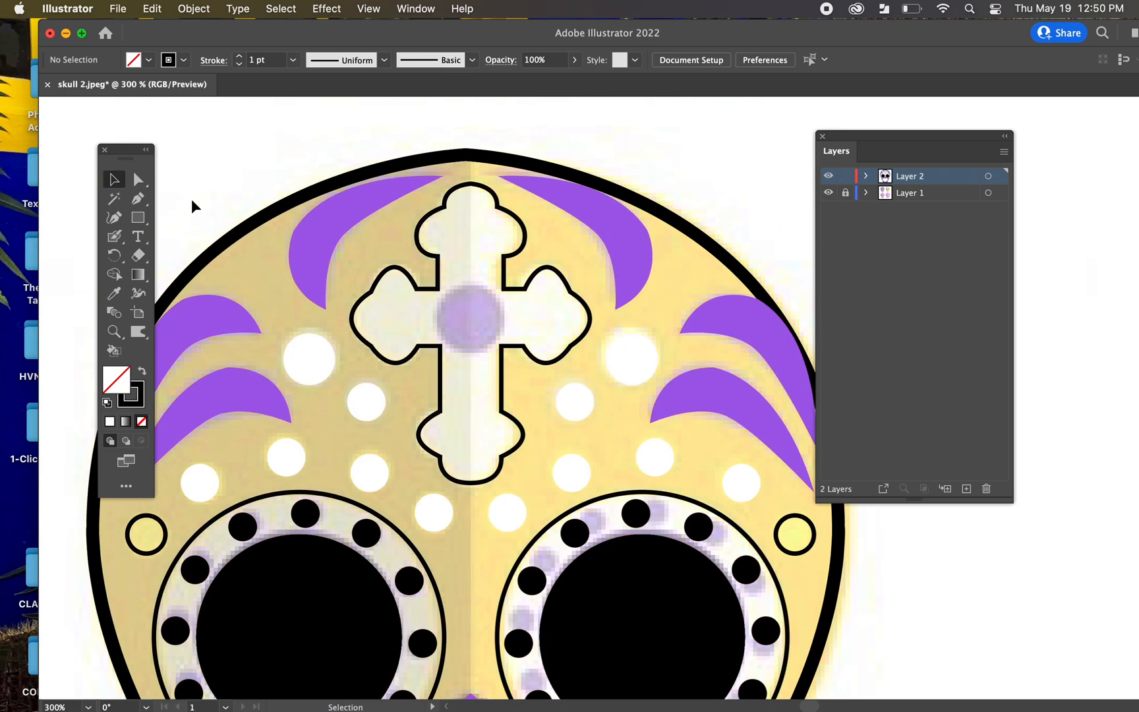
drag(143, 221, 175, 236)
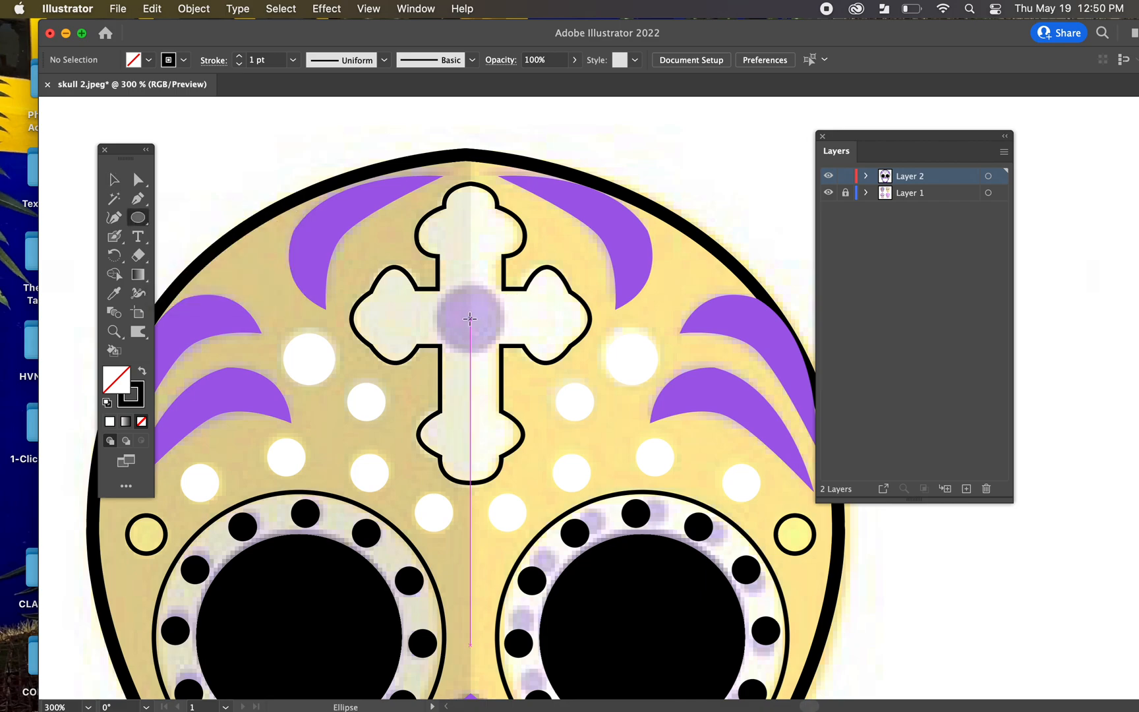
drag(469, 319, 439, 288)
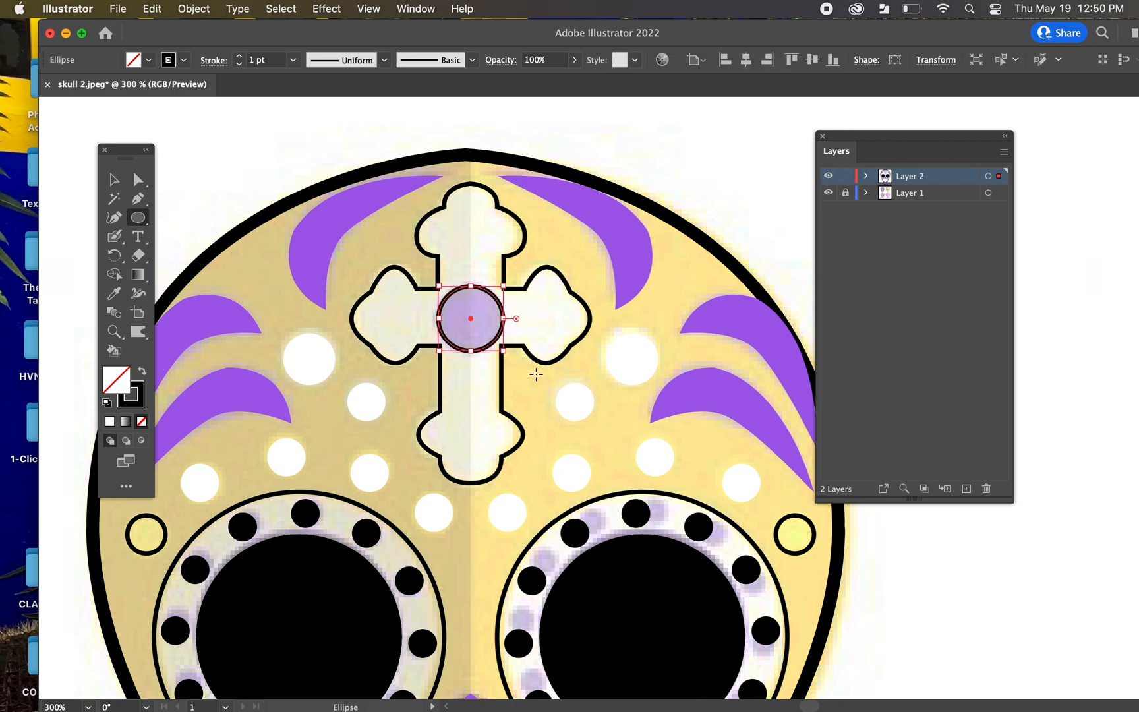
Step: Match the cross circle's appearance to the purple leaves by sampling their fill, and deselect it
key(i)
click(620, 227)
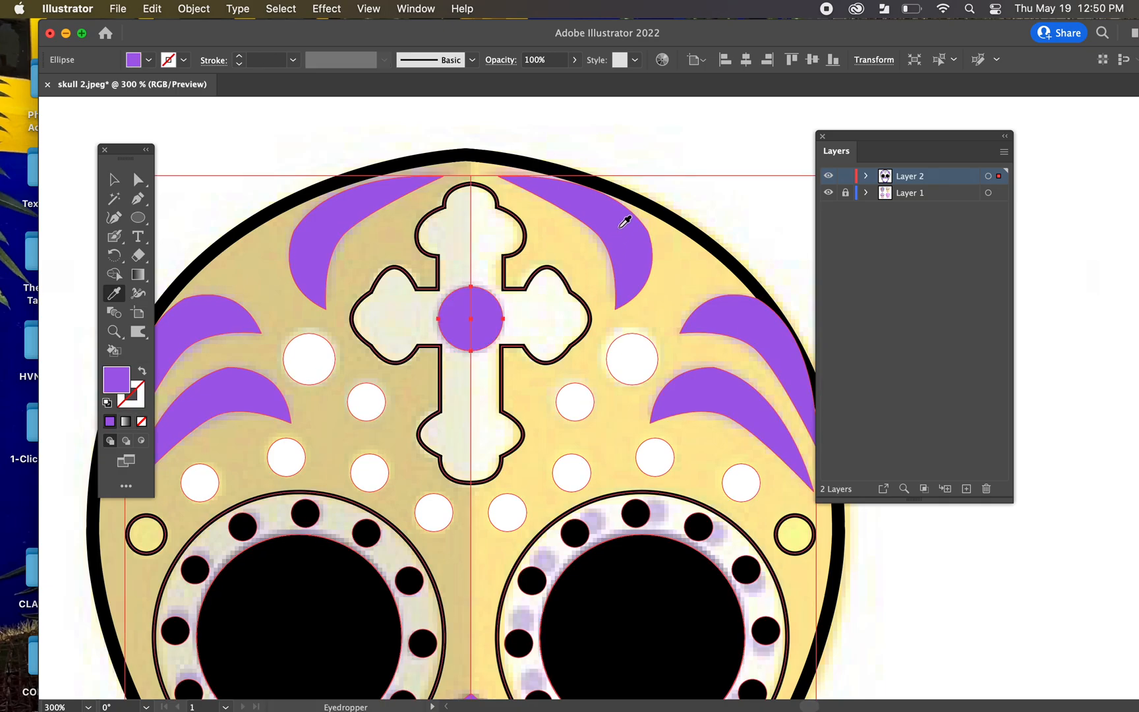
key(v)
click(912, 597)
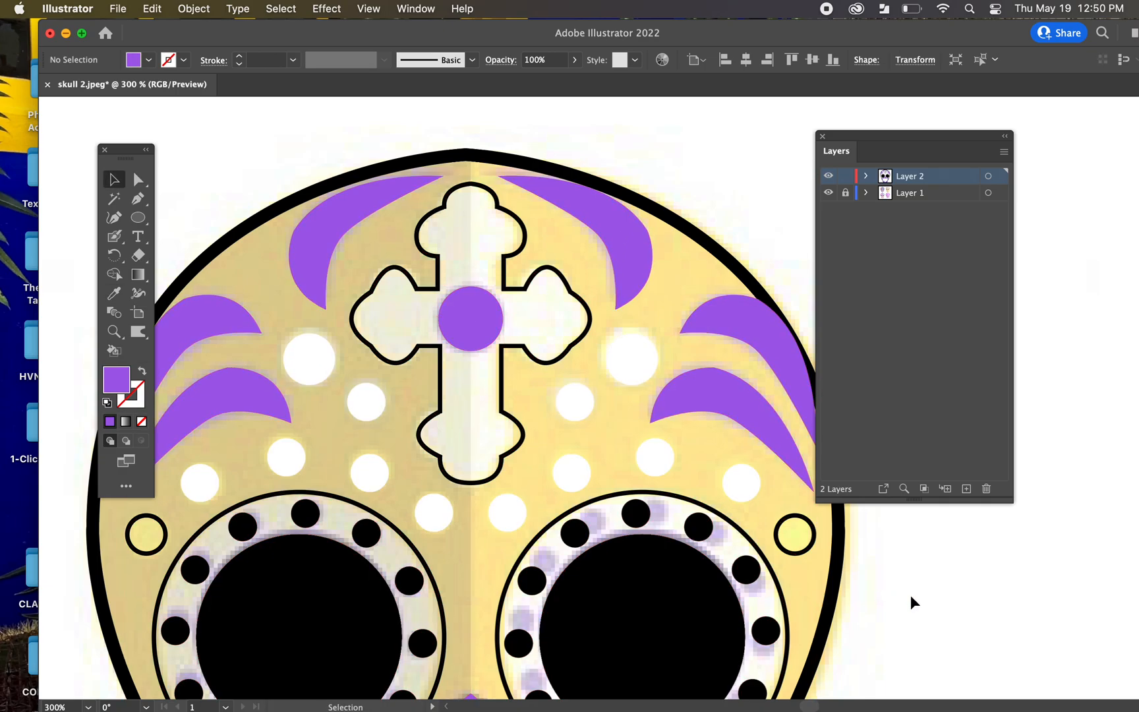
Step: Draw a circle from its centre over the reference's small white dot in the middle of the chin
scroll(571, 387, down, 10)
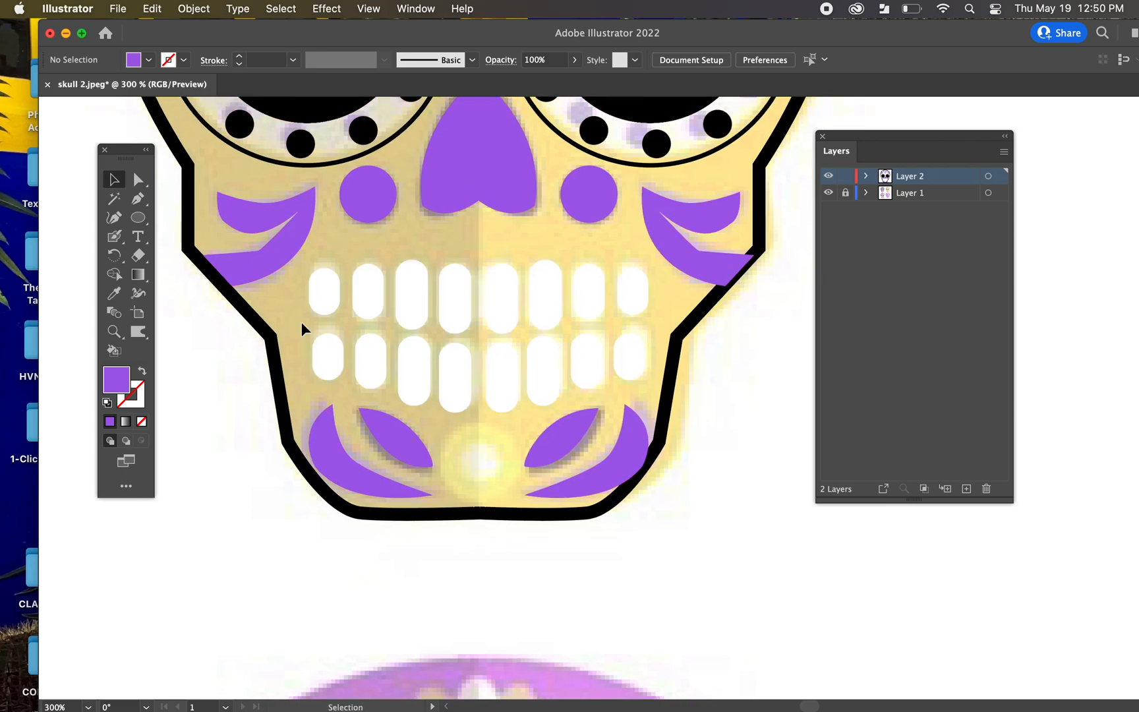
click(138, 218)
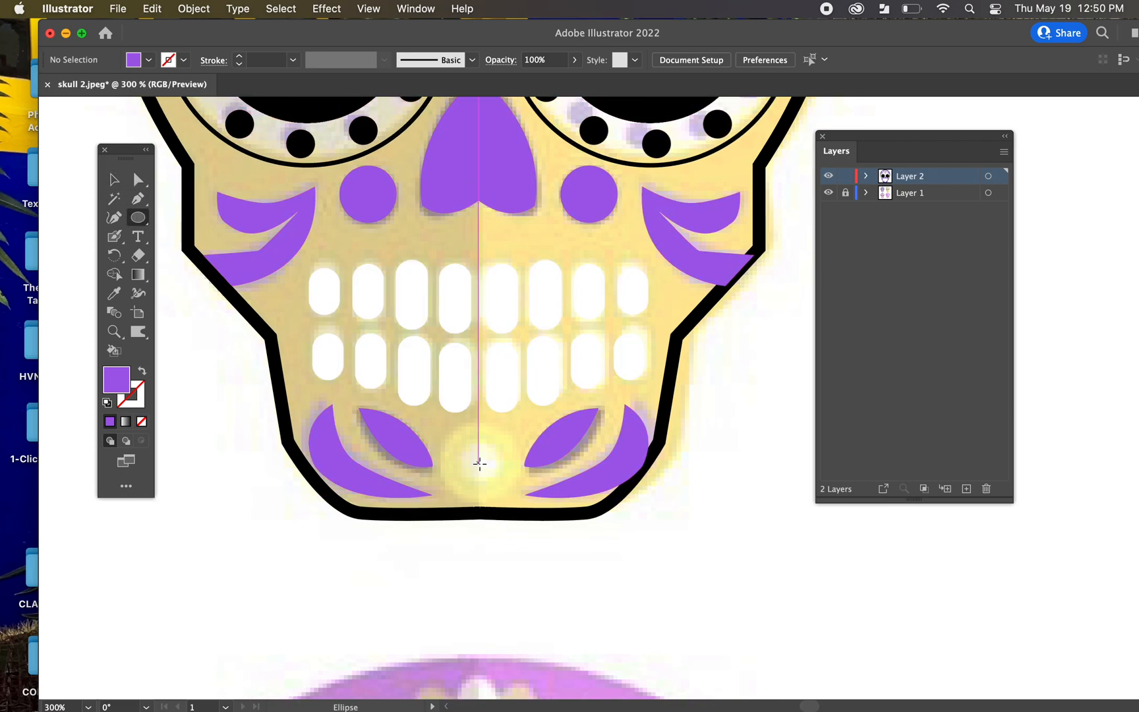
drag(480, 464, 463, 445)
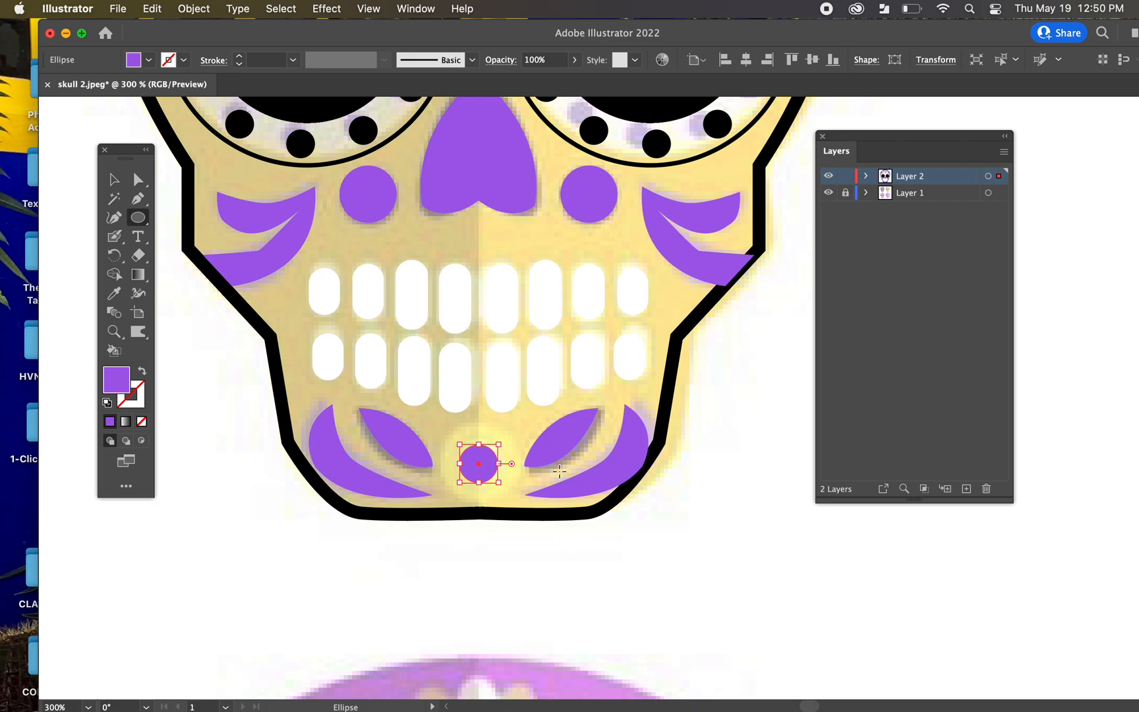
Step: Try the skull's 50% opacity yellow on the chin circle, and undo moving the circle toward the jaw outline
key(i)
click(672, 293)
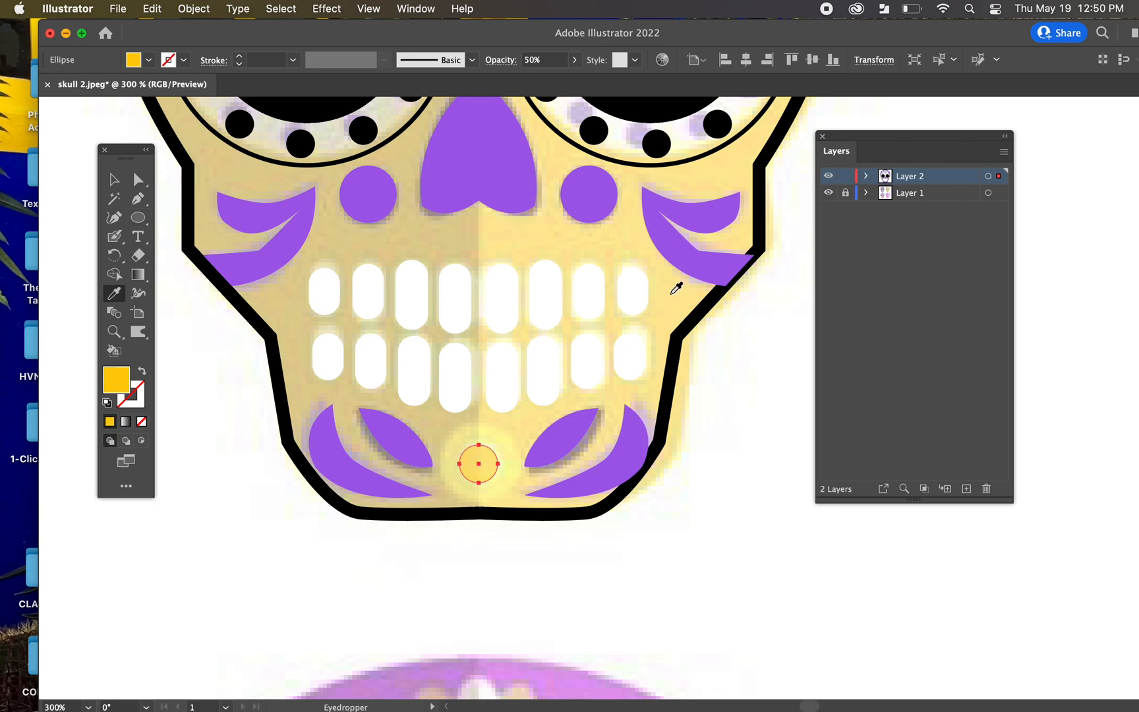
key(v)
drag(491, 484, 534, 518)
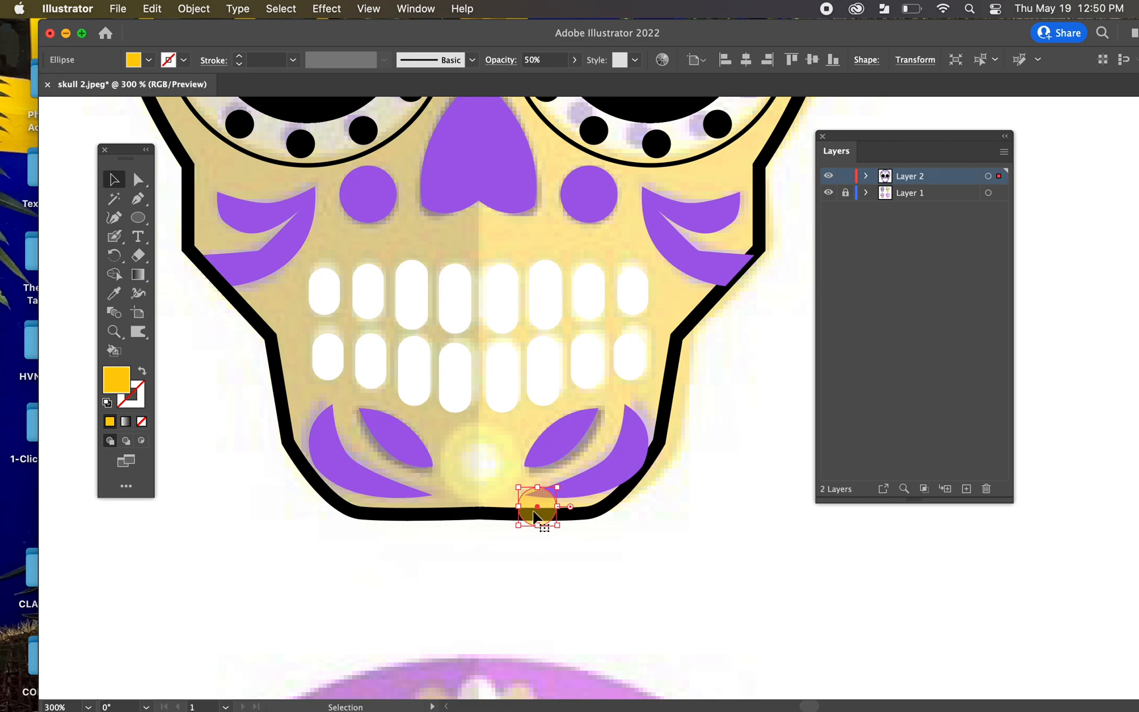
key(super+z)
Step: Fill the chin circle with white sampled from a tooth
key(i)
click(513, 375)
key(v)
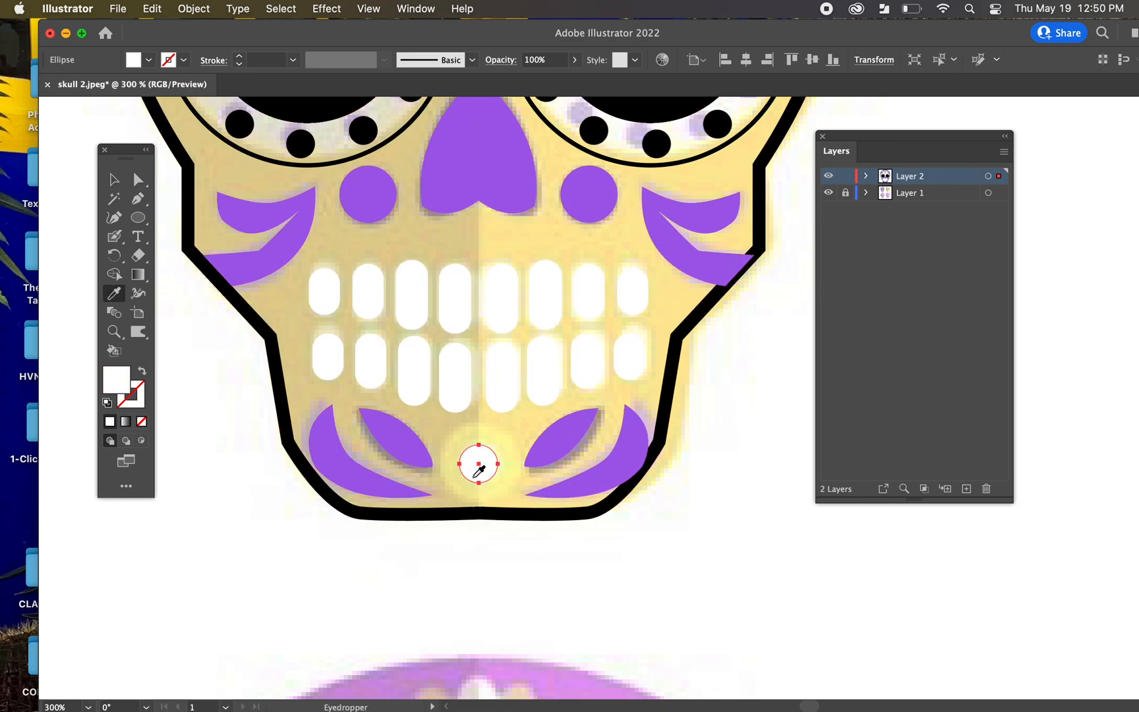
click(478, 465)
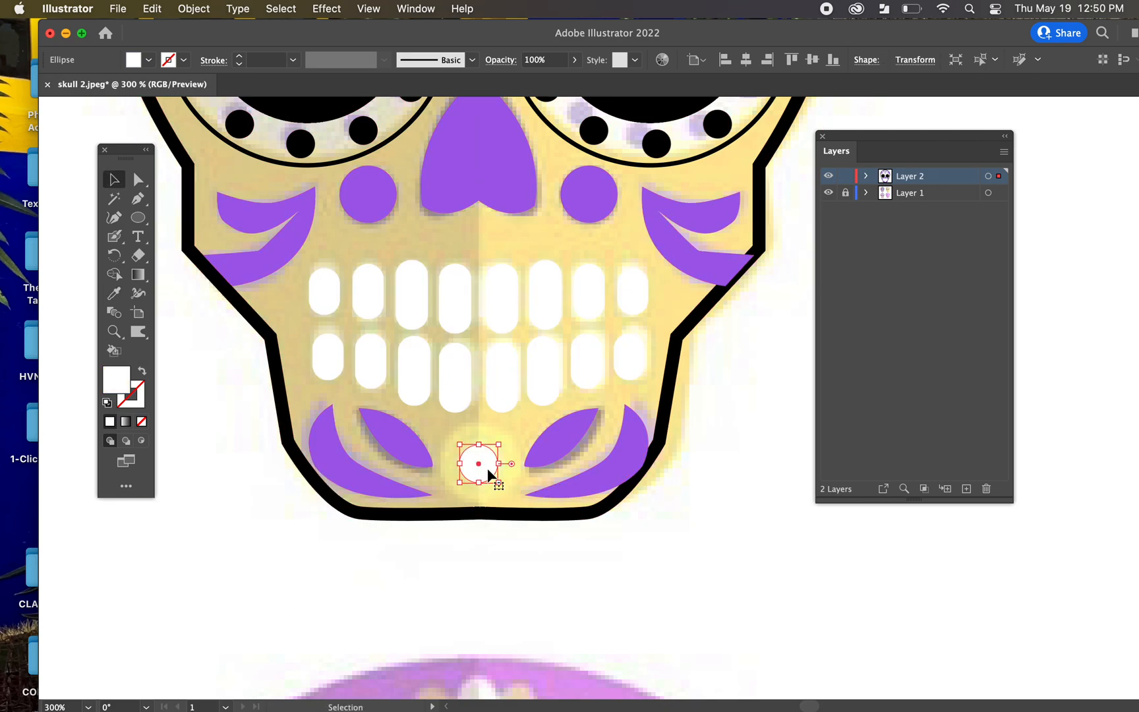
Step: Paste a copy of the white chin circle in front of it, and send the copy backward
key(a)
key(v)
right_click(490, 472)
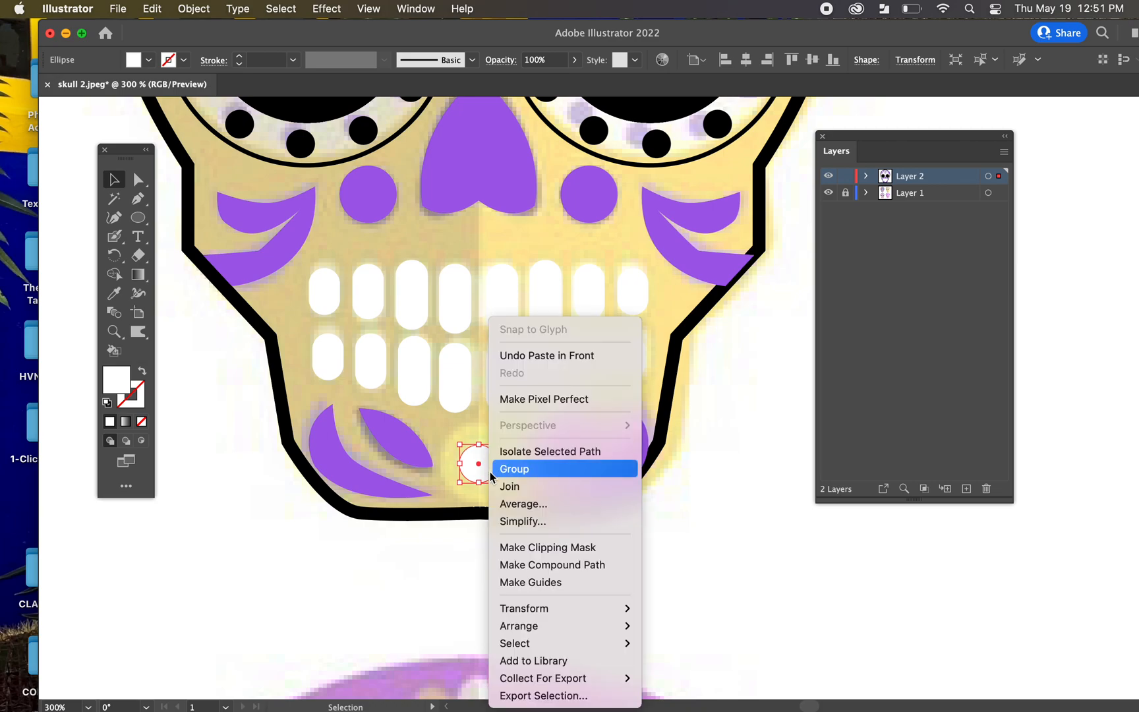
mouse_move(517, 625)
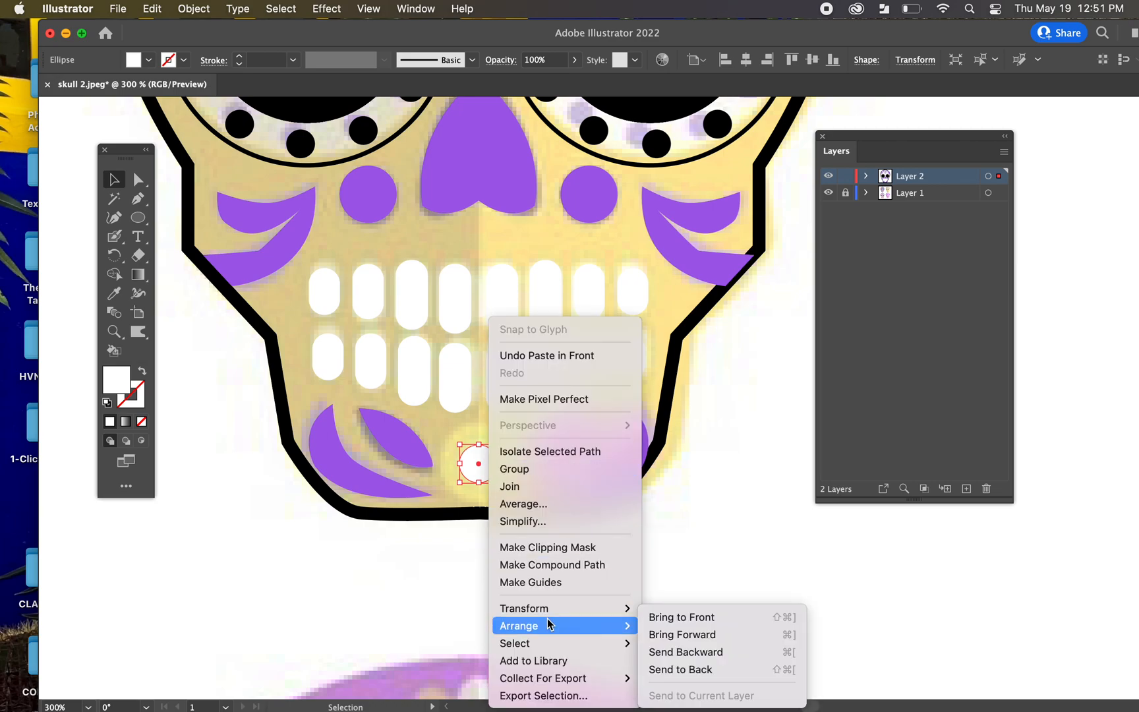
click(692, 653)
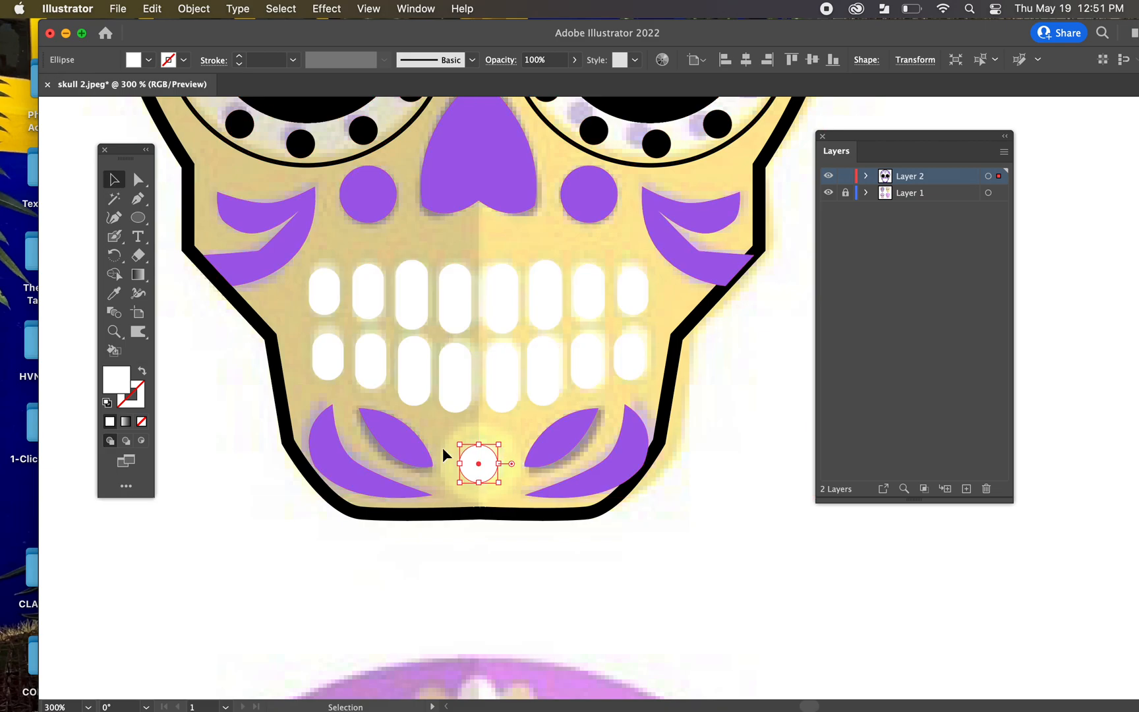
Step: Give the rear chin circle the skull's yellow at 50% opacity, and enlarge it from the centre to match the reference's outer ring
key(i)
click(561, 243)
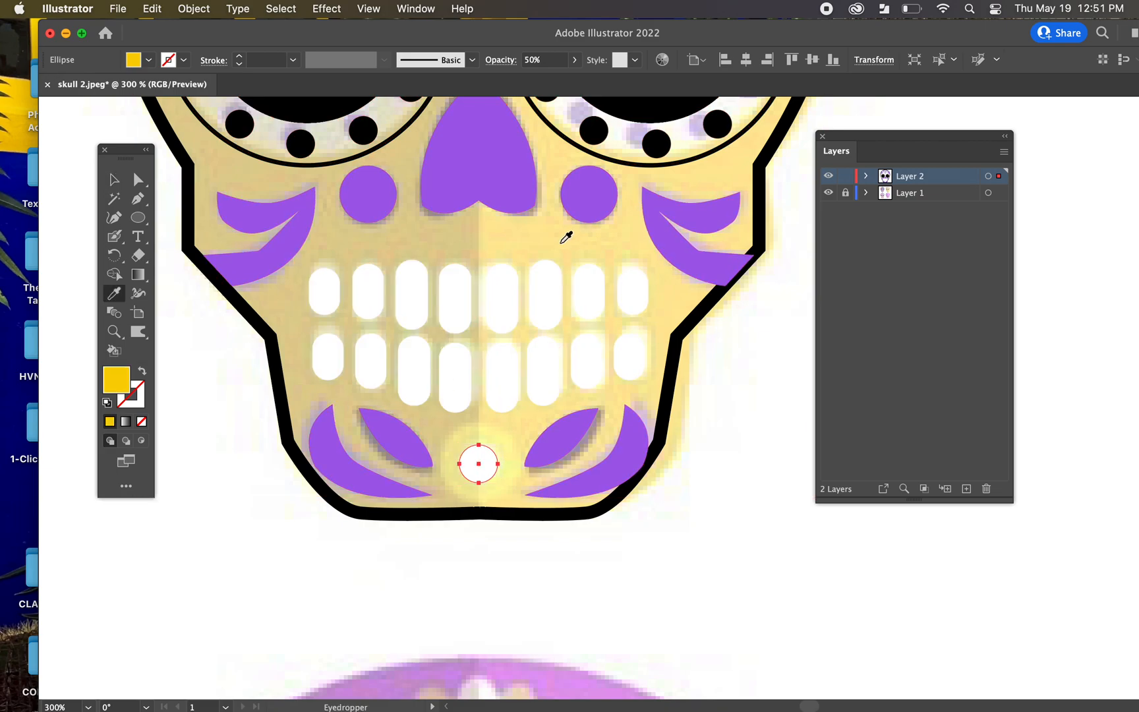
key(v)
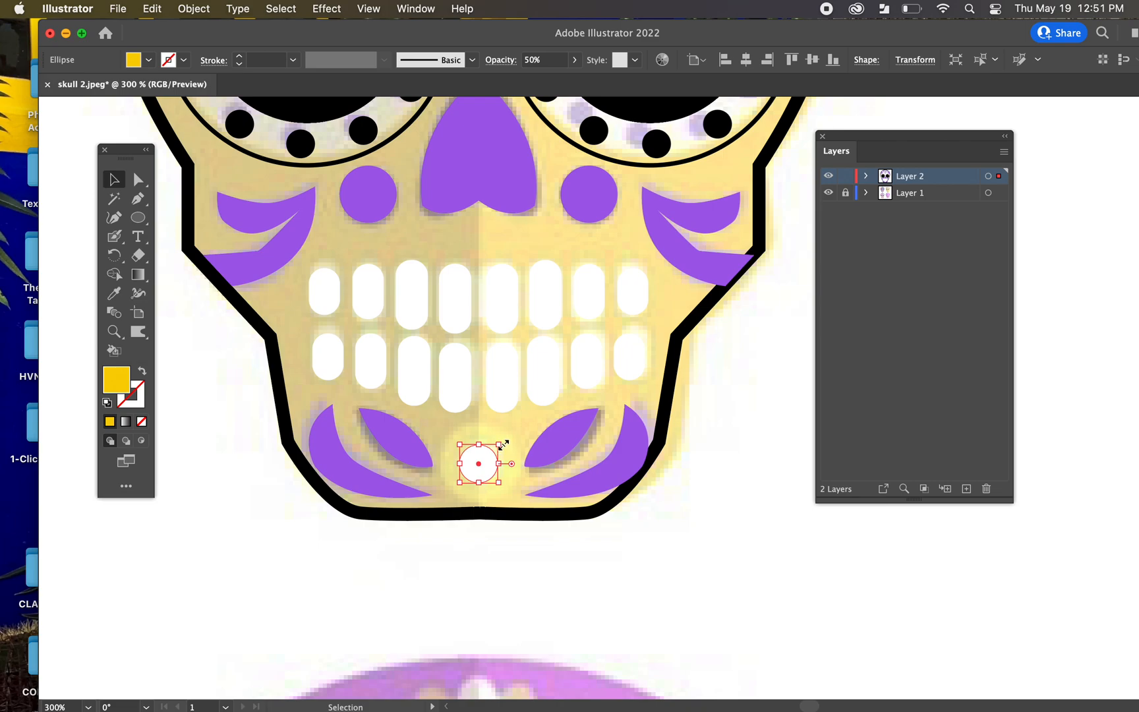
drag(503, 445, 516, 427)
click(655, 530)
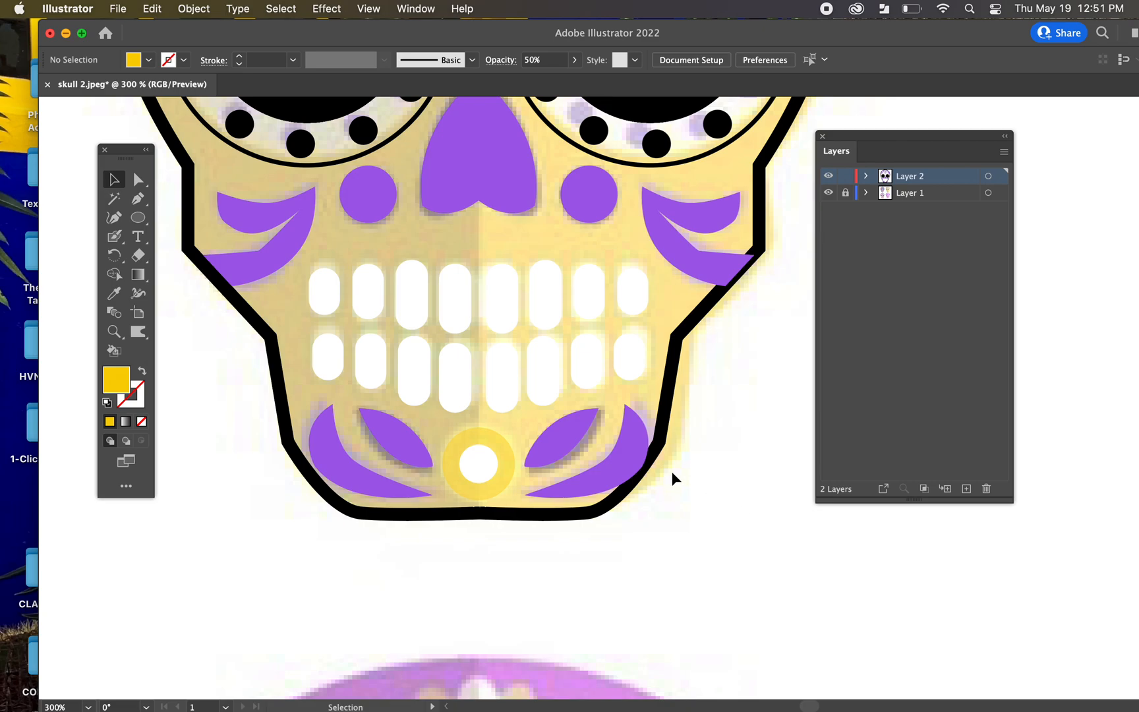
Step: Open the skull's Mirror Repeat for editing in isolation
click(624, 457)
scroll(698, 555, up, 2)
scroll(698, 557, up, 2)
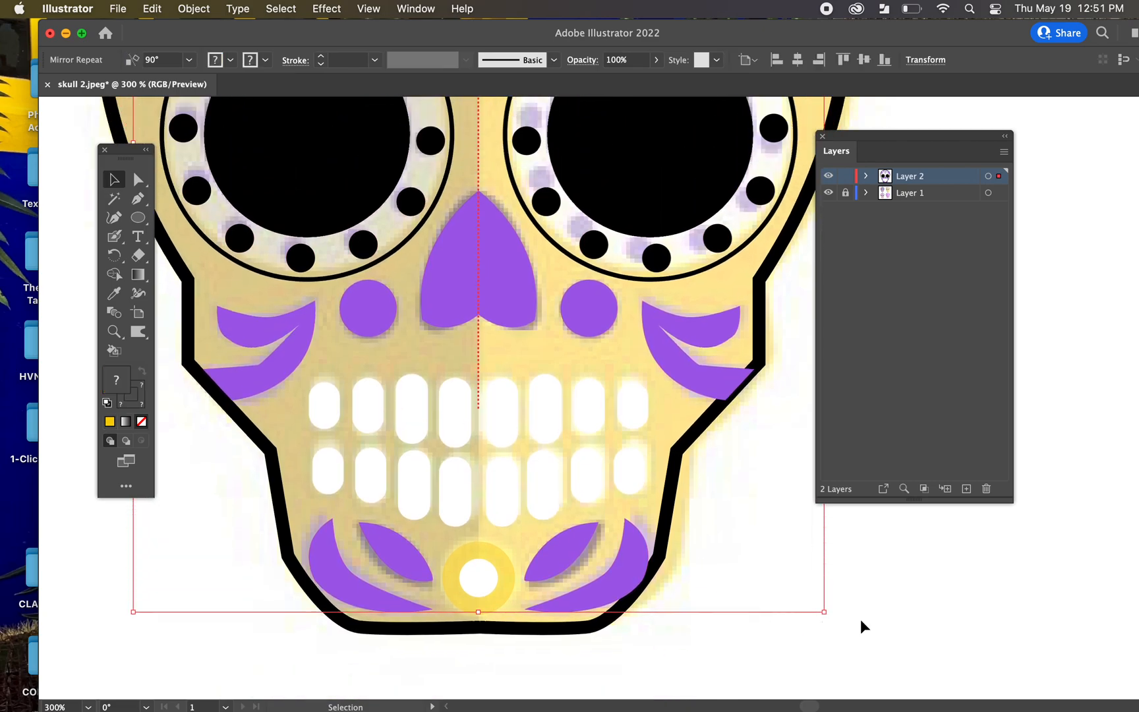
click(860, 623)
scroll(654, 516, up, 5)
scroll(656, 508, up, 5)
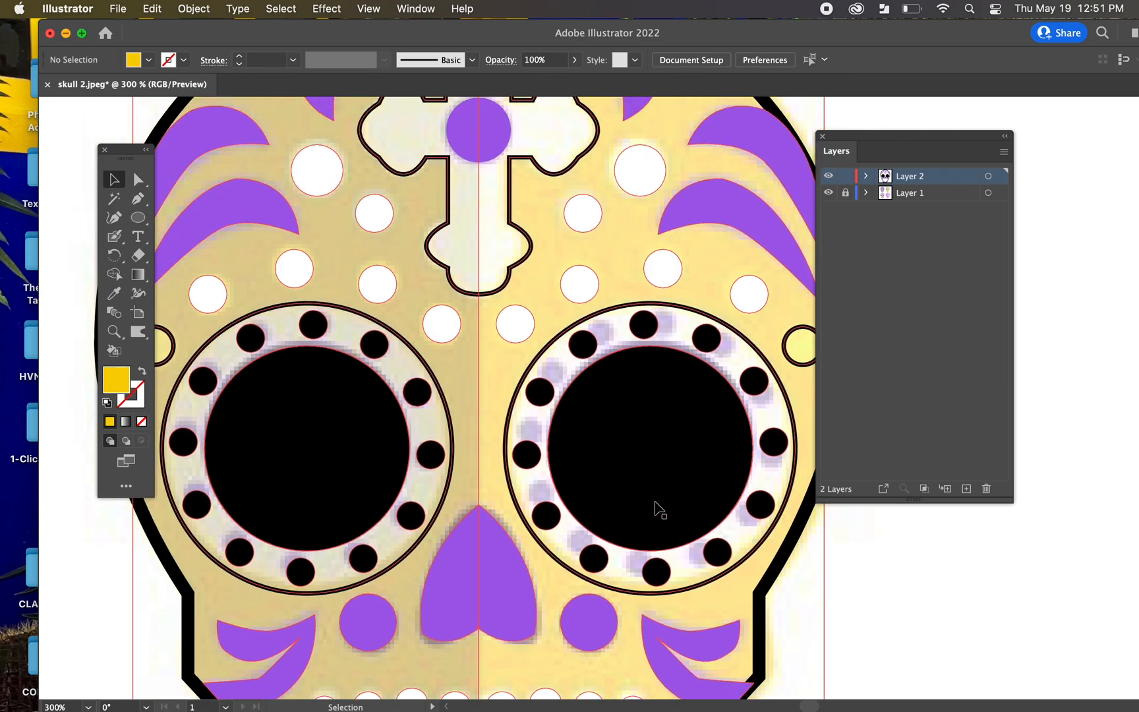
click(794, 487)
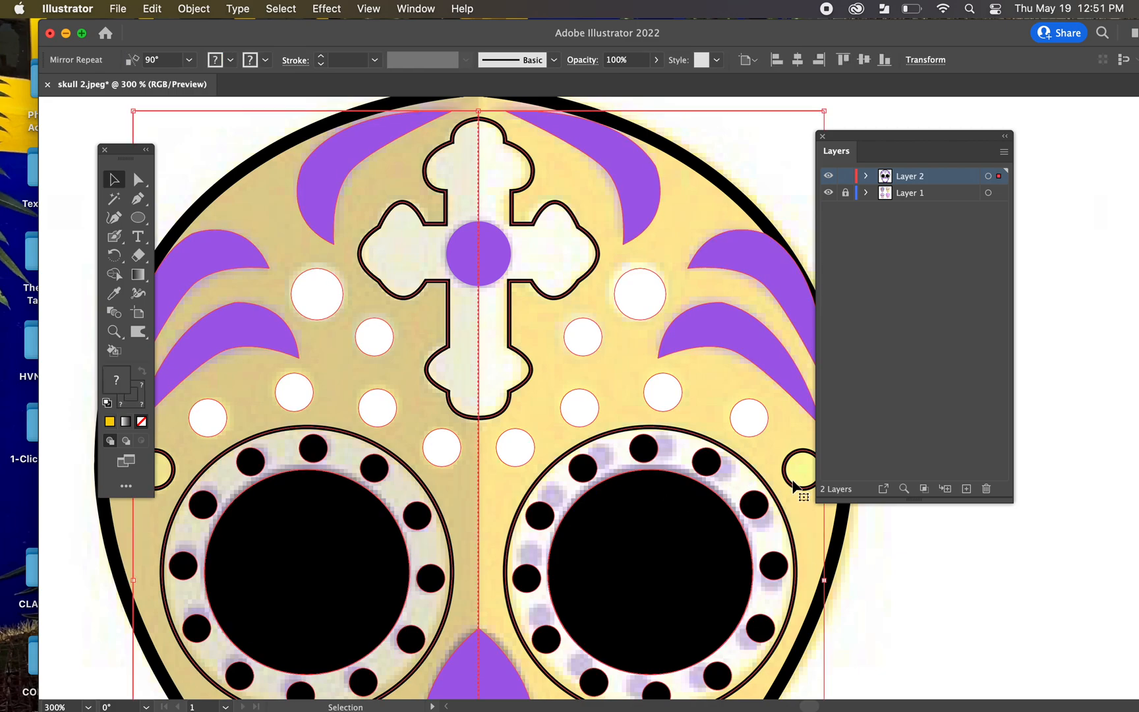
double_click(793, 488)
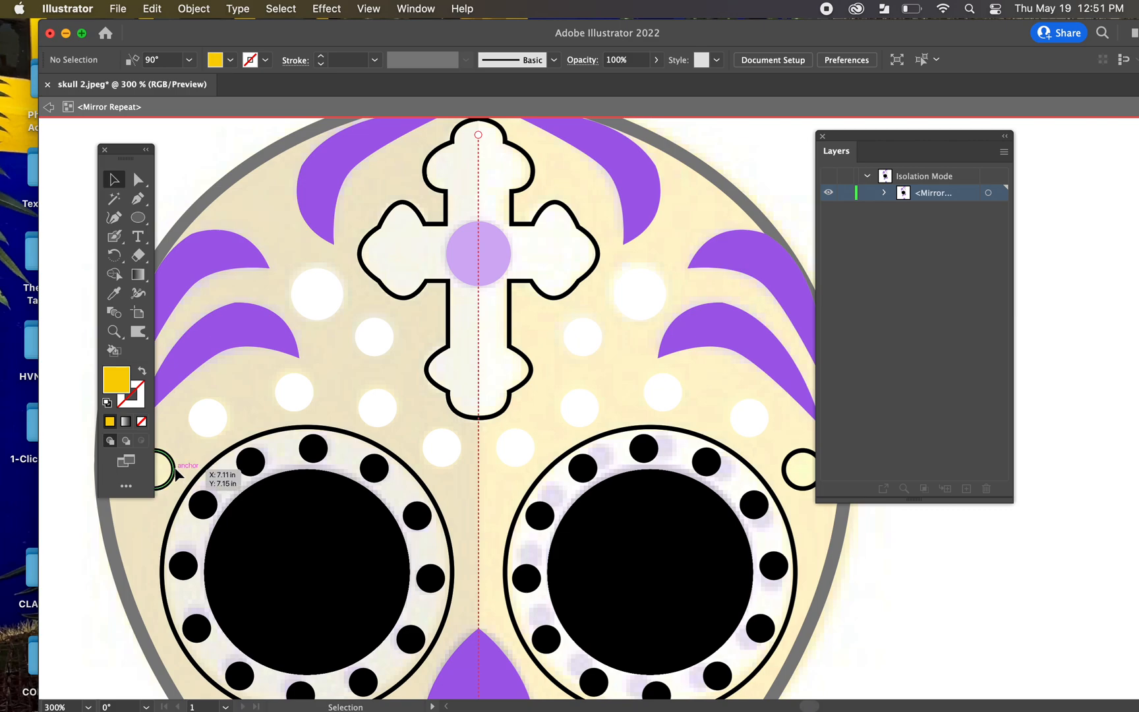
Step: Fill the small outlined circle beside the left eye with yellow F9D005 and remove its stroke
click(174, 470)
key(i)
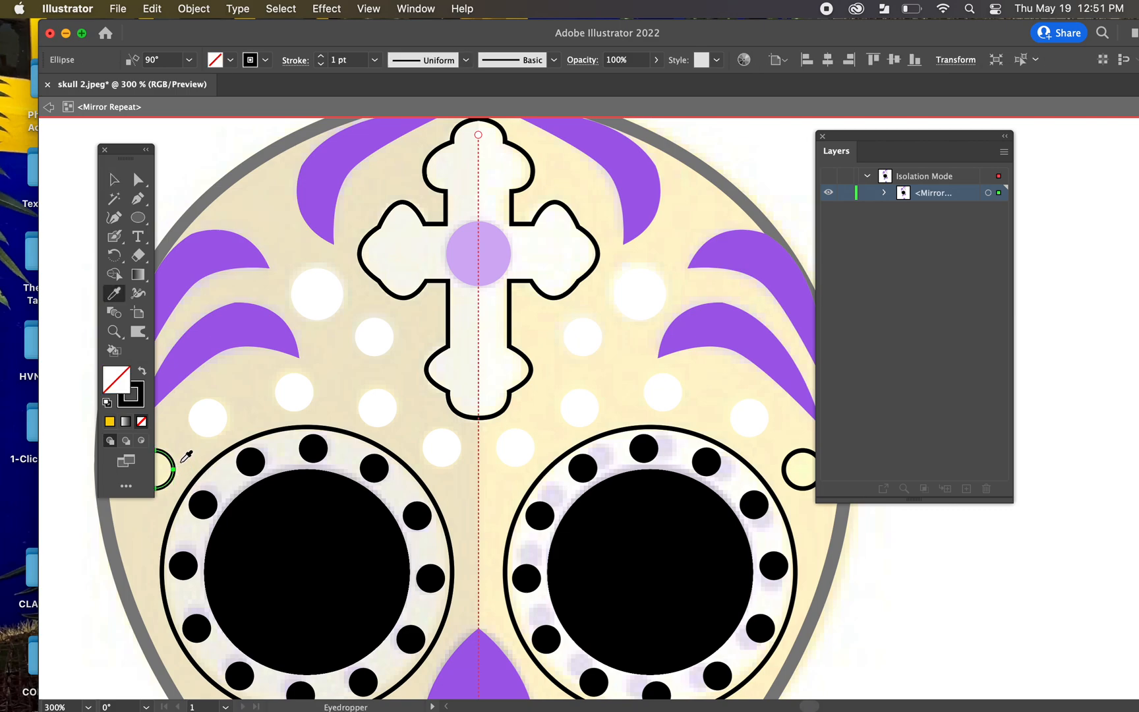
click(110, 422)
key(x)
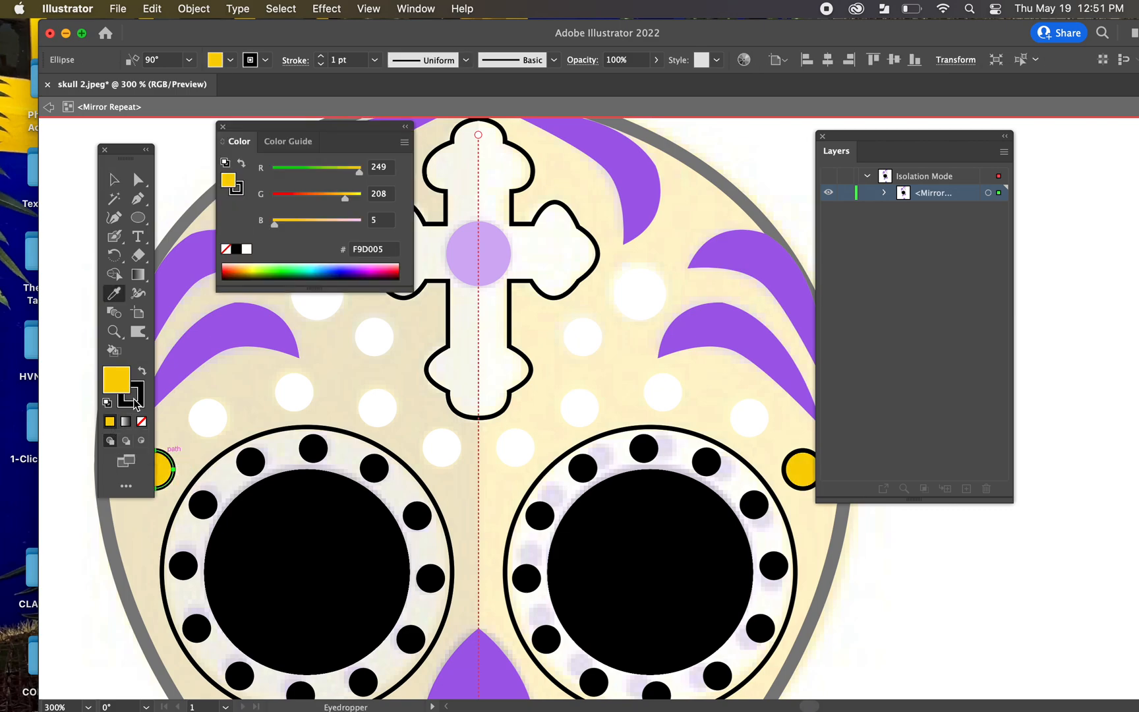
click(142, 422)
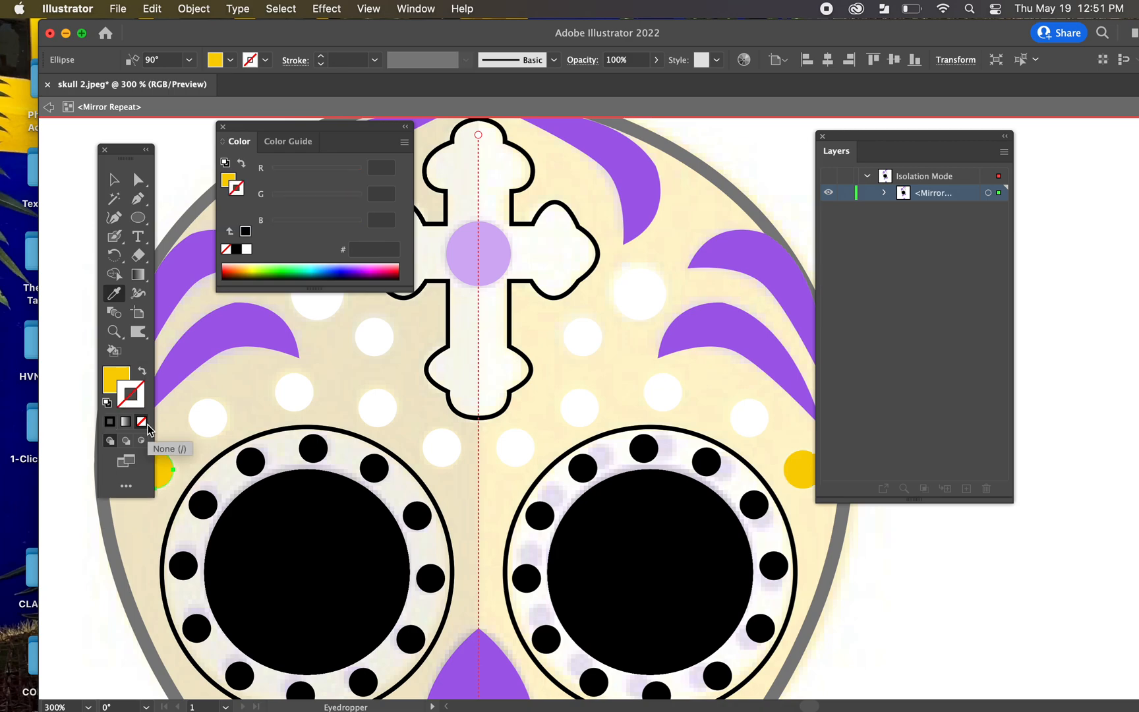
click(113, 180)
click(244, 409)
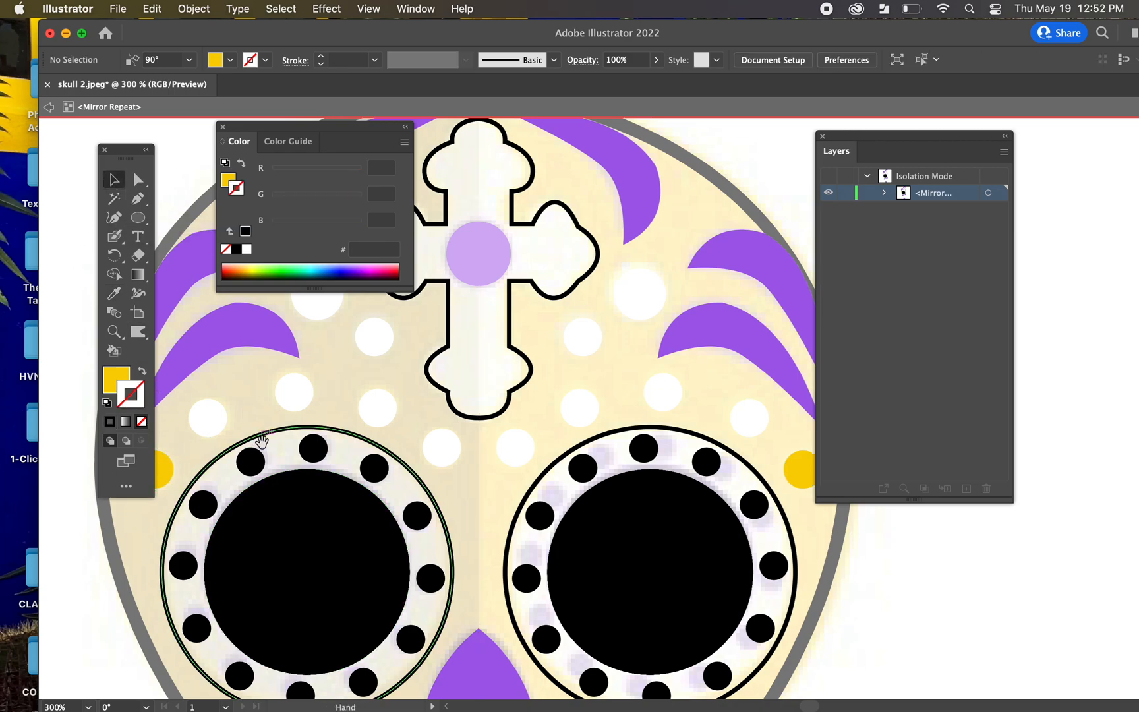
Step: Exit the Mirror Repeat isolation to return to the full artwork
drag(265, 445, 503, 457)
double_click(235, 401)
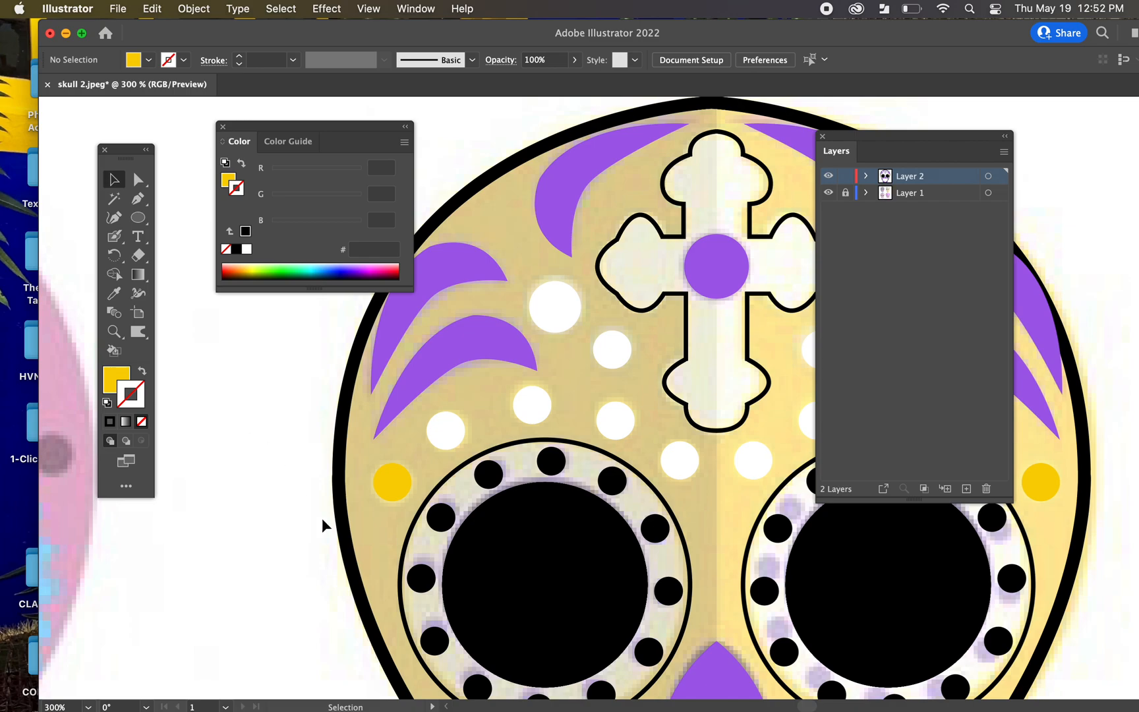
drag(306, 529, 255, 486)
key(super+minus)
key(super+minus)
key(super+minus)
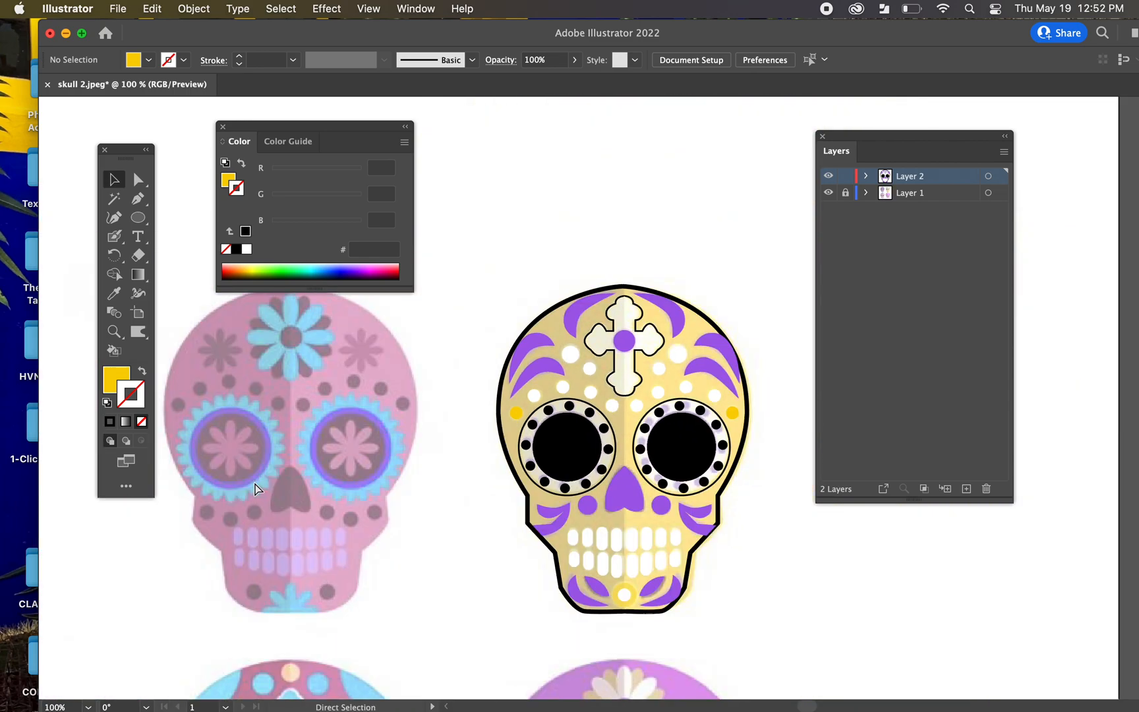
Step: Select all the skull artwork on Layer 2, including the Mirror Repeat, and expand its object and fill
scroll(379, 544, down, 2)
scroll(379, 544, right, 2)
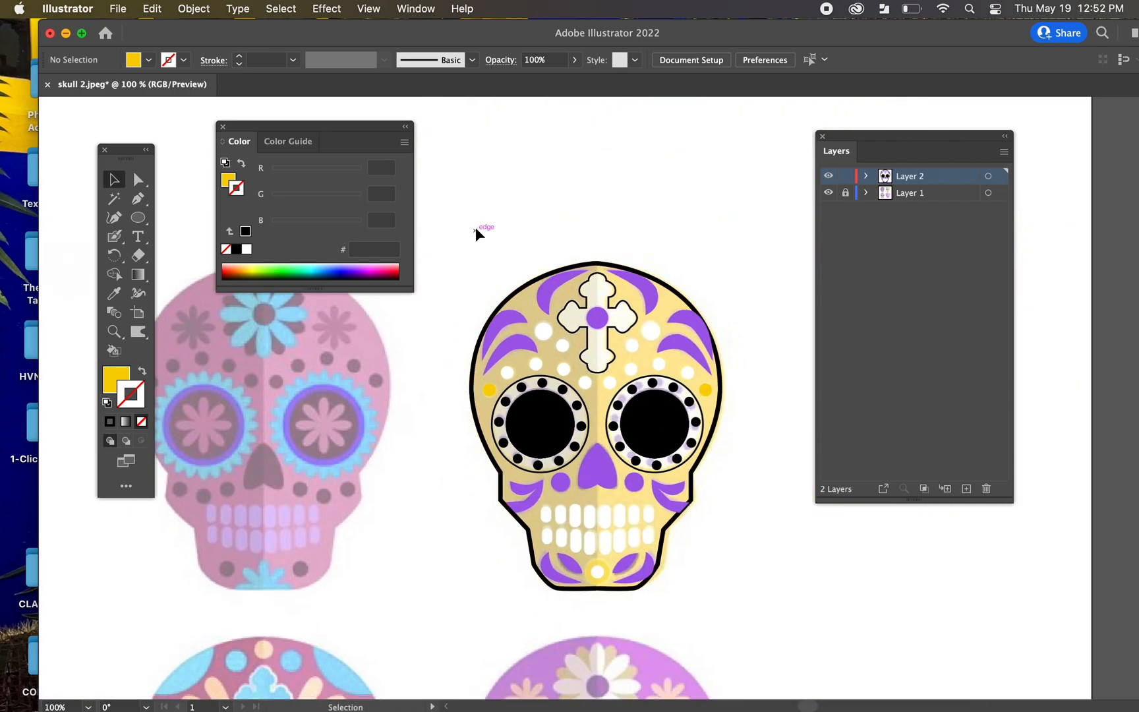
drag(476, 227, 783, 611)
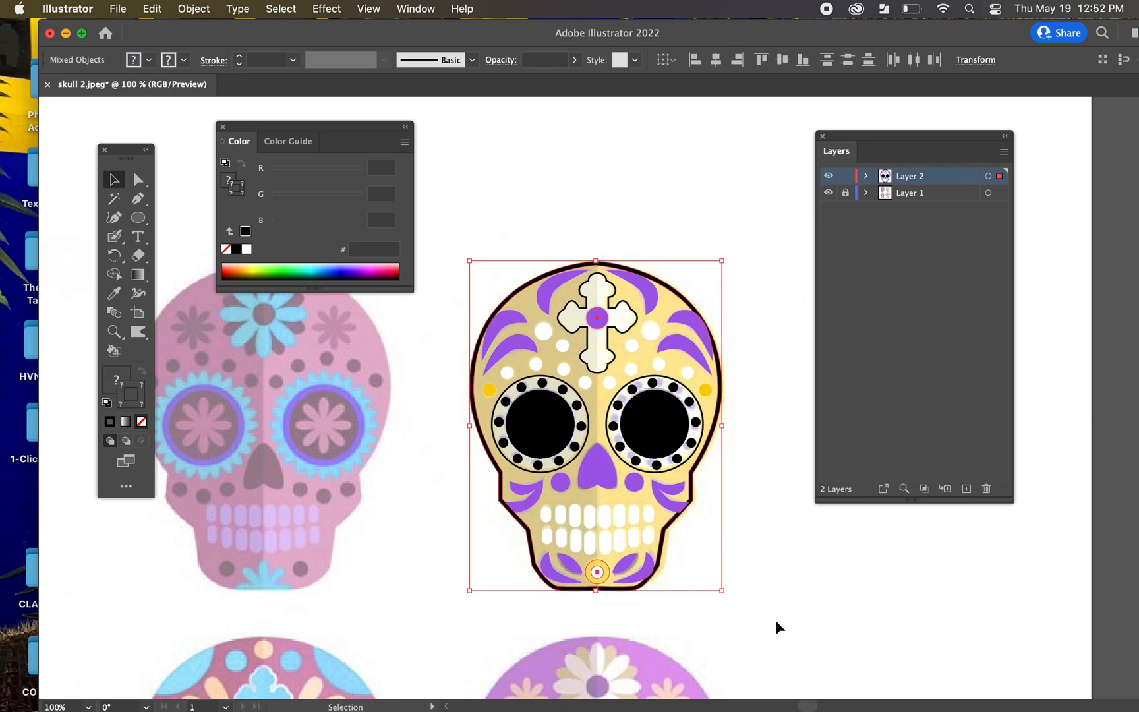
click(777, 619)
click(647, 444)
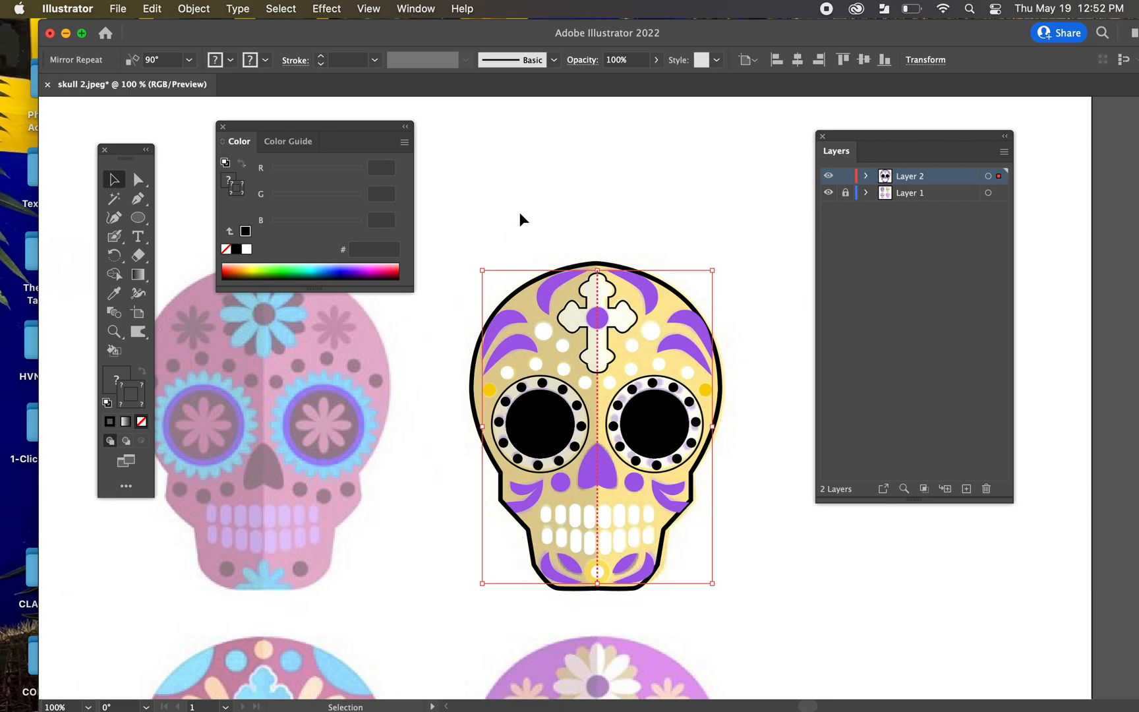
click(987, 176)
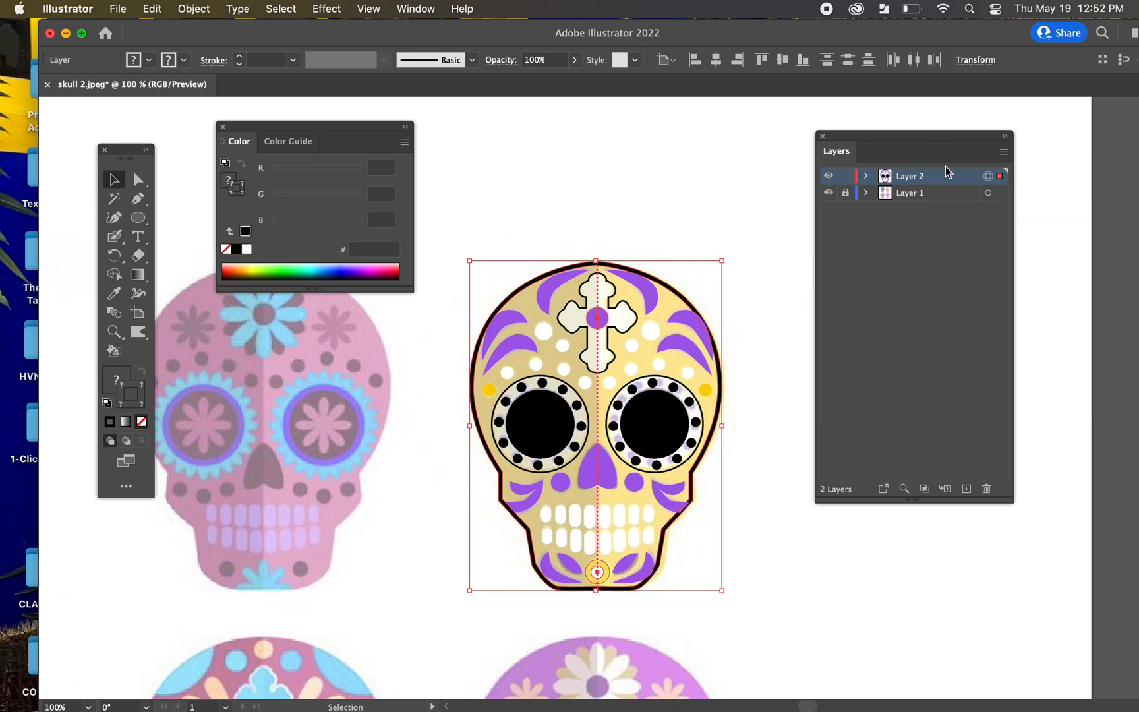
click(192, 8)
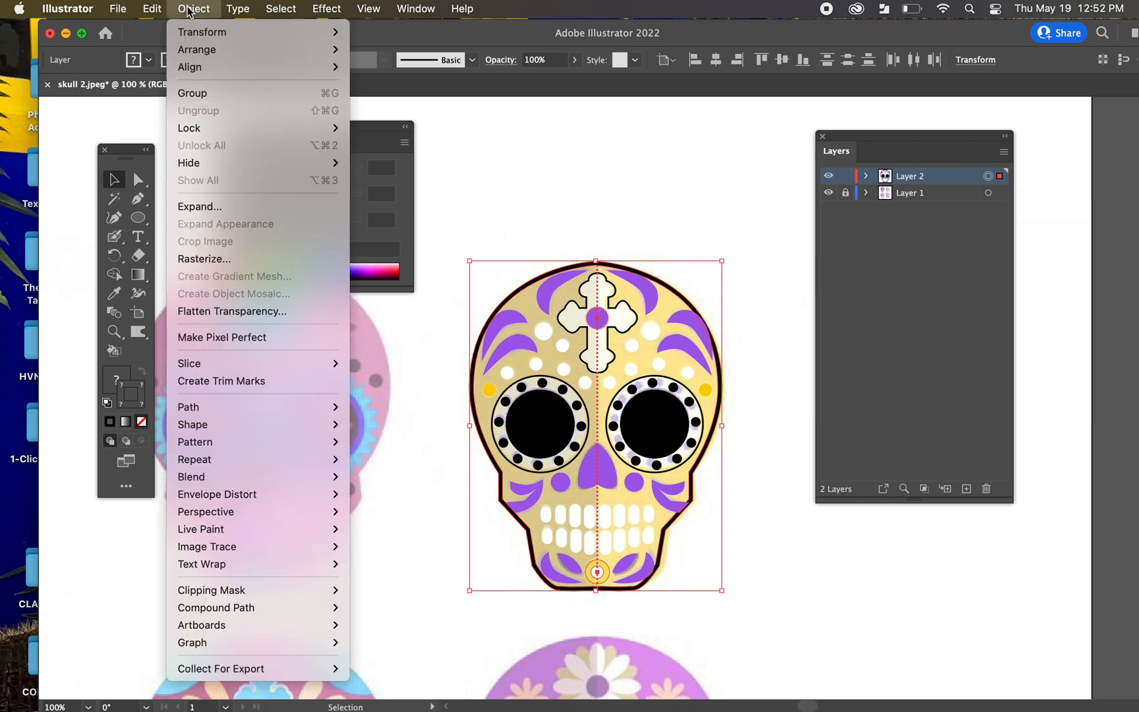
click(207, 207)
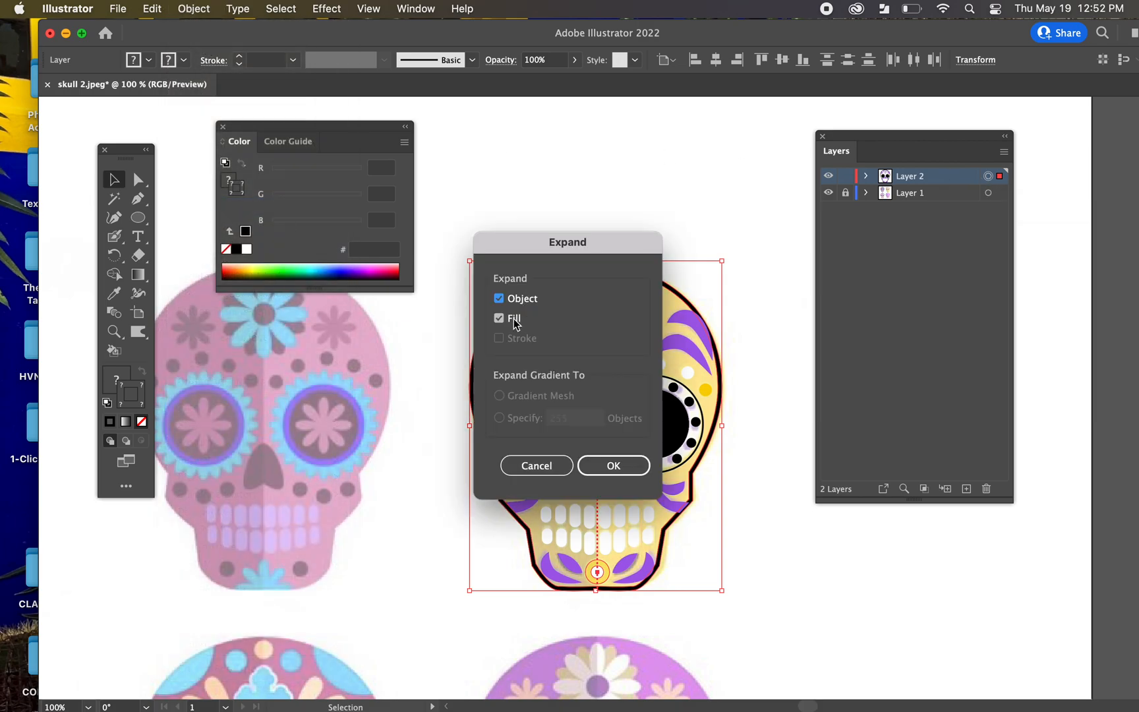
click(597, 465)
Step: Expand the Layer 2 artwork again so its strokes become filled shapes, and deselect it
click(195, 9)
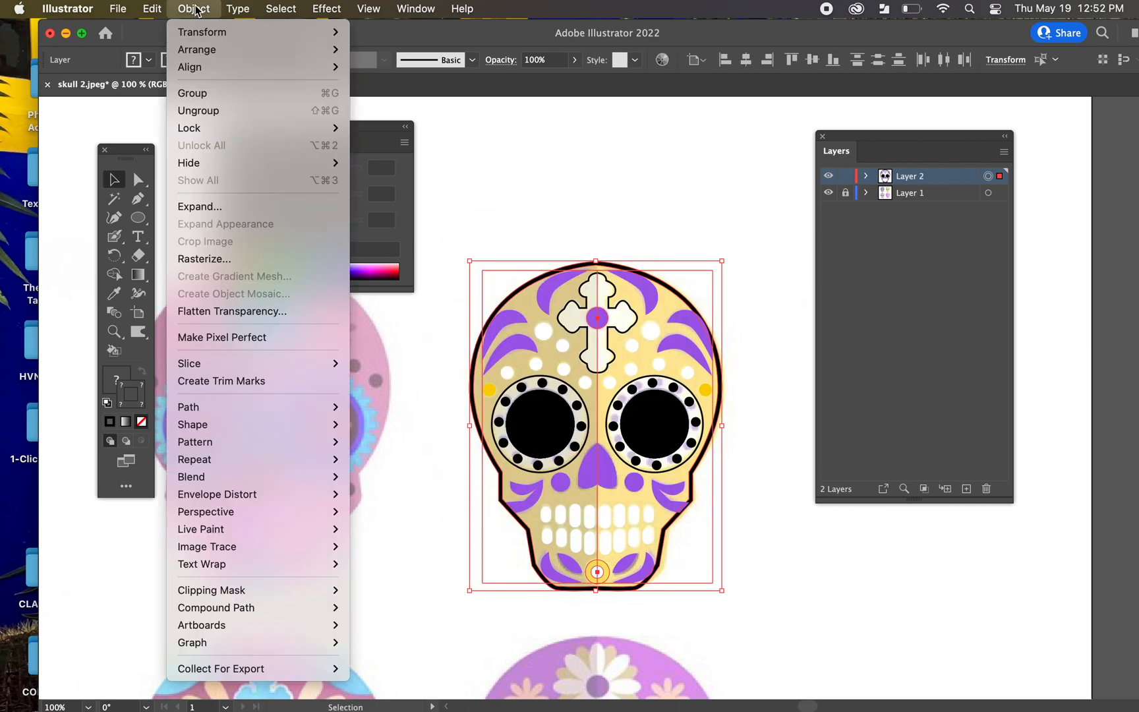
click(208, 204)
key(Return)
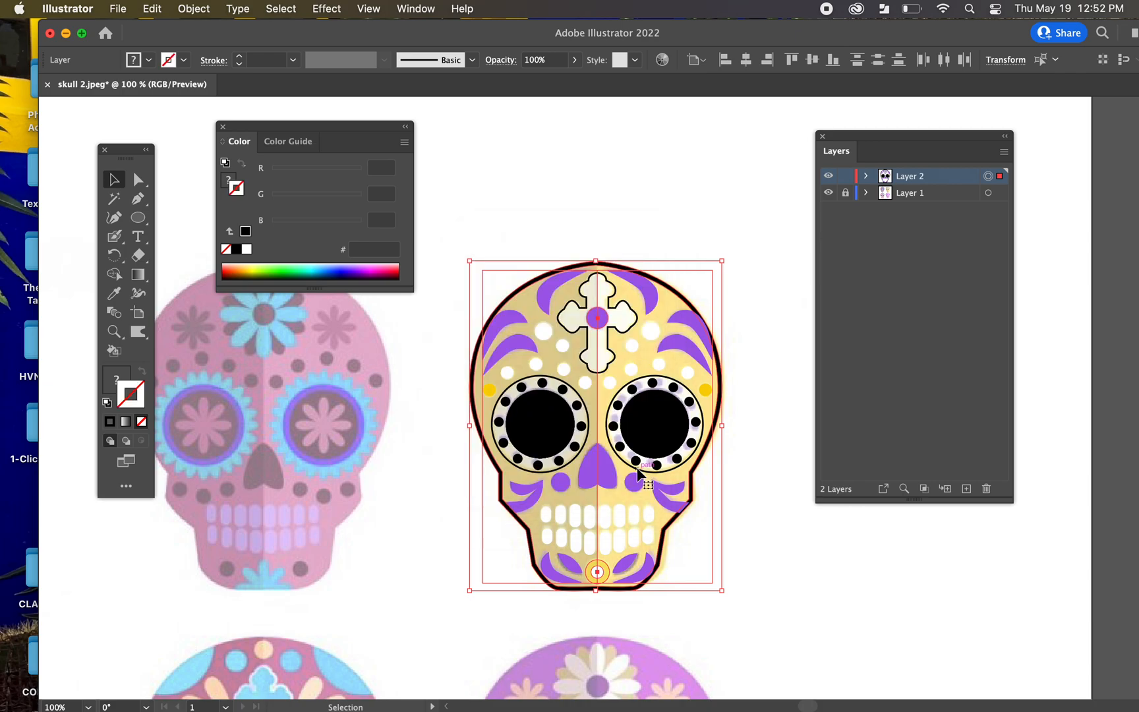
click(213, 8)
click(207, 203)
click(571, 192)
scroll(664, 198, down, 2)
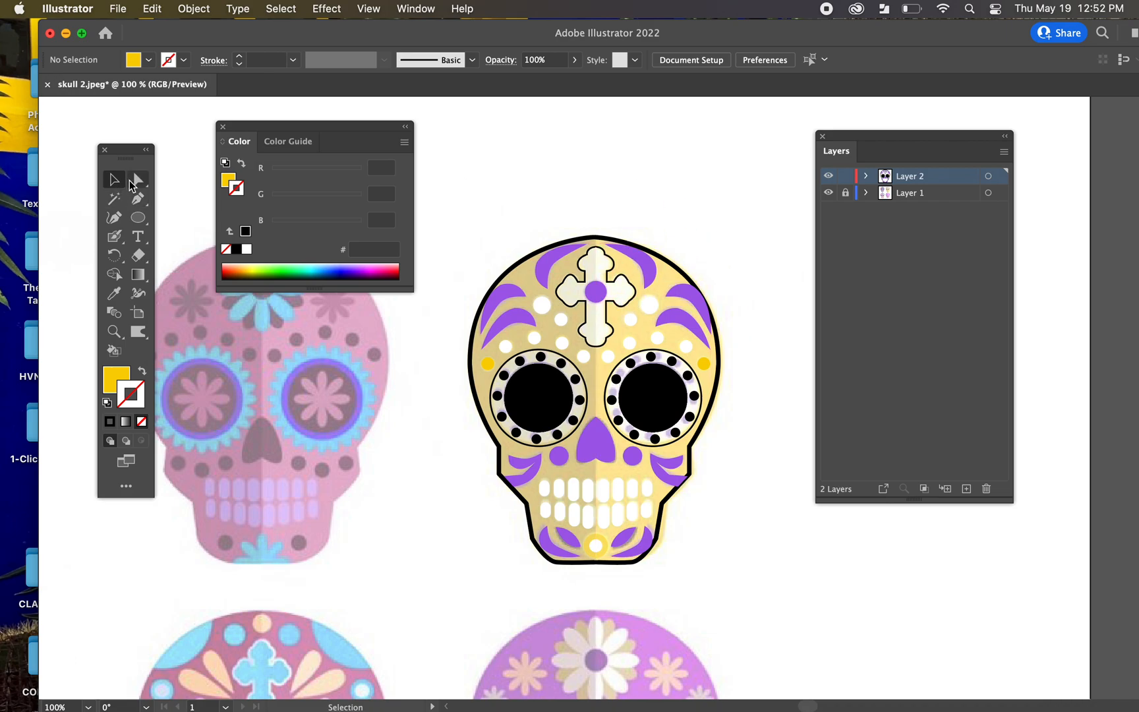
Step: Delete the two unfilled bounding rectangles left around the skull's right and left halves after expanding
click(135, 184)
click(690, 250)
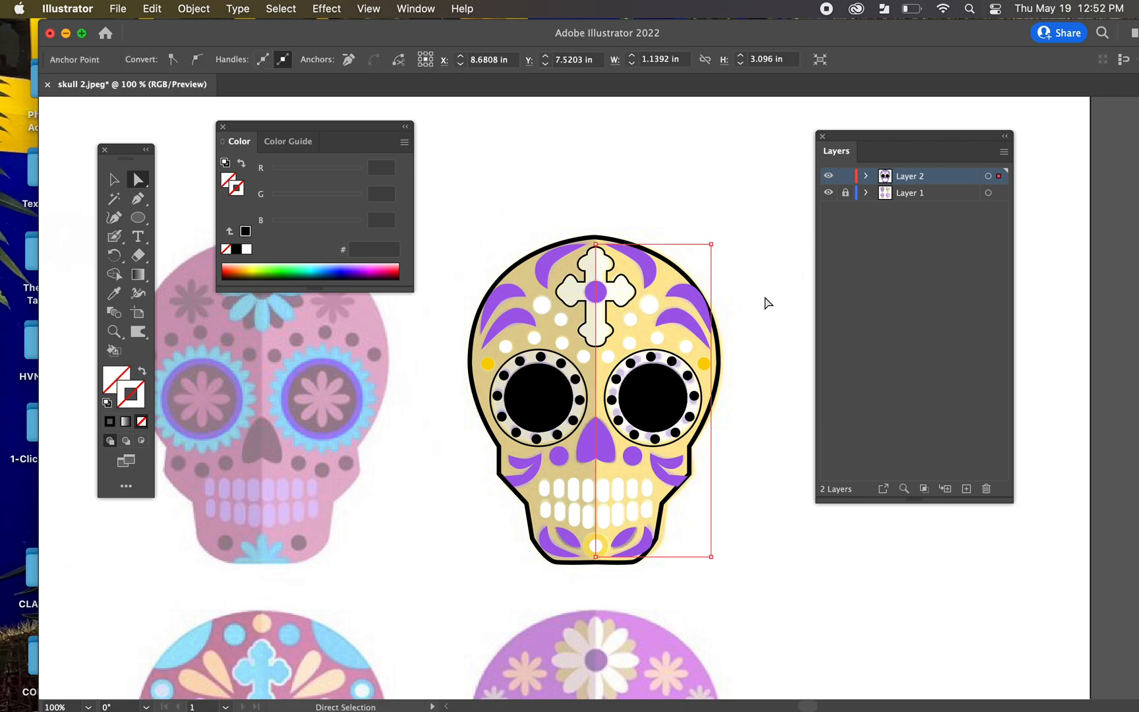
key(super+equal)
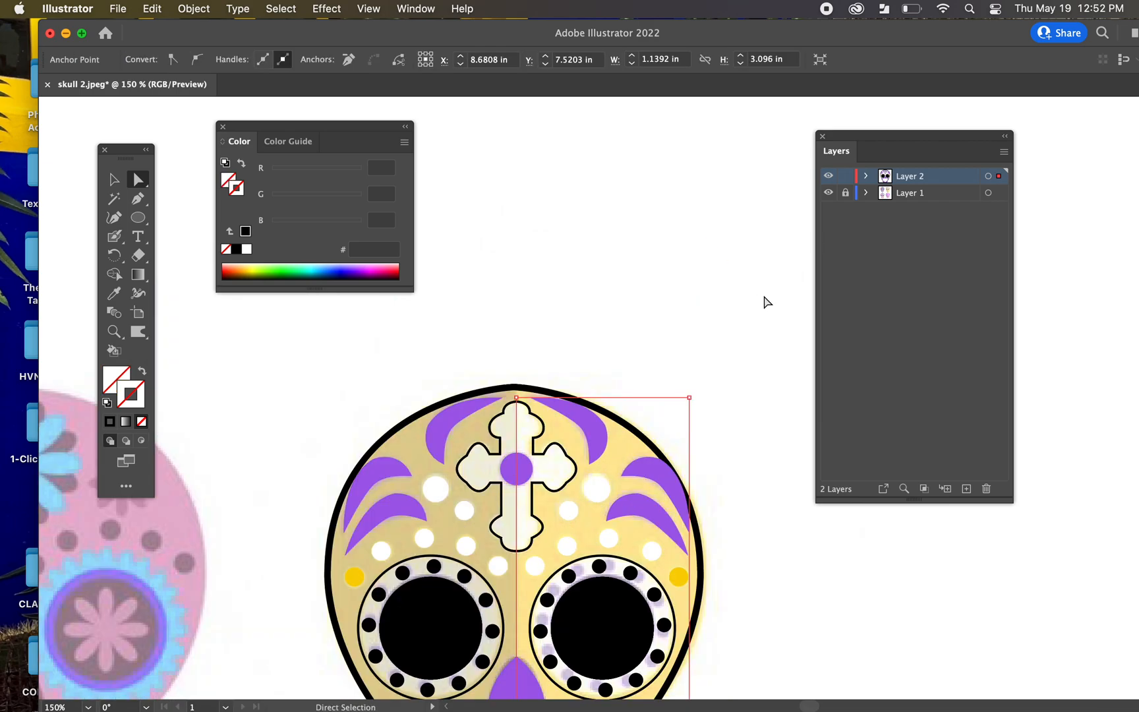
drag(661, 547, 699, 273)
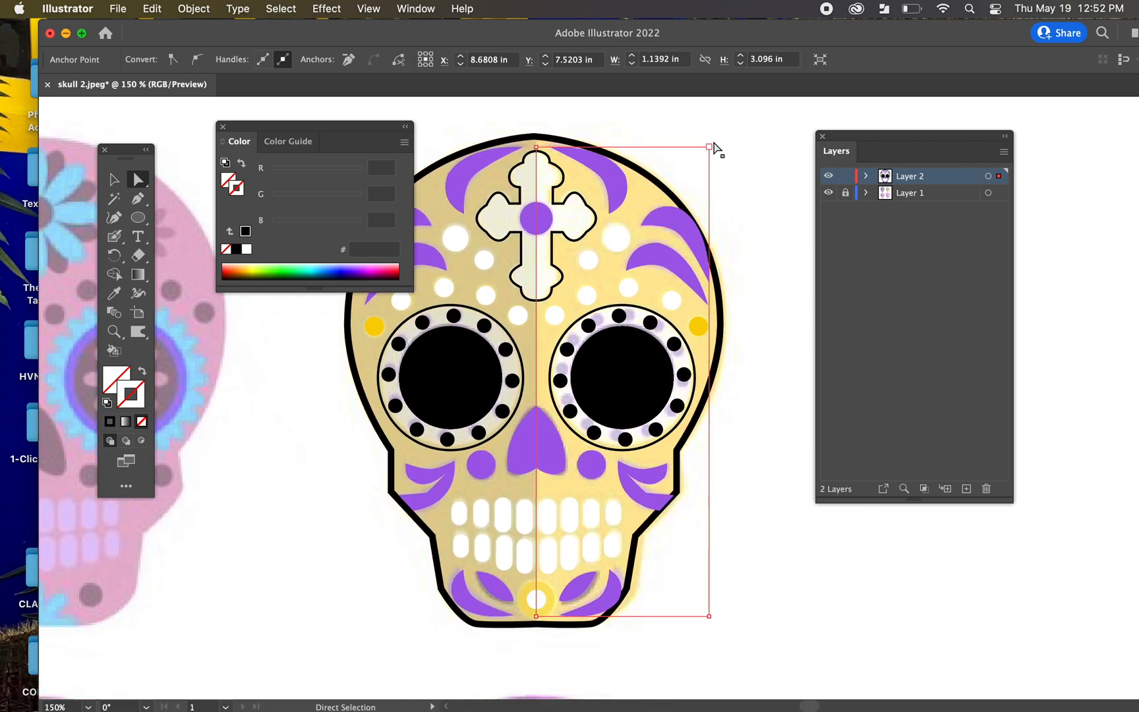
click(745, 170)
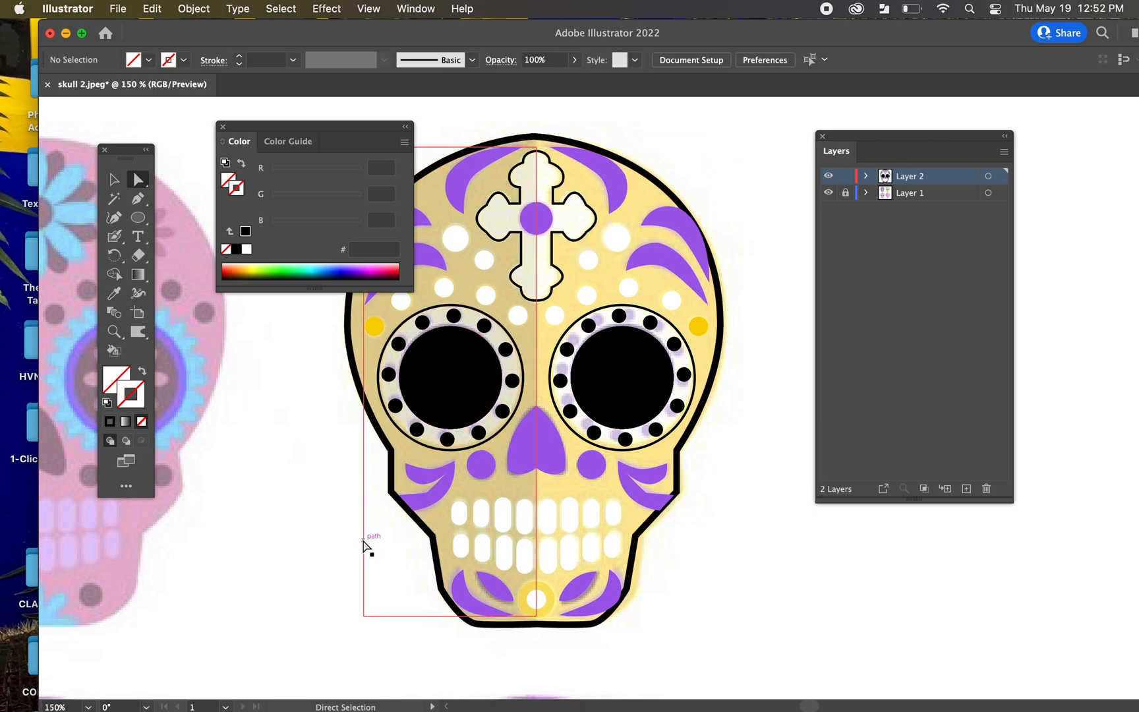
click(367, 539)
click(264, 572)
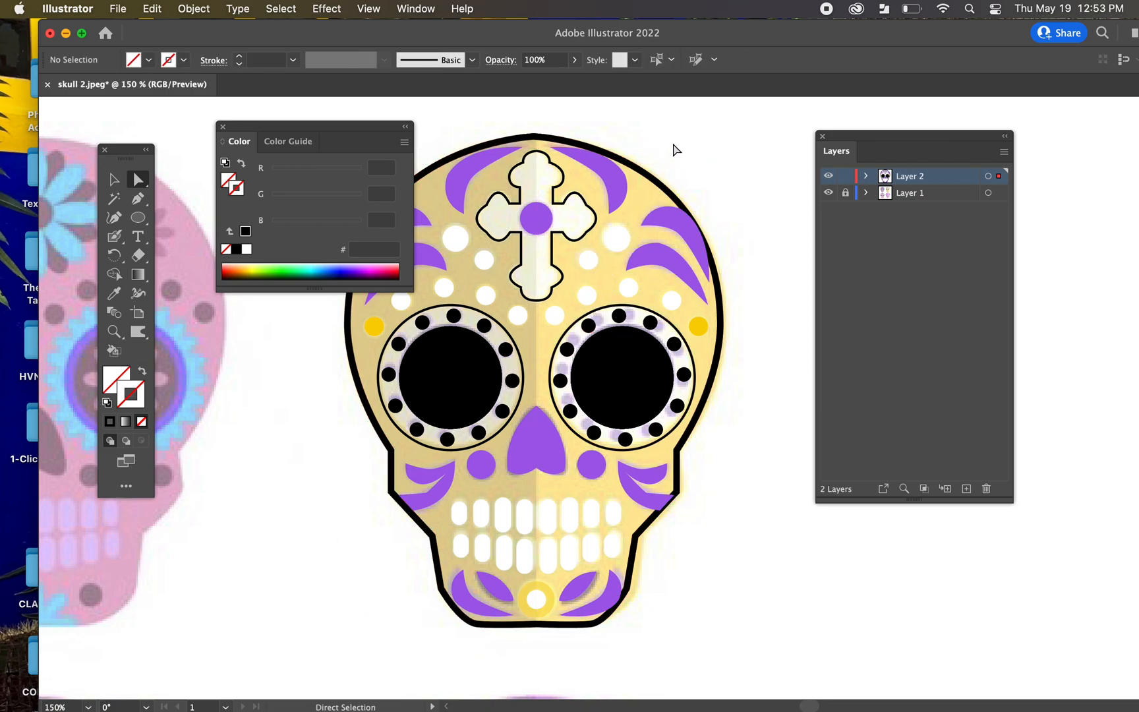
click(673, 148)
click(699, 169)
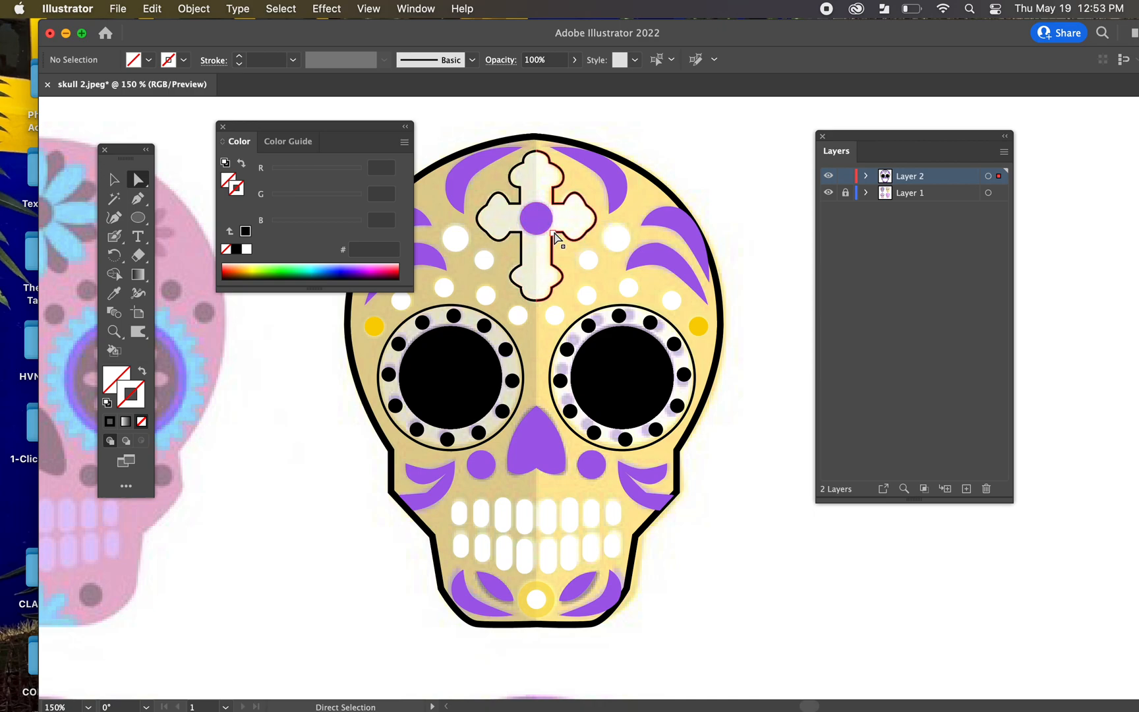
Step: Close the Color panel, run Expand once more on the whole skull artwork, and deselect it
click(222, 127)
click(114, 180)
drag(338, 146, 744, 642)
click(186, 8)
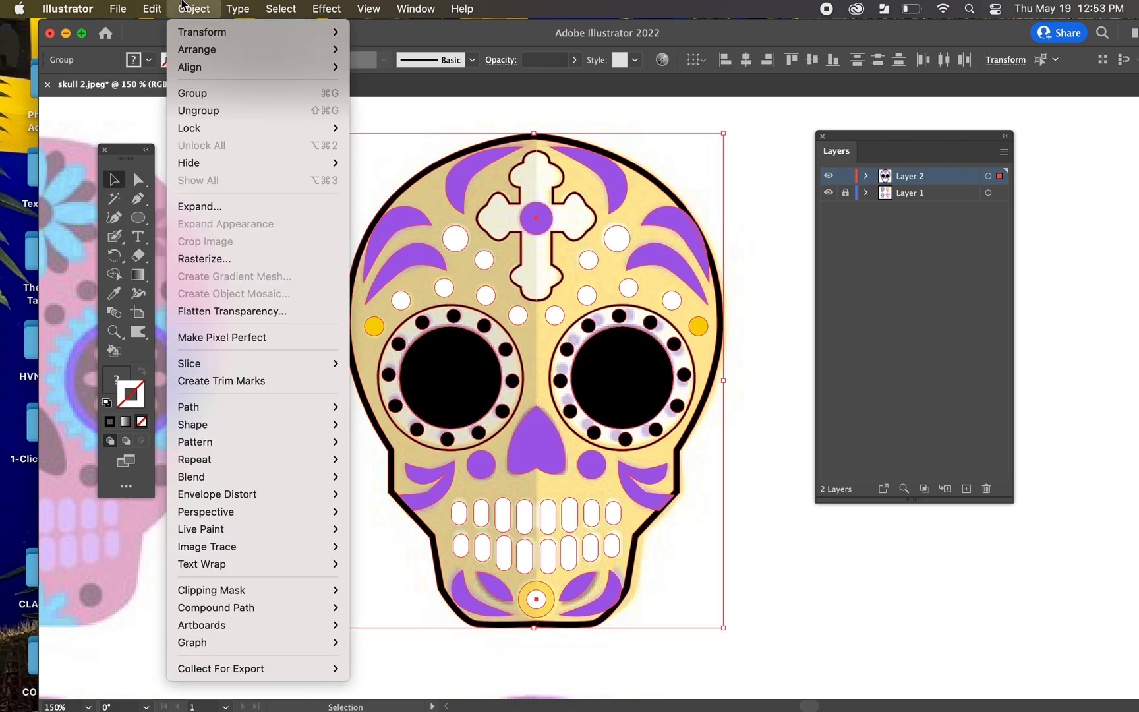
click(209, 203)
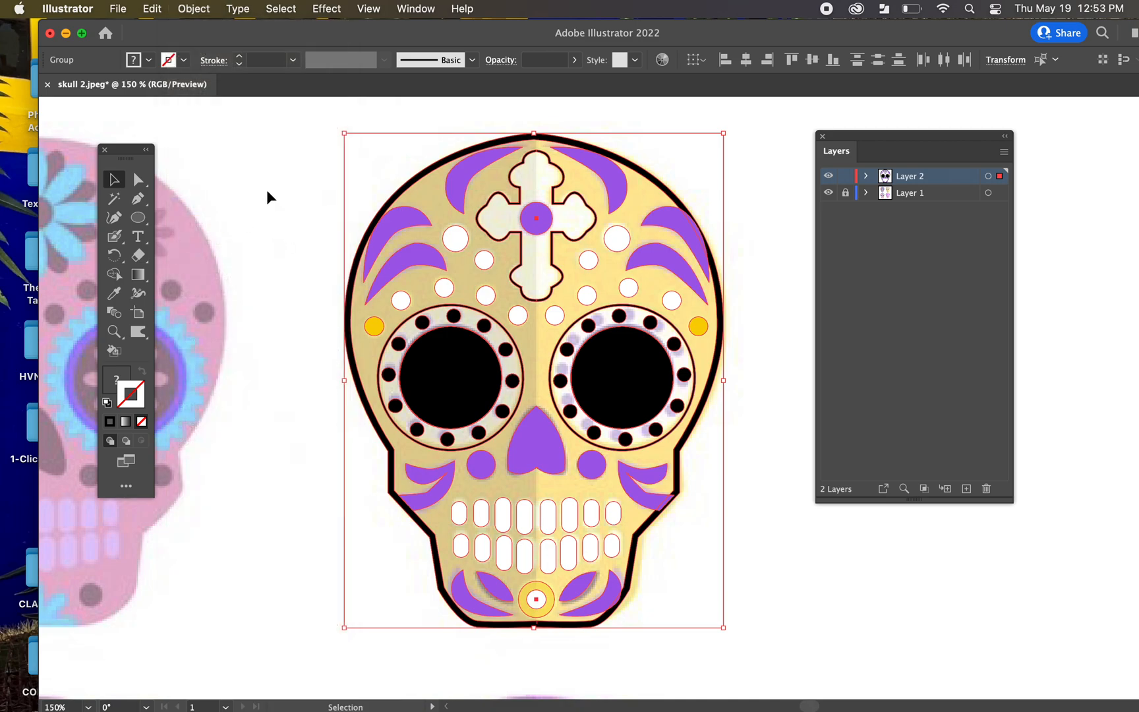
click(298, 315)
drag(290, 271, 297, 270)
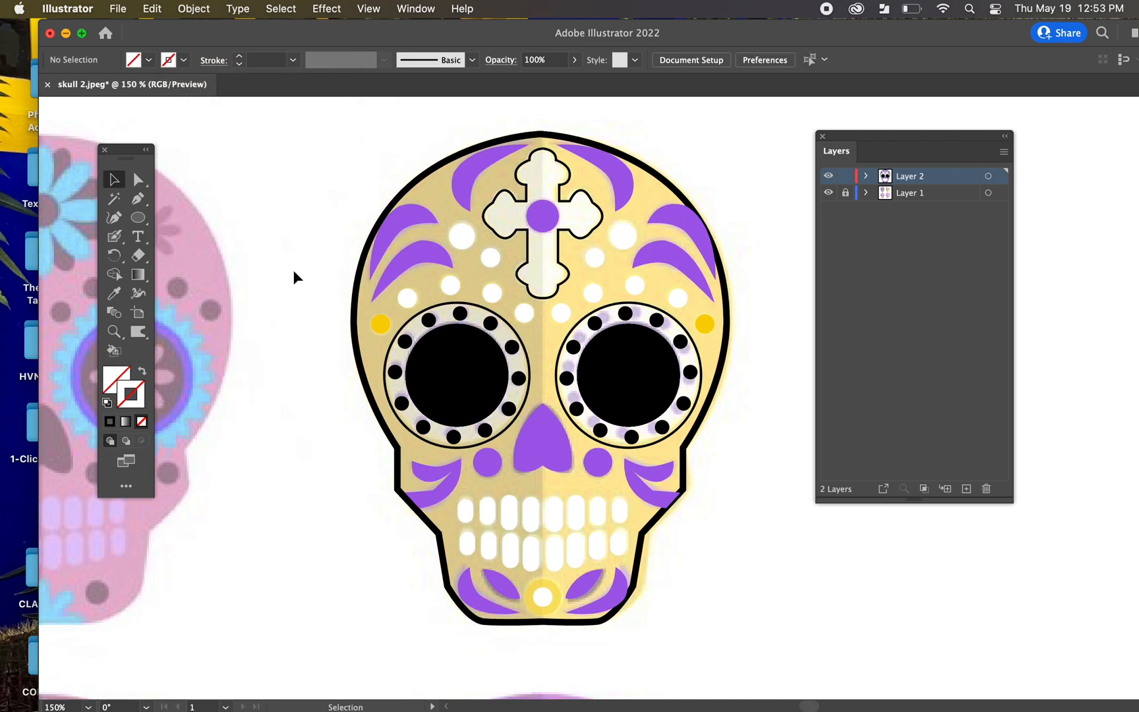
Step: Convert the whole skull artwork into a Live Paint group, accepting the loss of complex appearance attributes
drag(344, 154, 737, 659)
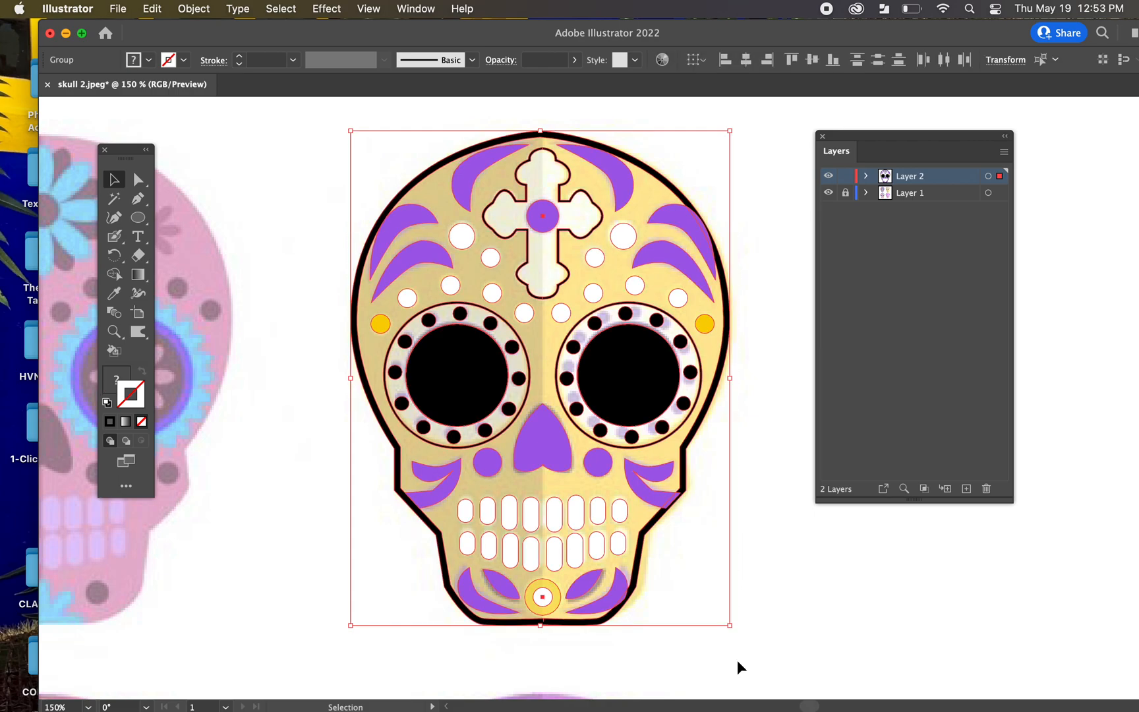
click(198, 9)
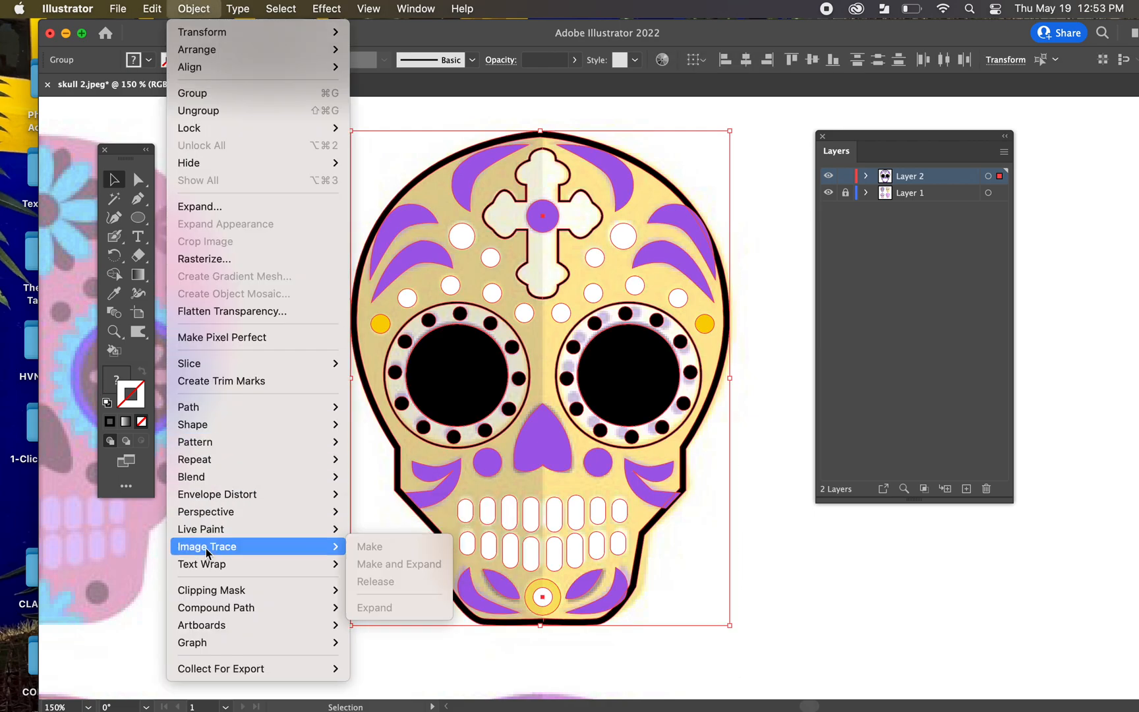
mouse_move(210, 534)
click(372, 529)
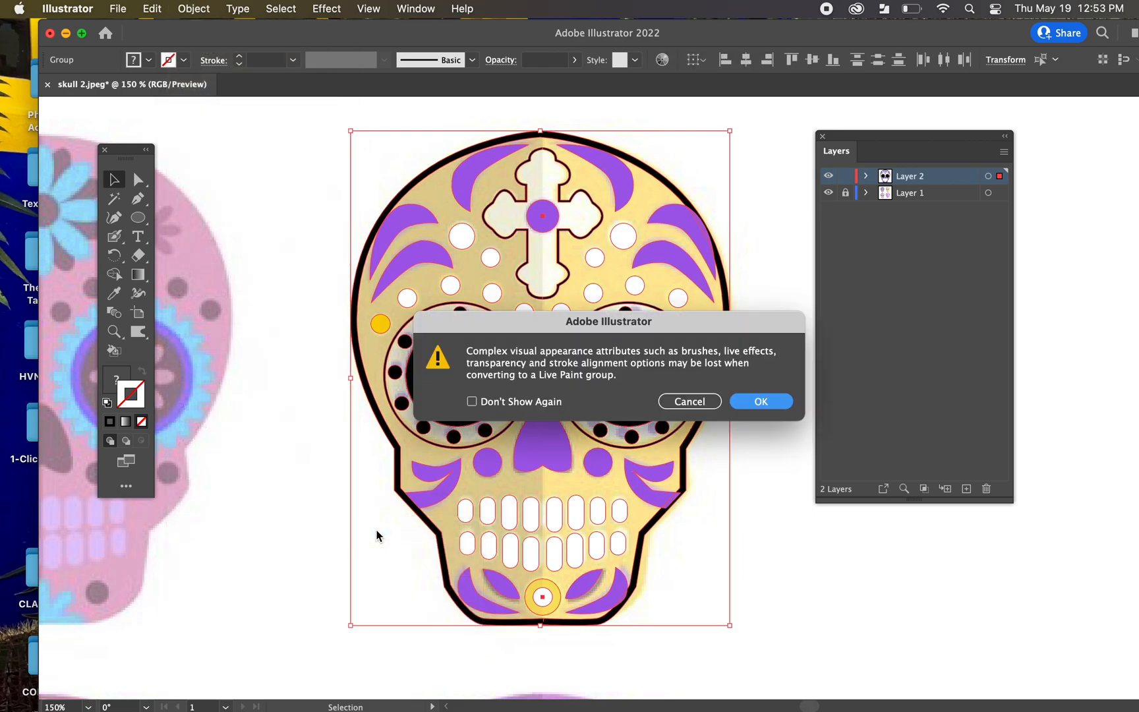
click(761, 401)
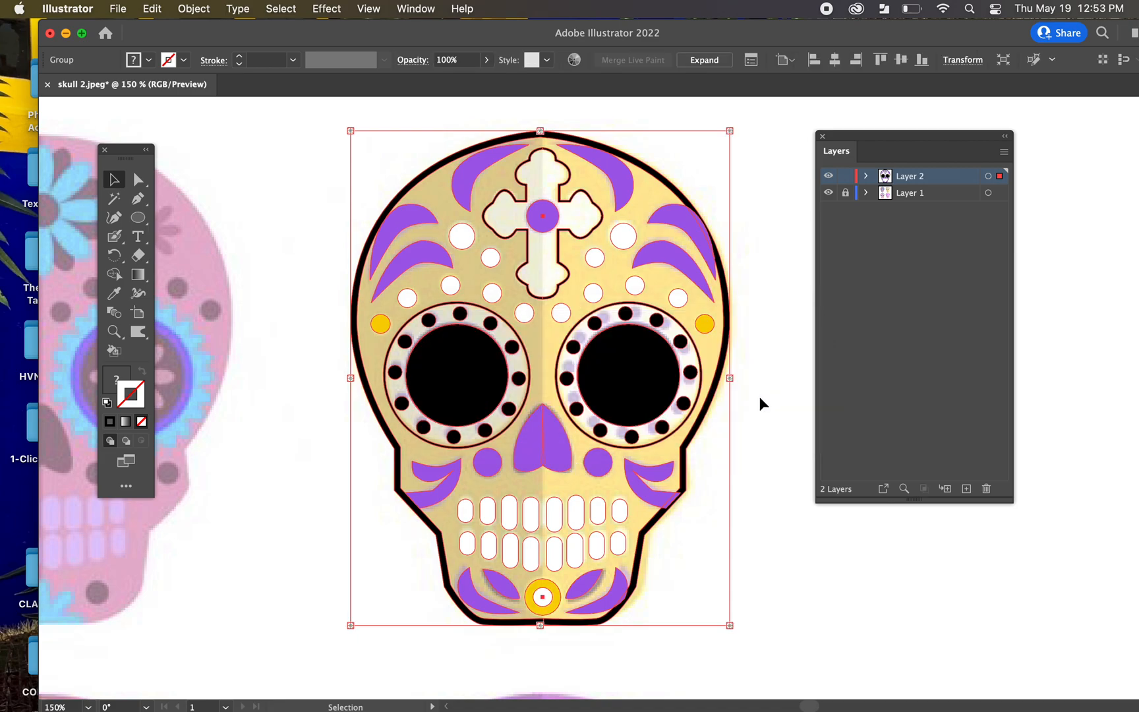
Step: Fill the skull's face background with bright yellow F5F94E using the Live Paint Bucket
click(751, 427)
key(k)
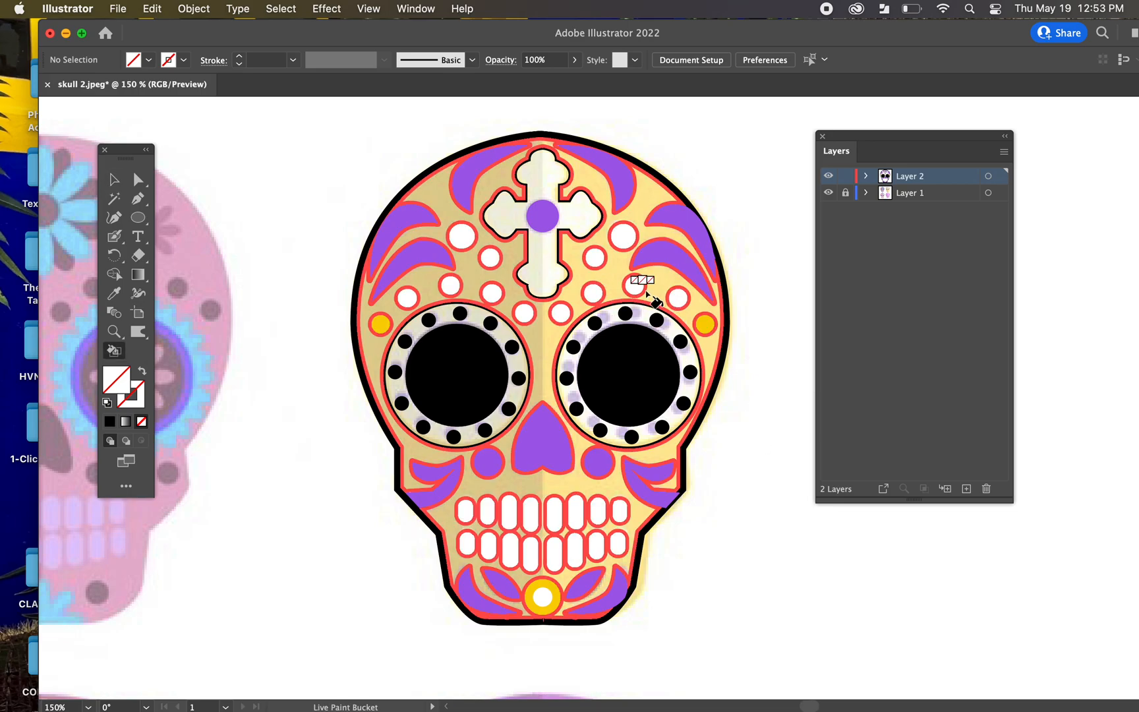
double_click(125, 386)
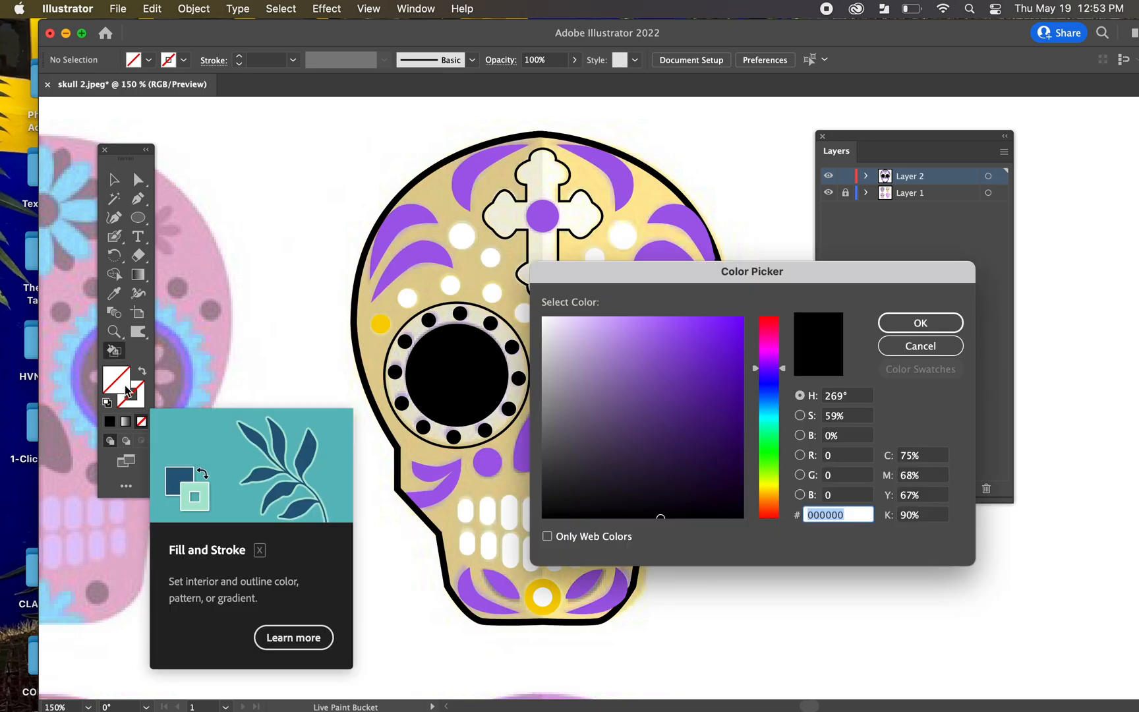
drag(774, 472, 778, 483)
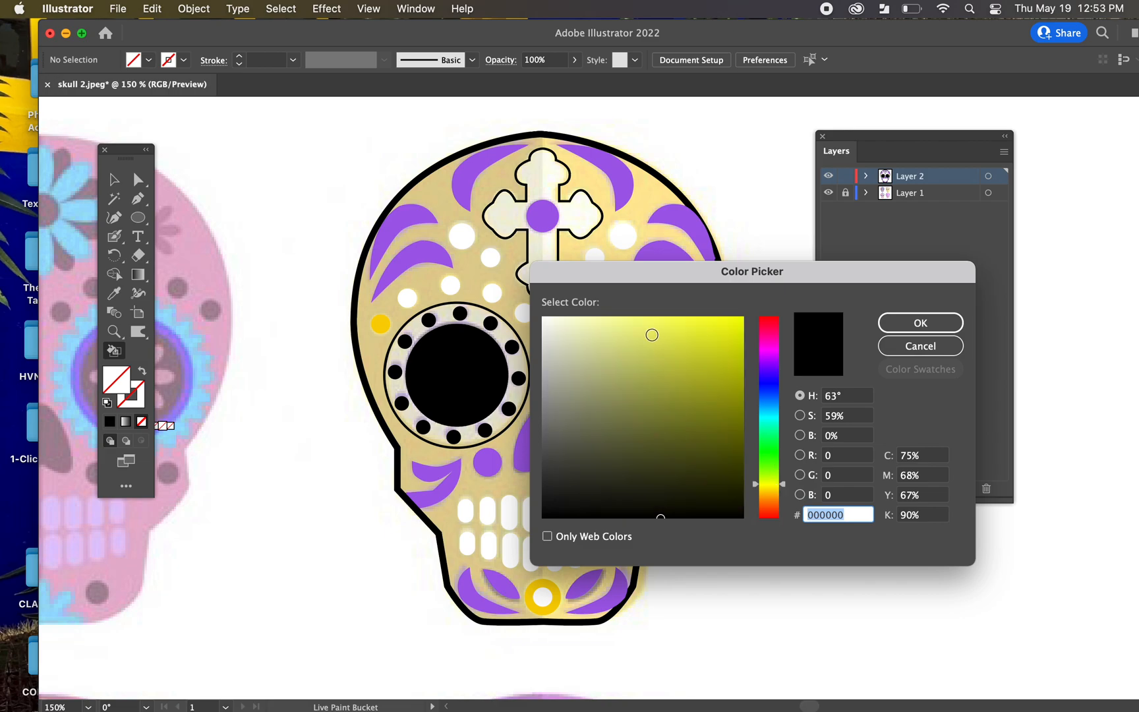
click(648, 324)
drag(661, 323, 681, 321)
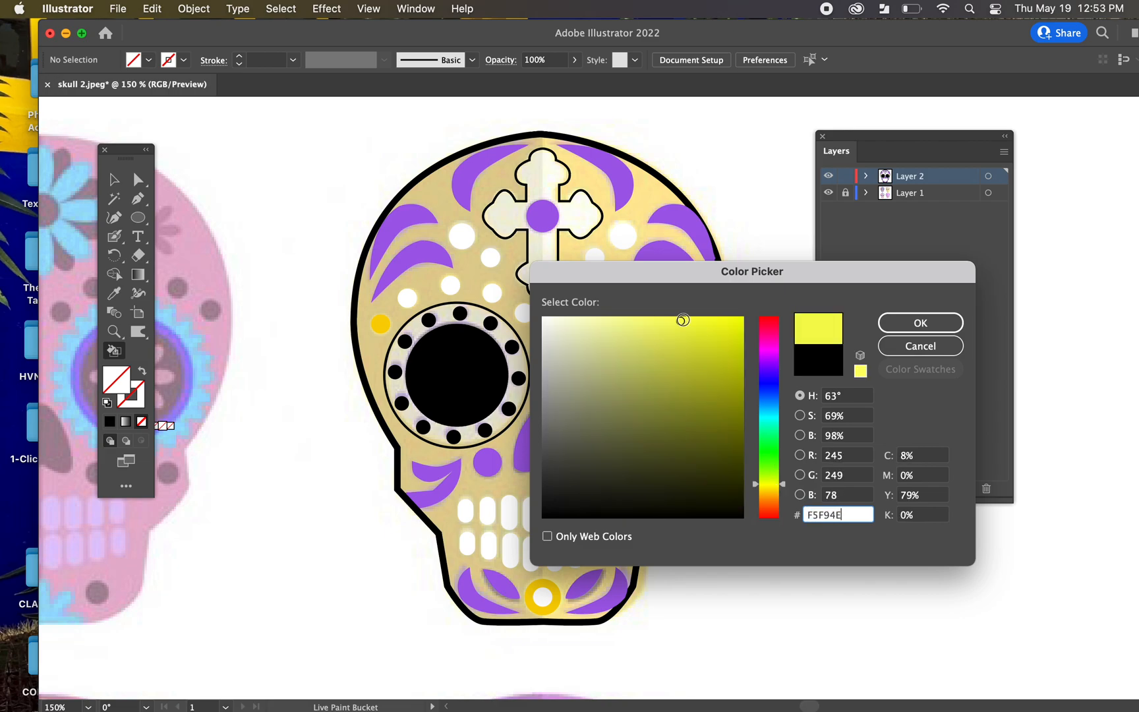
click(897, 322)
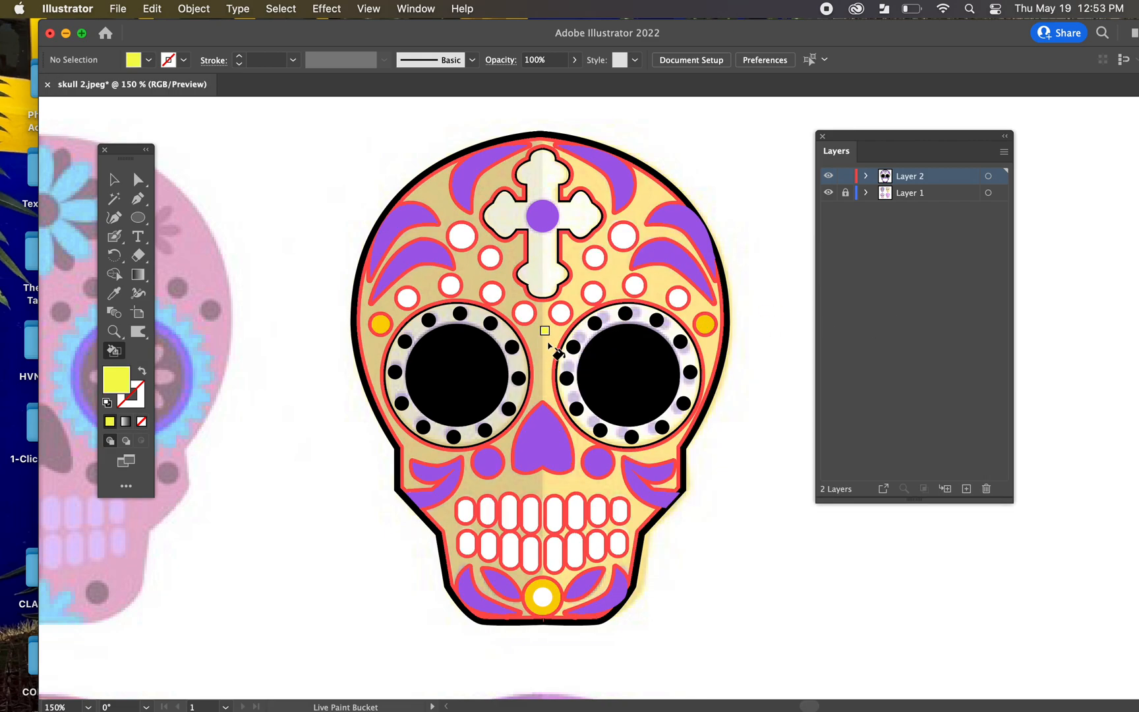
click(542, 328)
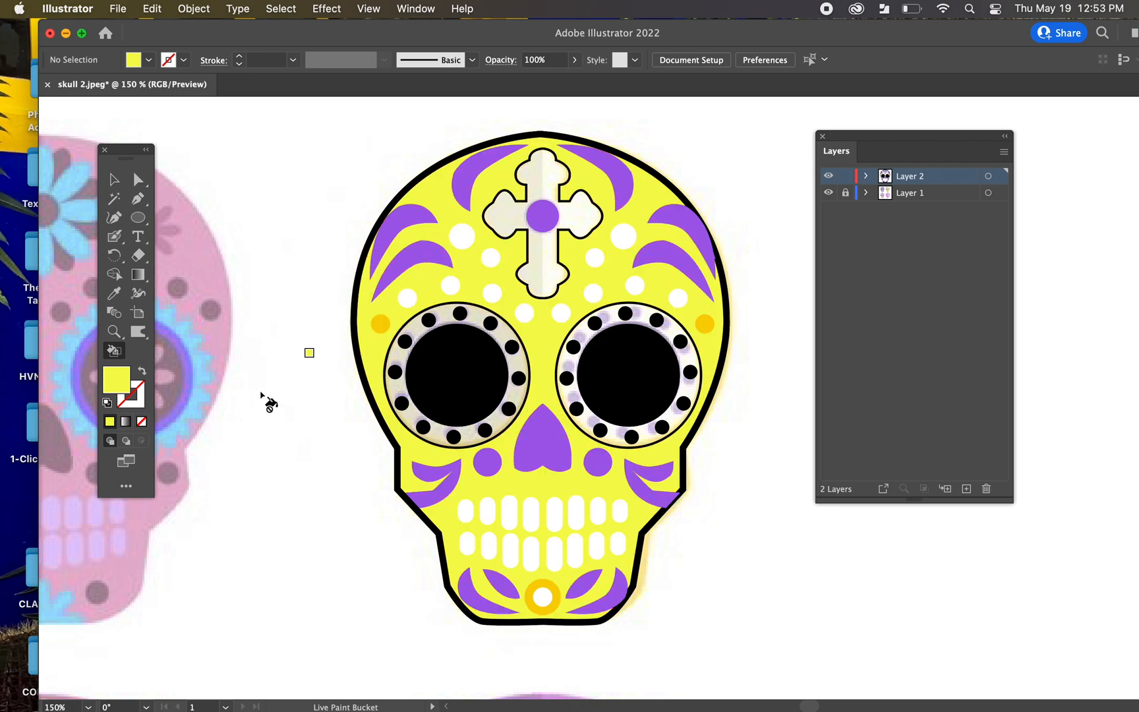
Step: Paint all sections of the forehead cross around its purple centre with pink F74F94
double_click(110, 387)
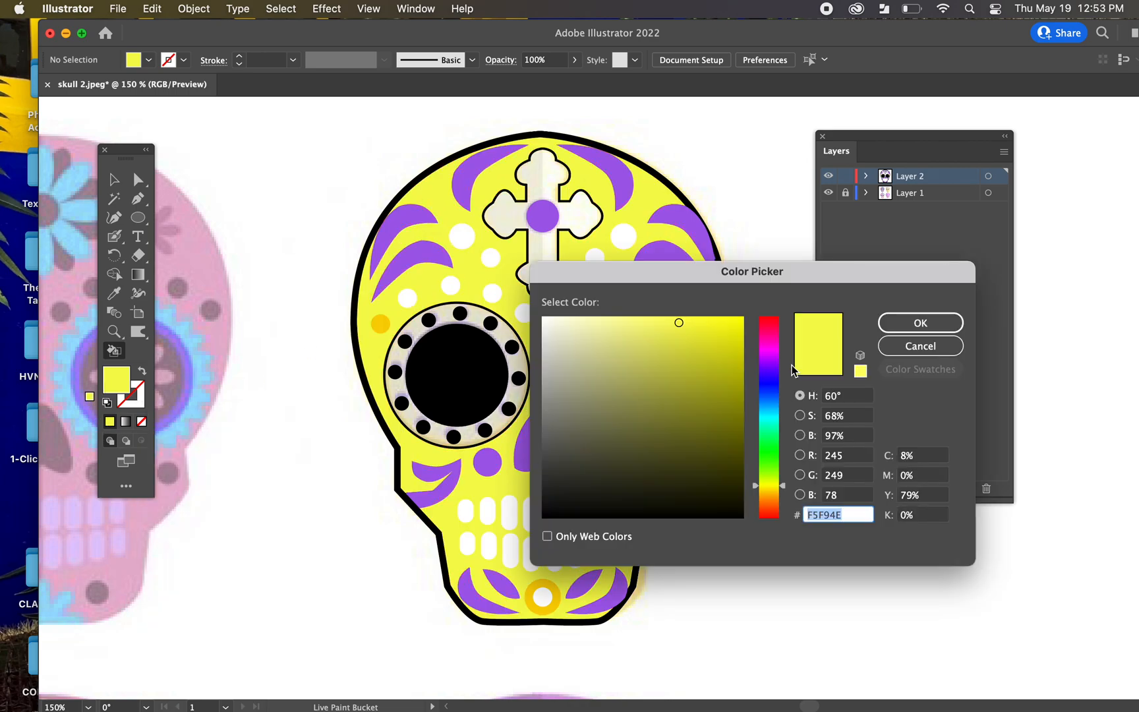
drag(765, 344, 768, 337)
click(920, 322)
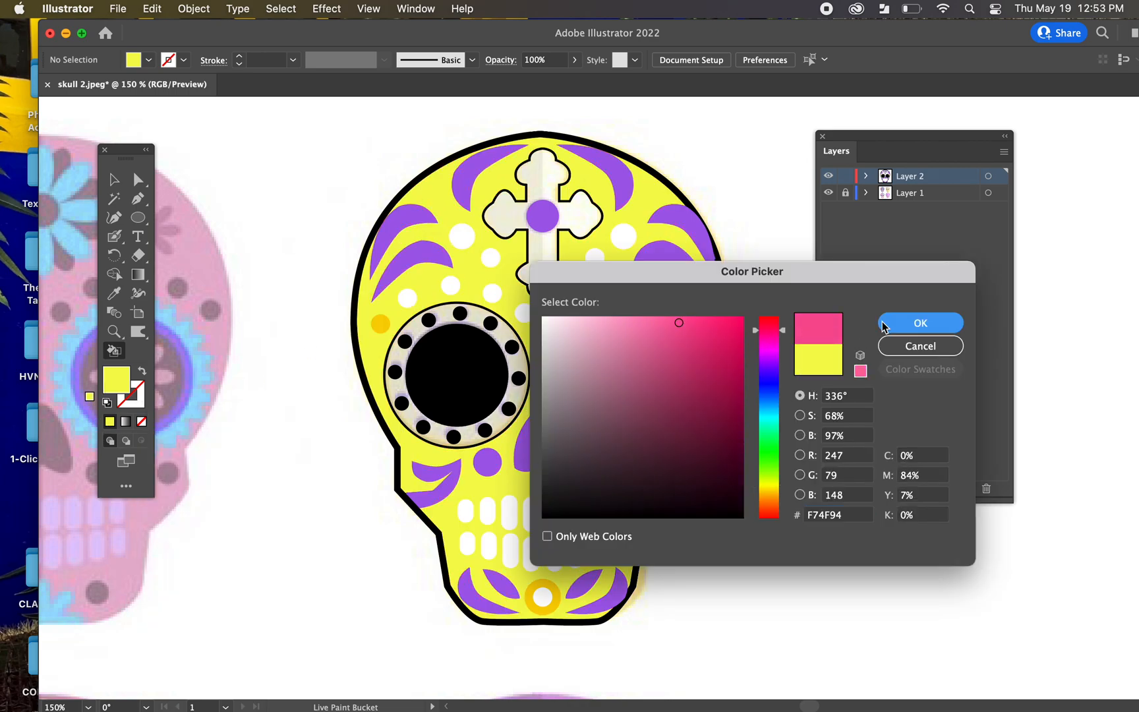
click(580, 215)
click(549, 190)
click(517, 221)
click(541, 269)
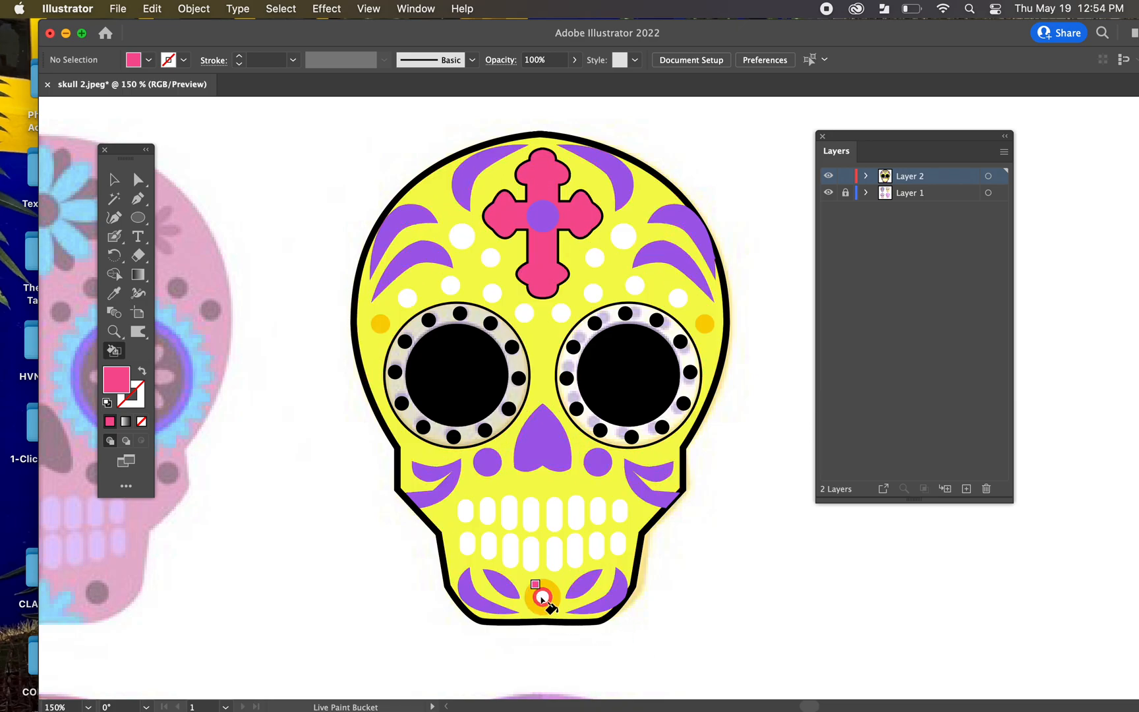
Step: Paint the chin's inner circle and the white forehead dots on both sides of the cross with the same pink
click(524, 313)
click(492, 292)
click(450, 285)
click(408, 298)
click(463, 236)
click(491, 259)
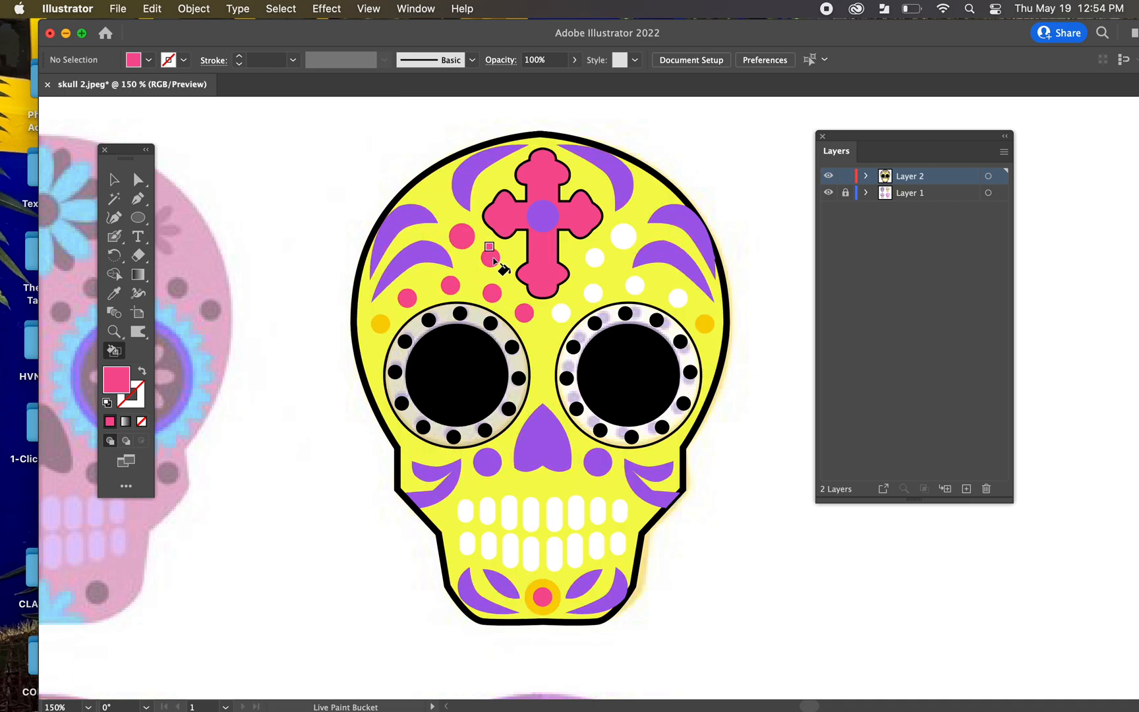
click(560, 312)
click(593, 292)
click(595, 257)
click(623, 236)
click(634, 285)
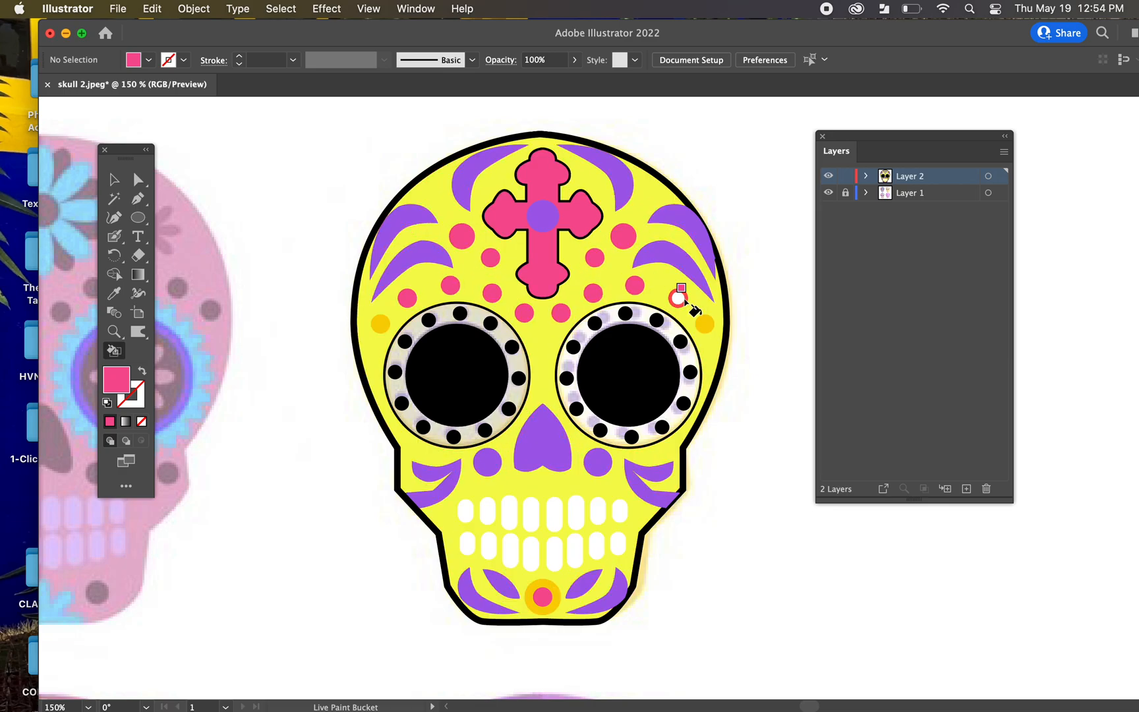
Step: Paint the small circles at the outer side of each eye with navy blue 051C7C
double_click(118, 381)
click(771, 390)
drag(735, 410, 735, 419)
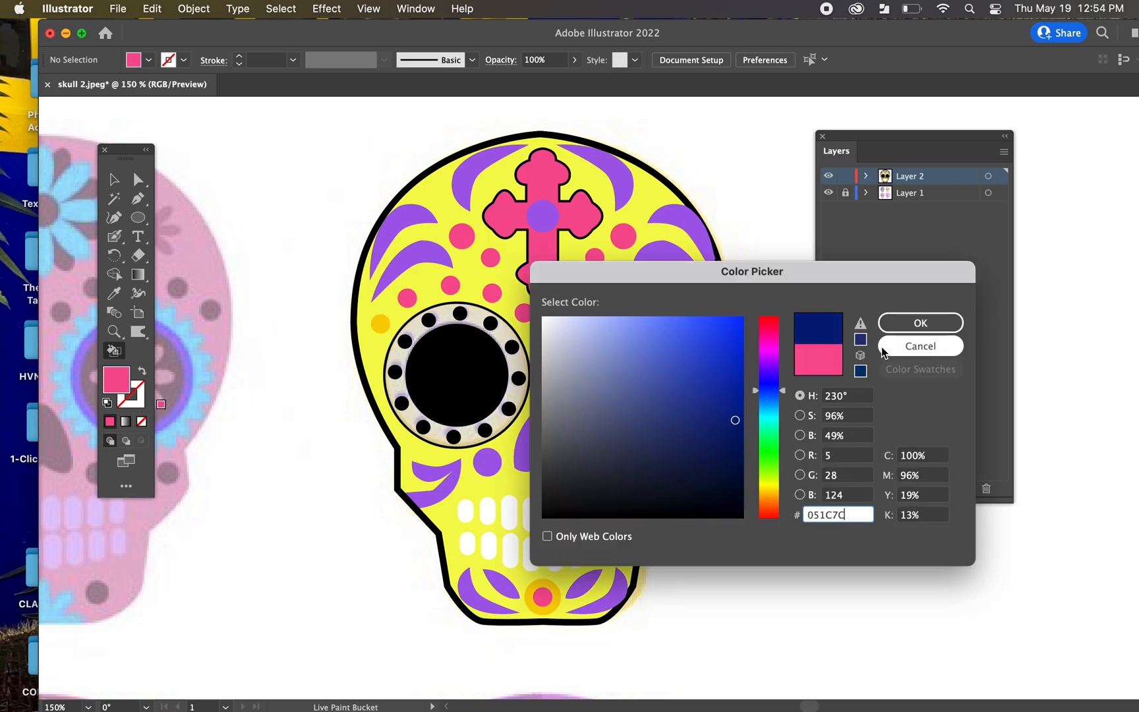
click(894, 324)
click(705, 323)
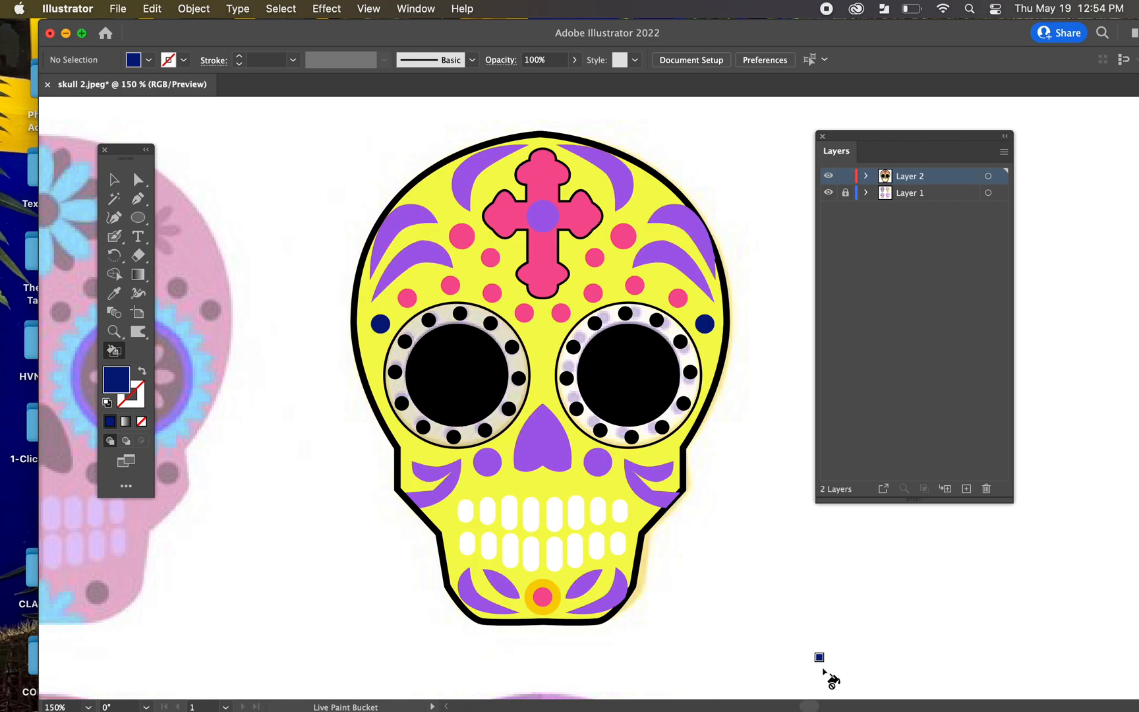
Step: Paint the forehead cross's centre circle and the rings surrounding both eye sockets with the current navy blue
click(542, 216)
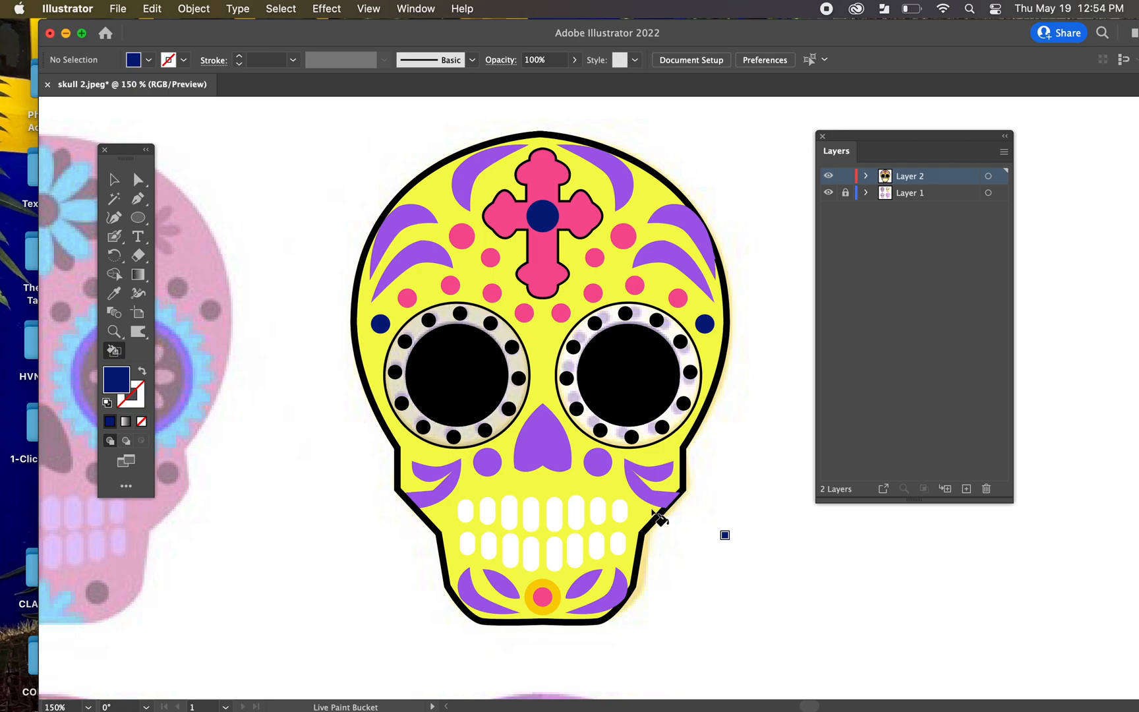
click(513, 356)
mouse_move(513, 347)
mouse_down()
mouse_move(501, 321)
mouse_move(443, 317)
mouse_move(415, 327)
mouse_move(396, 361)
mouse_move(425, 422)
mouse_move(478, 433)
mouse_move(508, 395)
mouse_up()
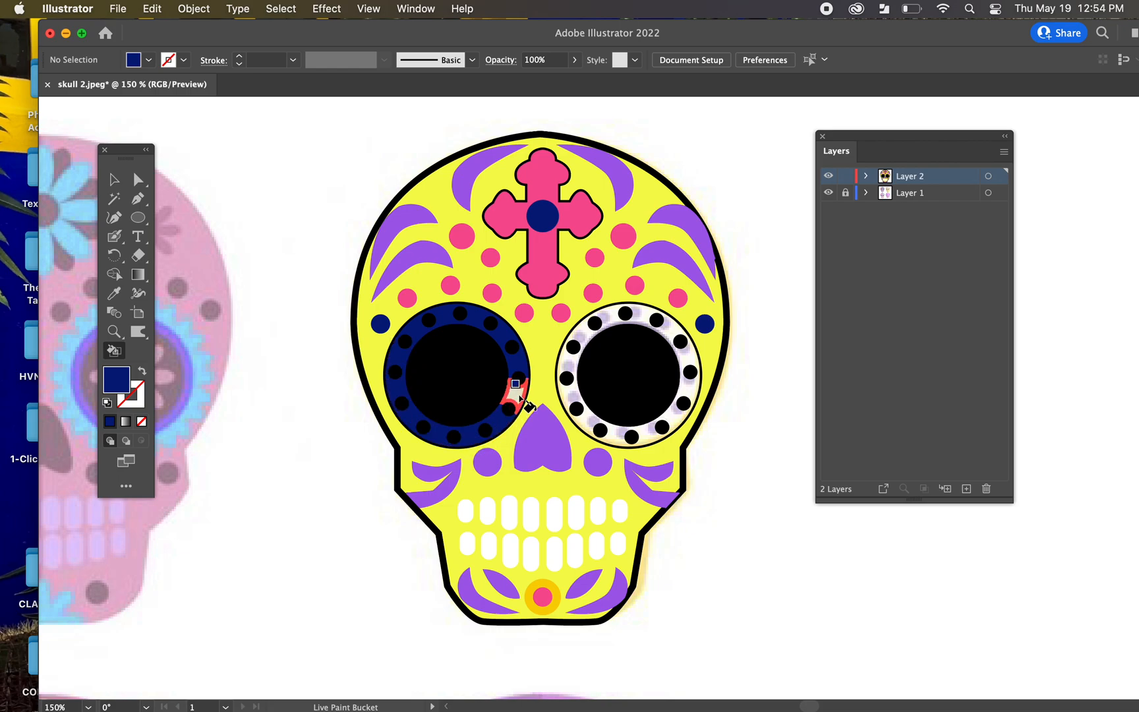
mouse_move(648, 433)
mouse_down()
mouse_move(690, 385)
mouse_move(687, 356)
mouse_move(646, 318)
mouse_move(603, 318)
mouse_move(574, 362)
mouse_move(574, 391)
mouse_move(587, 422)
mouse_move(621, 436)
mouse_up()
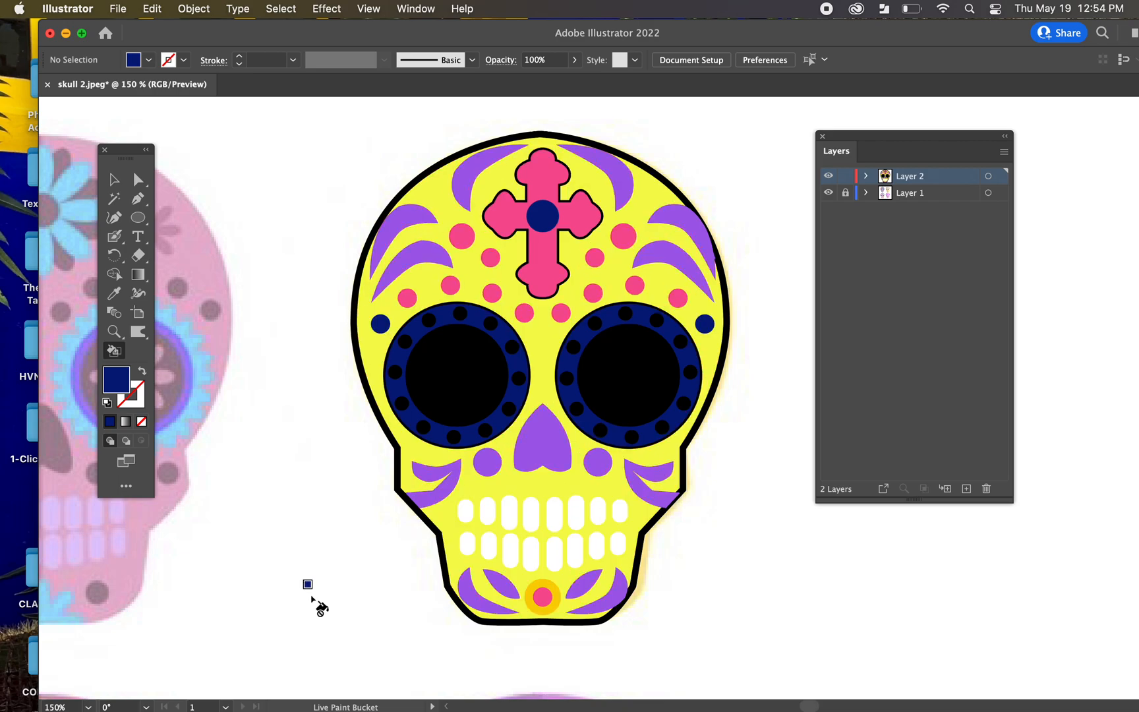
Step: Change the fill to green 52DD80 and paint the large inner circles of both eyes with it
double_click(125, 384)
drag(771, 425, 775, 443)
click(670, 340)
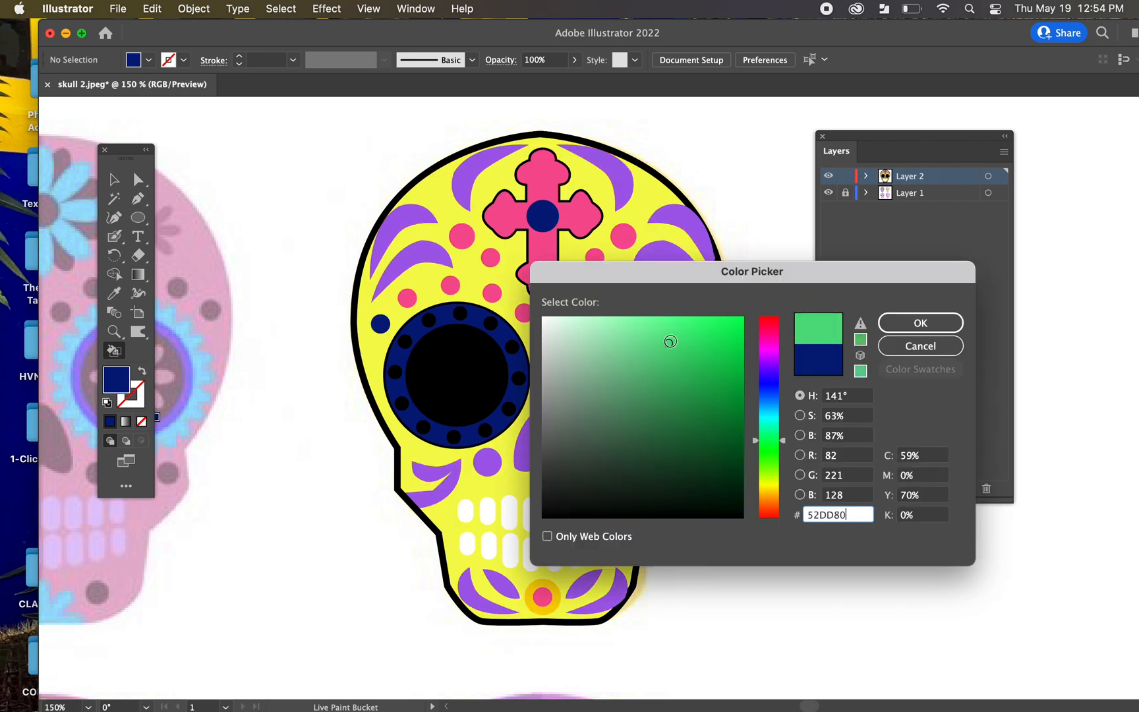
click(926, 324)
click(619, 374)
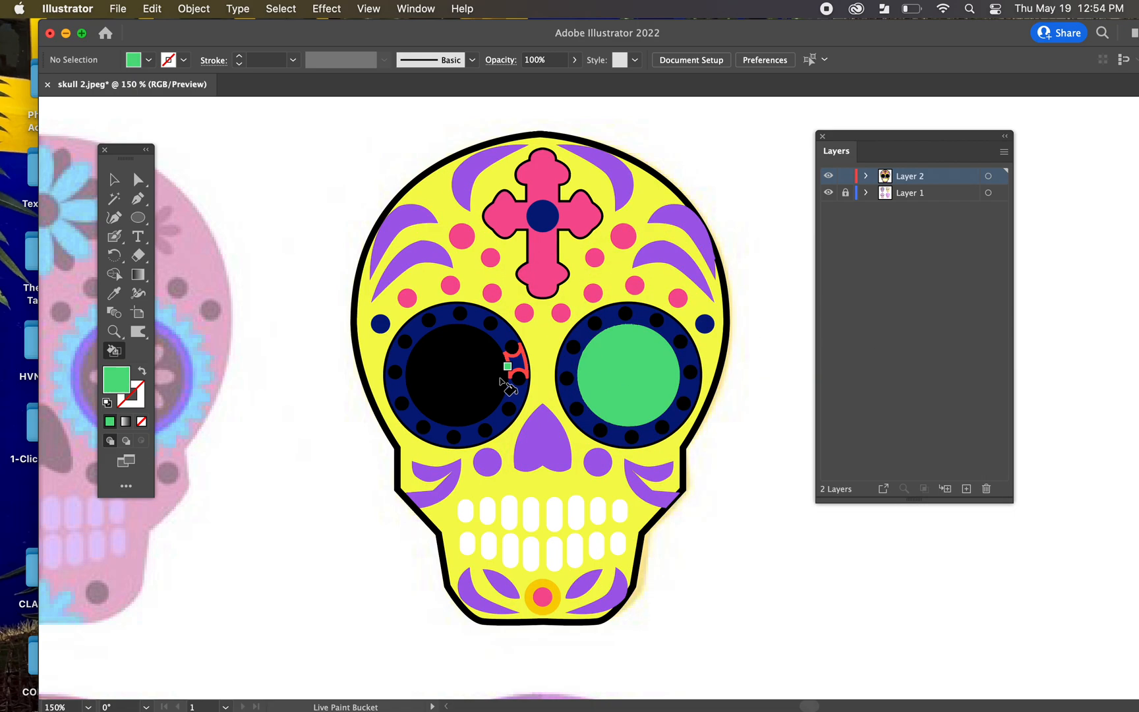
click(478, 382)
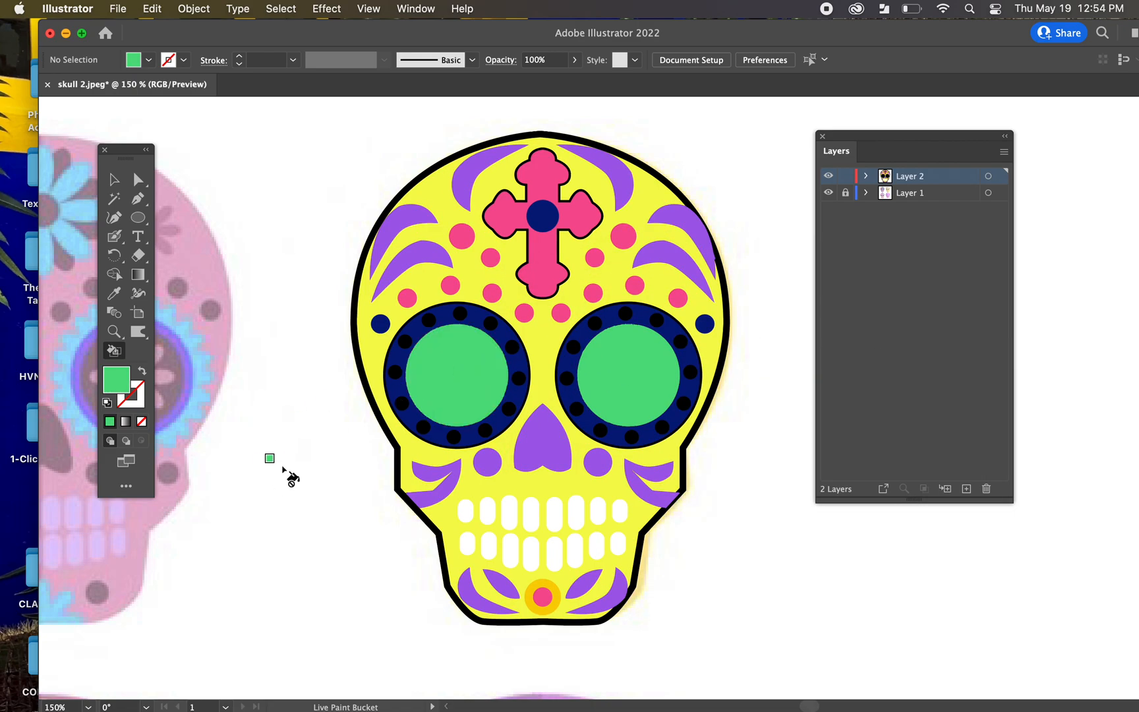
Step: Paint the black dots in the left eye's navy ring with the same green
click(429, 320)
click(460, 313)
click(490, 323)
click(511, 346)
click(518, 378)
click(508, 408)
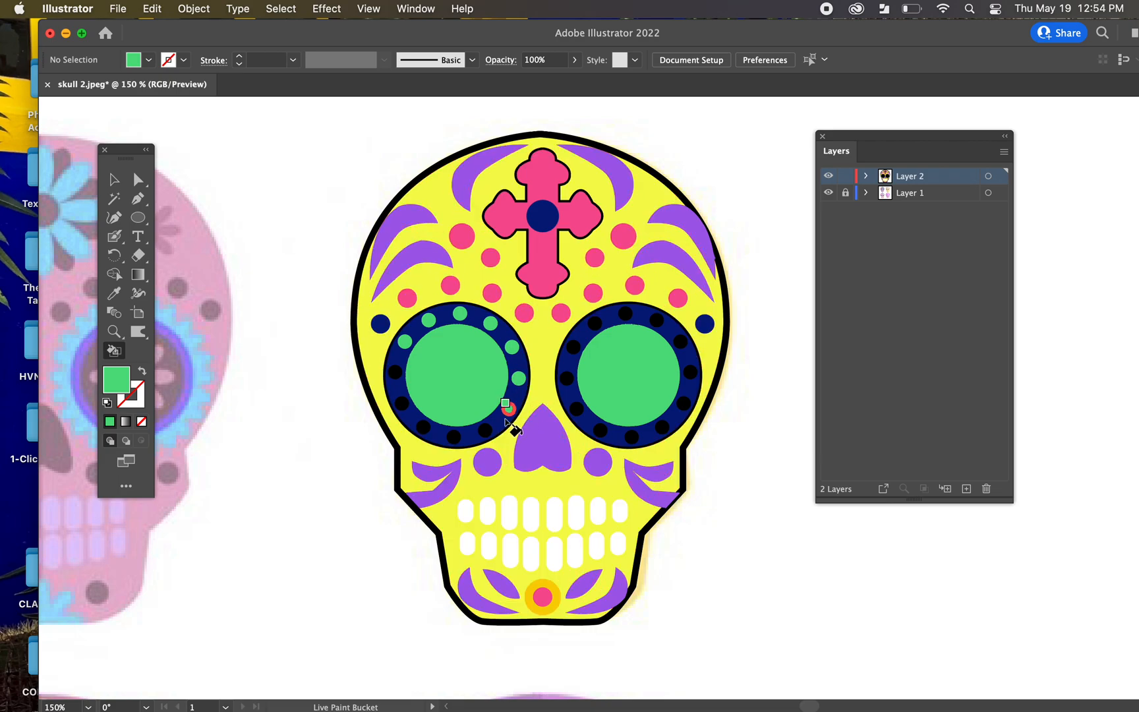
click(485, 430)
click(423, 427)
click(402, 402)
click(394, 372)
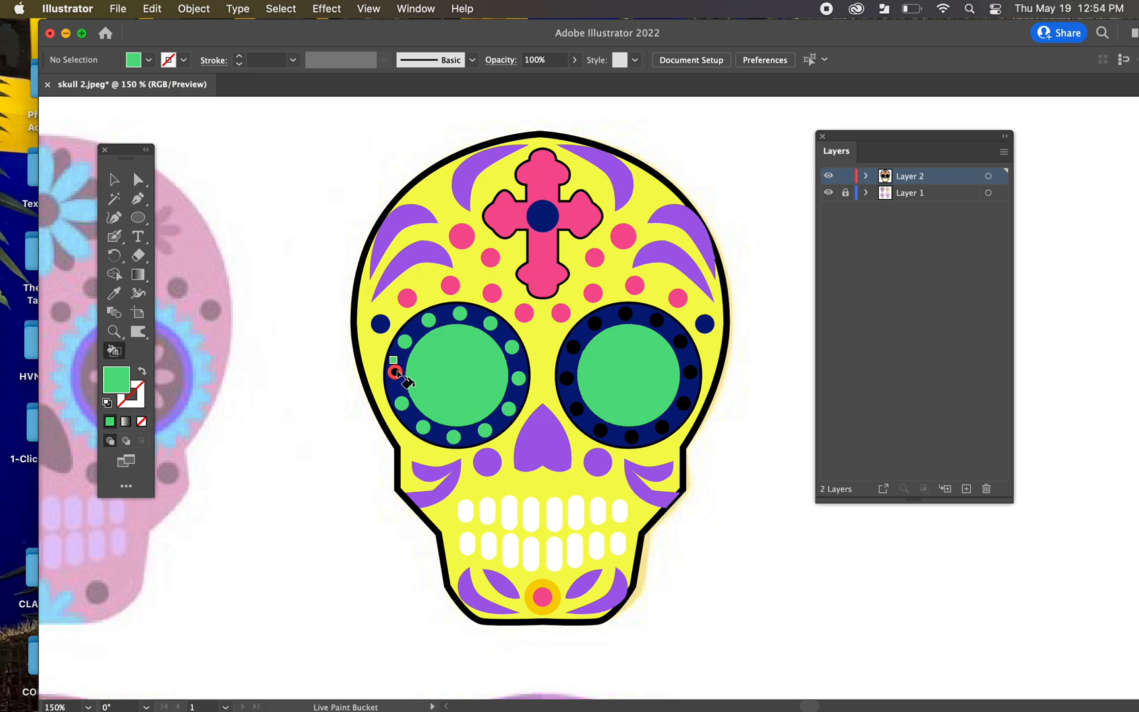
Step: Paint the black dots in the right eye's navy ring green to match the other eye
click(573, 347)
click(594, 323)
click(625, 314)
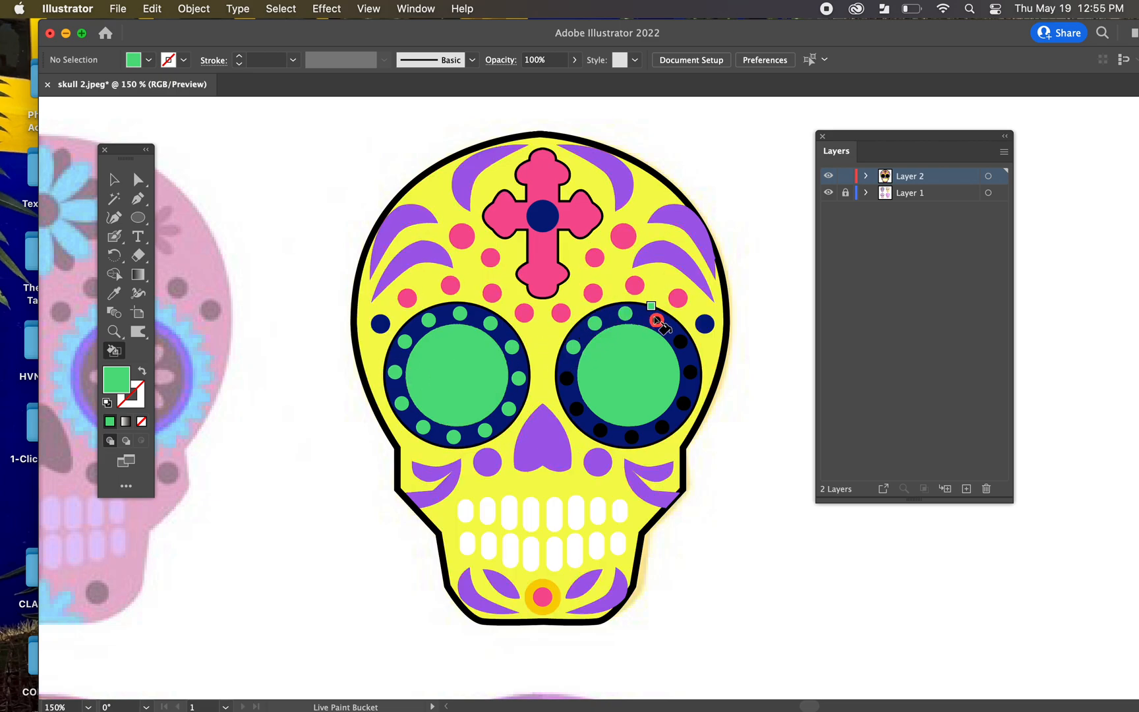
click(656, 319)
click(680, 342)
click(690, 371)
click(683, 402)
click(662, 427)
click(631, 436)
click(599, 429)
click(577, 408)
click(566, 378)
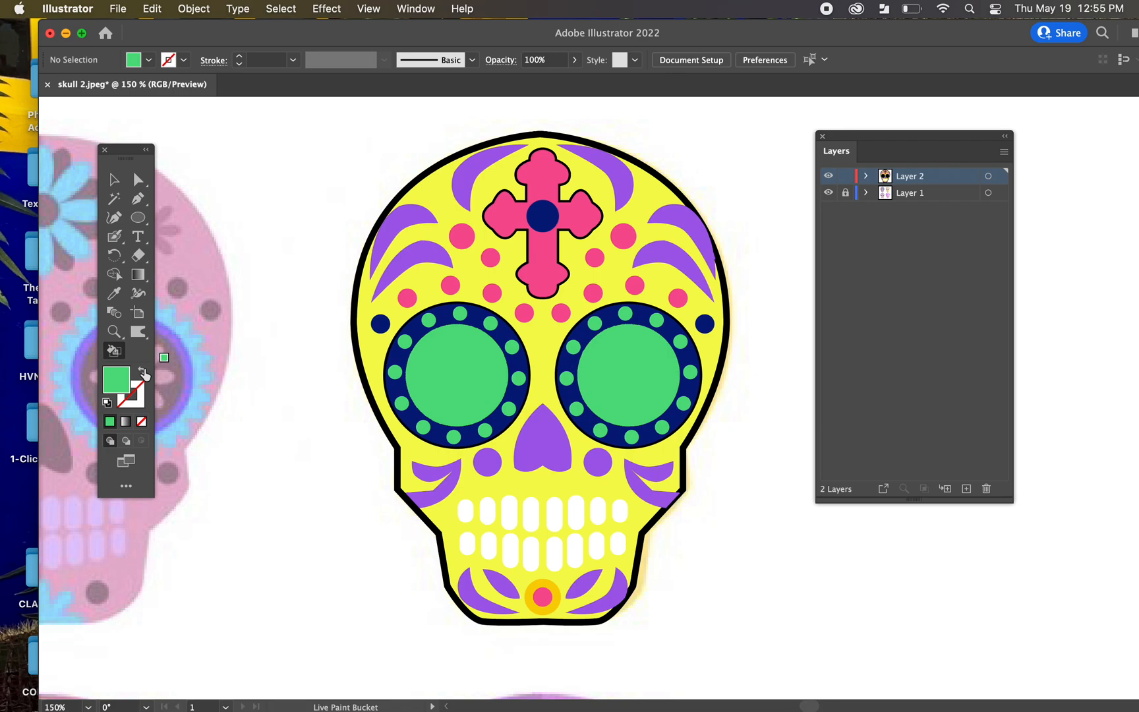
Step: Change the fill to orange FFB000 and paint the four upper teeth on the left half of the mouth
double_click(122, 384)
text(DBB153)
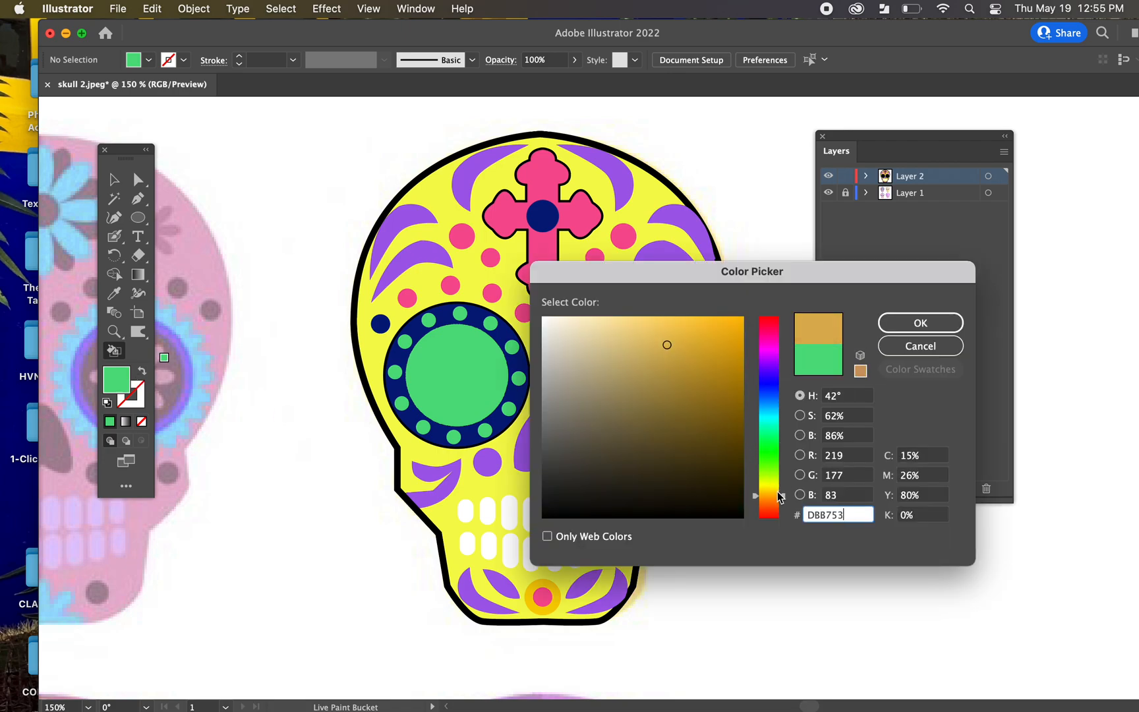
drag(732, 341, 752, 309)
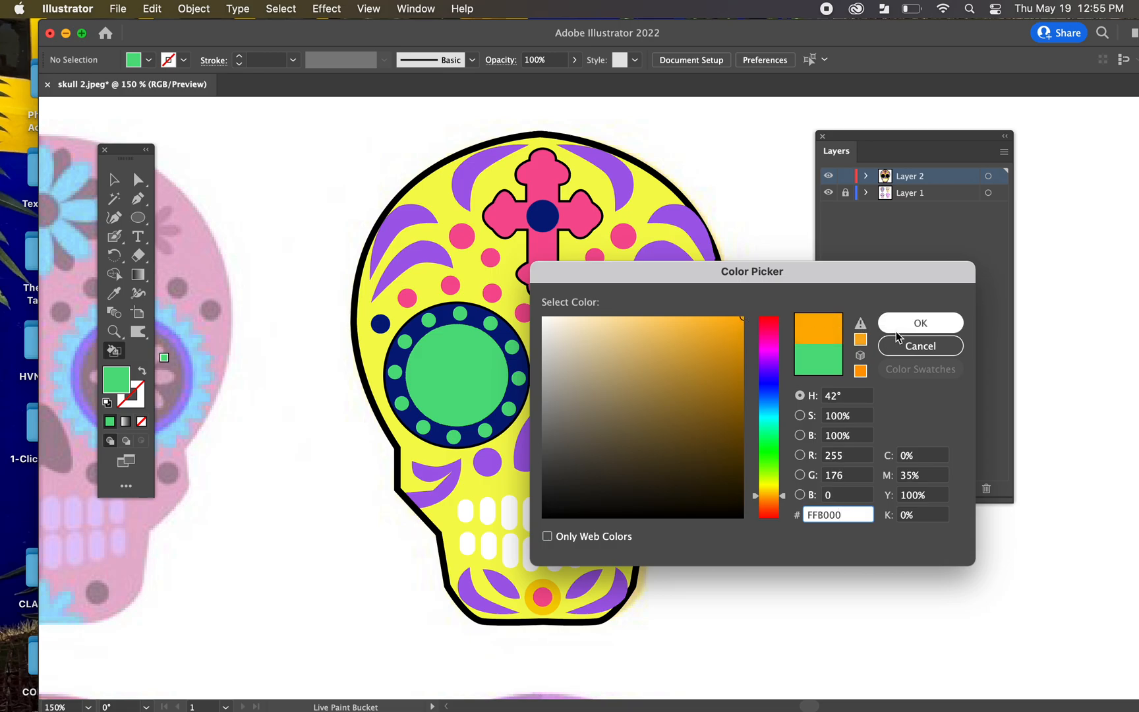
click(910, 323)
click(531, 513)
click(510, 513)
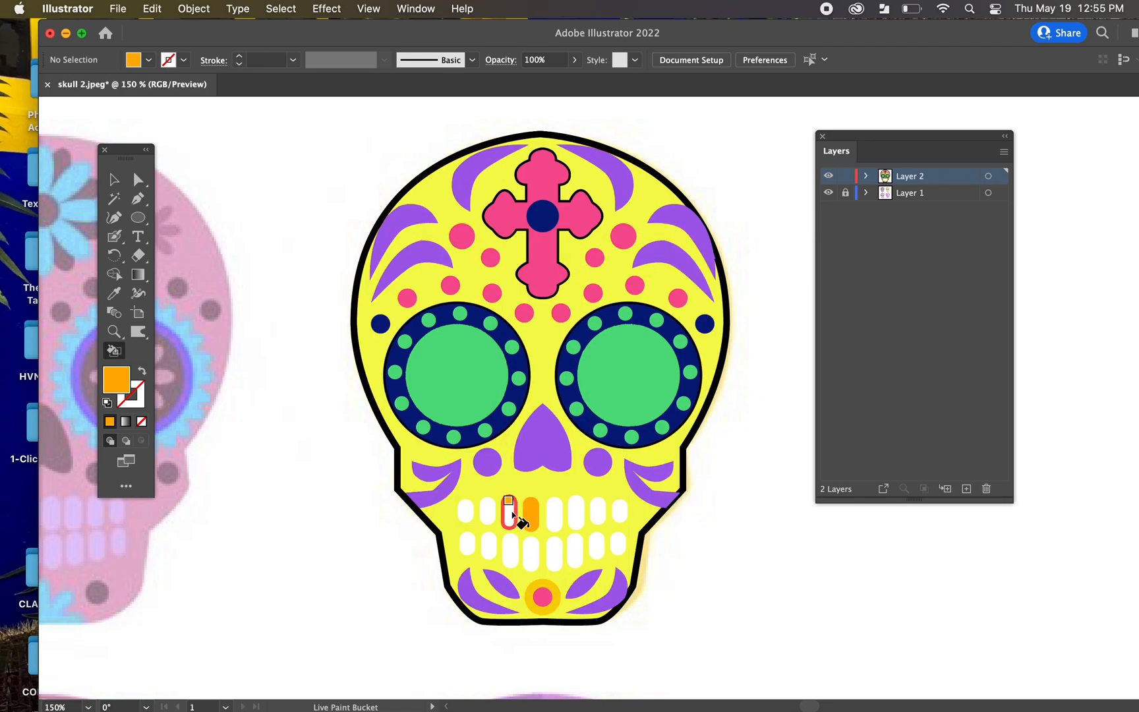
click(488, 511)
click(466, 511)
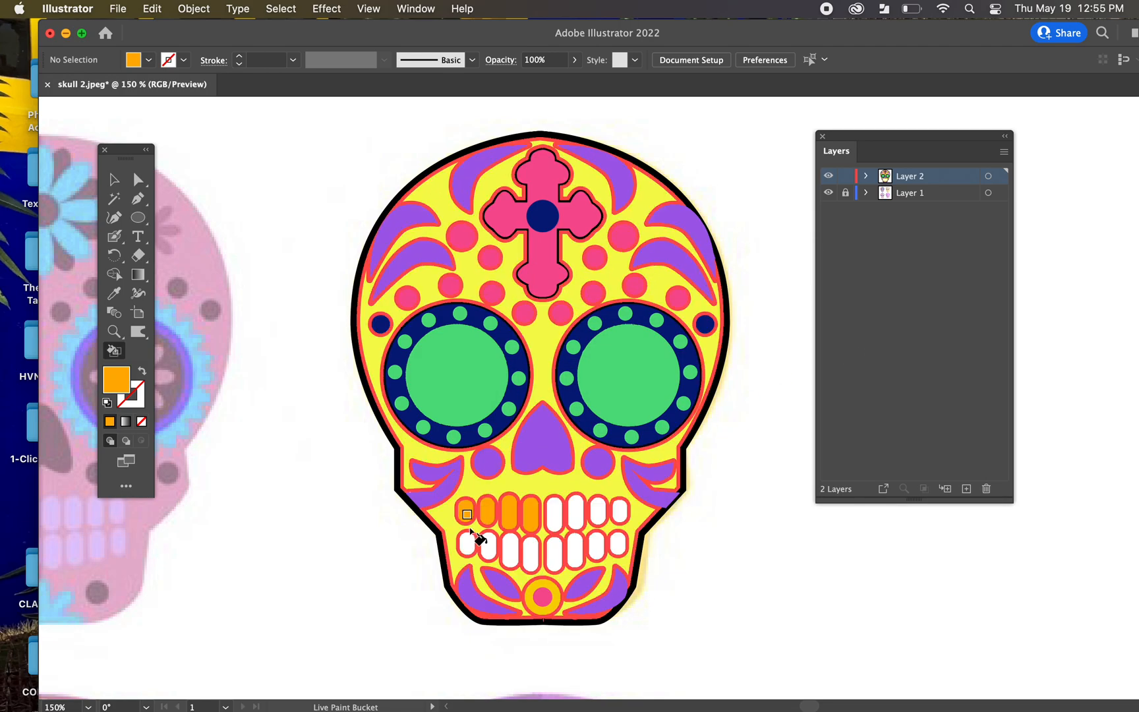
Step: Paint all remaining upper and lower teeth orange, keeping the chin's inner circle pink
click(468, 543)
click(489, 547)
click(509, 550)
click(530, 553)
click(554, 553)
click(555, 512)
click(575, 513)
click(575, 550)
click(597, 545)
click(599, 512)
click(619, 509)
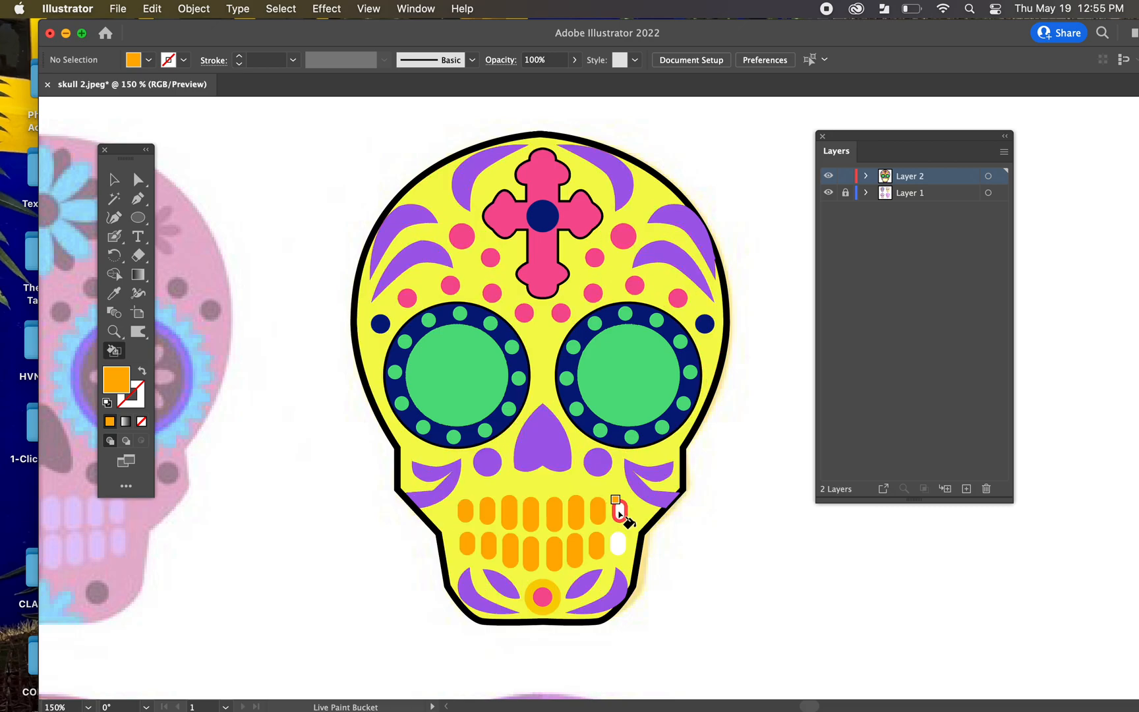
click(616, 539)
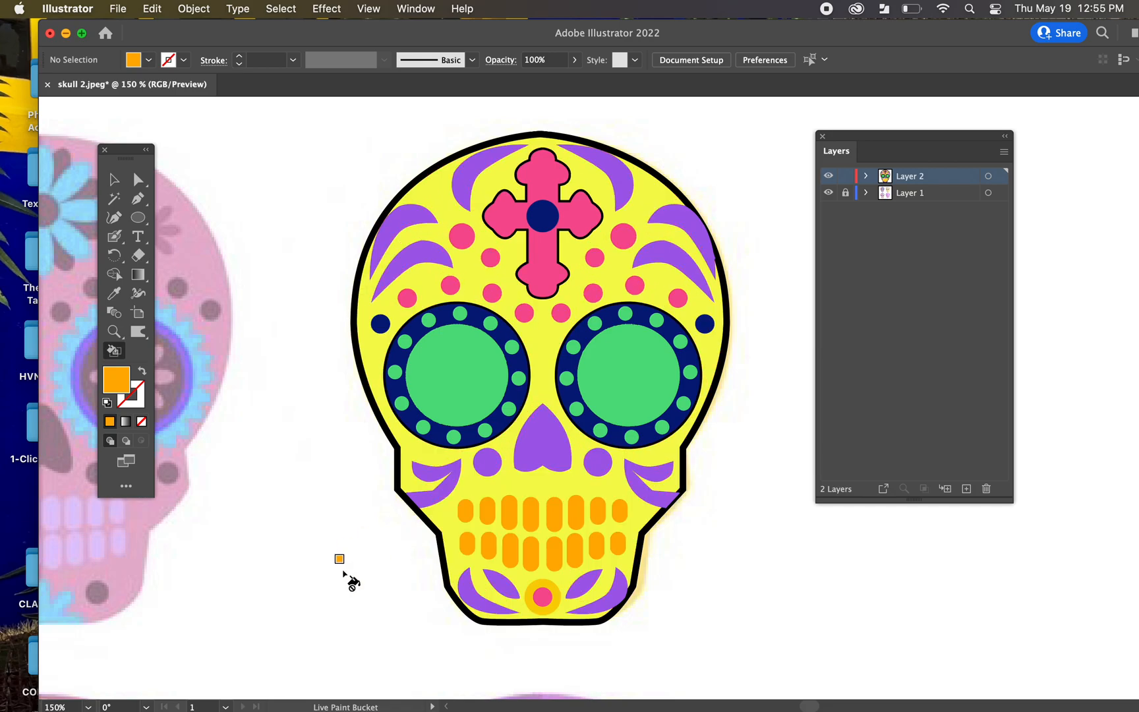
click(541, 597)
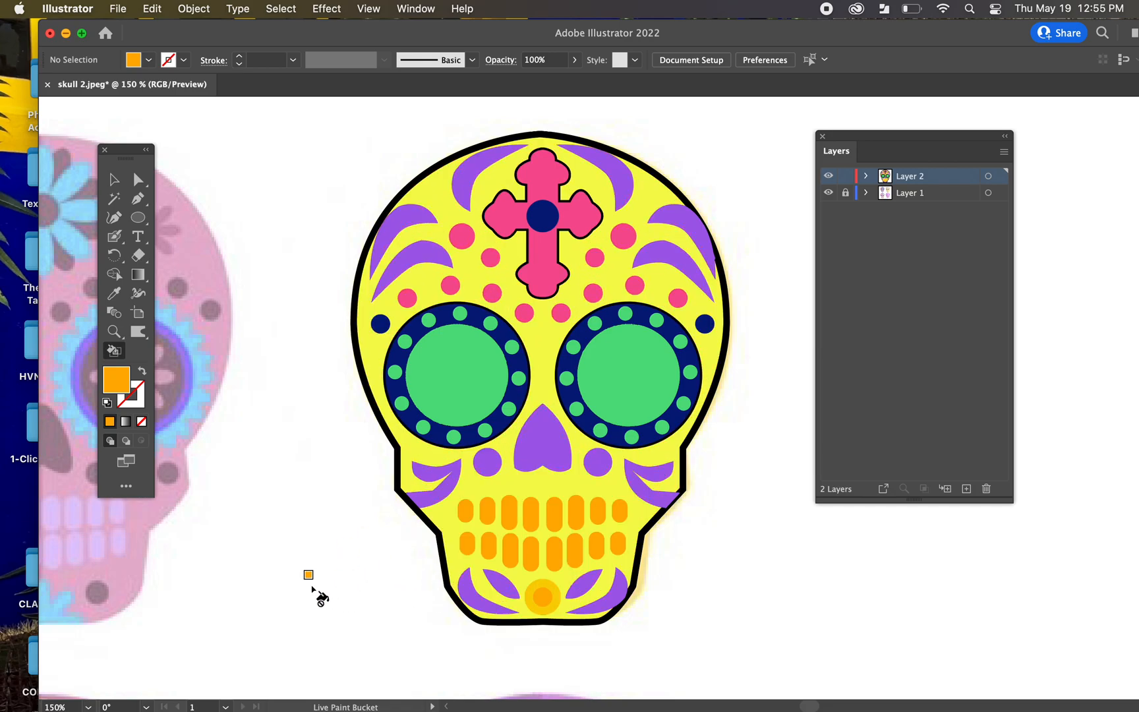
key(super+z)
Step: Select the whole painted skull group and open Recolor Artwork for it
click(113, 179)
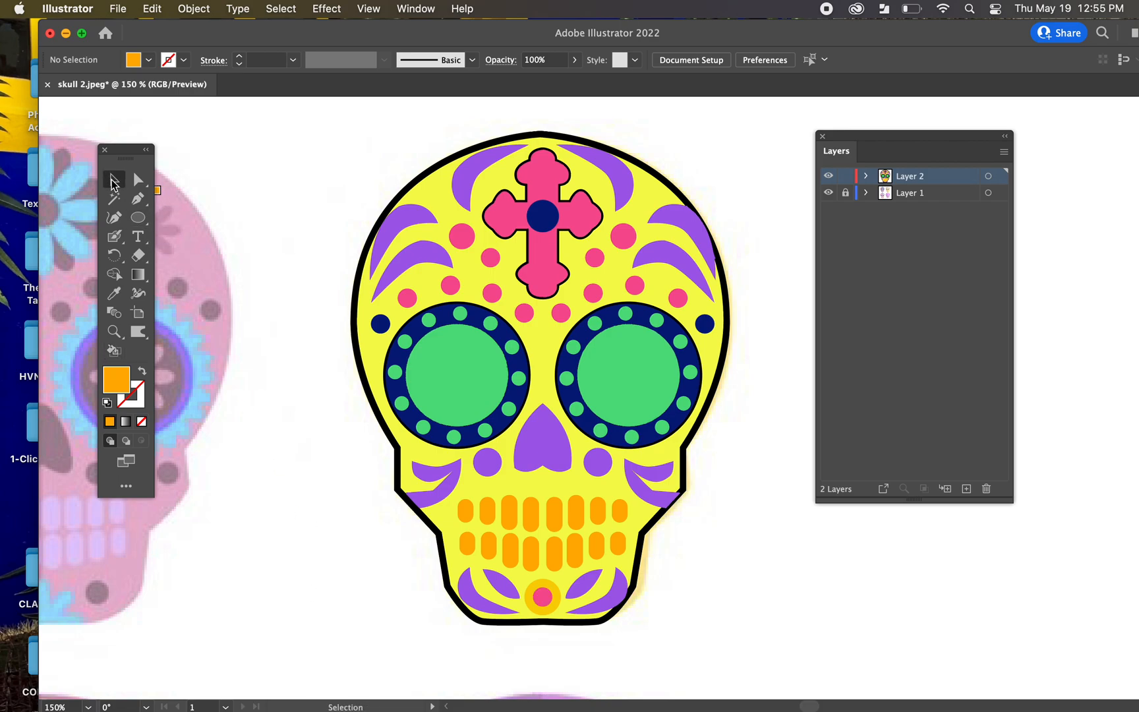
key(super+minus)
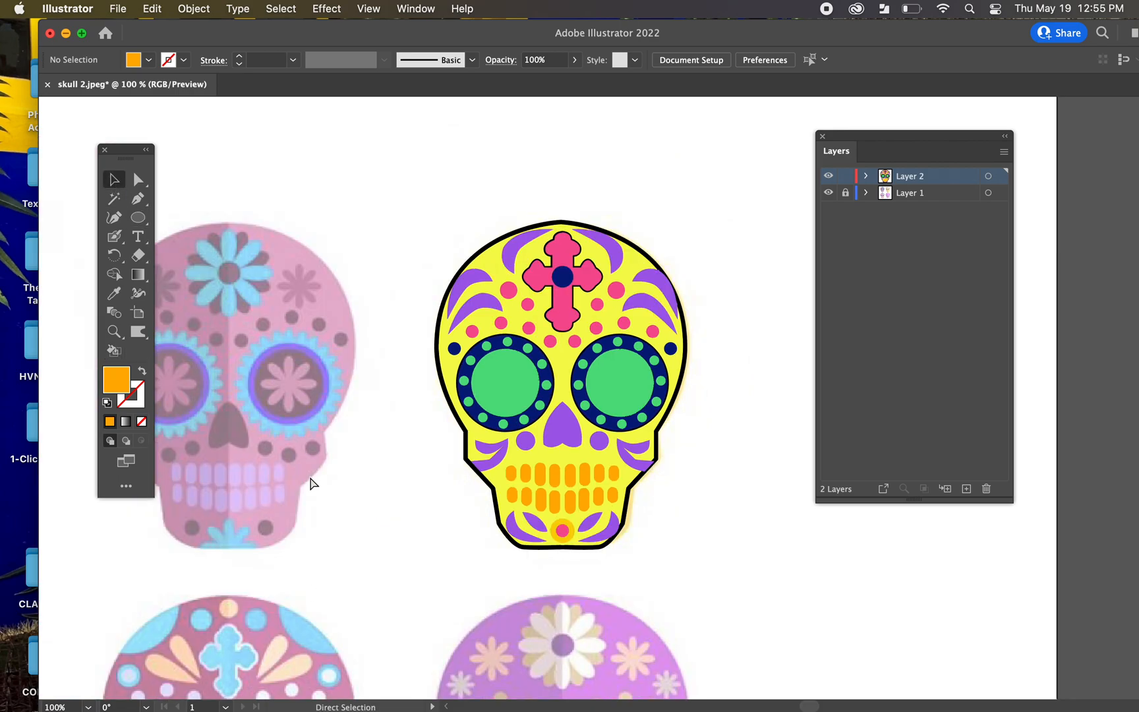
key(super+equal)
key(space)
drag(298, 472, 308, 491)
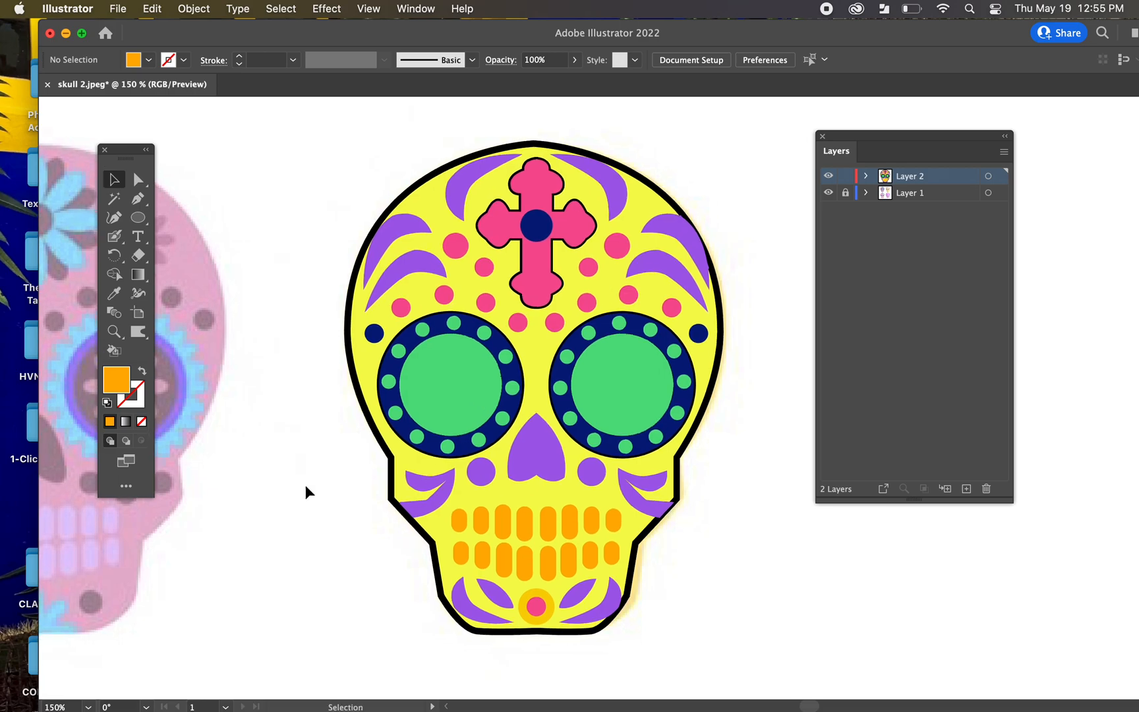
key(super+minus)
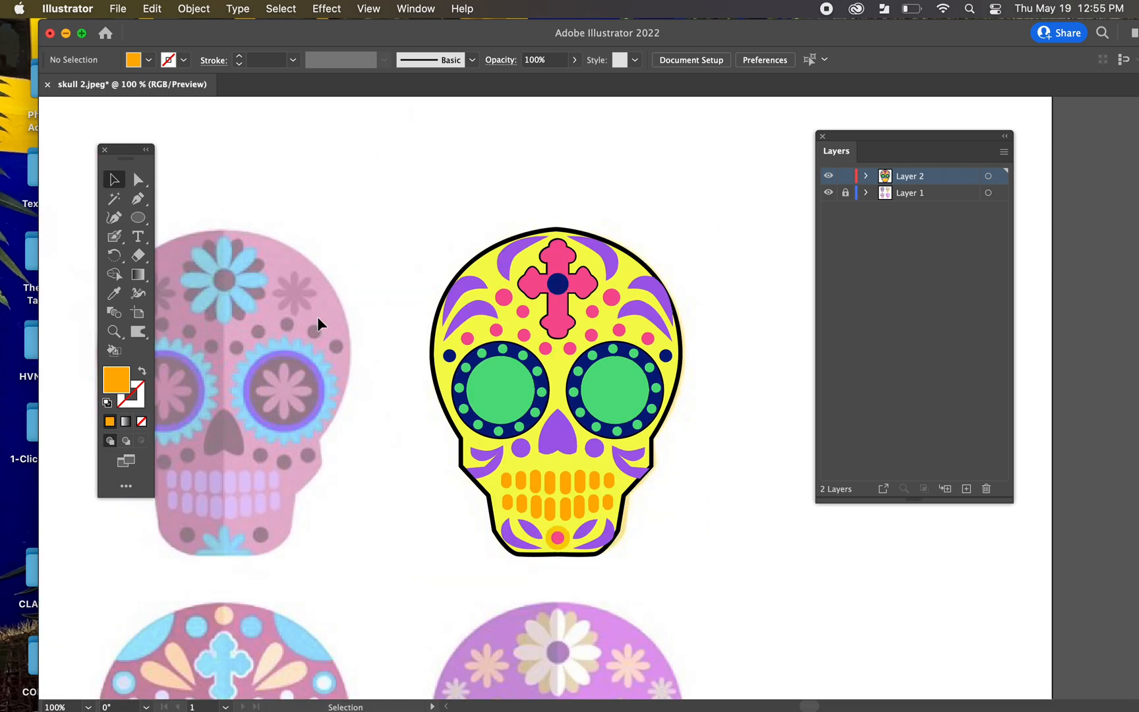
drag(474, 267, 731, 599)
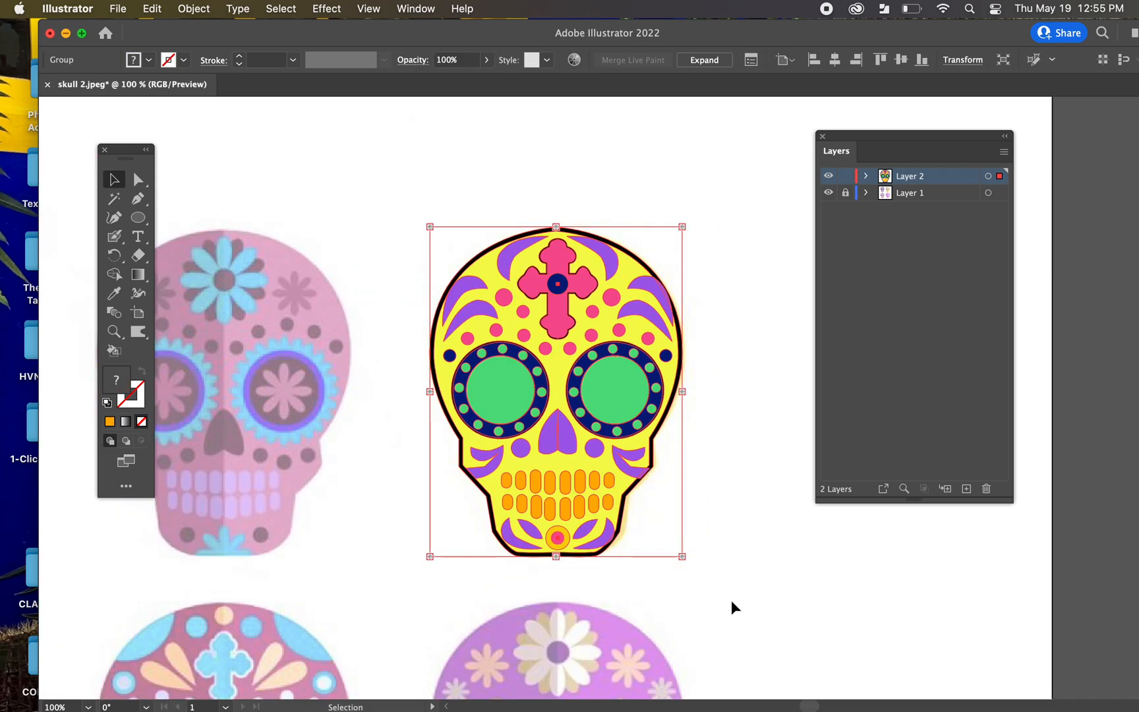
click(195, 9)
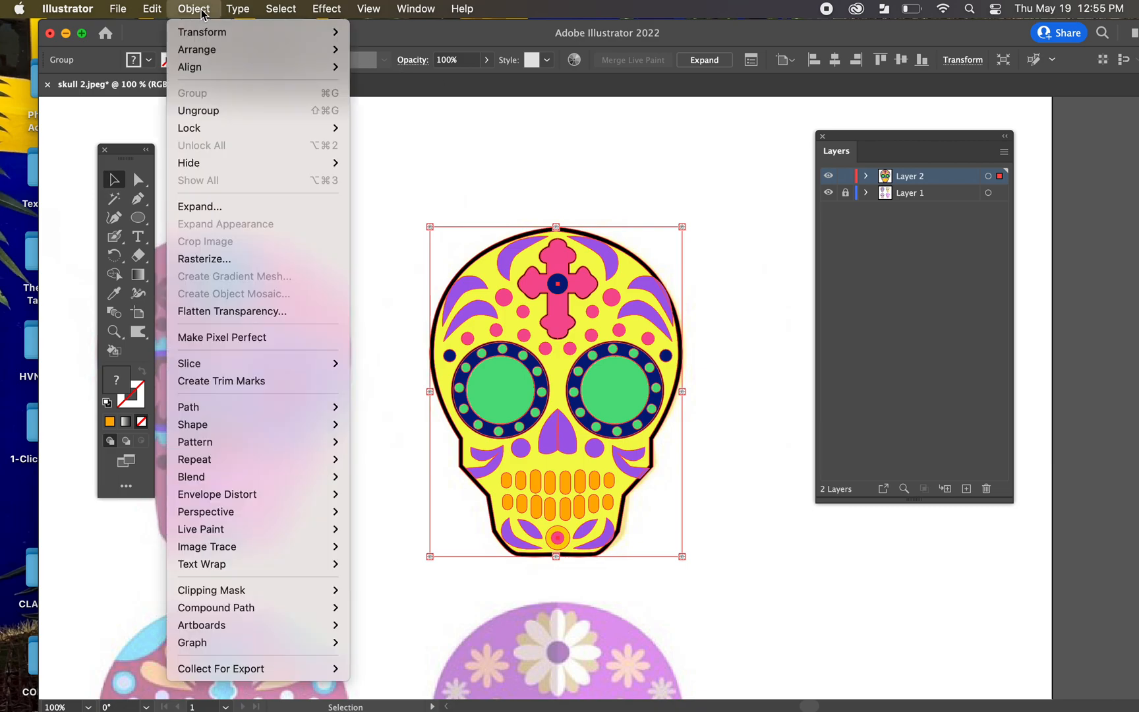
mouse_move(160, 11)
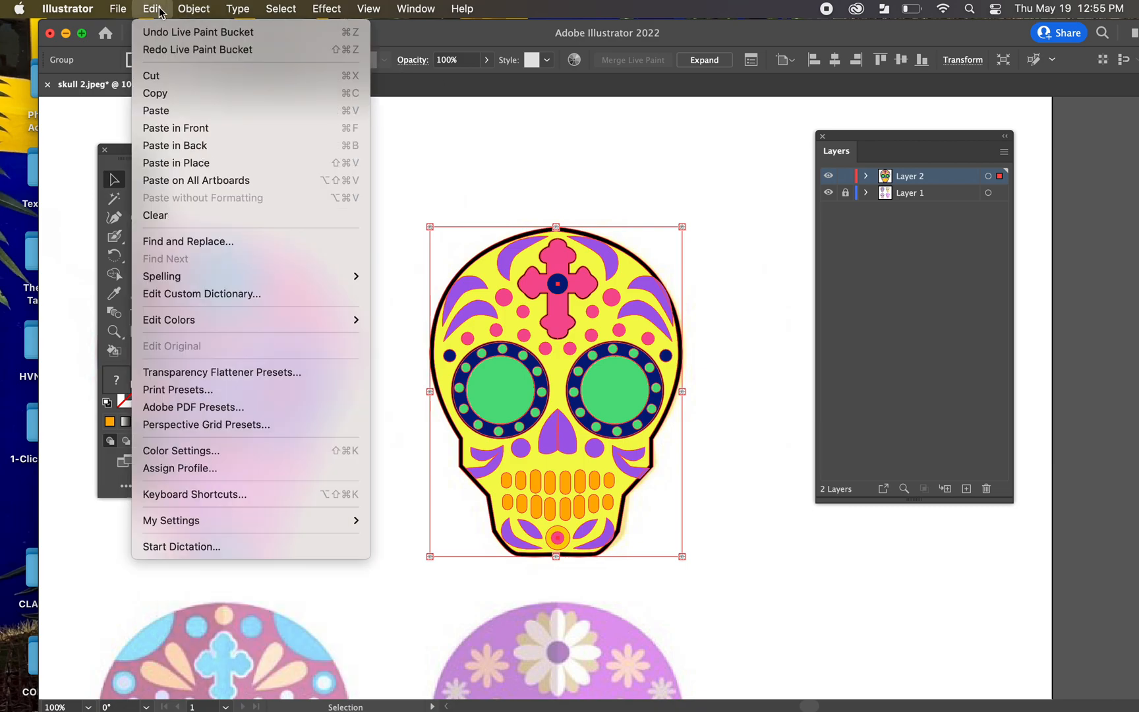
mouse_move(208, 319)
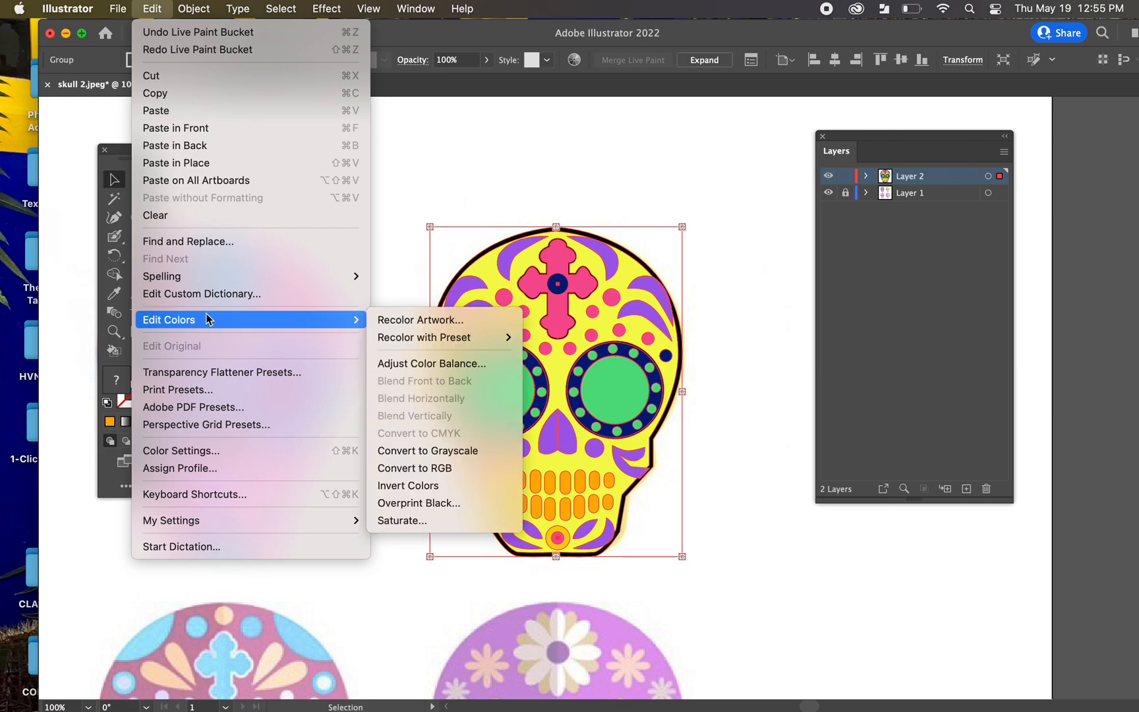
click(439, 324)
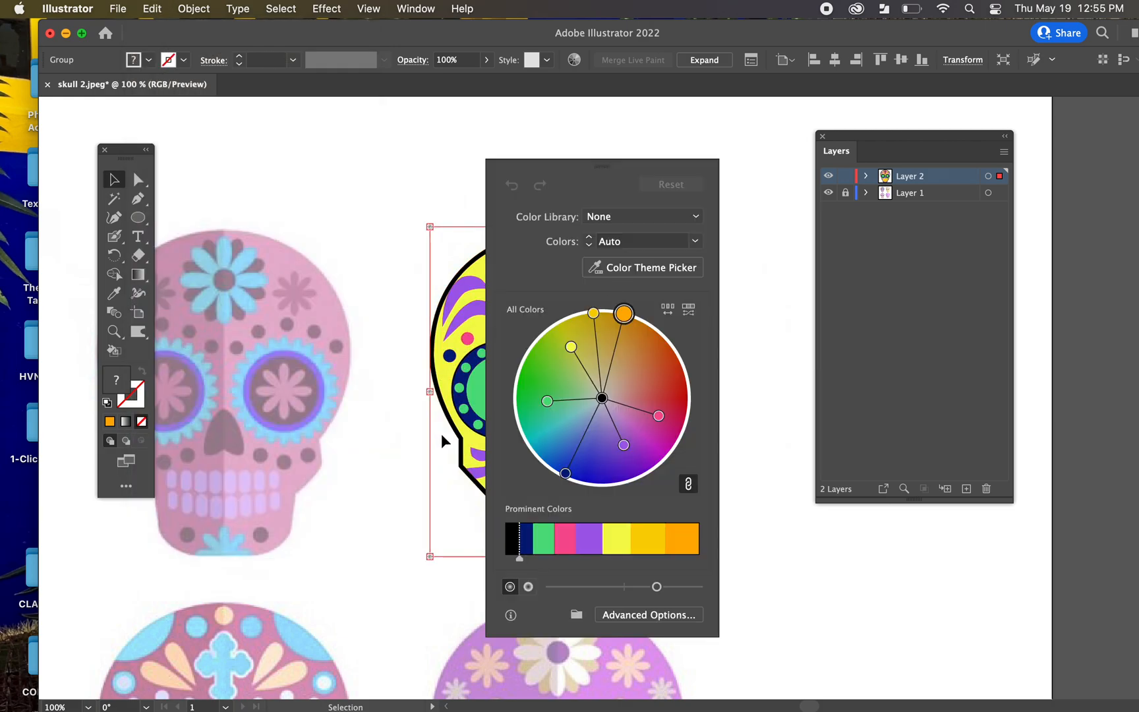
Step: Rotate the linked colours slightly on the colour wheel towards a deeper orange, and open the advanced recolouring options
drag(601, 166, 280, 136)
mouse_move(299, 284)
mouse_down()
mouse_move(335, 331)
mouse_move(360, 396)
mouse_move(315, 290)
mouse_up()
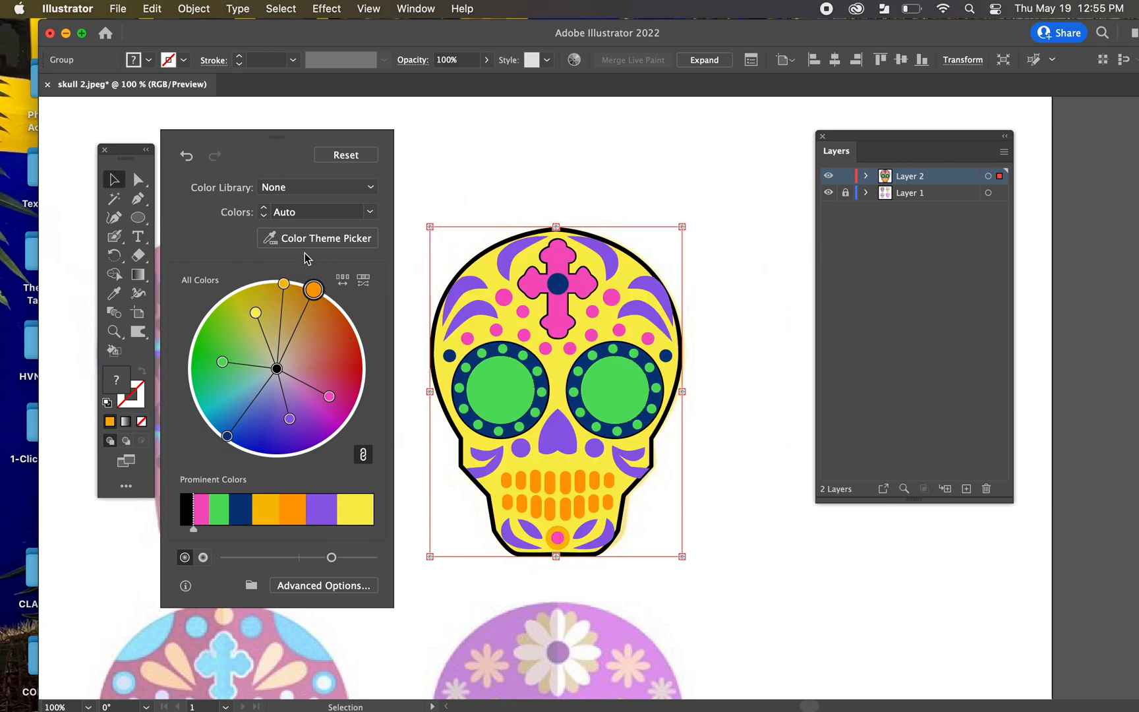
click(339, 585)
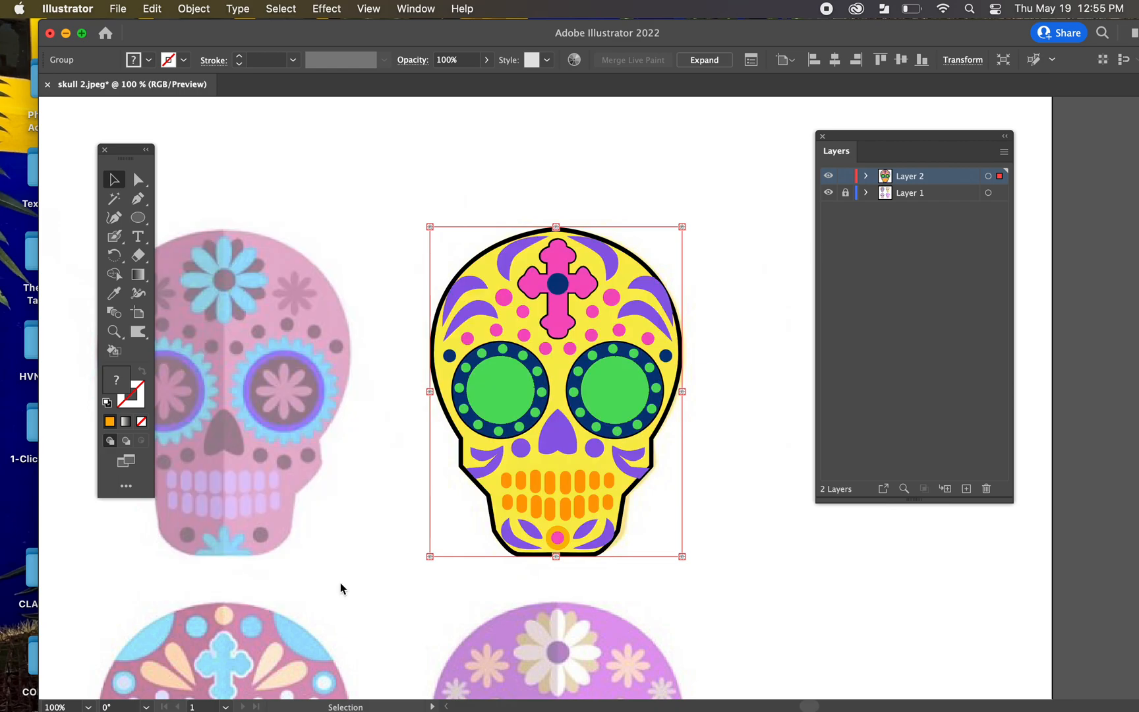
drag(680, 101, 825, 129)
scroll(890, 297, down, 1)
scroll(921, 350, up, 1)
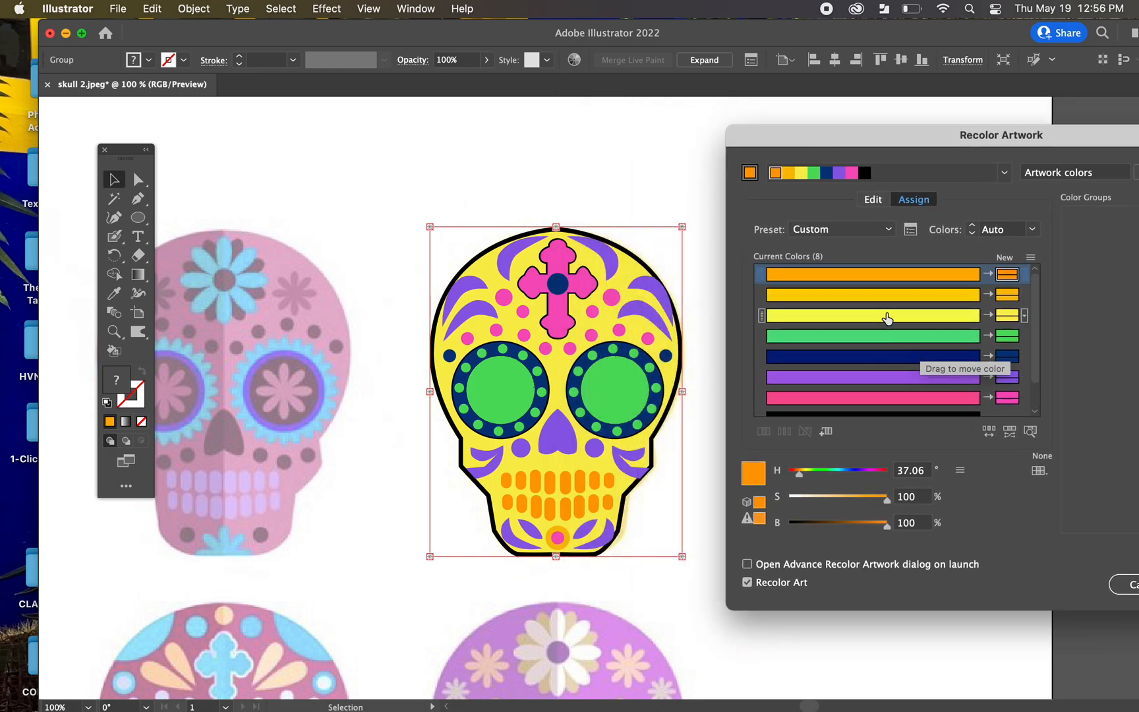
Step: Replace the artwork's pink with light blue at a hue of about 191°
click(900, 404)
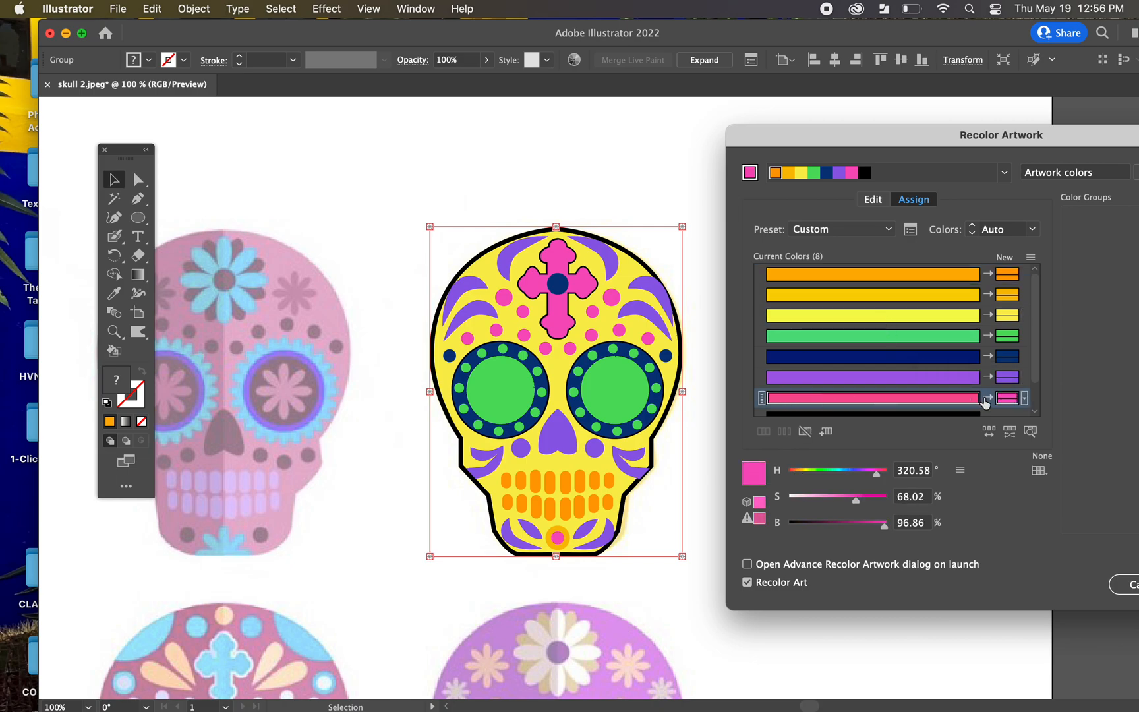
double_click(1009, 399)
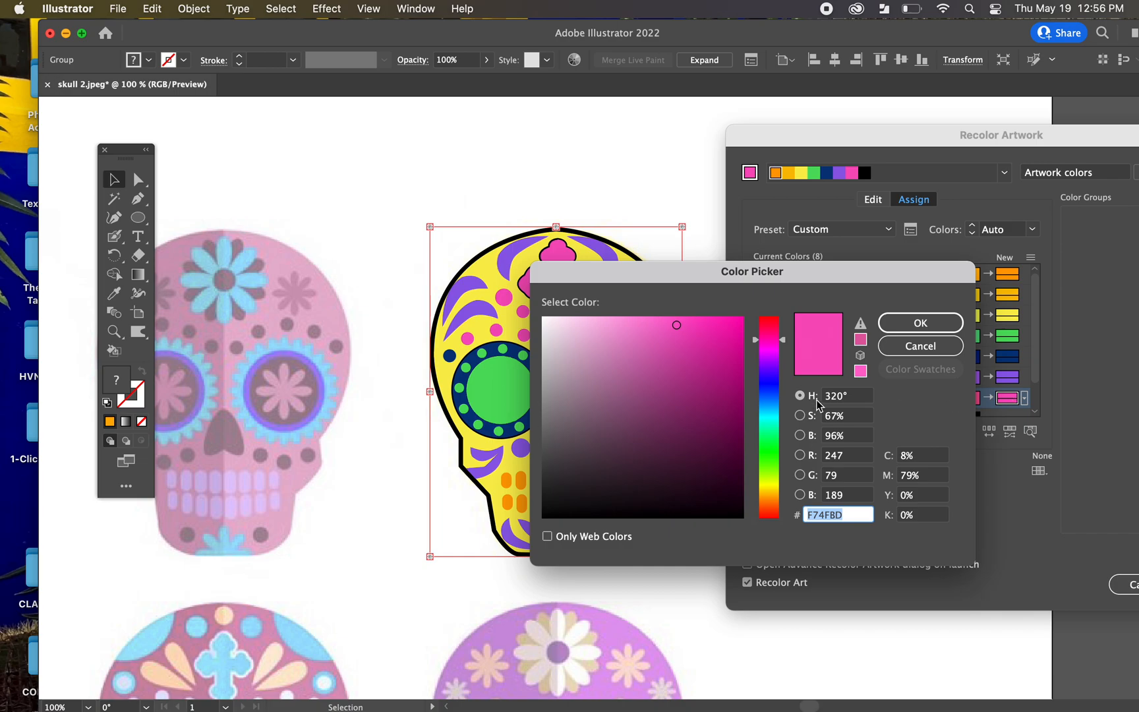
click(773, 414)
click(921, 323)
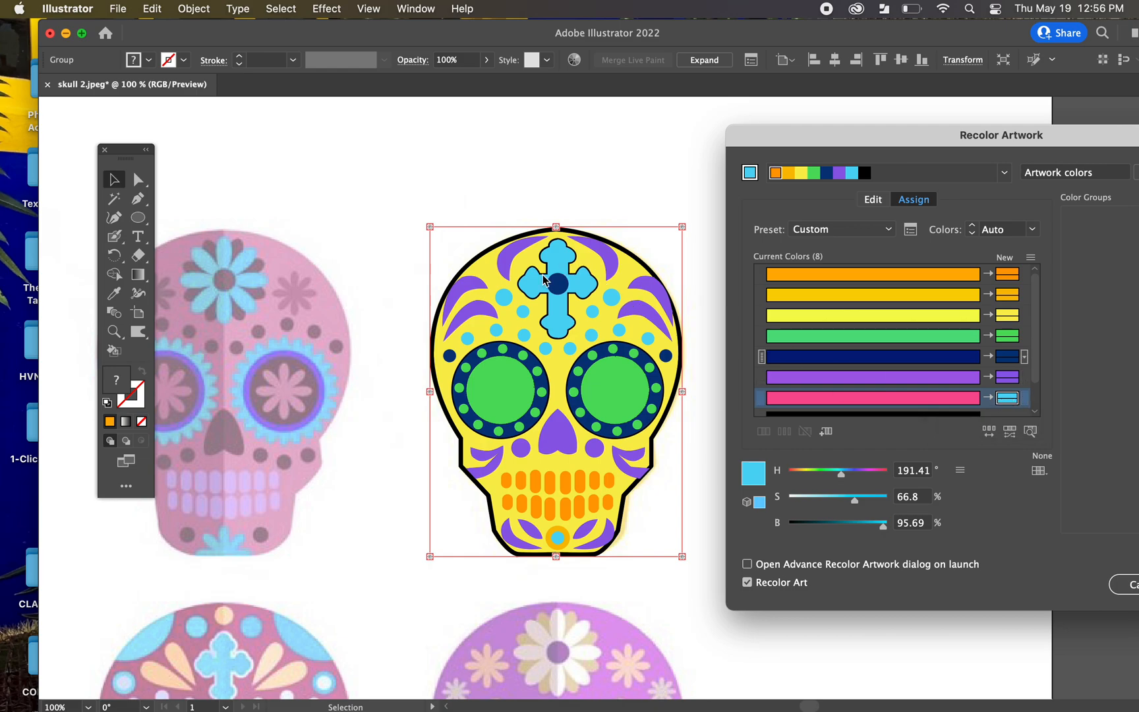
Step: Replace the artwork's green with black, hex 000000, in the recolouring assignments
click(942, 336)
double_click(1019, 338)
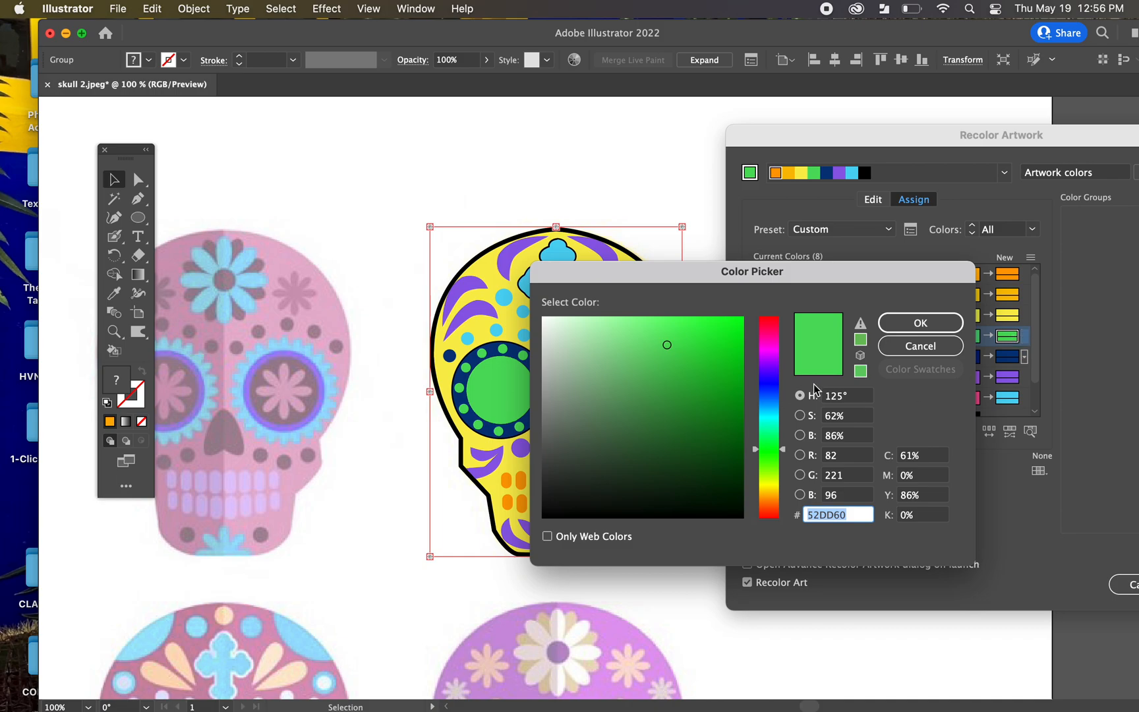
drag(697, 283, 865, 410)
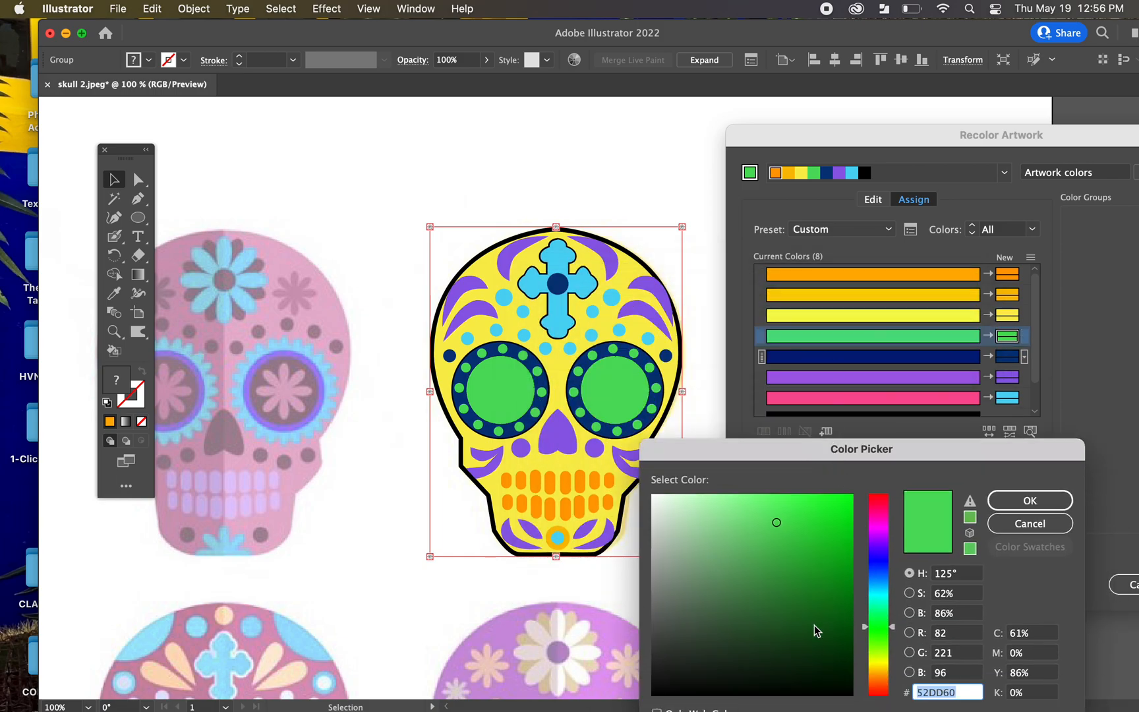
drag(780, 687, 669, 694)
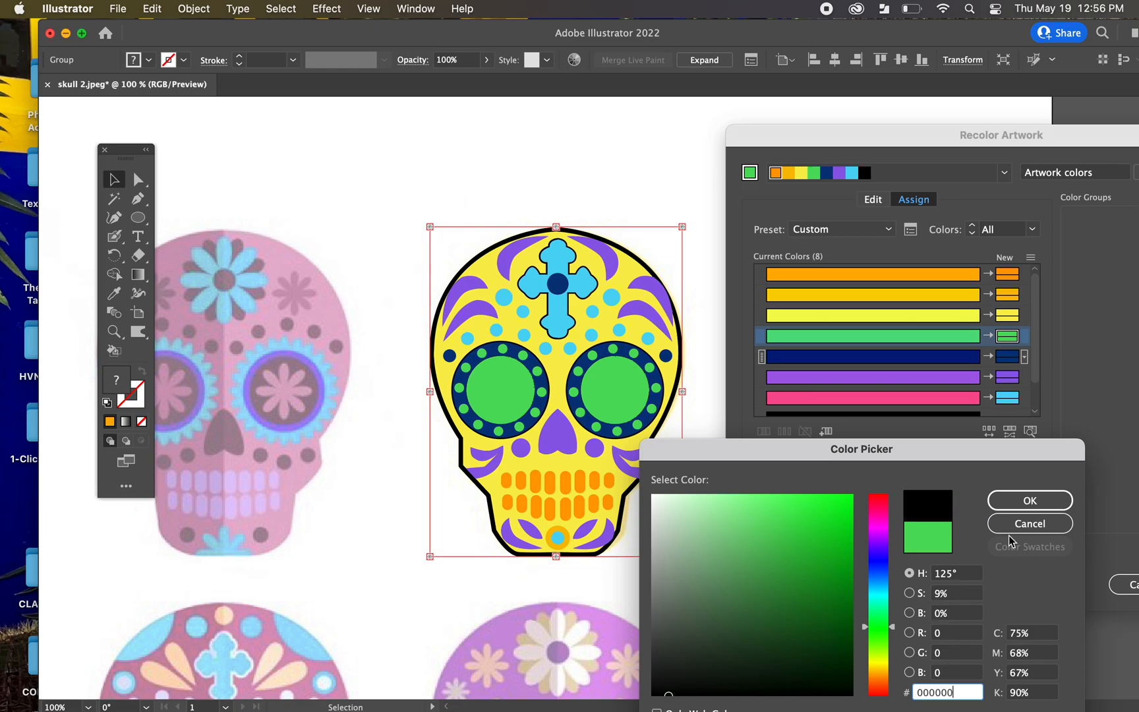
click(1026, 499)
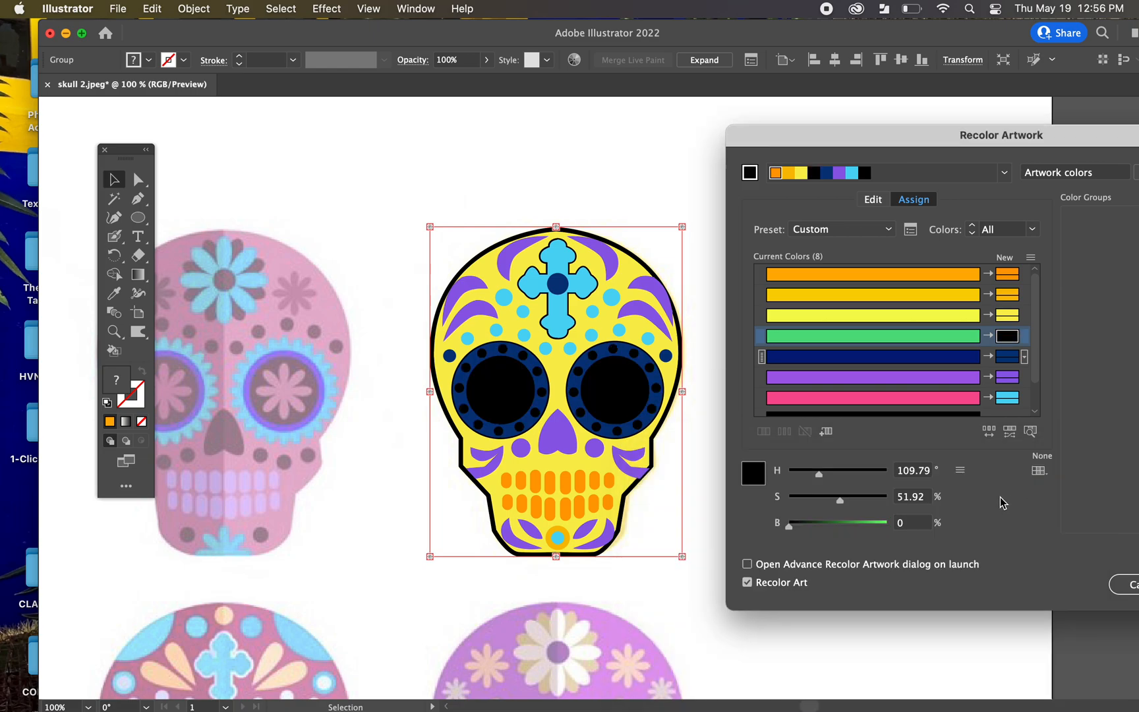
scroll(920, 358, down, 2)
scroll(971, 382, up, 2)
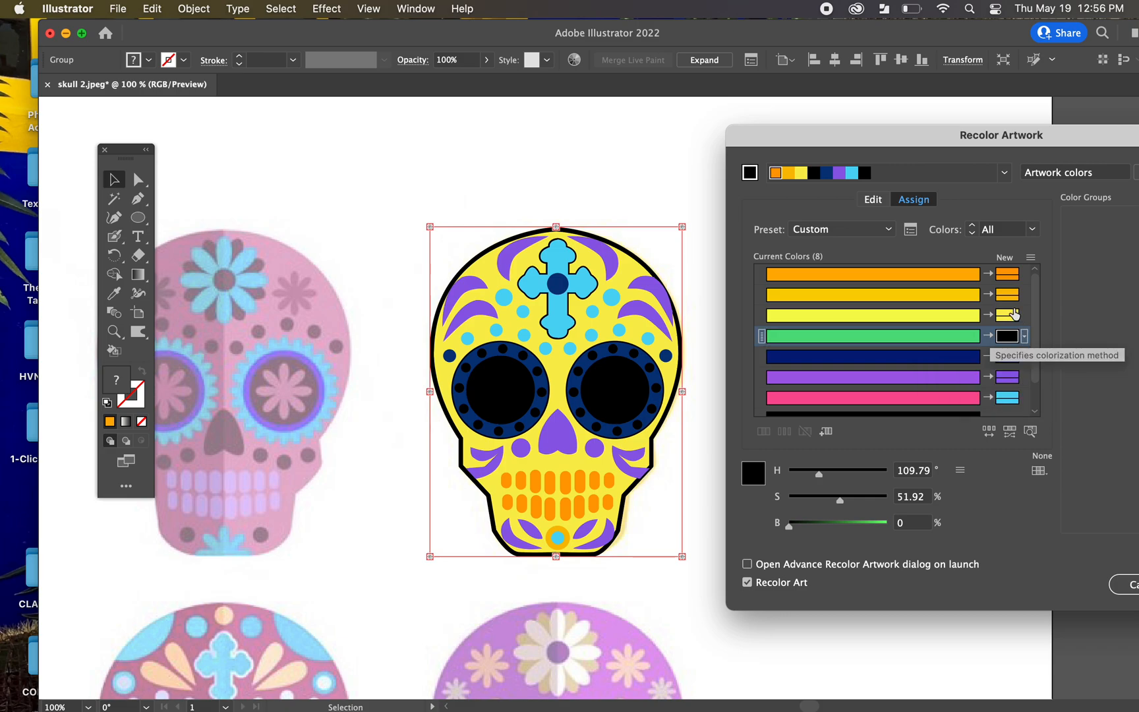
Step: Compare the smooth, segmented and bar colour displays, and shift the linked colours so the orange has hue 37.59° and saturation 94.01%
drag(980, 155, 824, 153)
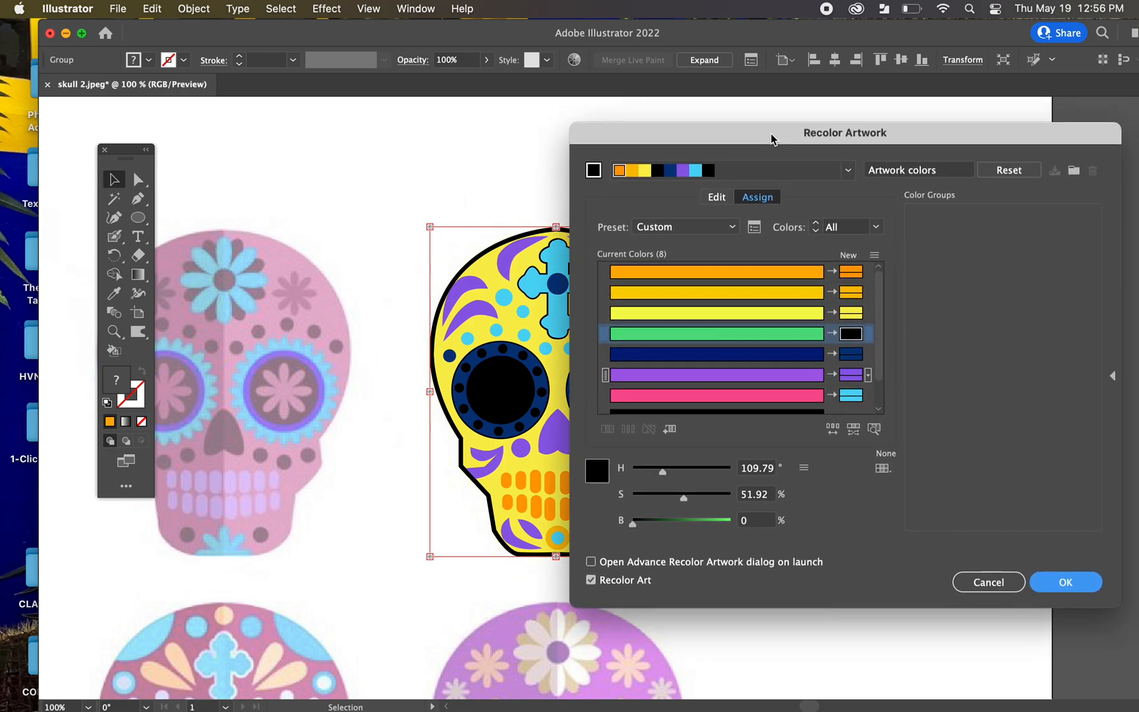
click(712, 202)
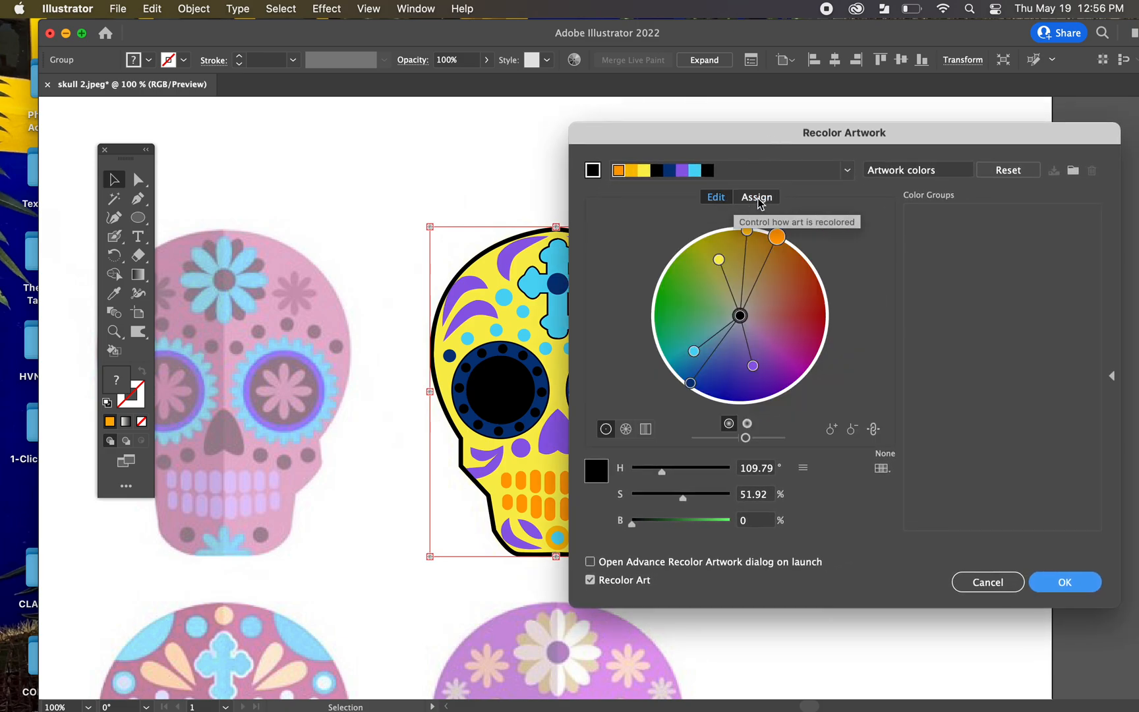
click(627, 430)
click(645, 430)
click(627, 429)
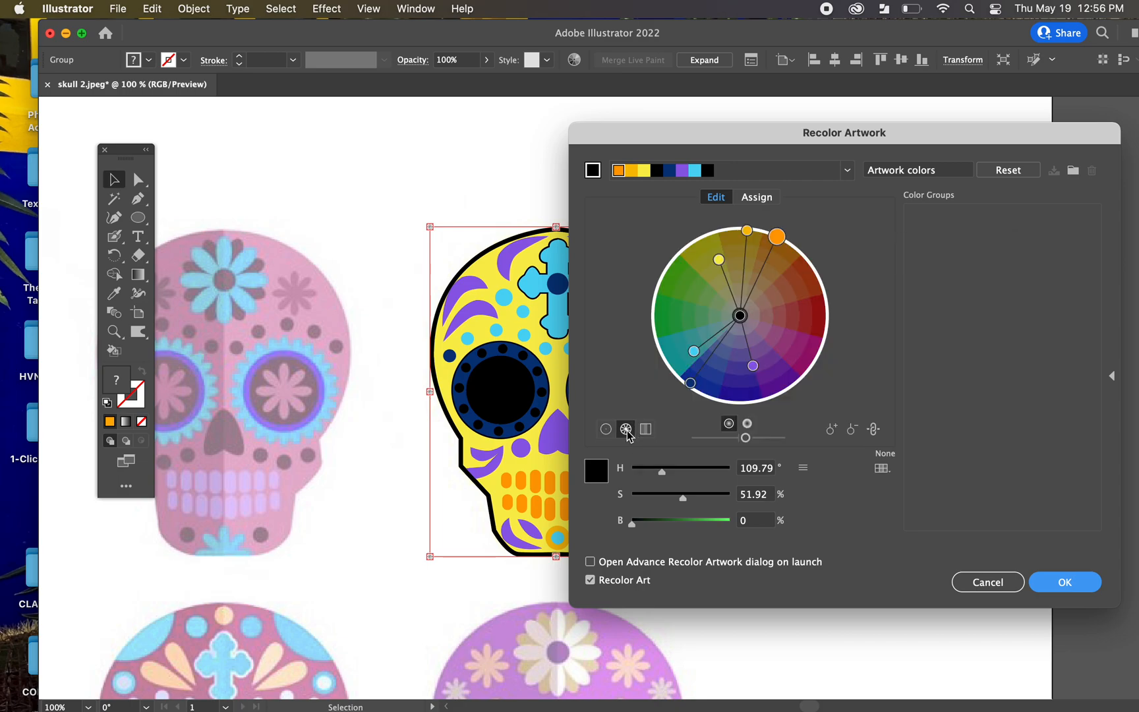
click(606, 429)
mouse_move(778, 236)
mouse_down()
mouse_move(760, 265)
mouse_move(774, 243)
mouse_up()
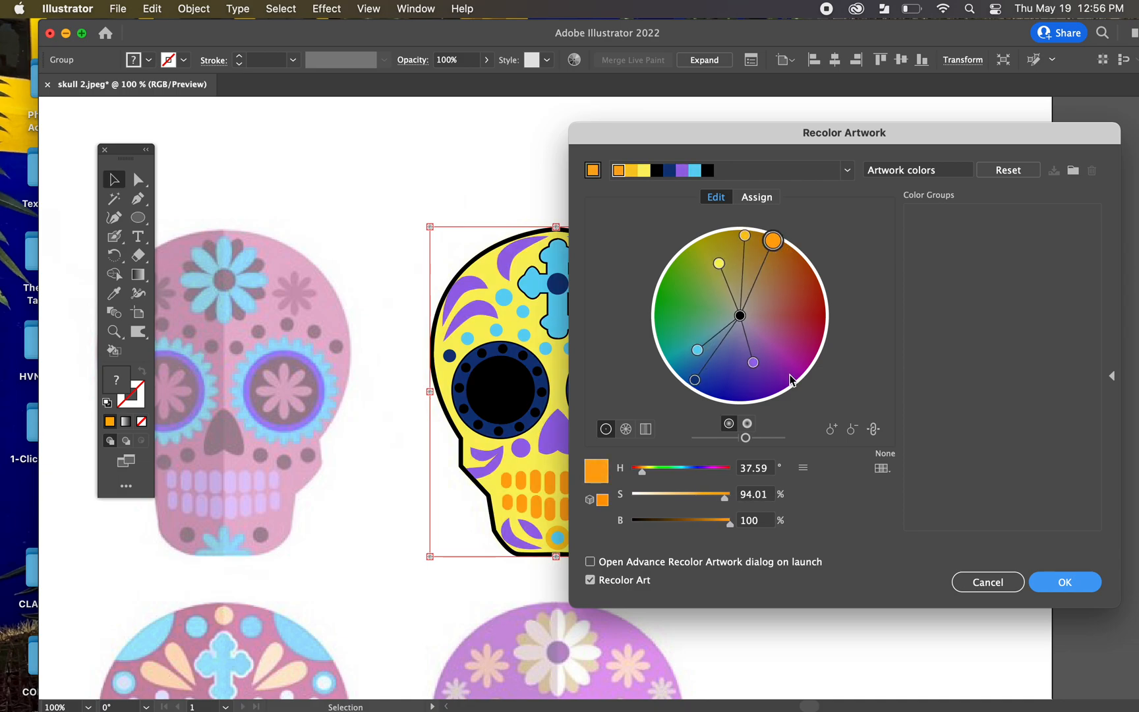
click(764, 198)
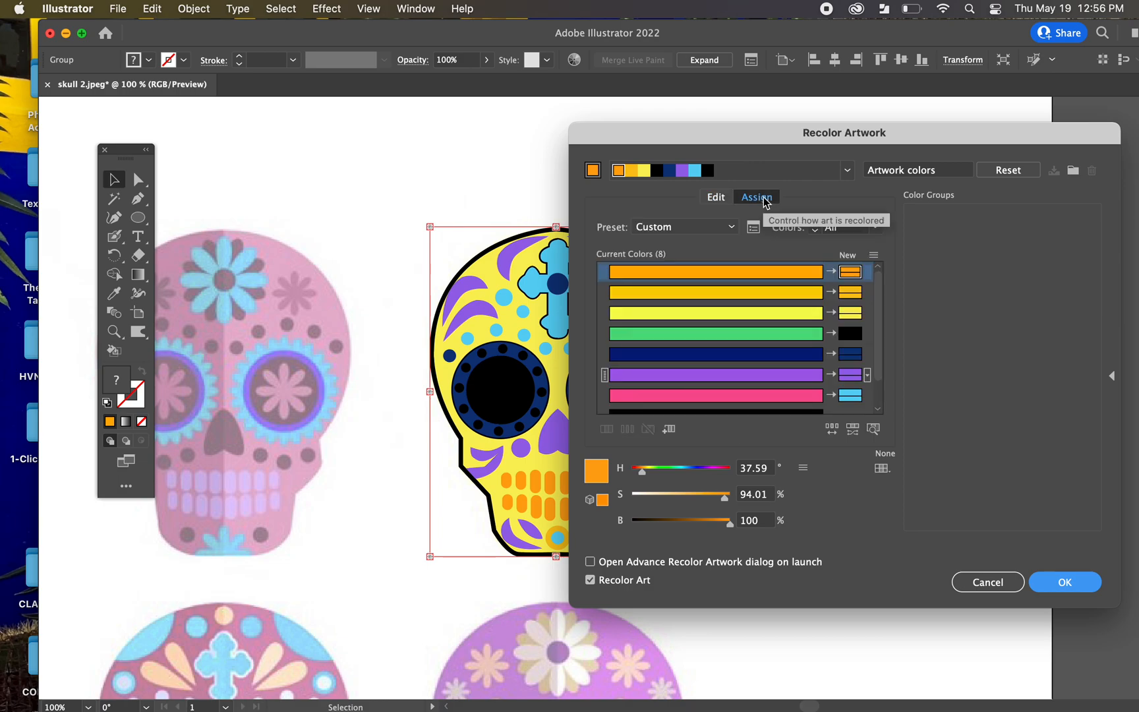
Step: Apply the Color Harmony preset to the skull's recolouring
click(892, 173)
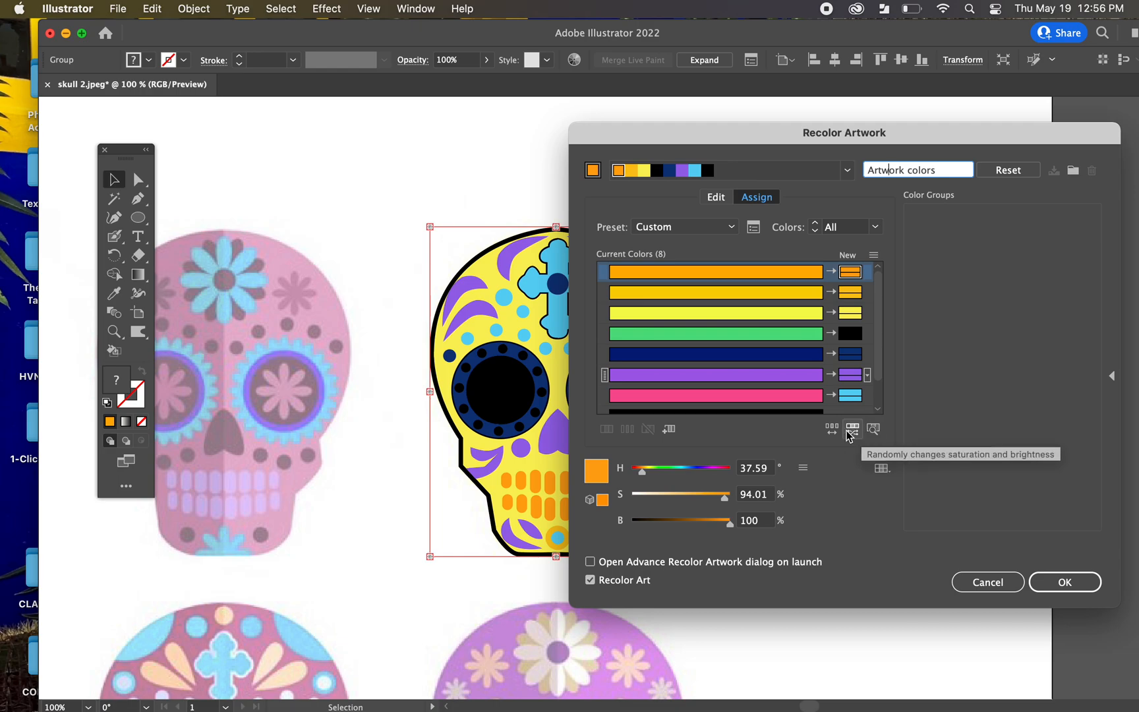
click(717, 230)
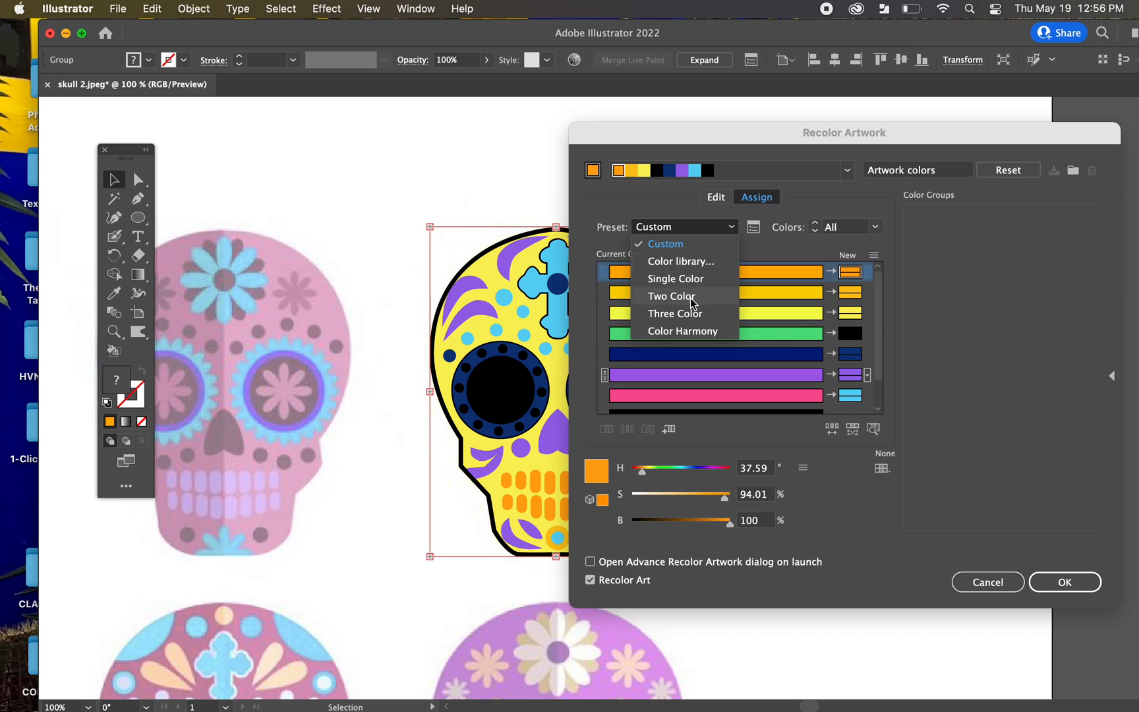
click(693, 331)
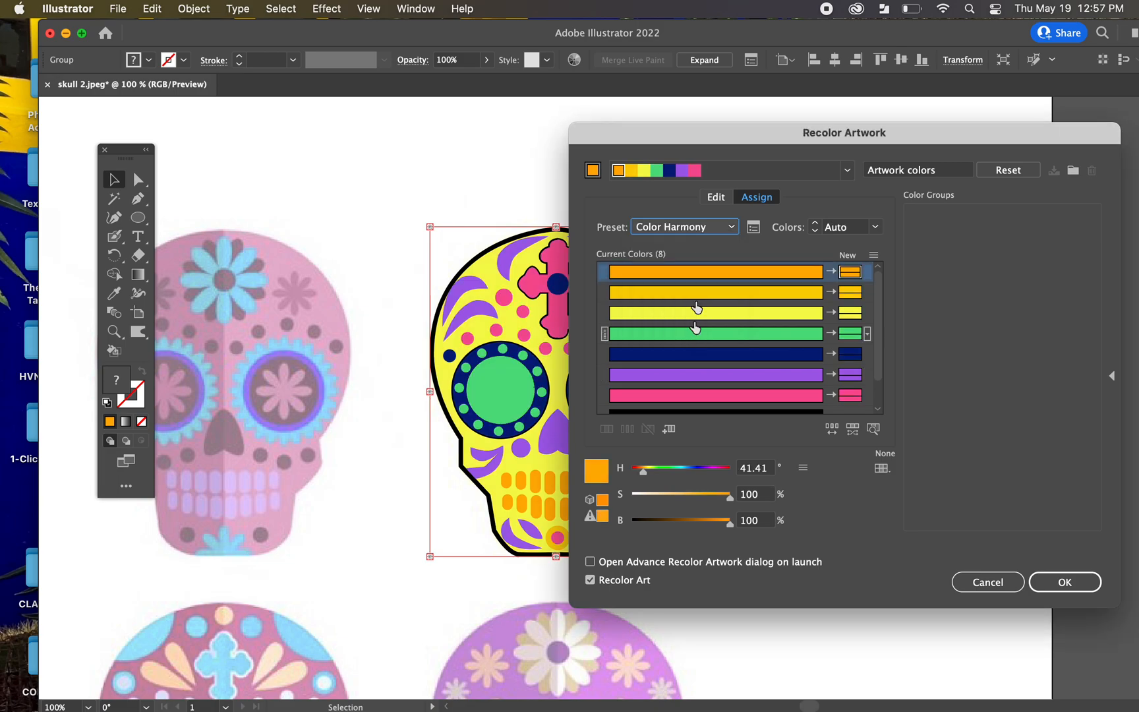
drag(694, 134, 796, 149)
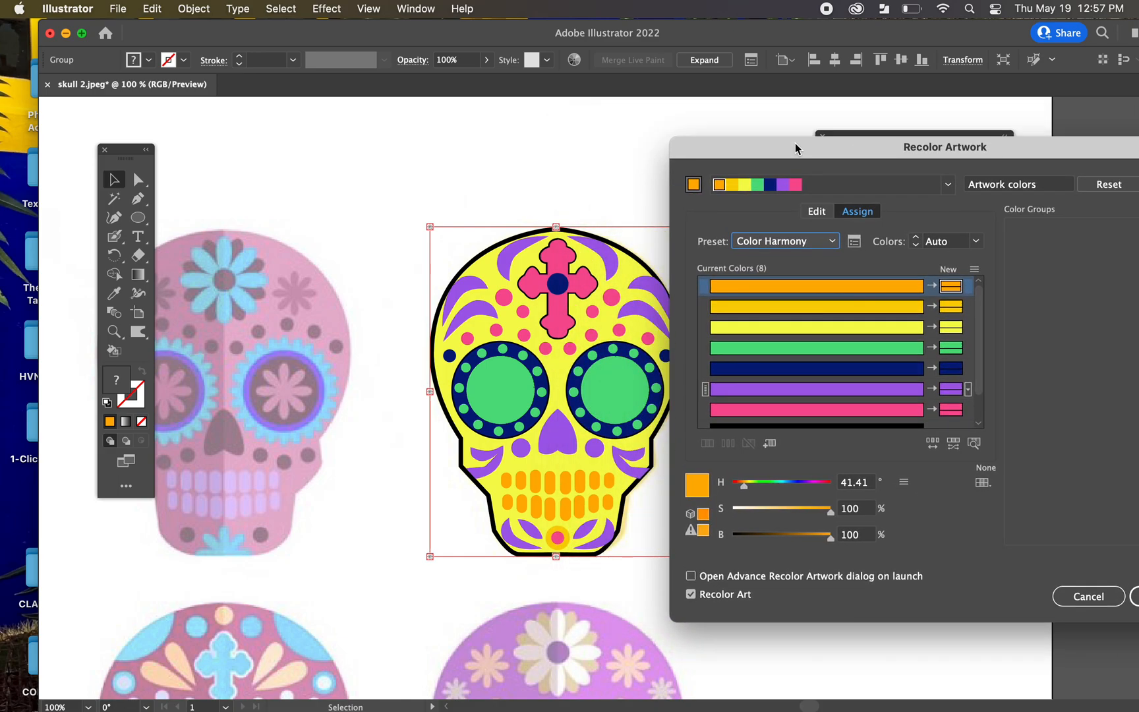
Step: Examine the available colour counts and the sort methods in Color Reduction Options, and cancel without choosing any
click(974, 242)
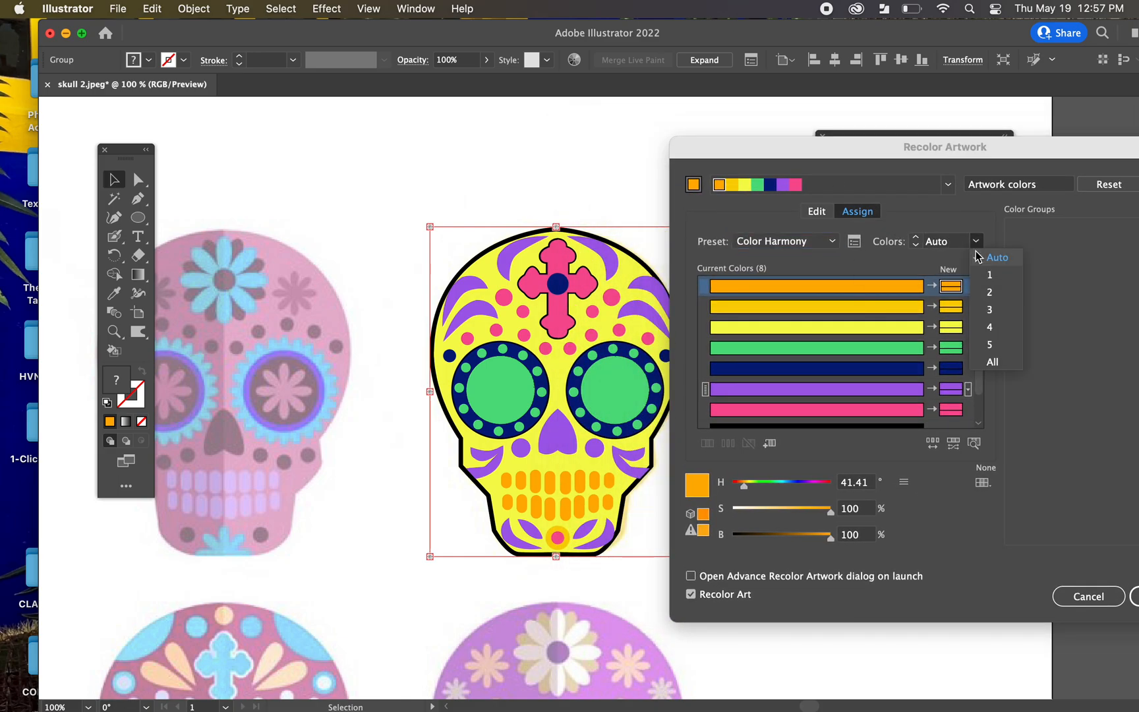
click(854, 241)
click(854, 241)
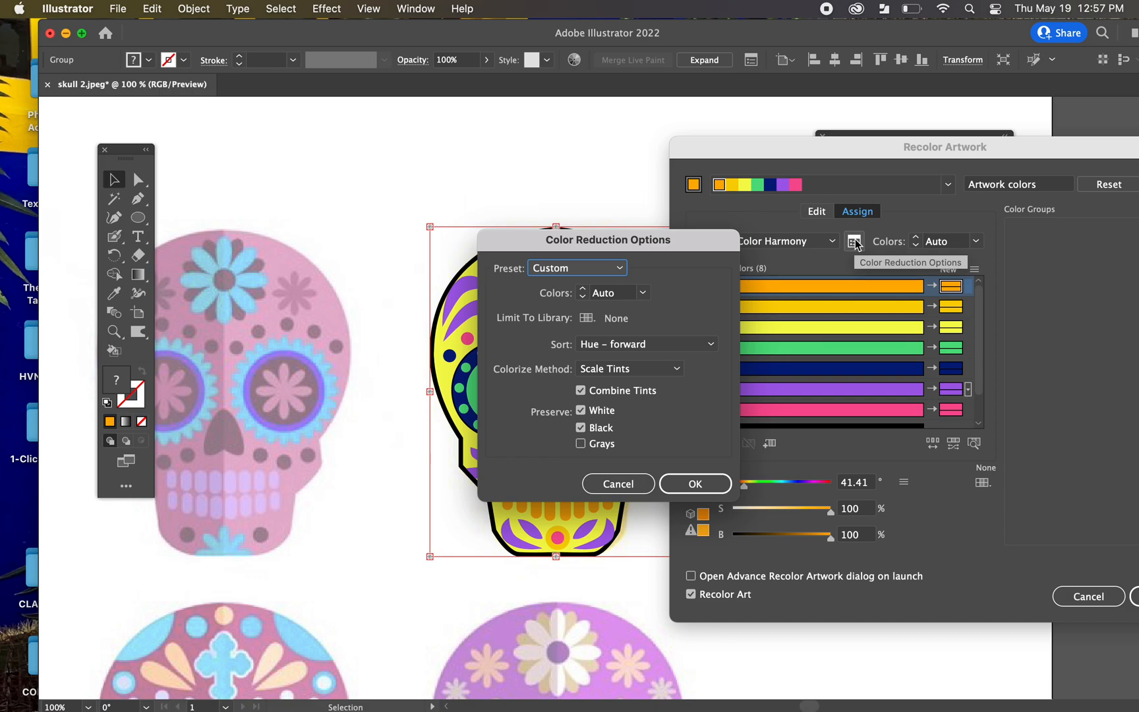
click(704, 348)
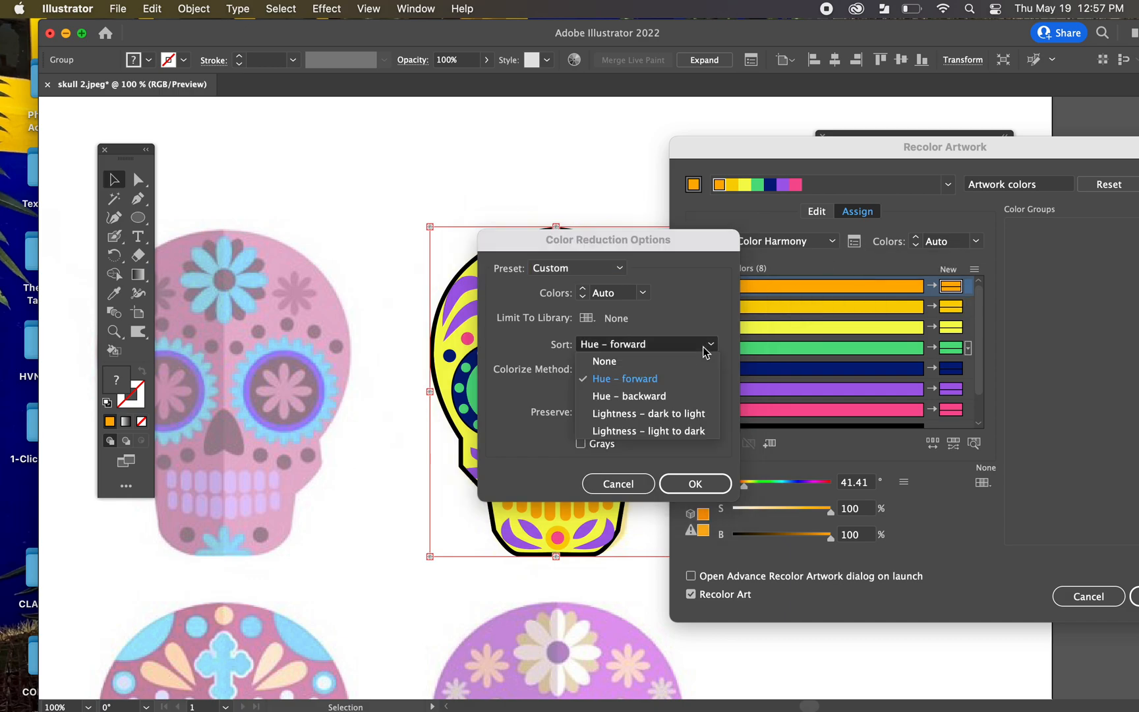
click(706, 338)
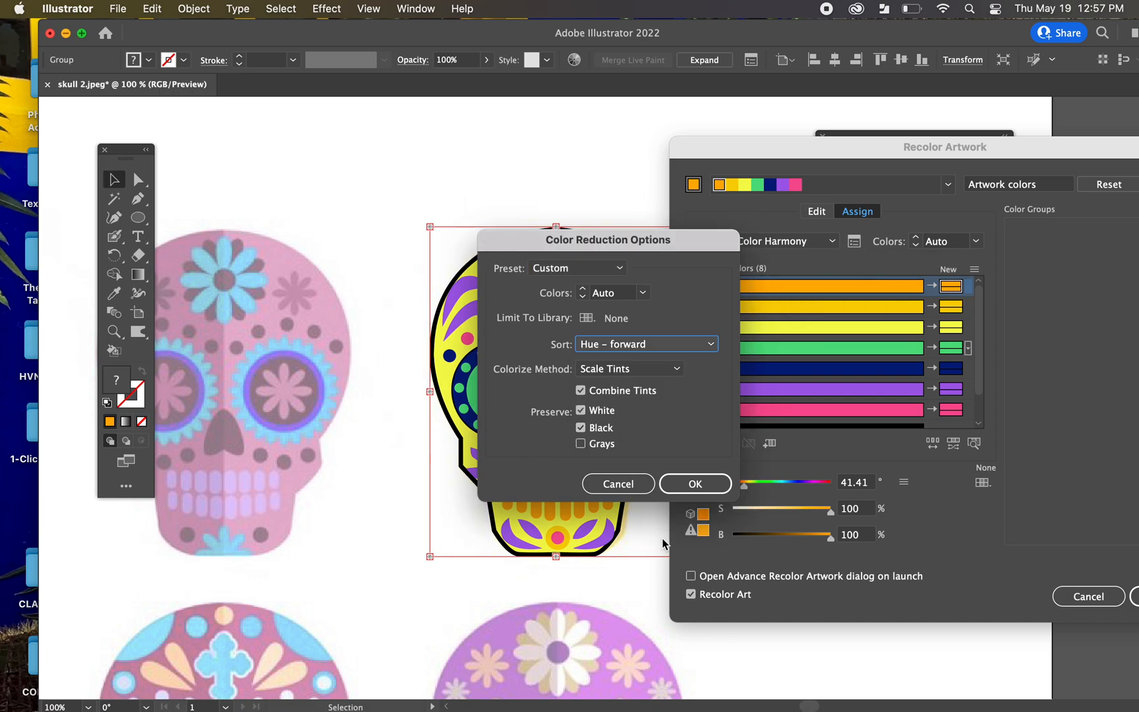
click(633, 486)
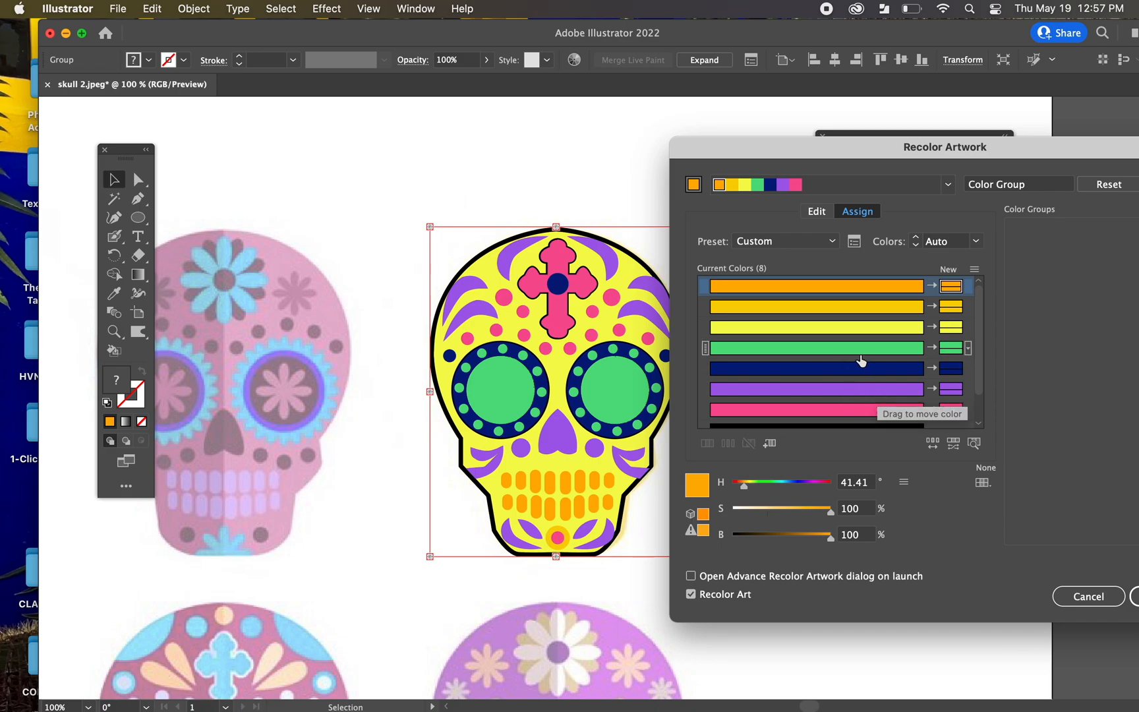
Step: Select the pink among the current colours, accept the recolouring and deselect the skull
scroll(861, 360, down, 2)
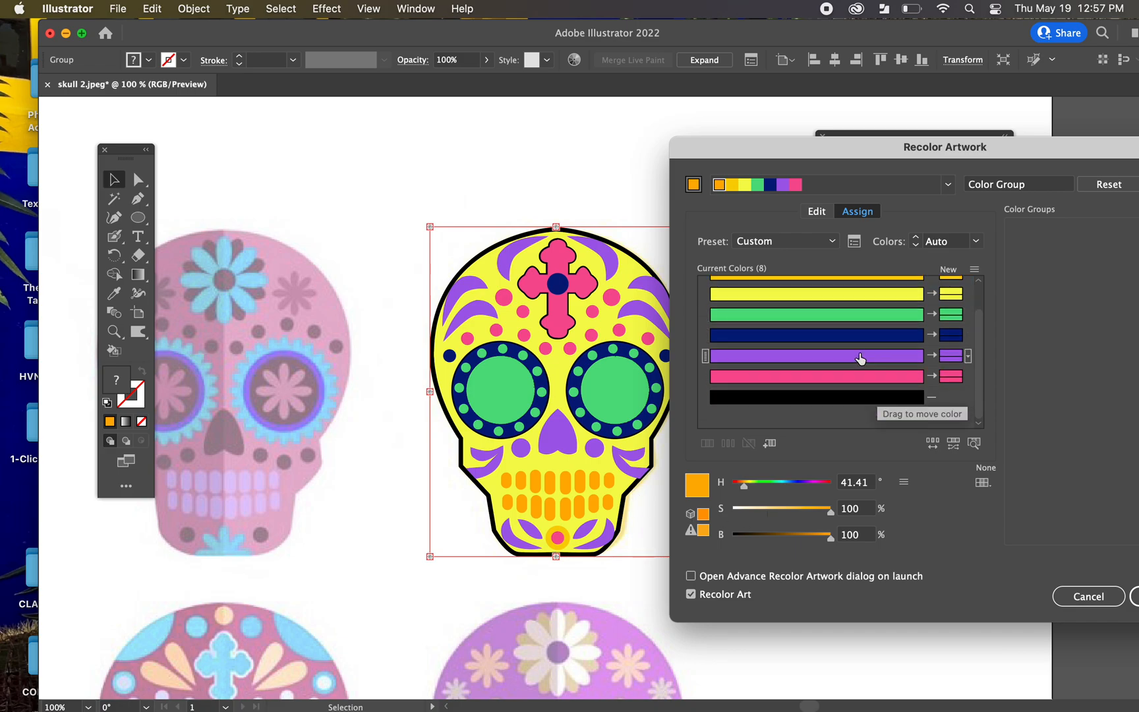
click(814, 380)
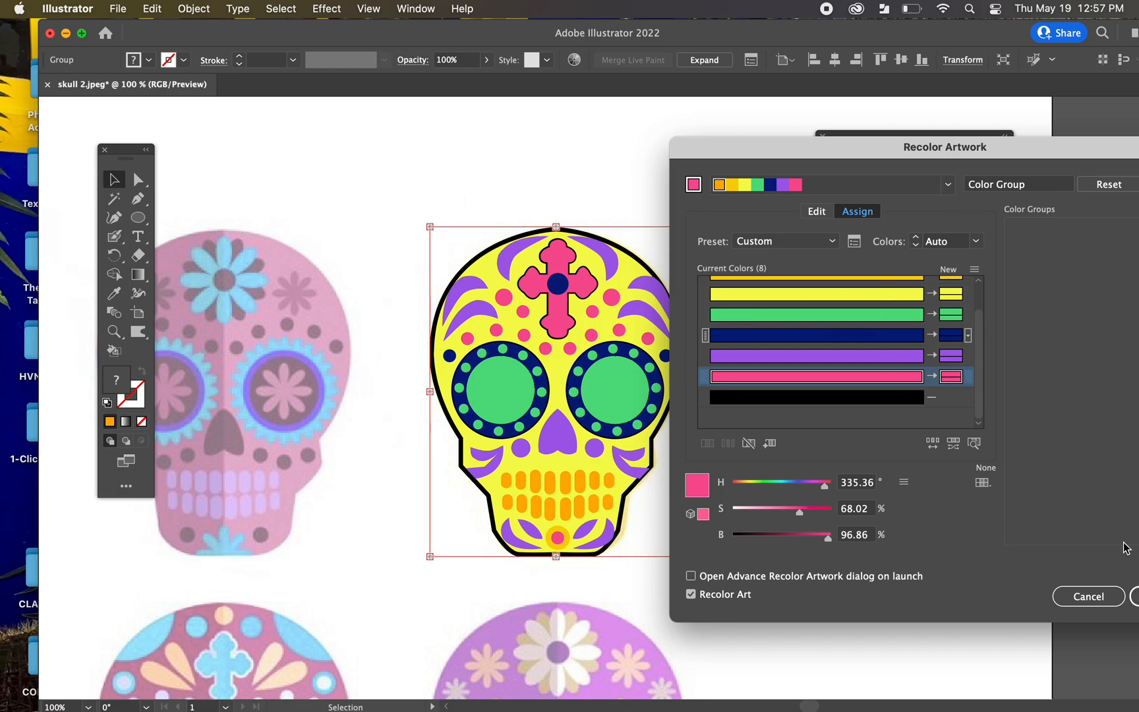
drag(1021, 147, 876, 144)
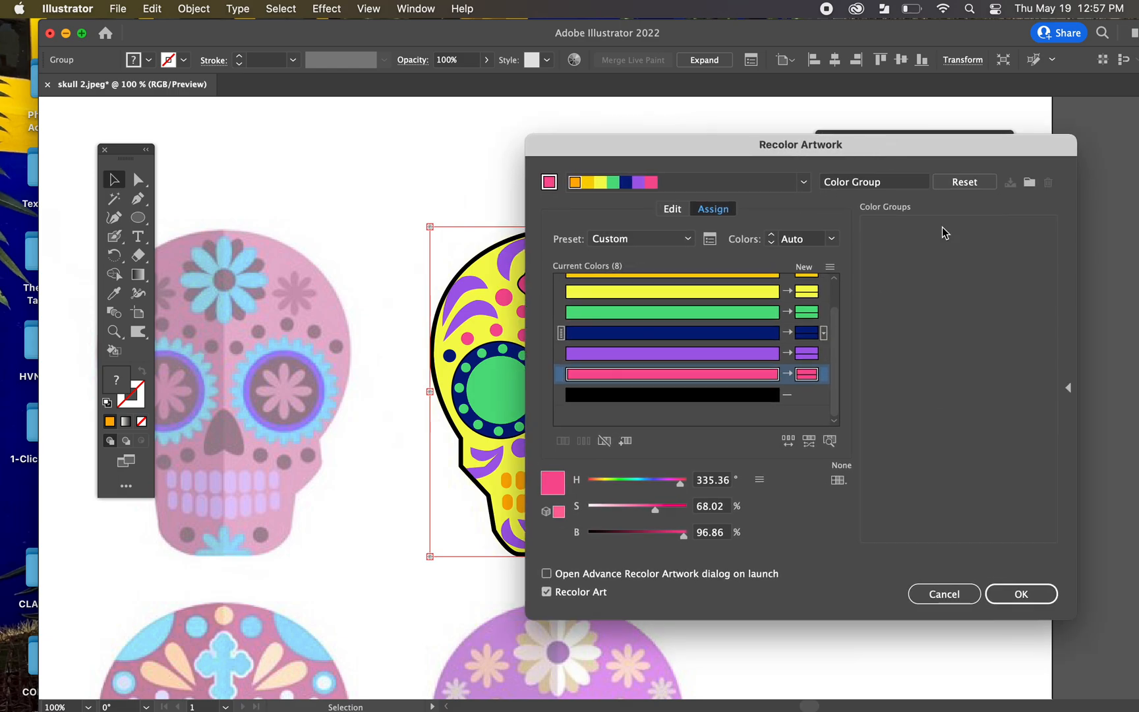
click(1020, 595)
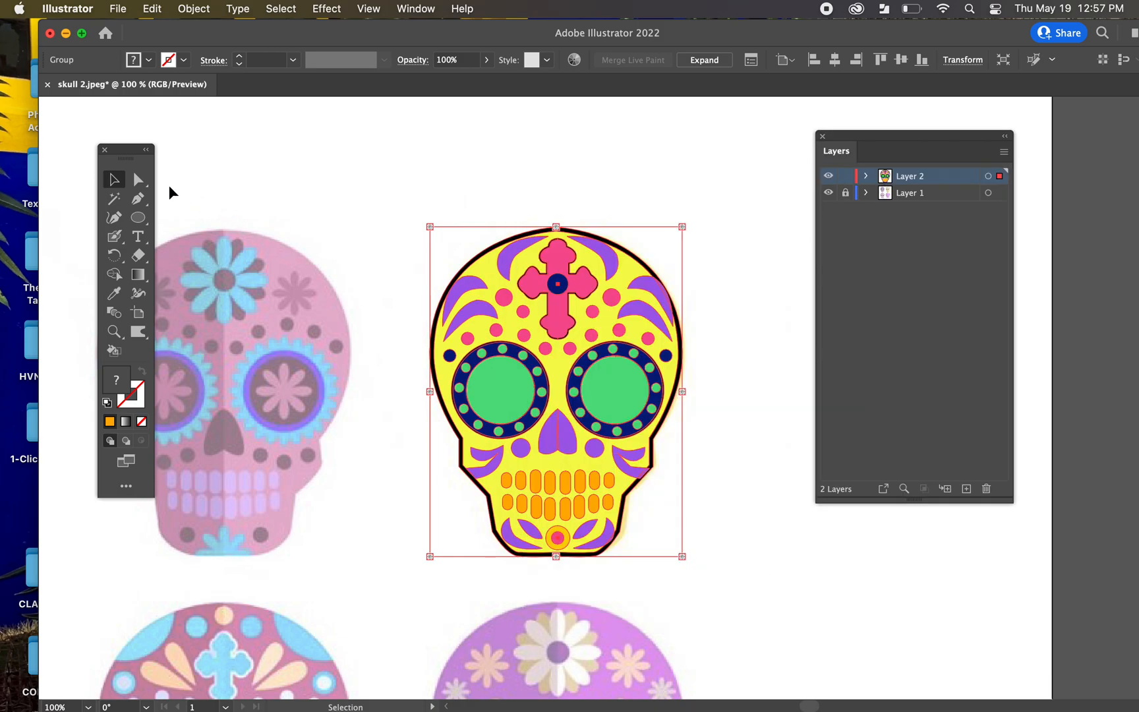
click(210, 164)
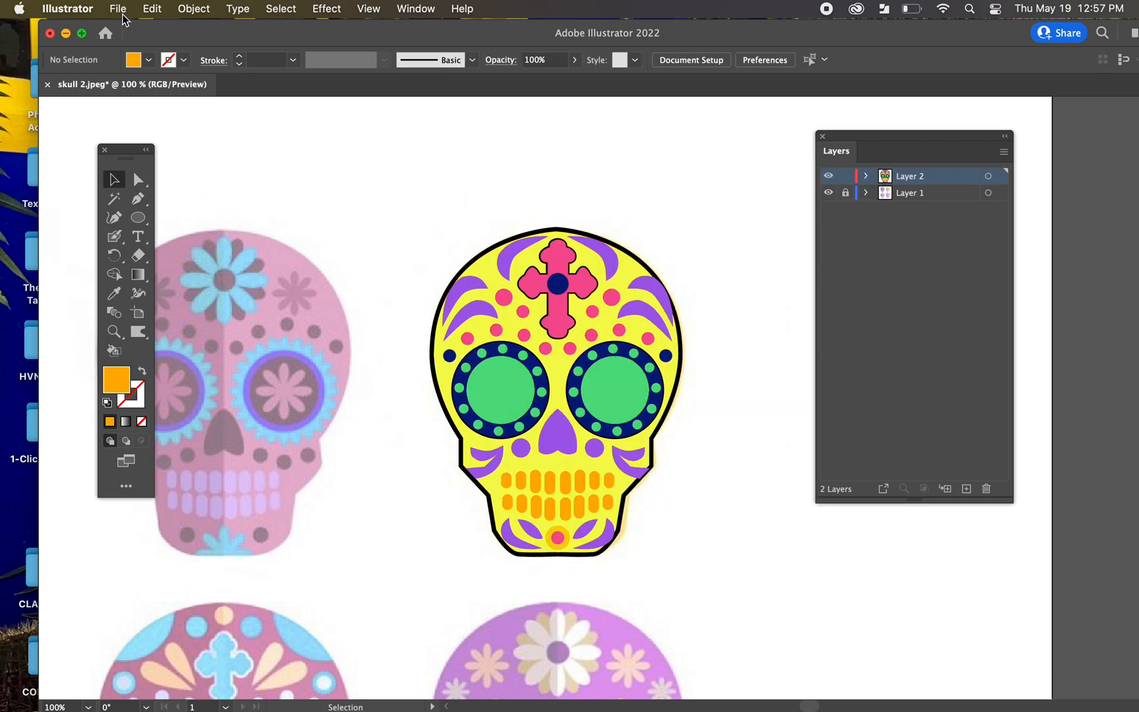